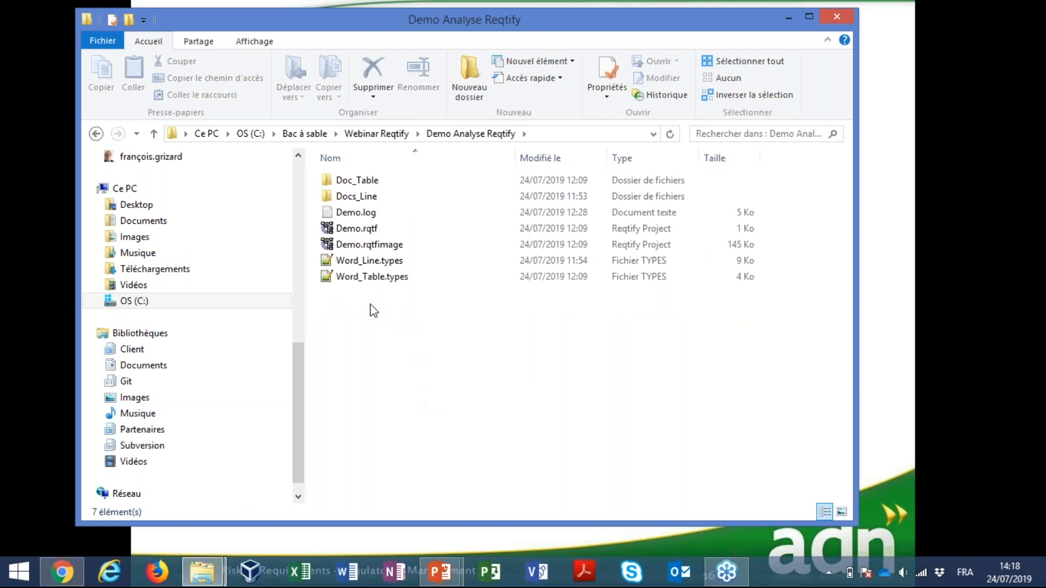
Open System Reqs.docx from the Doc_Table folder in Word and go to section 4.2 Operational envelope
left_click(362, 230)
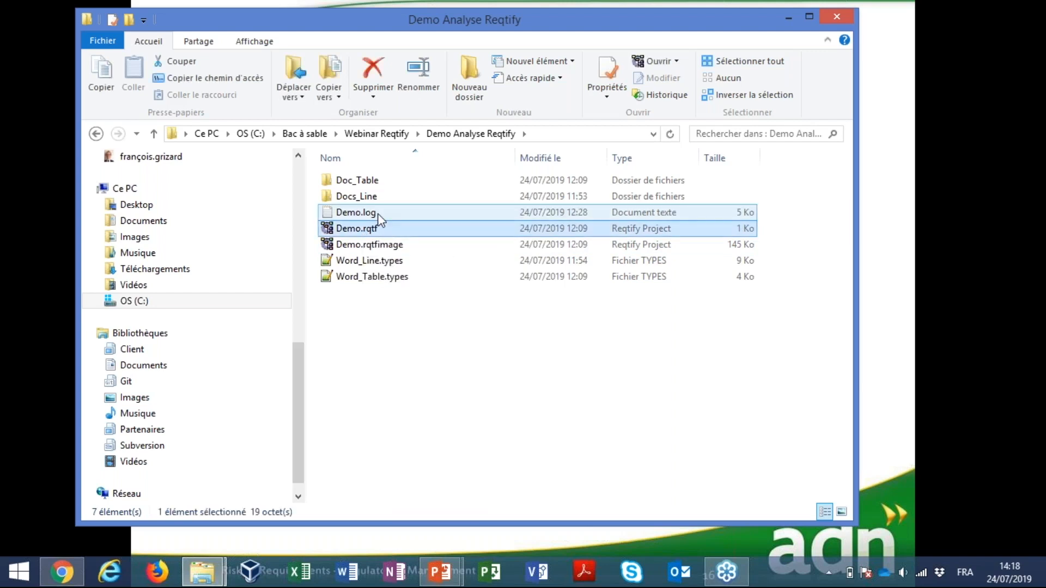
left_click(346, 185)
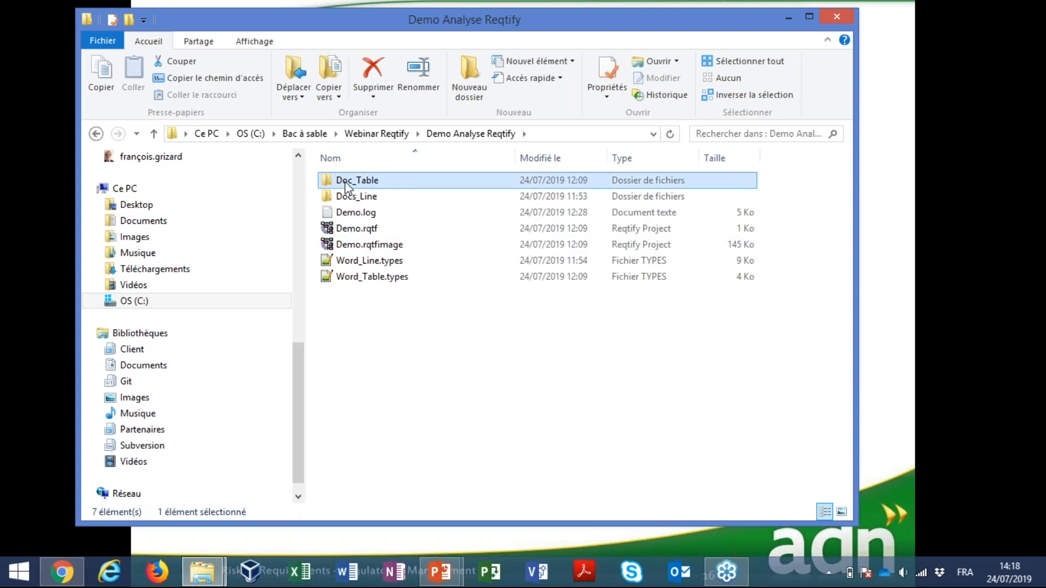
double_click(345, 185)
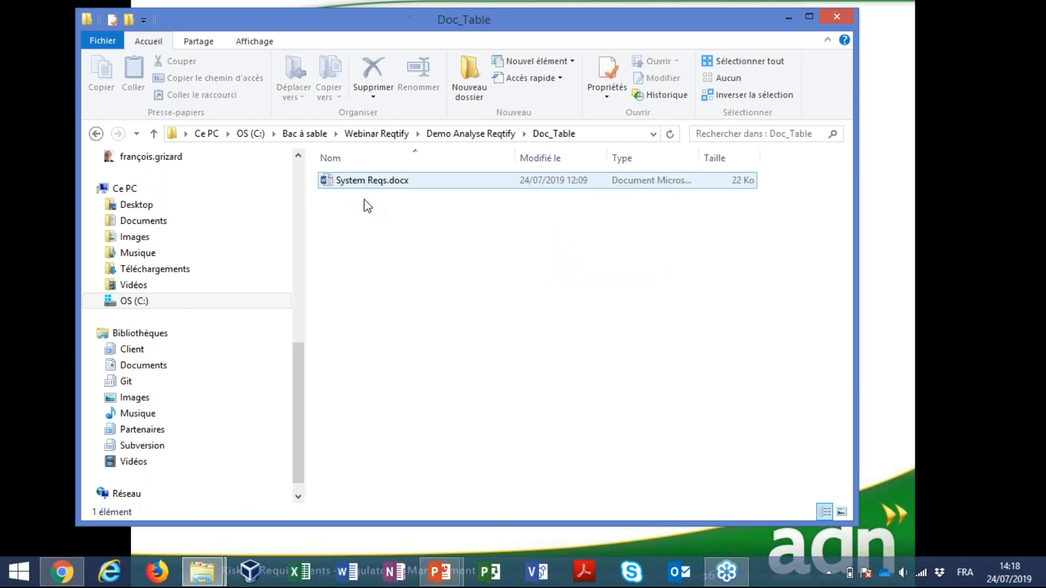
left_click(339, 185)
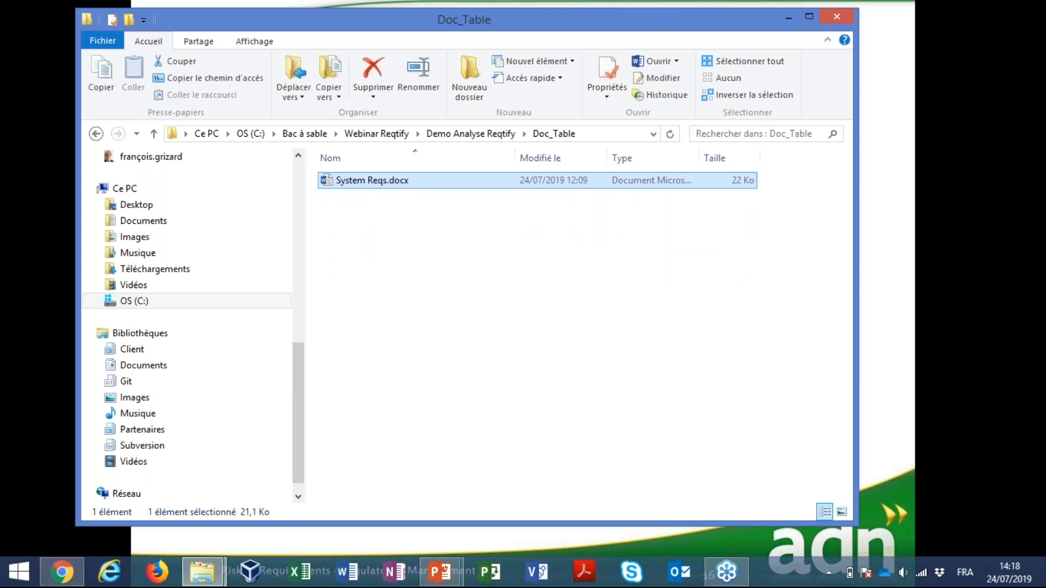
double_click(339, 183)
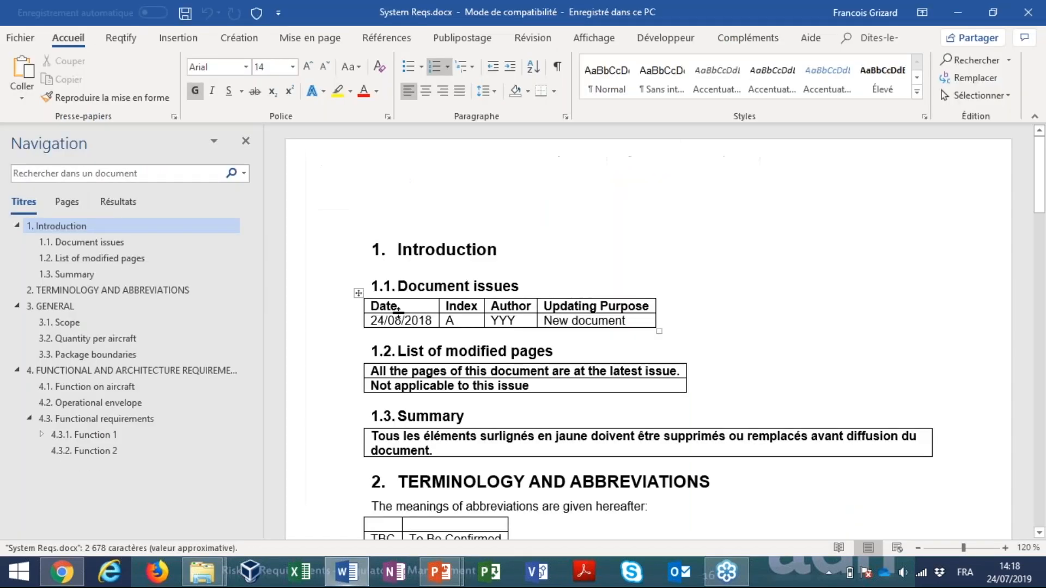
left_click(90, 403)
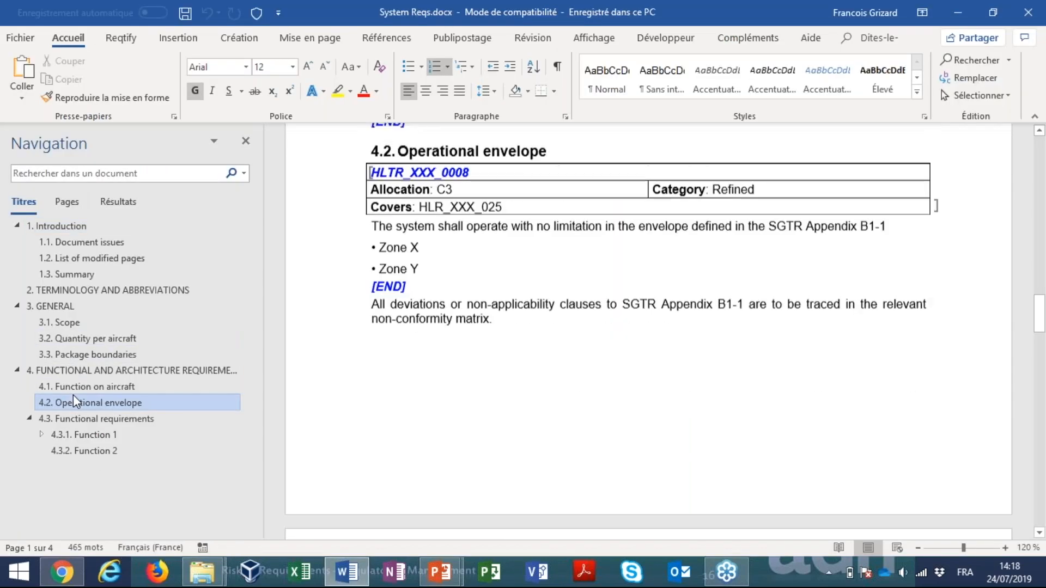
Examine how requirement HLTR_XXX_0008 is structured: its identifier, Allocation, Category and Covers table cells, and the text down to the END marker
left_click_drag(322, 173, 303, 300)
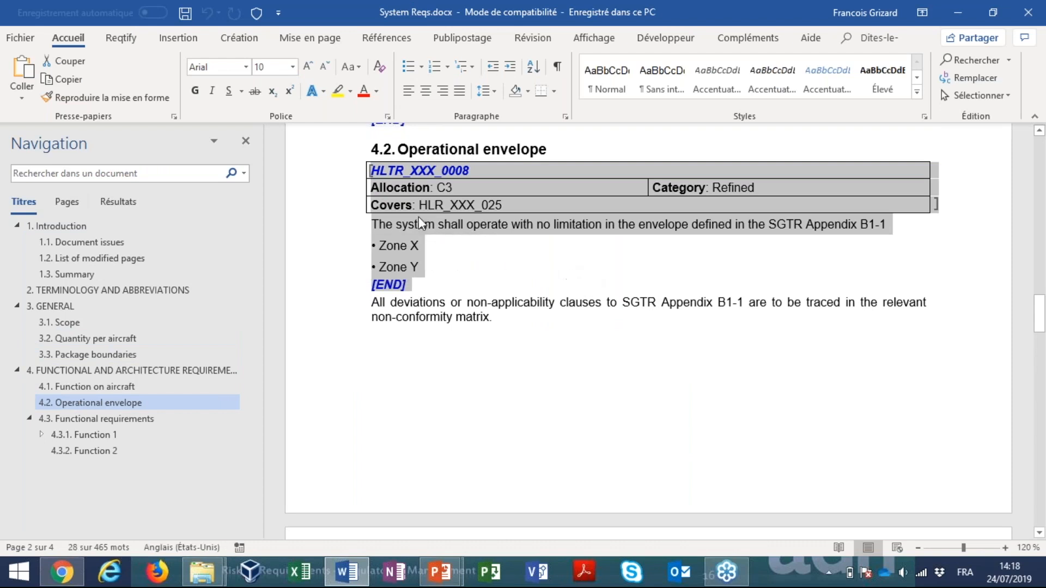
left_click_drag(337, 225, 332, 275)
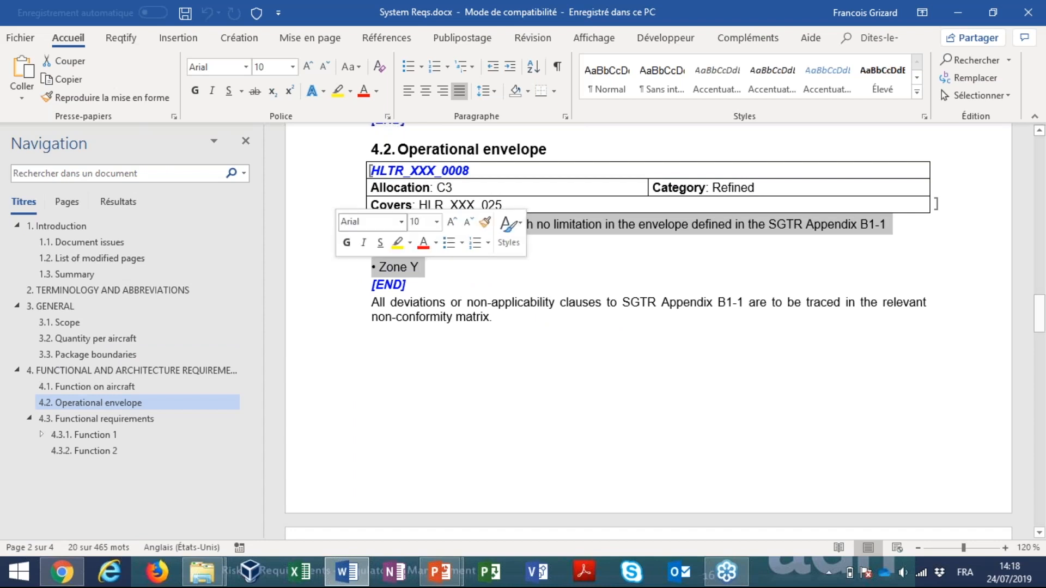
left_click(496, 171)
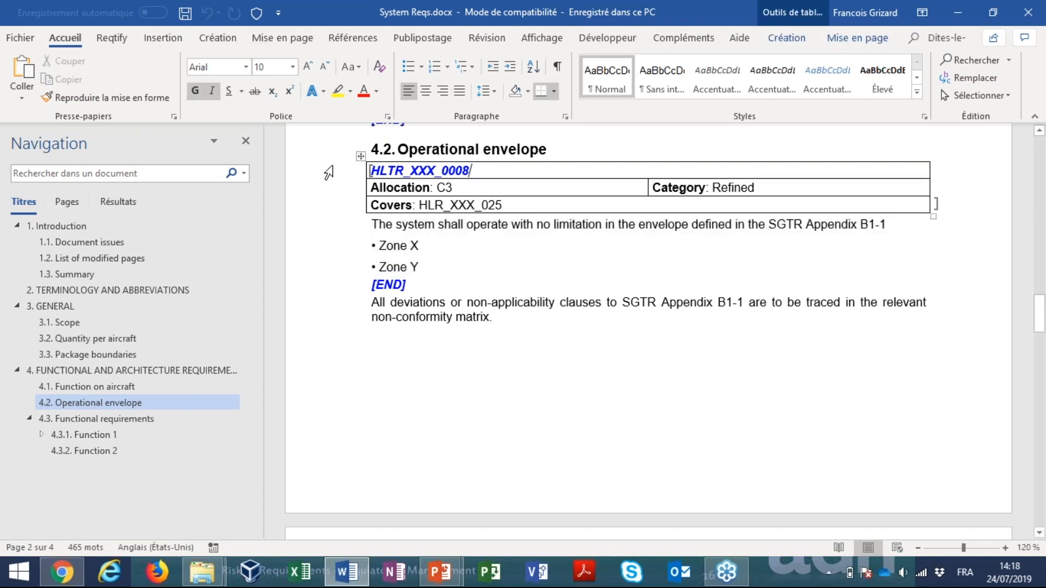
left_click(328, 172)
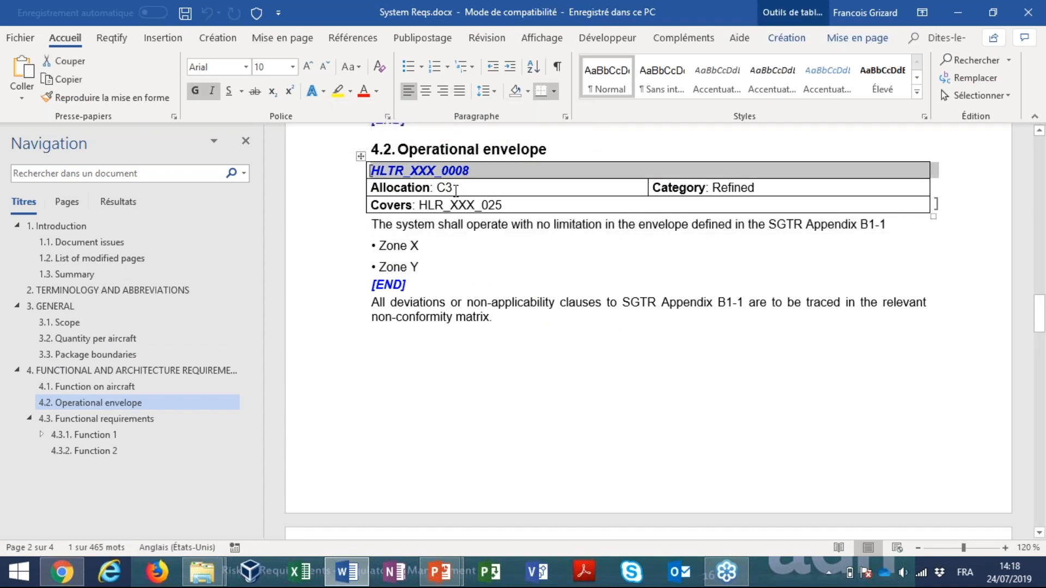
left_click(631, 187)
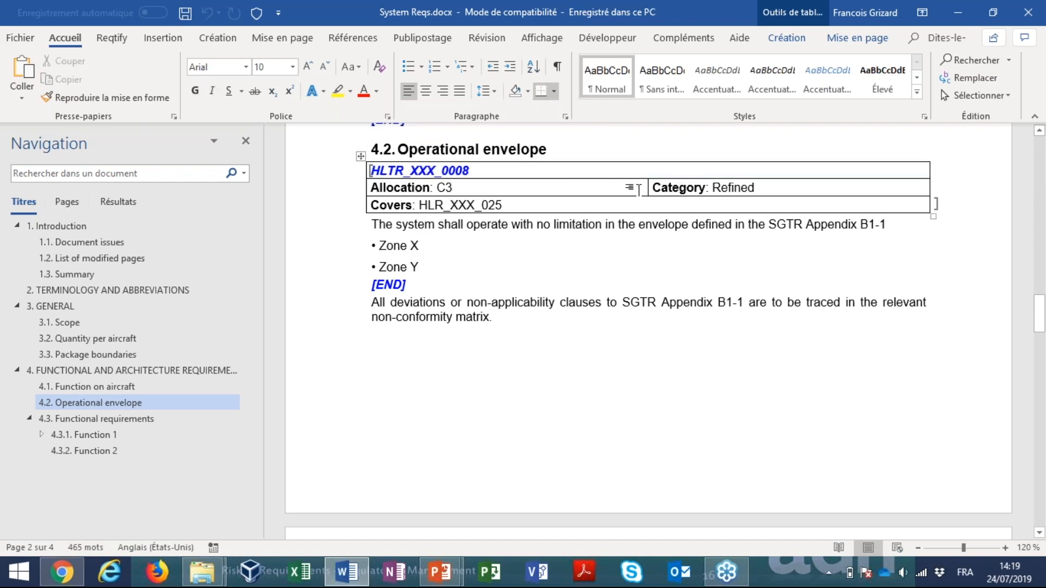
left_click(673, 188)
left_click_drag(423, 208, 502, 205)
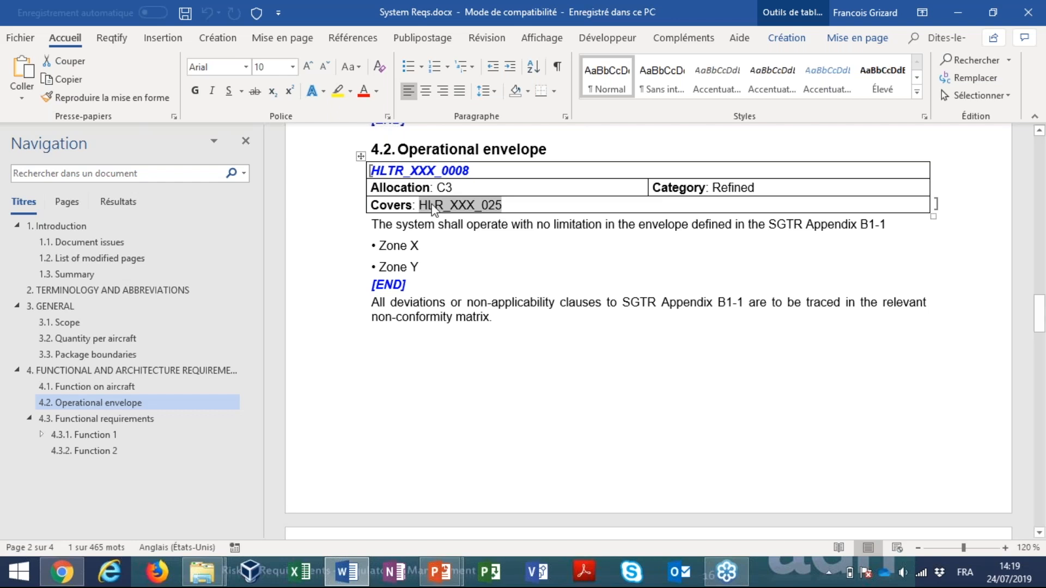
left_click(503, 224)
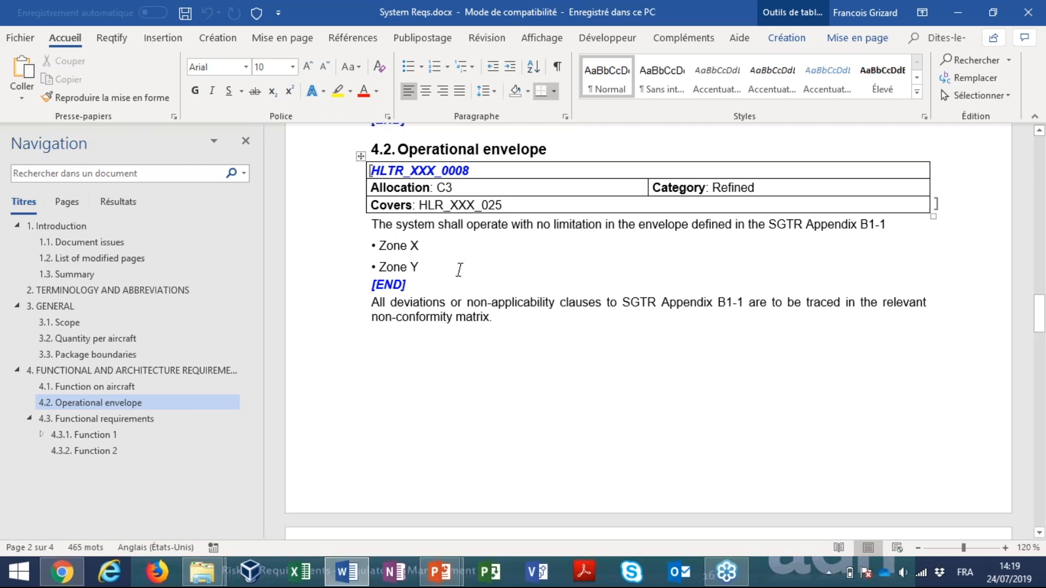
Open System Requirements.docx from the Docs_Line folder and go to section 2.1 CBTC Signalling system requirements (SIG)
key("alt+Tab")
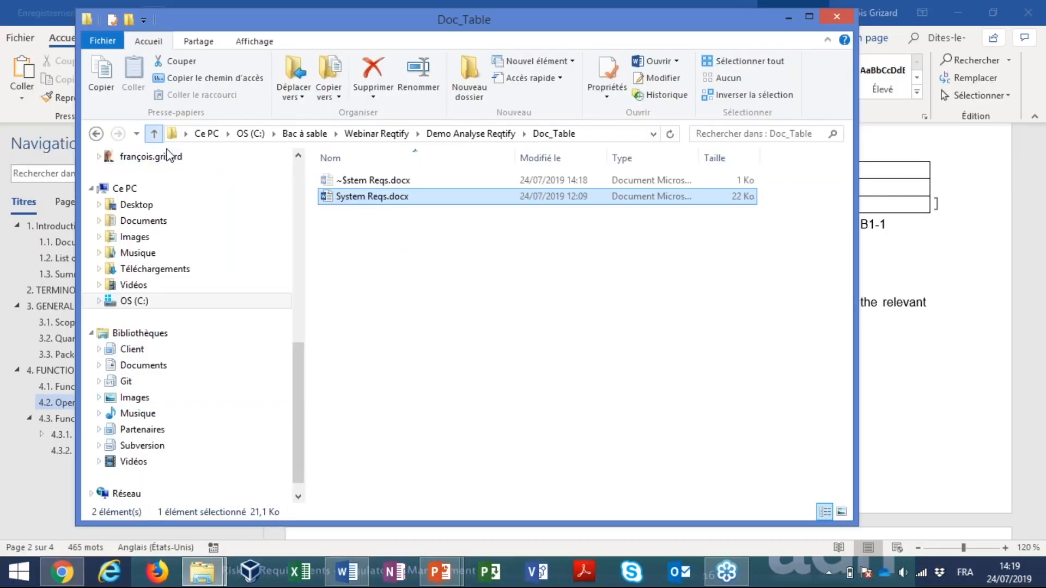
left_click(153, 134)
double_click(384, 195)
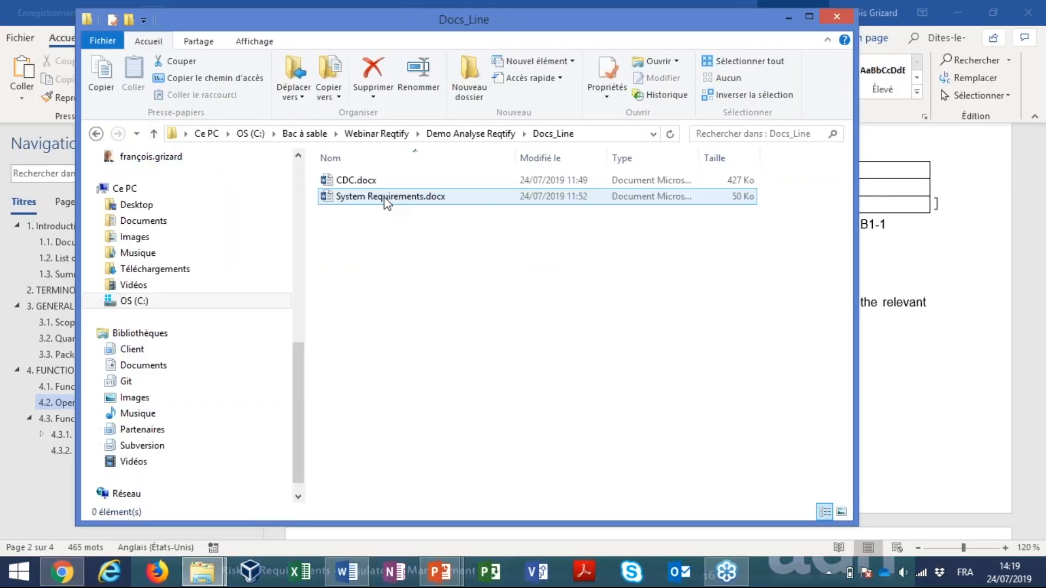
double_click(363, 196)
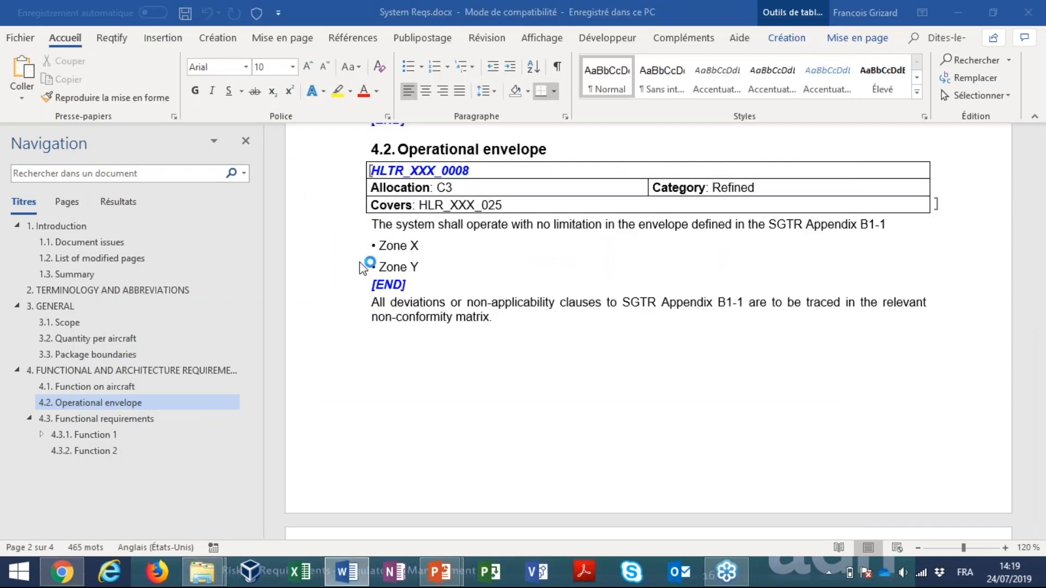
left_click(71, 319)
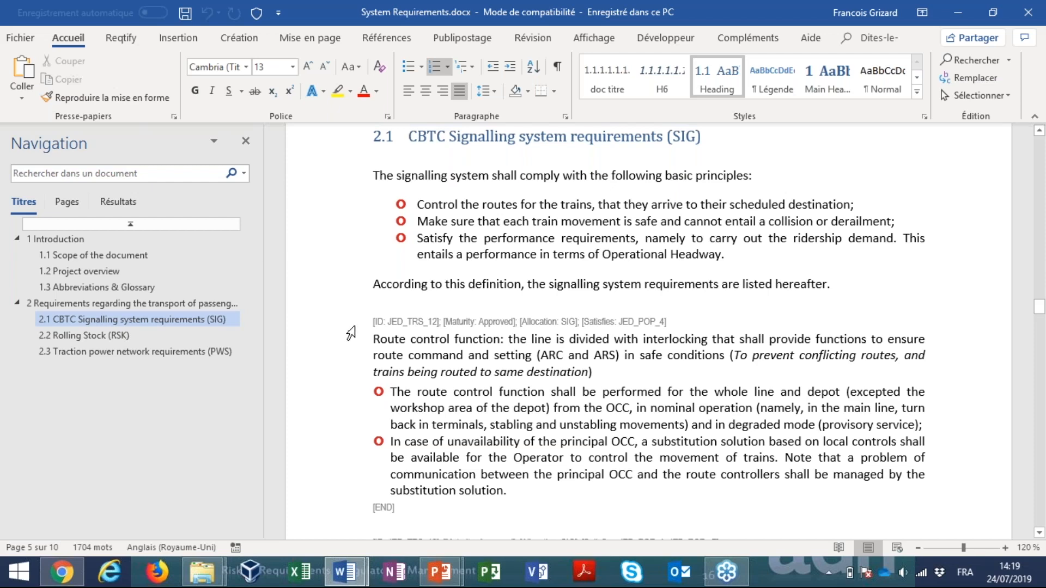
Examine the bracketed line of requirement JED_TRS_12 with its ID, Maturity, Allocation and Satisfies attributes
scroll(348, 327, "down", 1)
left_click(332, 285)
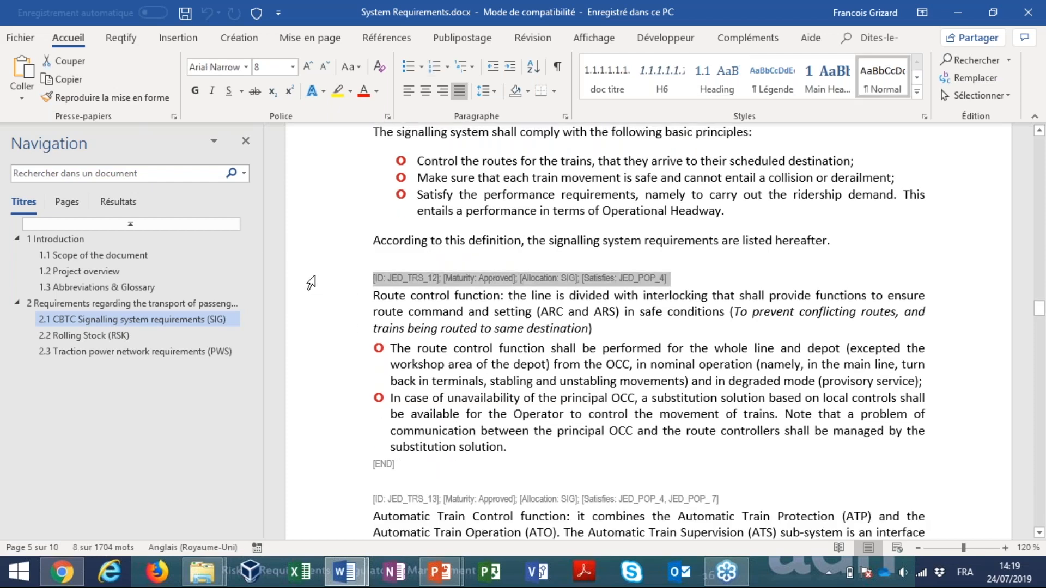
left_click(700, 283)
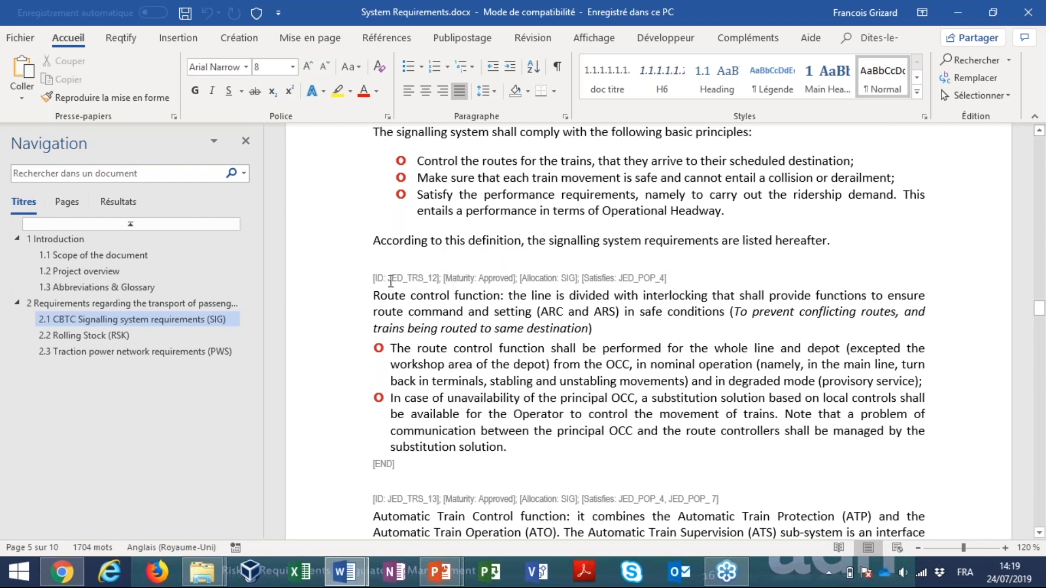
Return to the Demo Analyse Reqtify folder, open the Demo.rqtf project in Reqtify and maximize its window
key("alt+Tab")
key("alt+Tab")
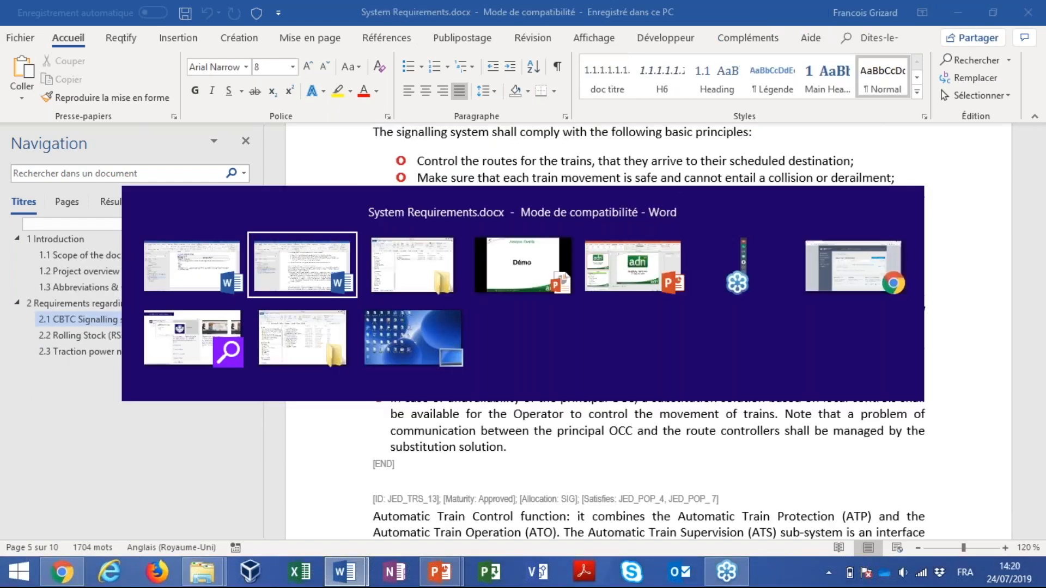
key("alt+Tab")
key("alt+Tab")
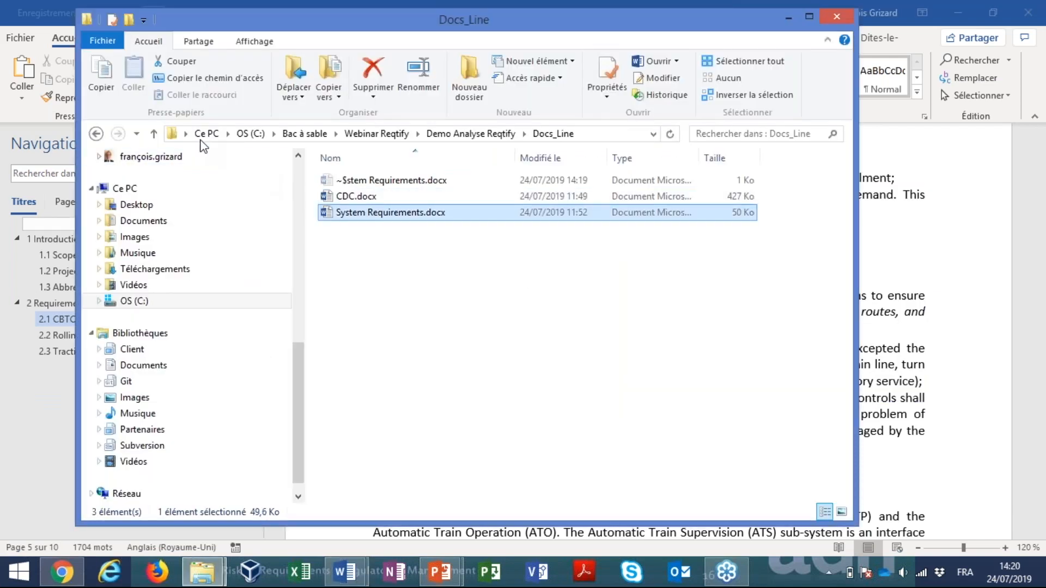
left_click(154, 133)
left_click(367, 230)
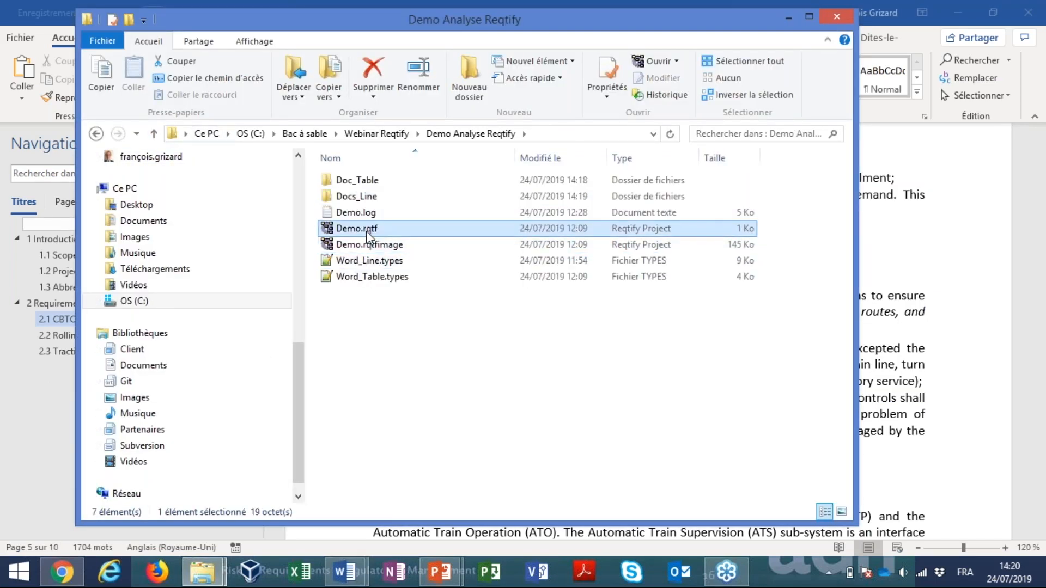
double_click(367, 230)
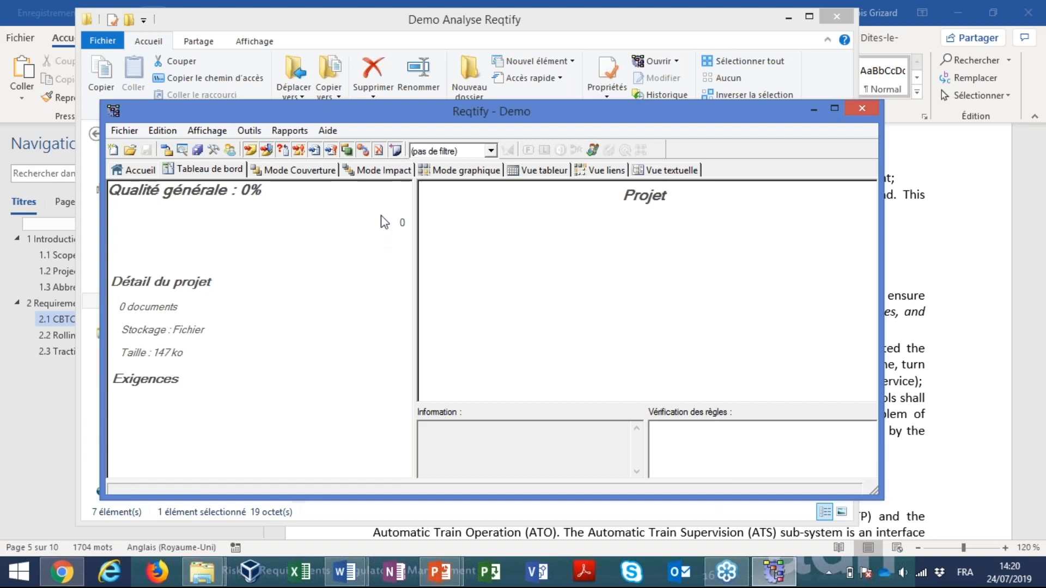
double_click(404, 105)
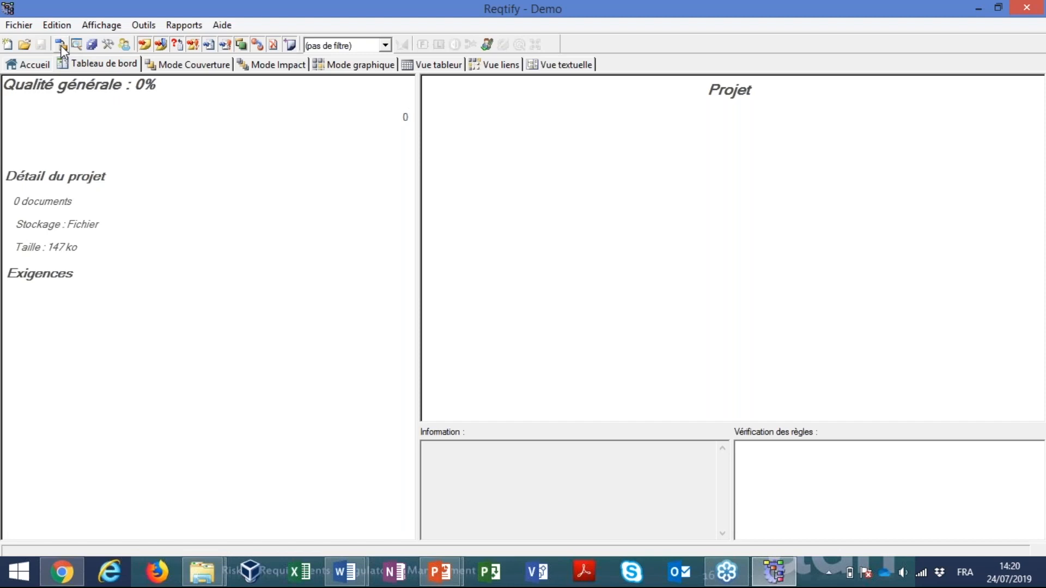
Open the project configuration and add a new document named CDC to the Demo project diagram
left_click(60, 44)
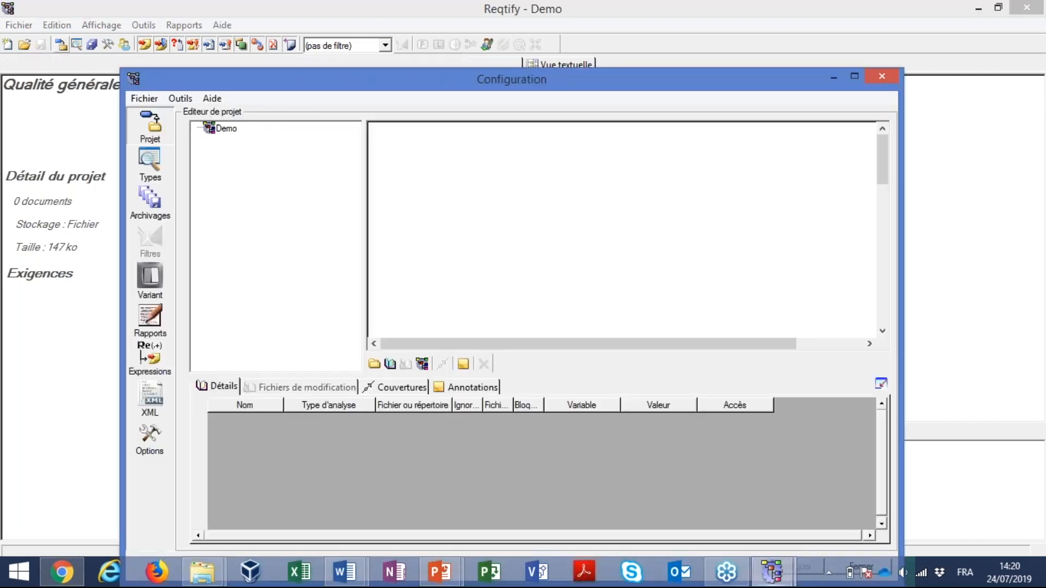
left_click_drag(265, 84, 196, 20)
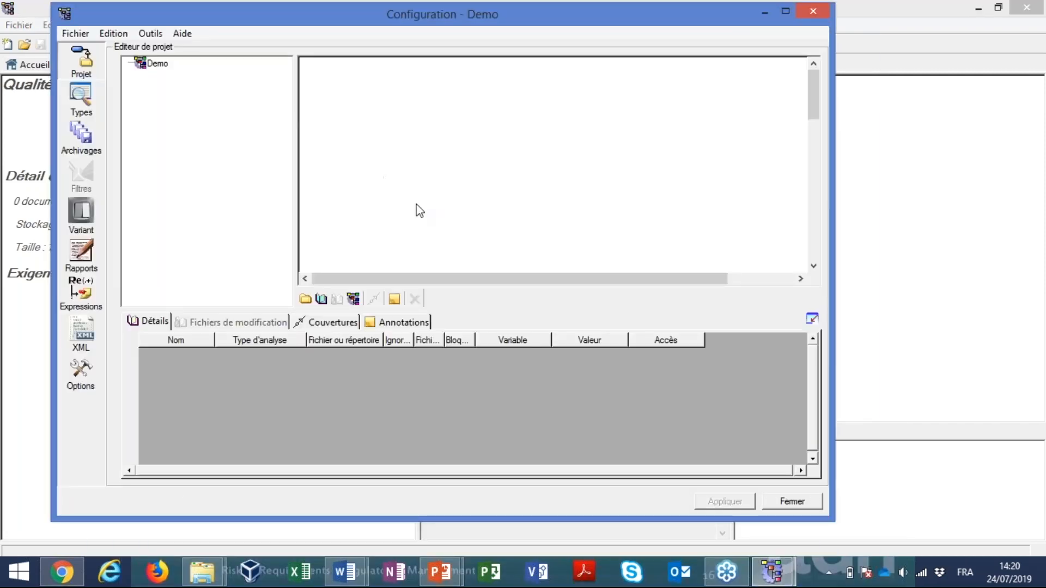
left_click(306, 298)
left_click(434, 140)
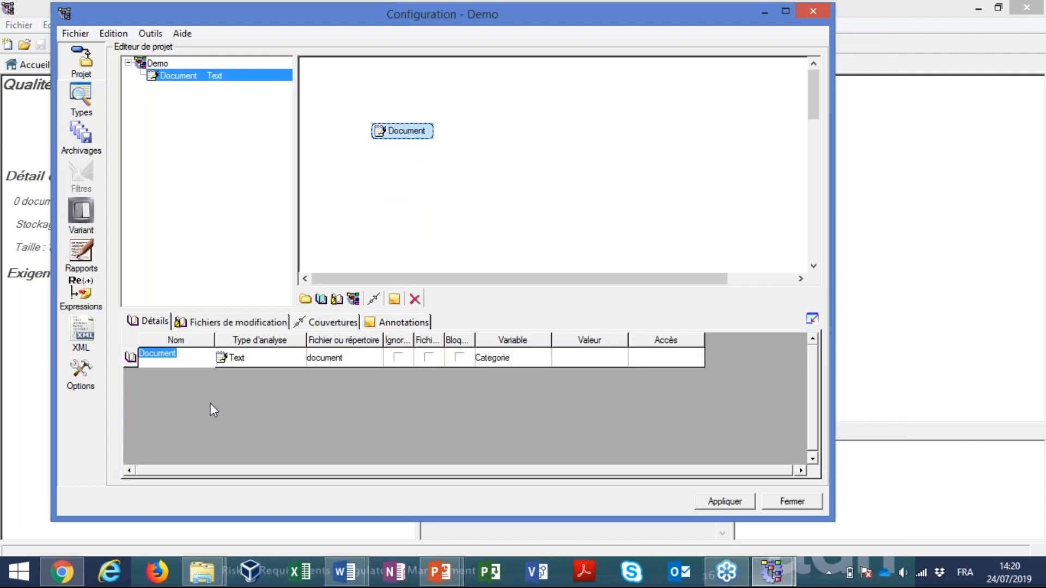
type("CDC")
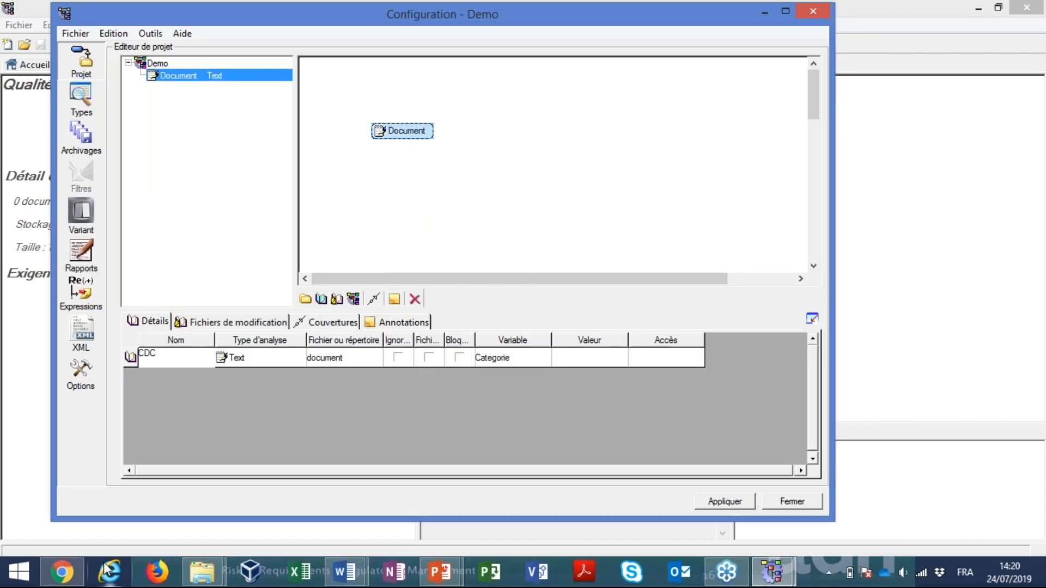
Set the CDC document's analysis type to Word_Line
left_click(285, 358)
left_click(285, 358)
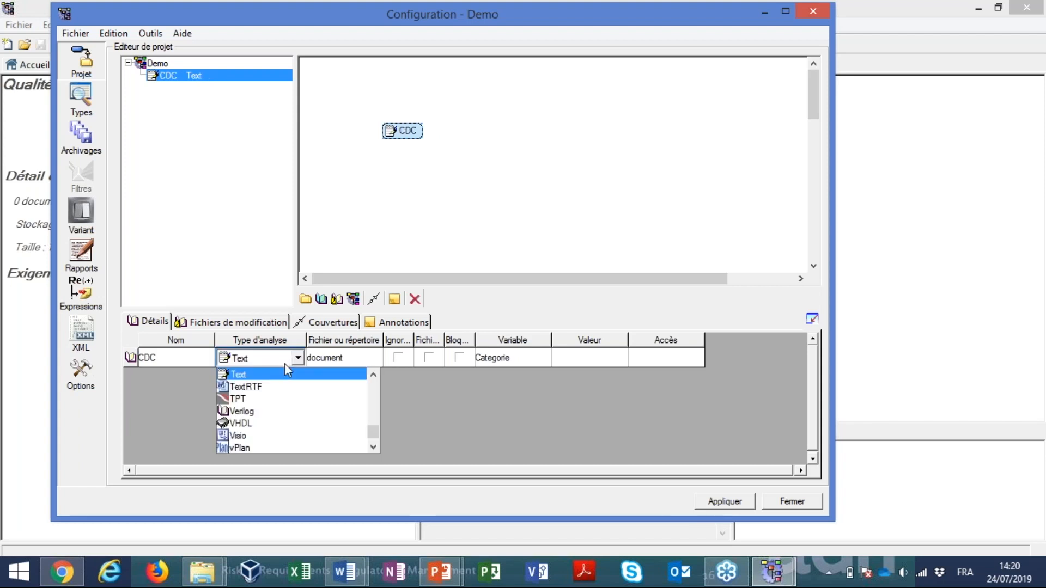
scroll(290, 384, "up", 3)
scroll(290, 384, "up", 5)
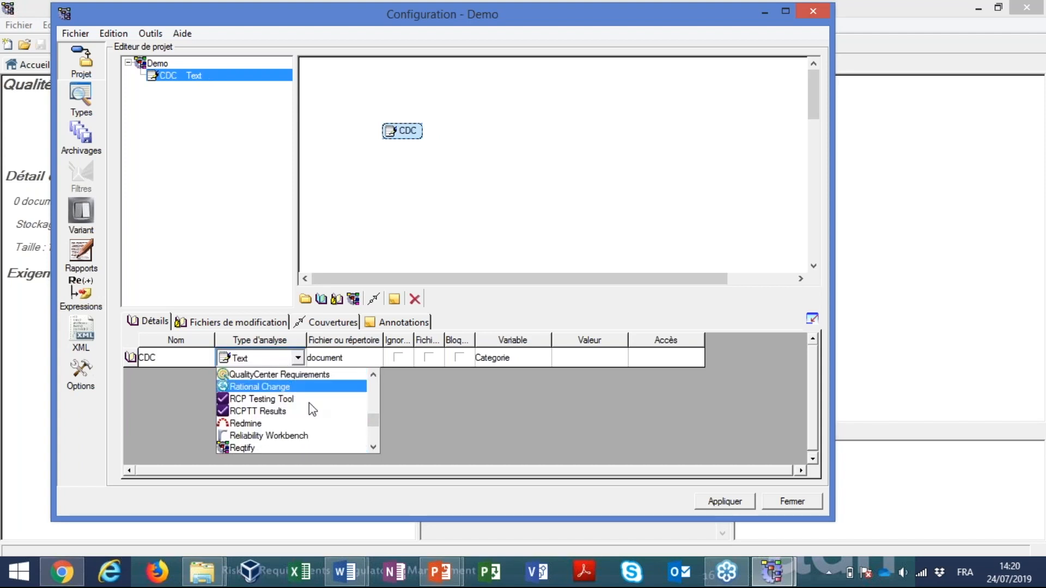
left_click_drag(374, 417, 370, 381)
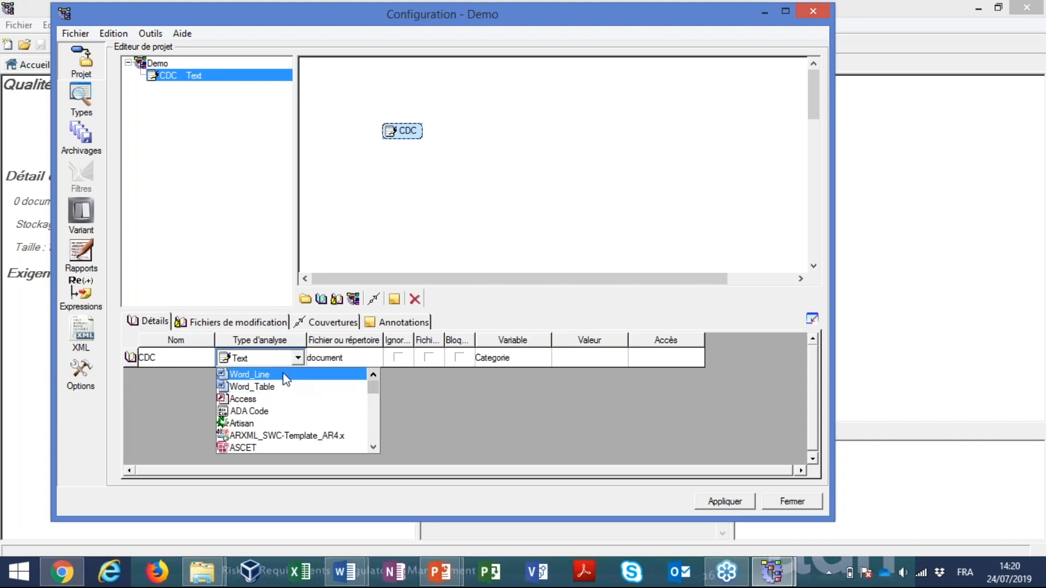
left_click(285, 375)
Assign the file CDC.docx from the Docs_Line folder as the CDC document's source
left_click(376, 358)
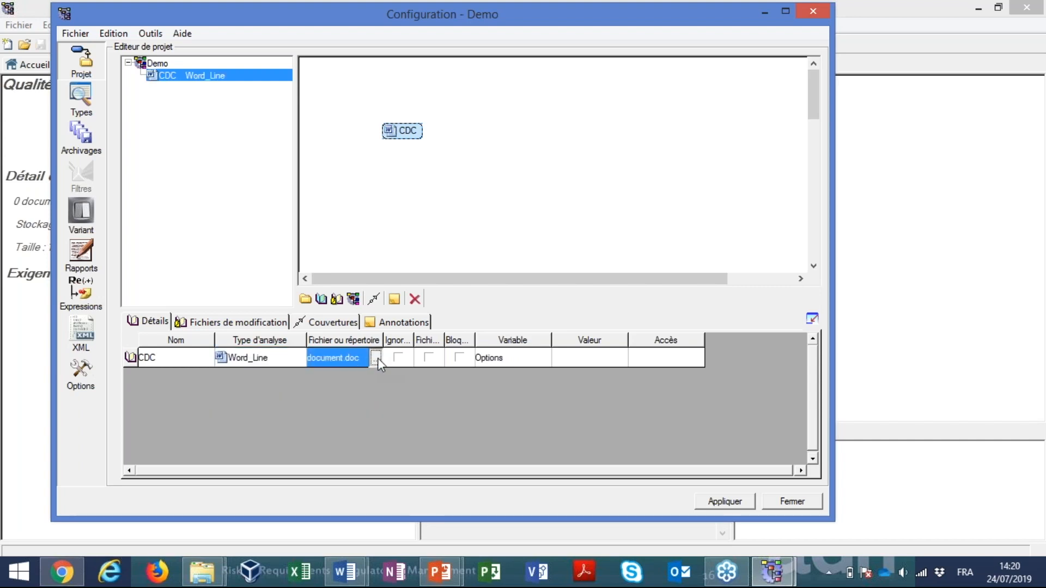
left_click(378, 358)
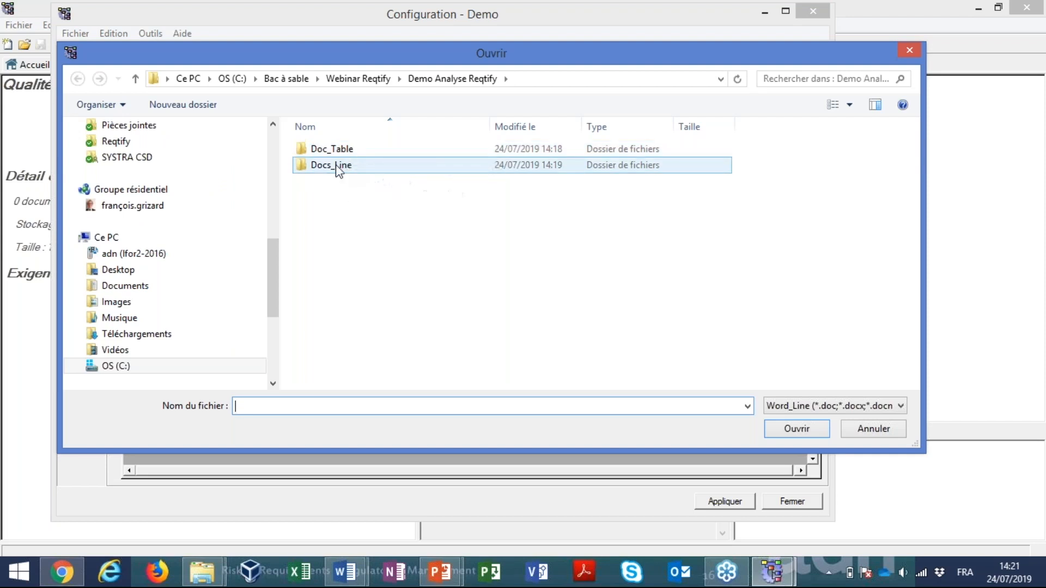
double_click(338, 166)
left_click(343, 169)
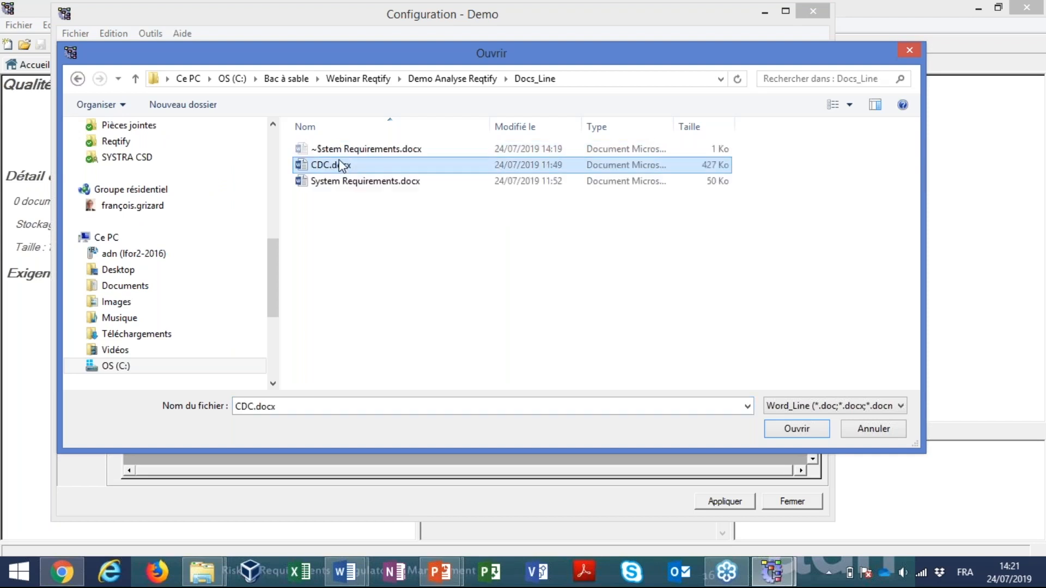
double_click(343, 165)
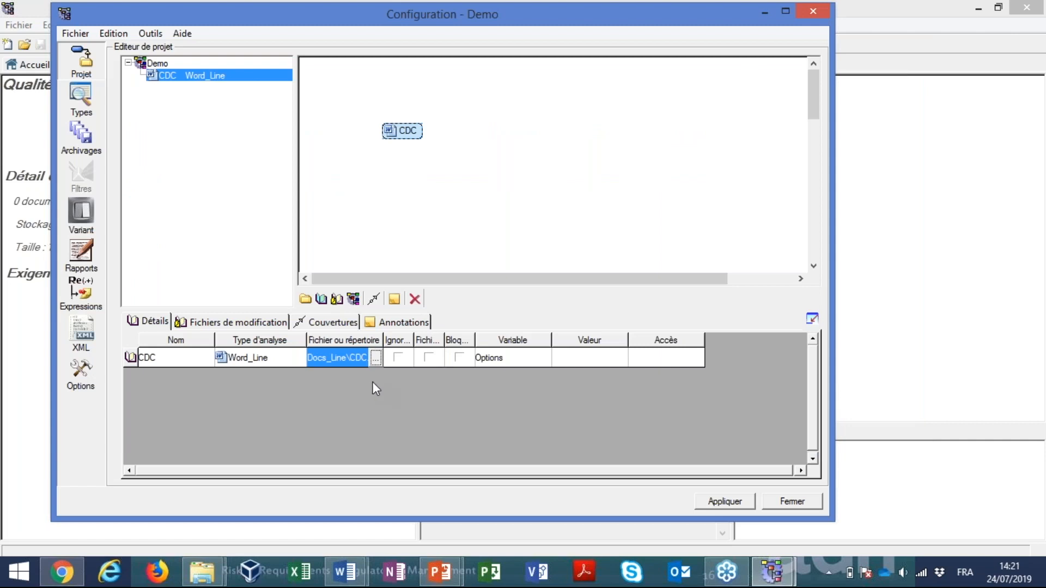
Move the Demo Analyse Reqtify folder window clear of the project diagram and bring the Demo configuration window back into view
key("alt+Tab")
key("alt+Tab")
key("alt+Tab")
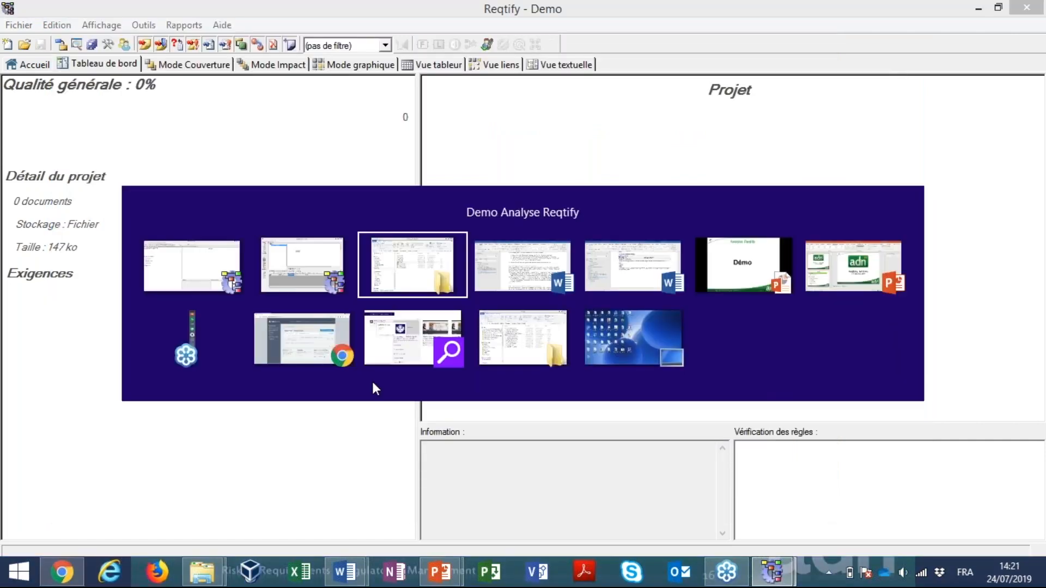
left_click(421, 18)
left_click_drag(420, 16, 731, 55)
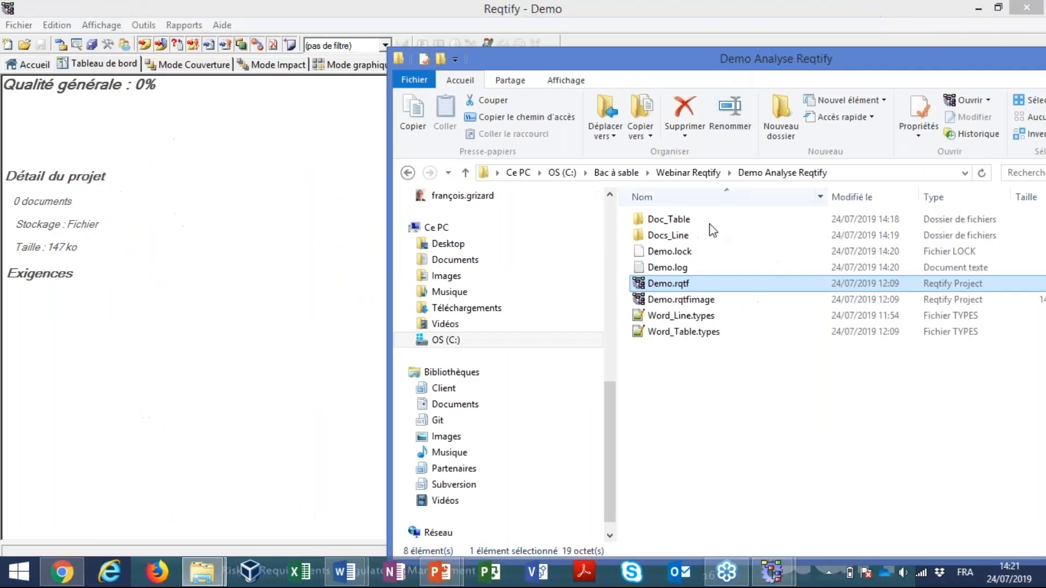
key("alt+Tab")
key("alt+Tab")
key("alt+Tab")
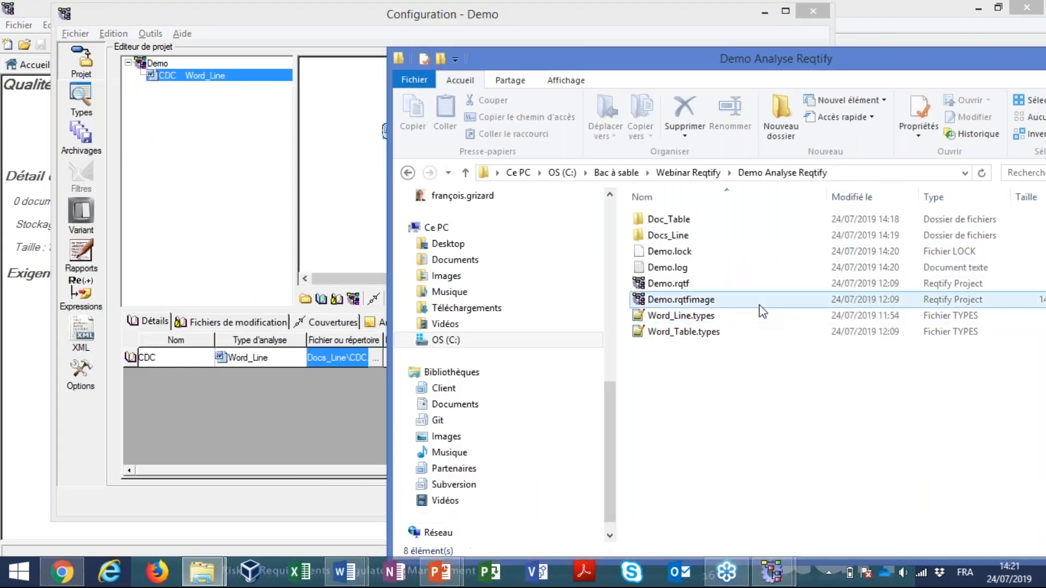
Add System Requirements.docx from the Docs_Line folder to the Demo project diagram as a new document
double_click(673, 235)
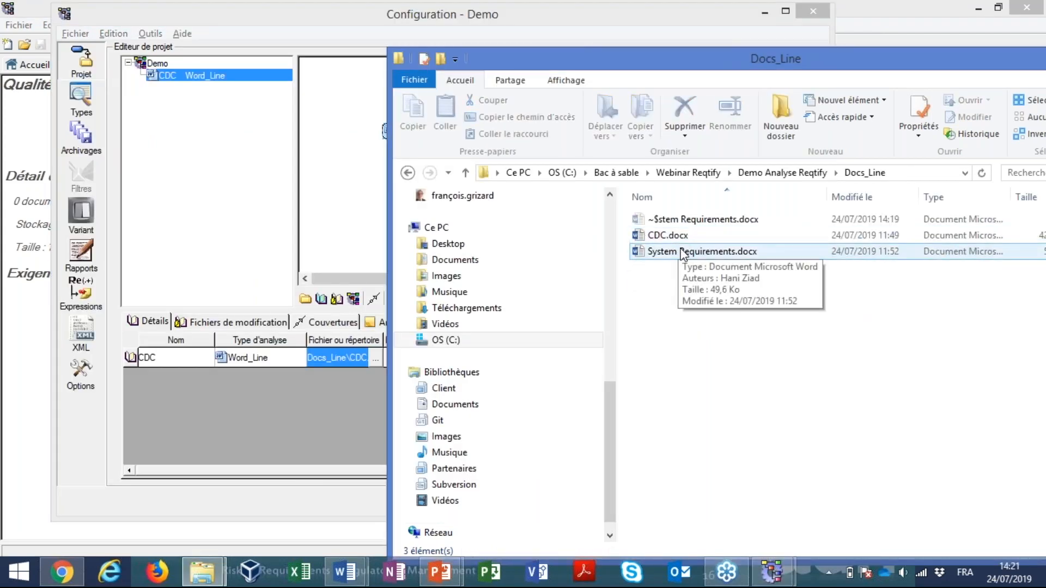
left_click(686, 256)
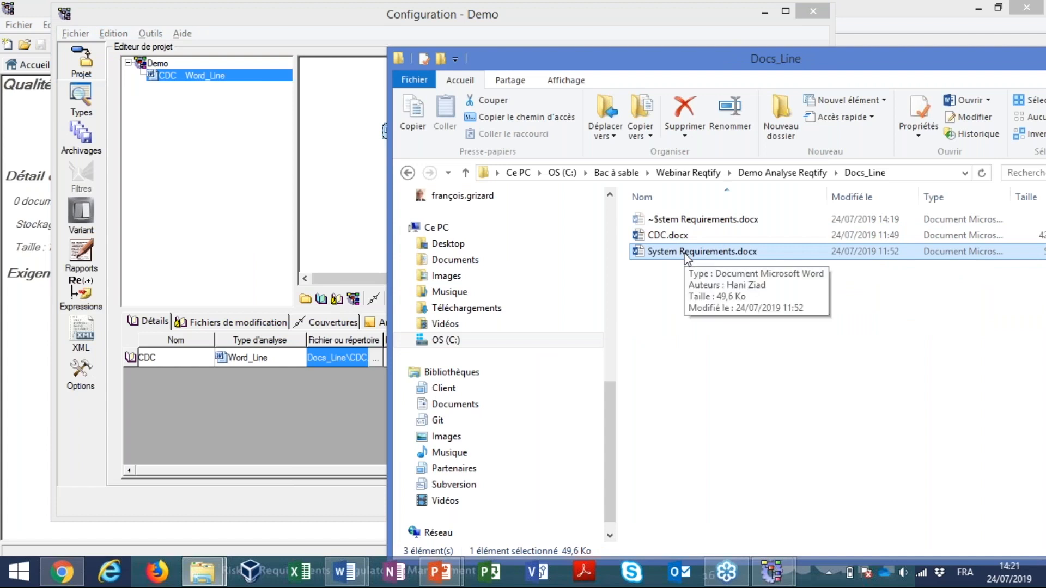
left_click_drag(686, 256, 423, 200)
left_click(374, 226)
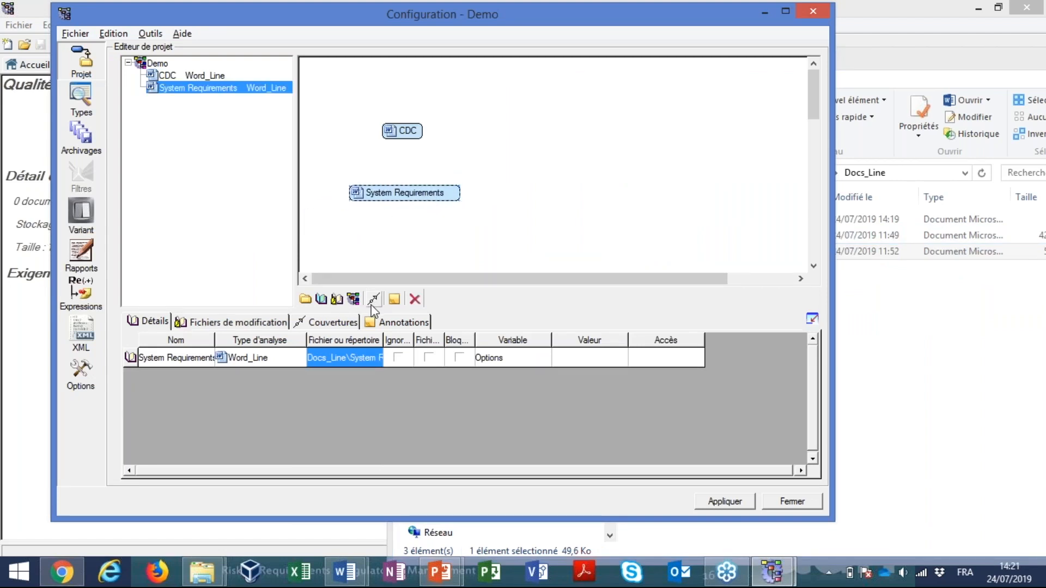
Create a coverage link from System Requirements to CDC, and apply and close the project configuration
left_click(372, 300)
left_click_drag(400, 194, 401, 130)
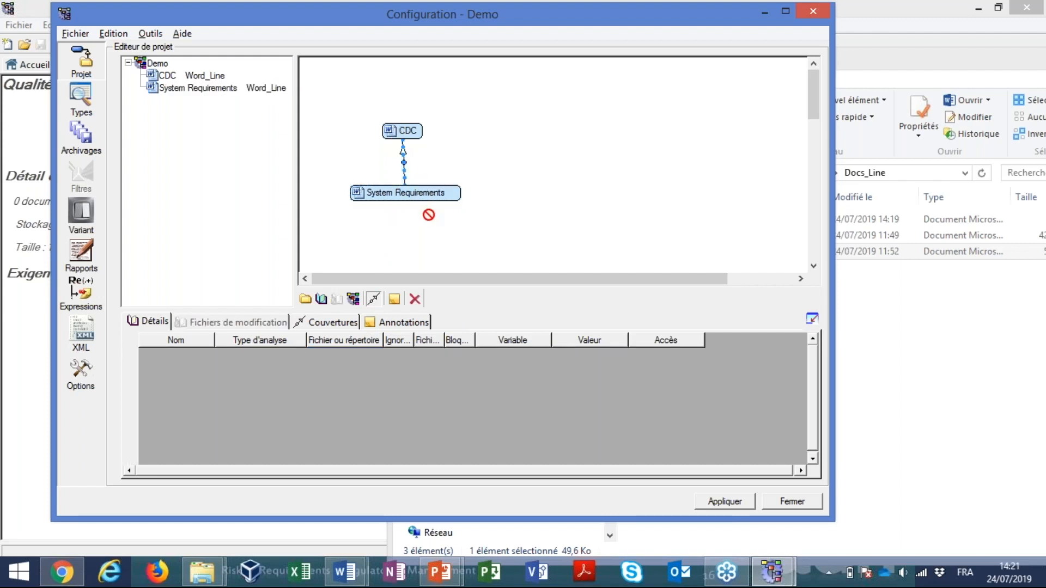
left_click(659, 438)
left_click(726, 500)
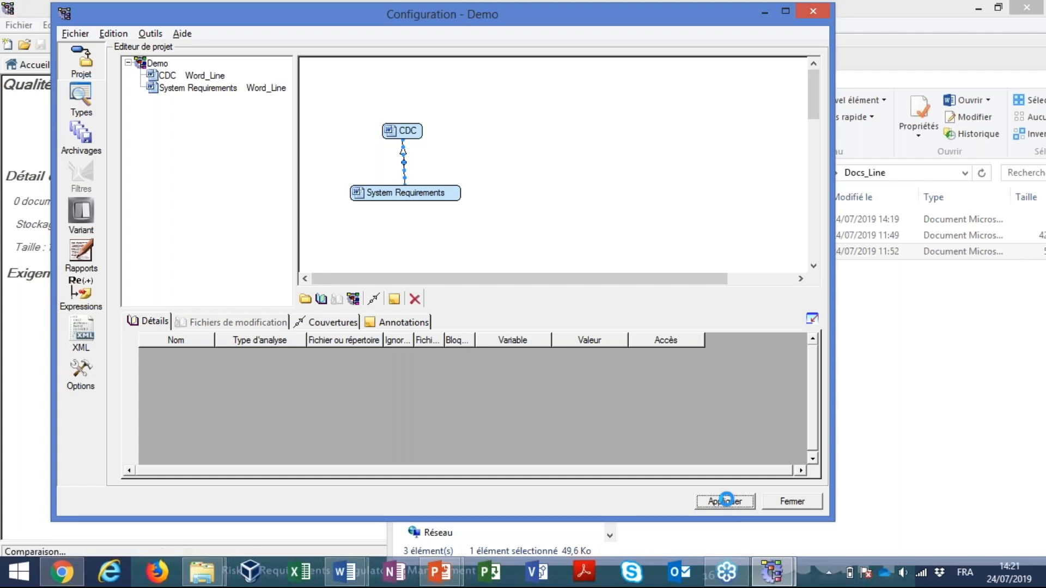
left_click(791, 501)
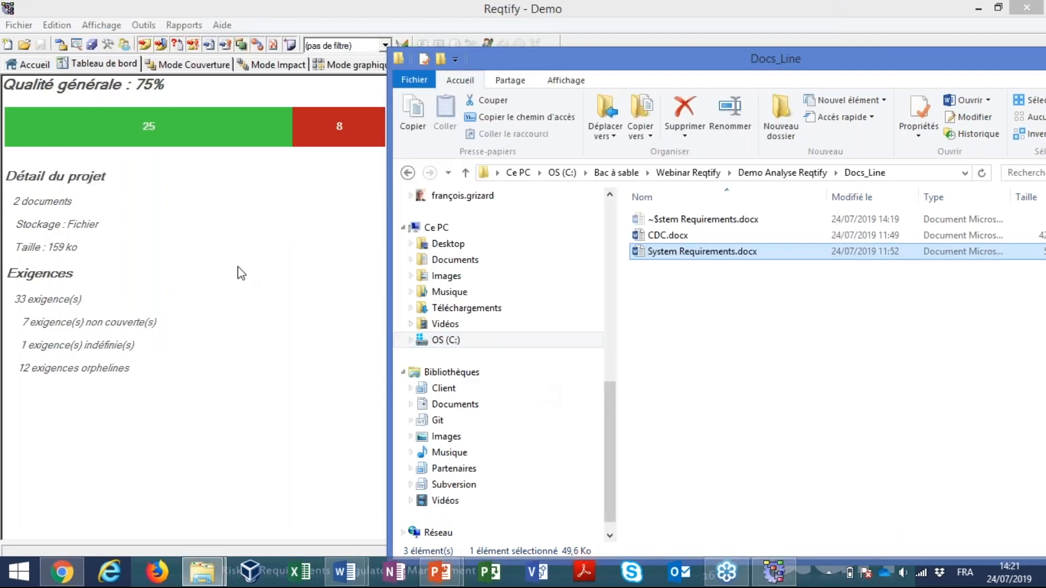
Examine the analysis information of the CDC and System Requirements documents on the dashboard
left_click(242, 273)
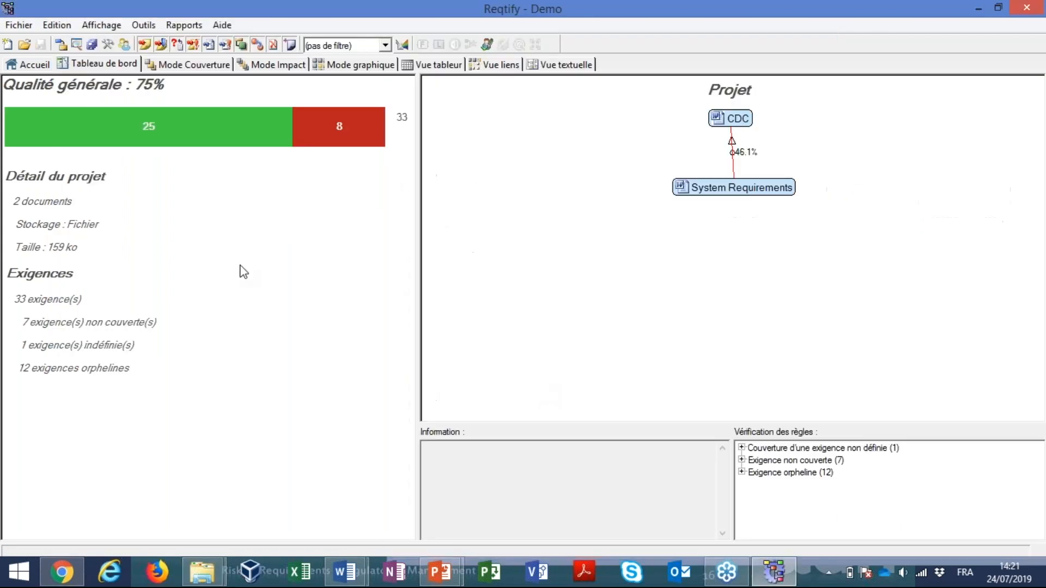
left_click(739, 124)
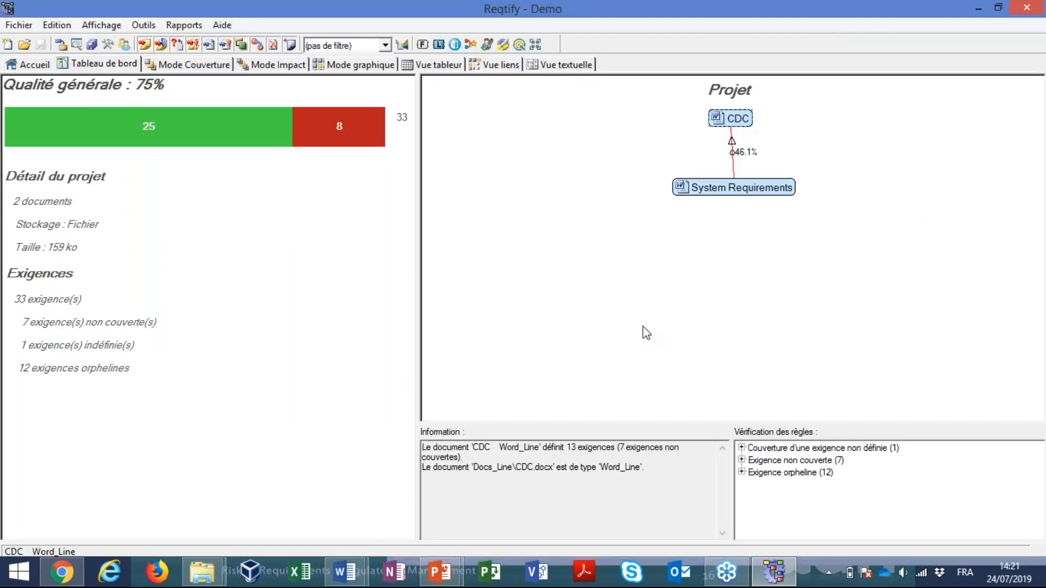
left_click(710, 191)
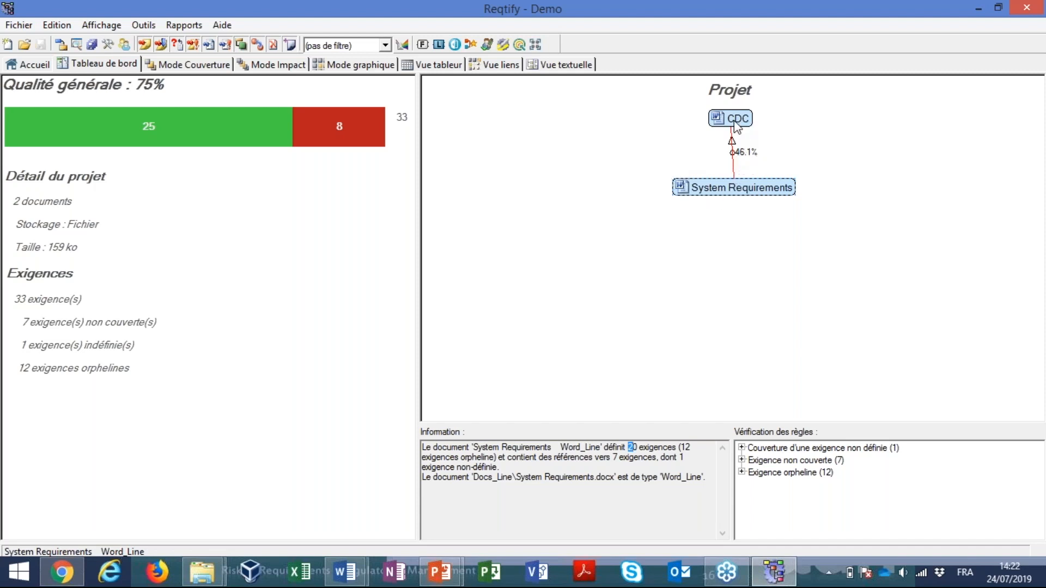
Expand the CDC document in coverage mode and display the text and downstream coverage of requirement JED_POP_1
left_click(173, 66)
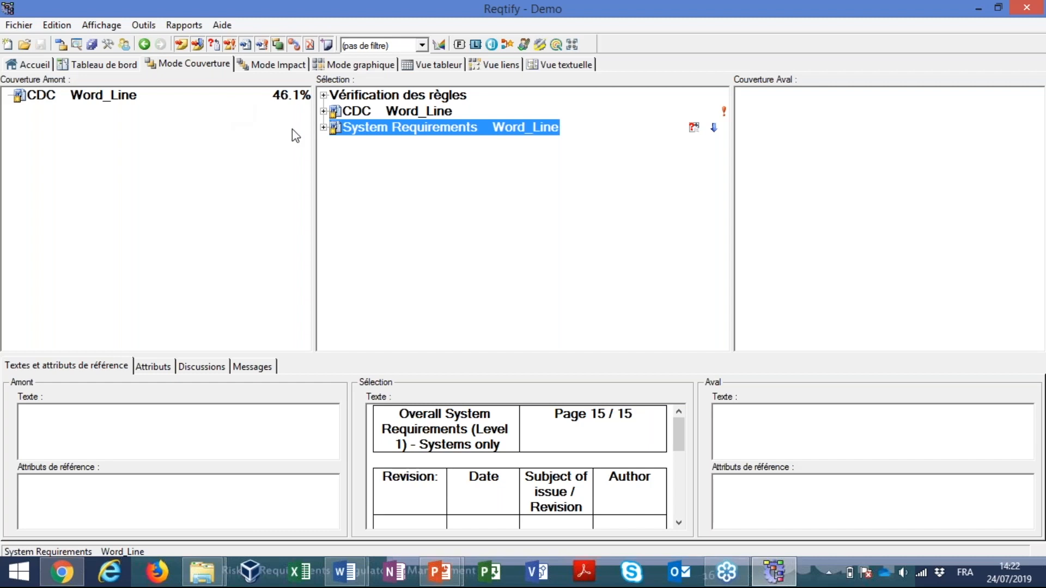
left_click(324, 112)
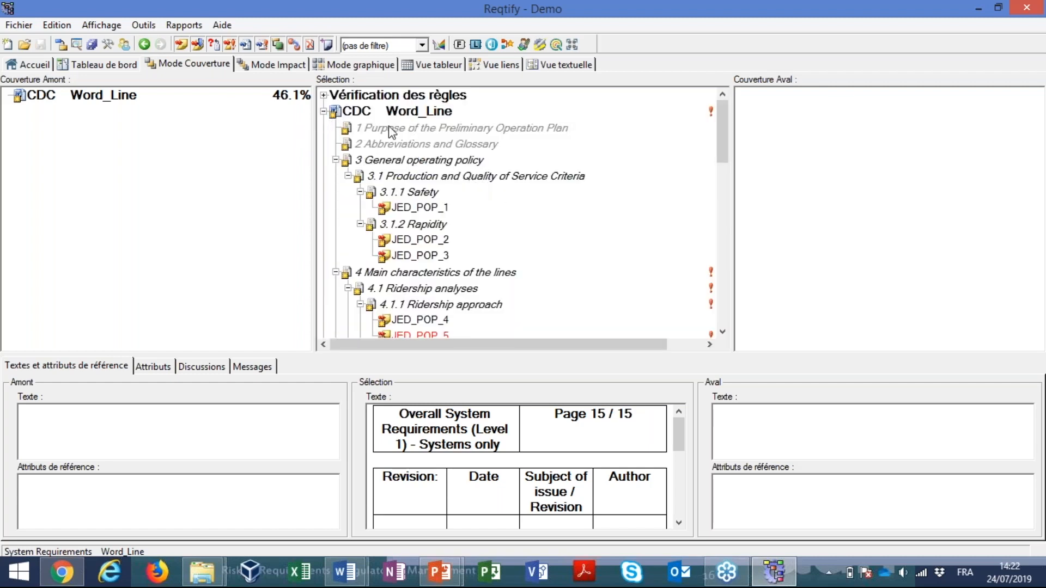
left_click(418, 207)
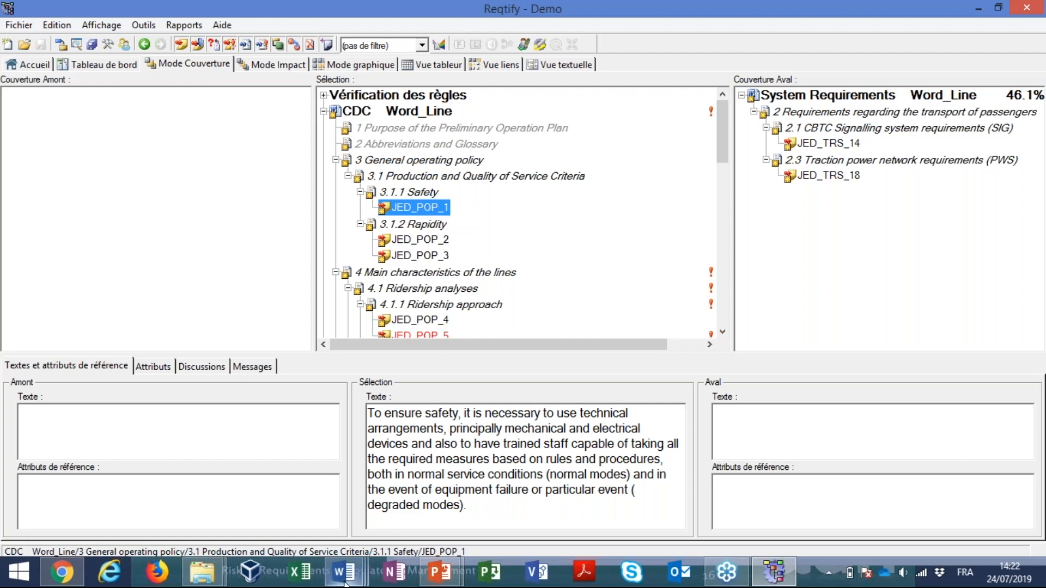
Switch to CDC.docx in Word and highlight the JED_POP_1 identifier line and its requirement text
mouse_move(344, 582)
left_click(507, 474)
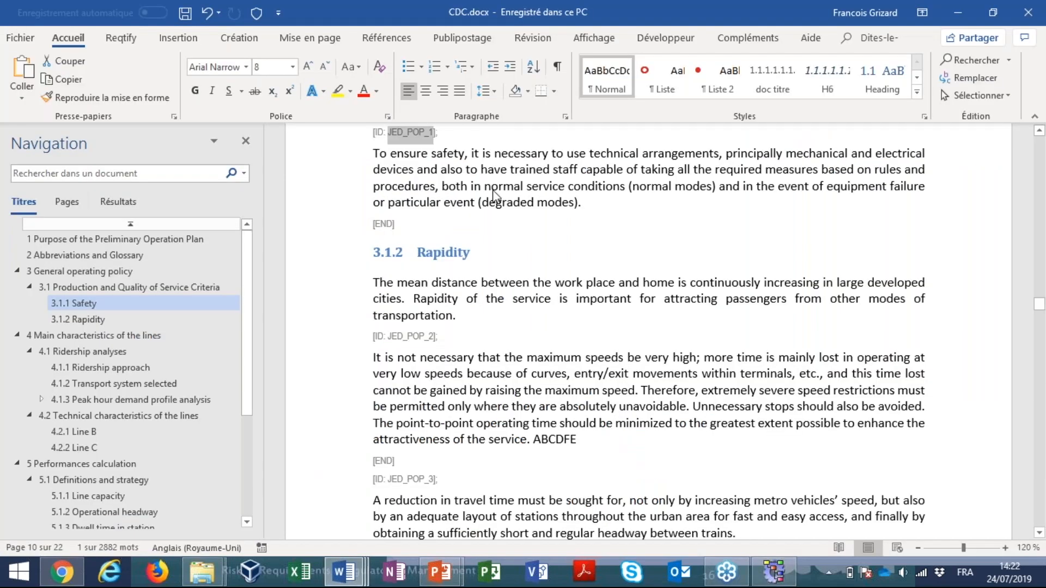
left_click(450, 188)
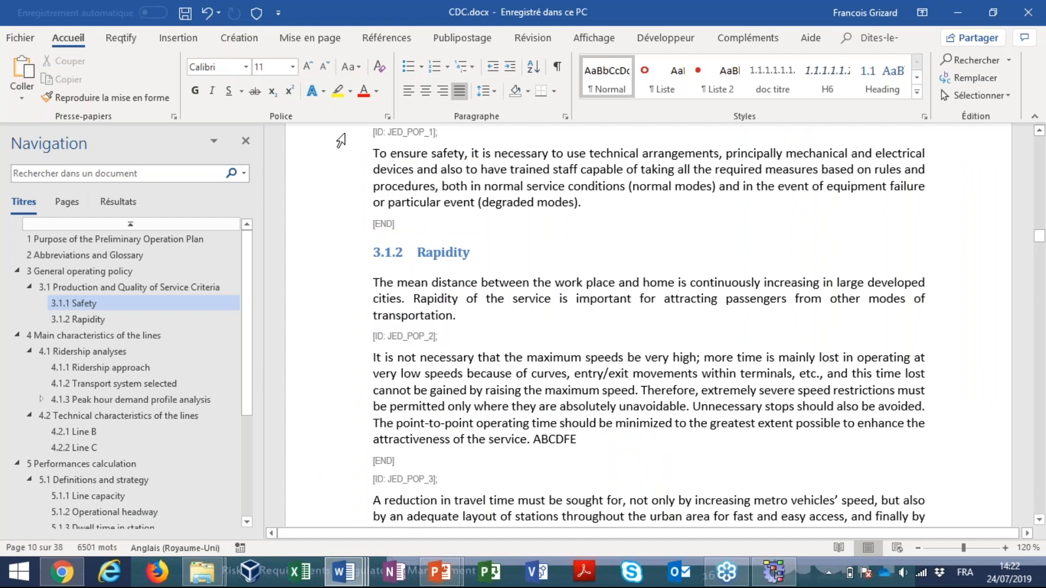
left_click(342, 136)
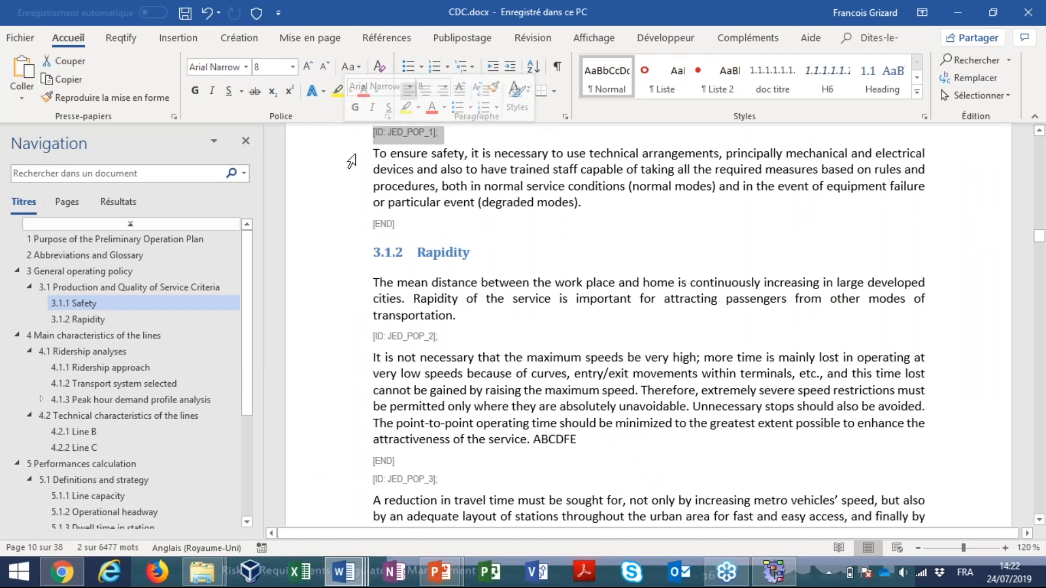
left_click_drag(351, 154, 350, 208)
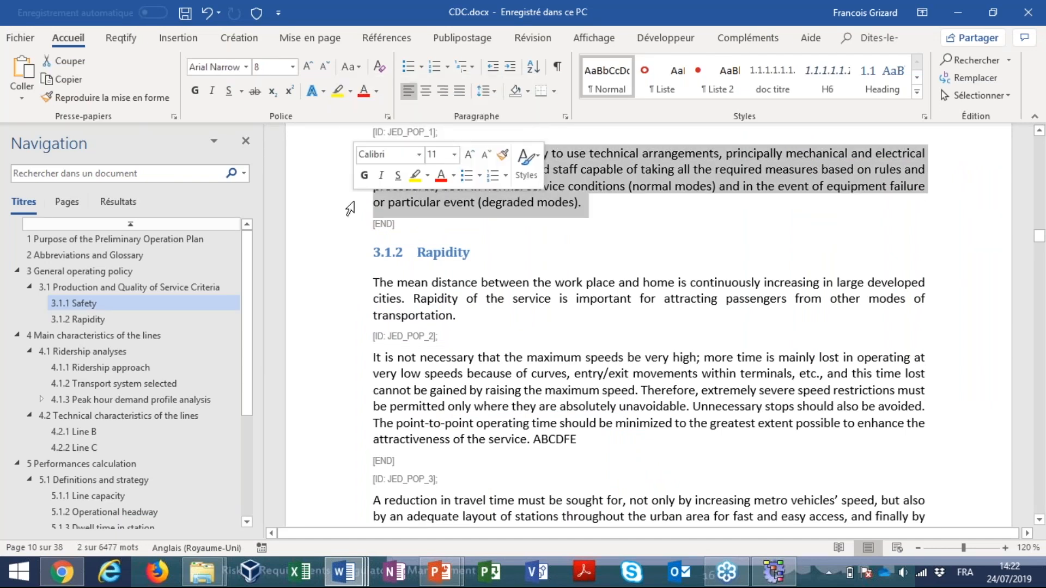
Return to Reqtify and examine the text and coverage of requirements JED_POP_2 and JED_POP_3
key("alt+Tab")
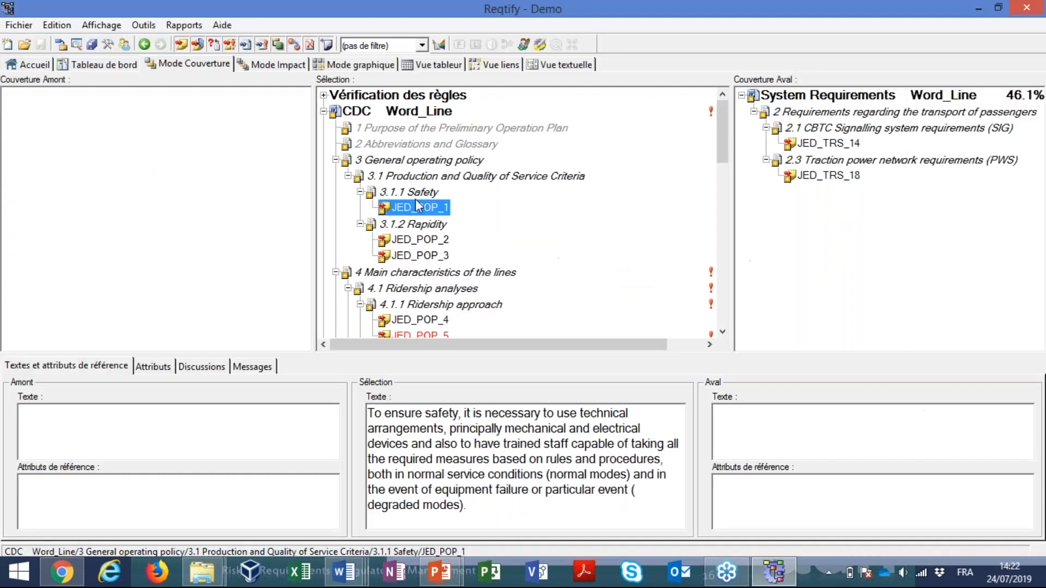
left_click(435, 242)
left_click(436, 256)
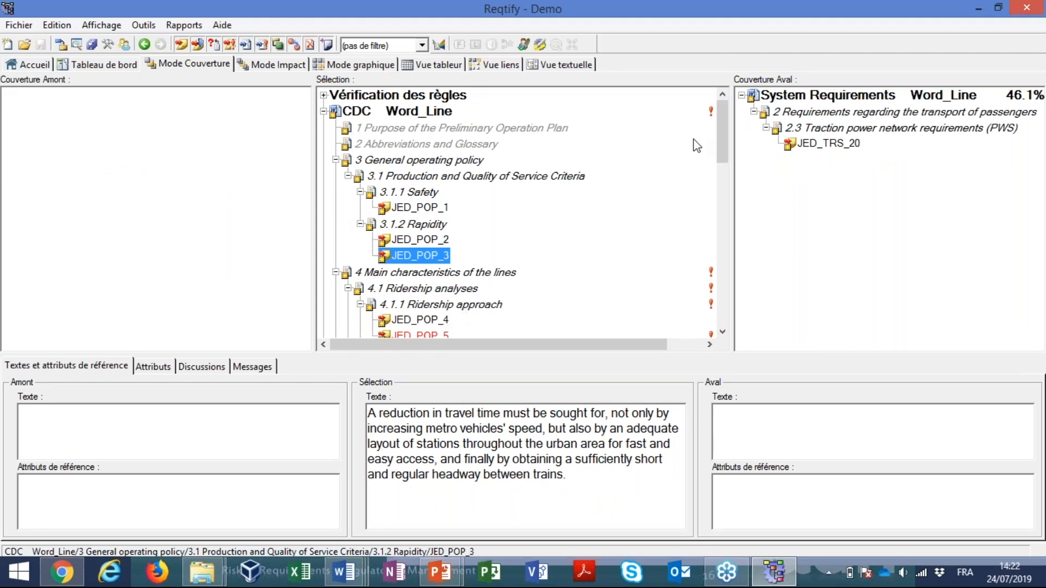
Expand the System Requirements document and display the text, attributes and upstream coverage of JED_TRS_12
left_click_drag(718, 139, 717, 308)
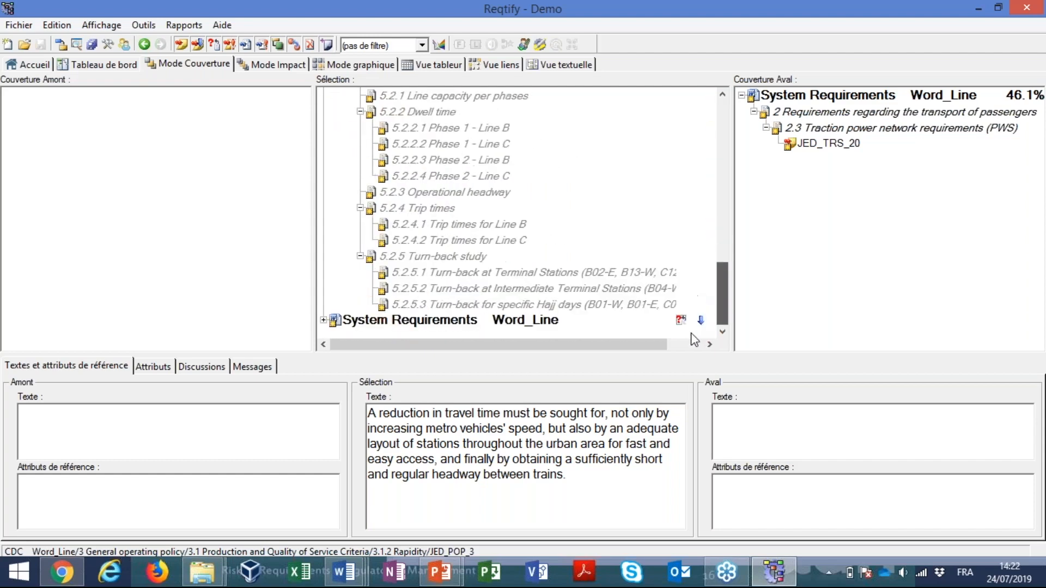
left_click(324, 320)
scroll(434, 243, "down", 4)
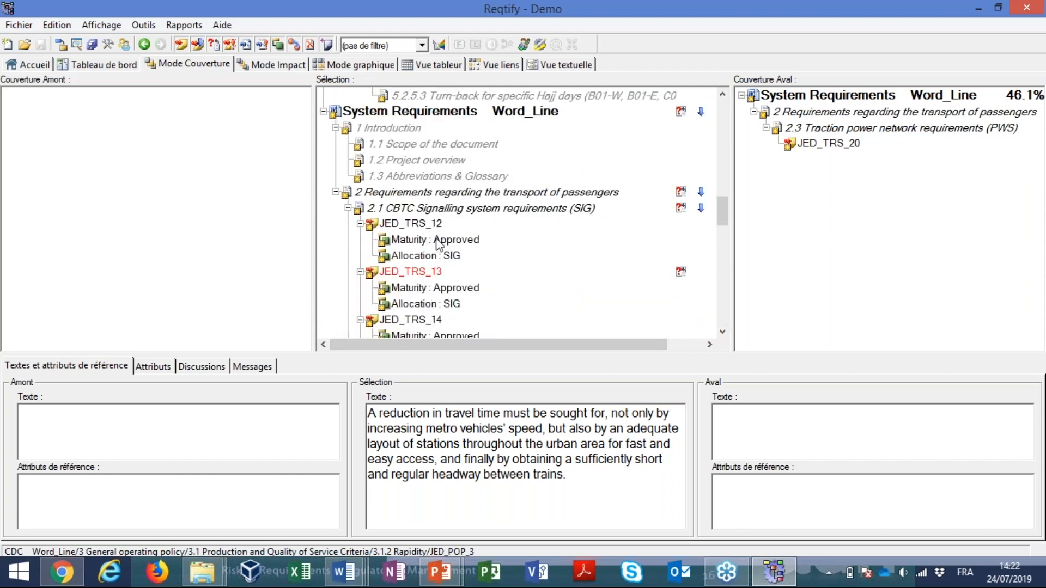
left_click(437, 129)
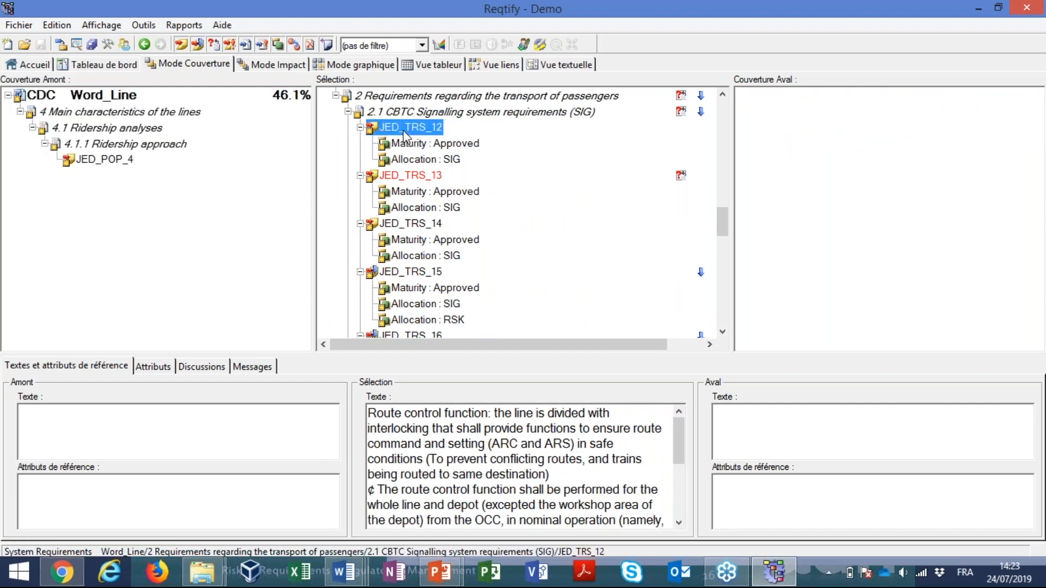
Highlight the "Satisfies: JED_POP_4" reference of JED_TRS_12 in System Requirements.docx, and display JED_POP_4's text back in Reqtify
double_click(405, 133)
left_click_drag(592, 279, 667, 279)
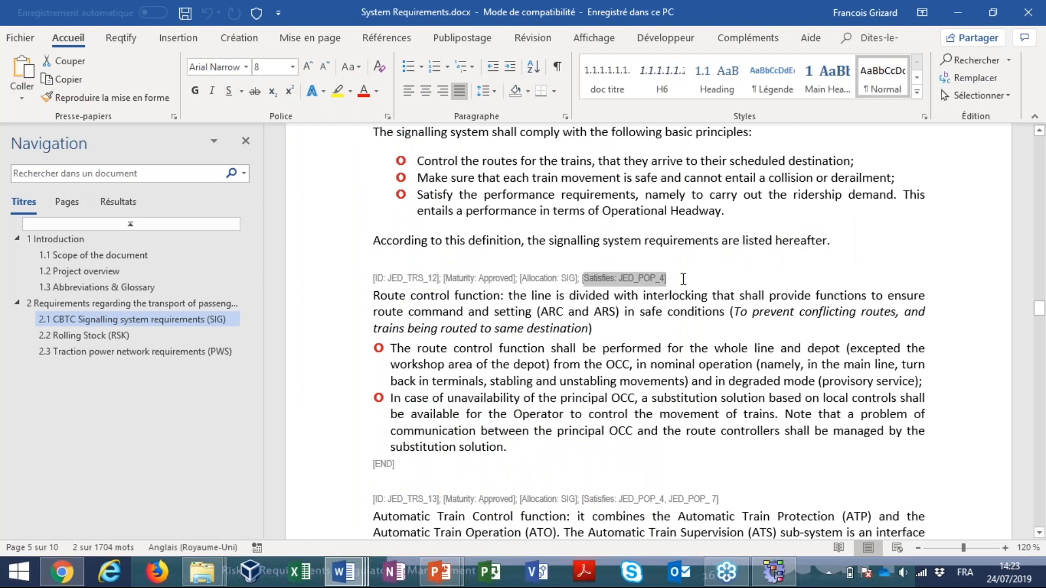
key("alt+Tab")
key("alt+Tab")
key("alt+Tab")
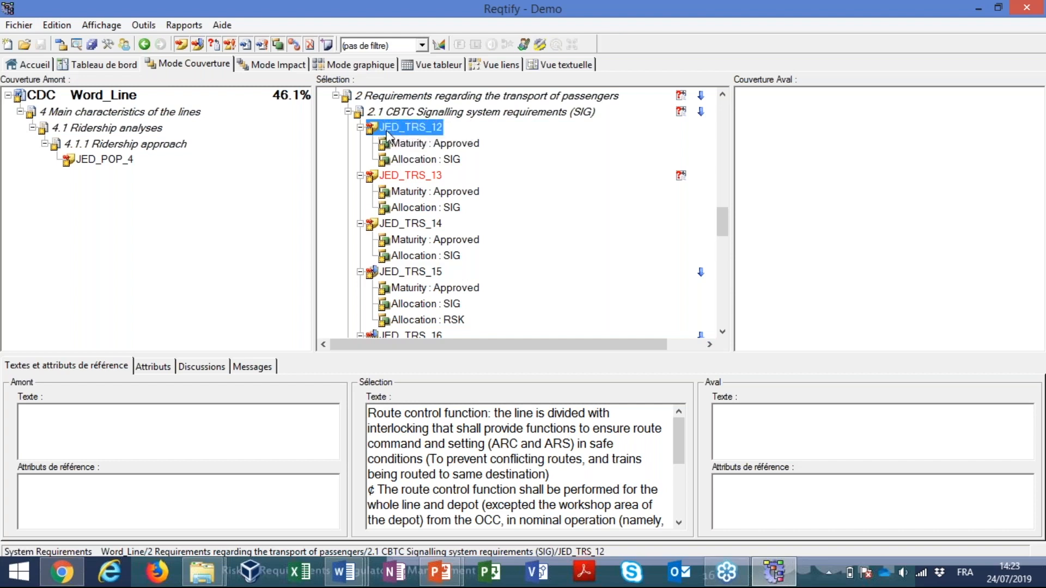
left_click(115, 164)
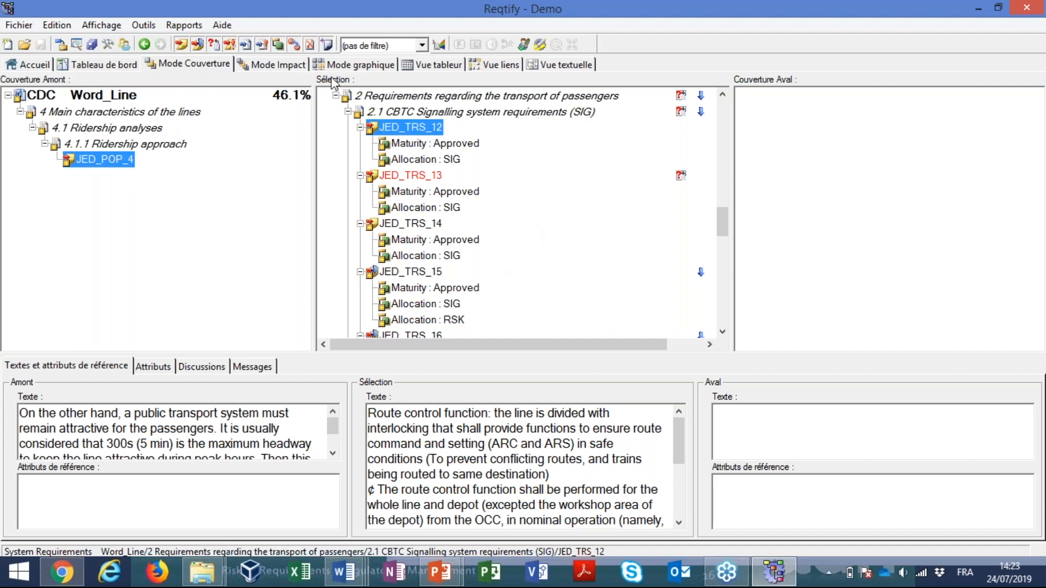
Show the project in graphical mode, move System Requirements away from CDC and widen both document blocks
left_click(361, 65)
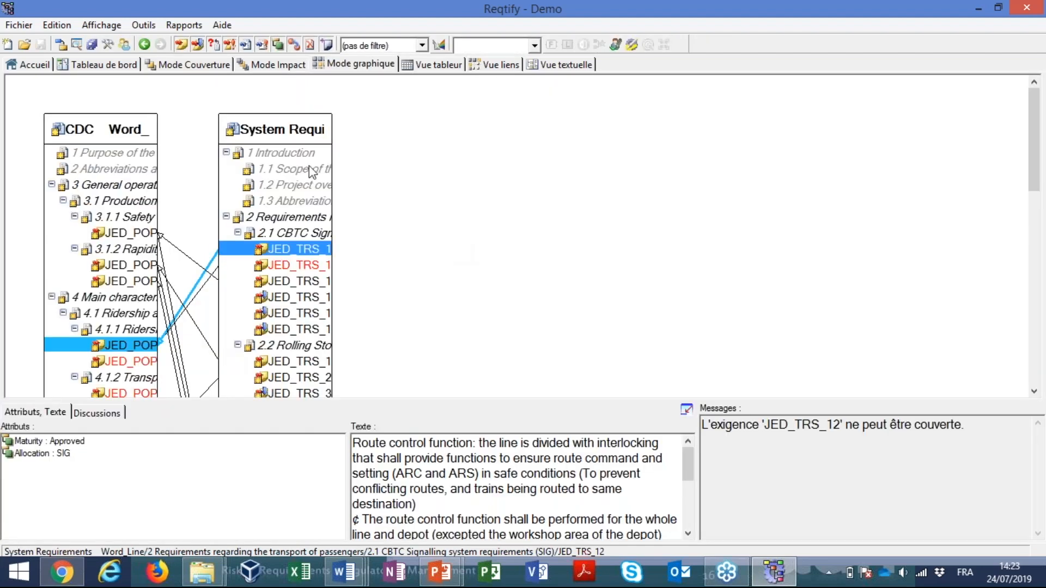
left_click_drag(303, 130, 482, 128)
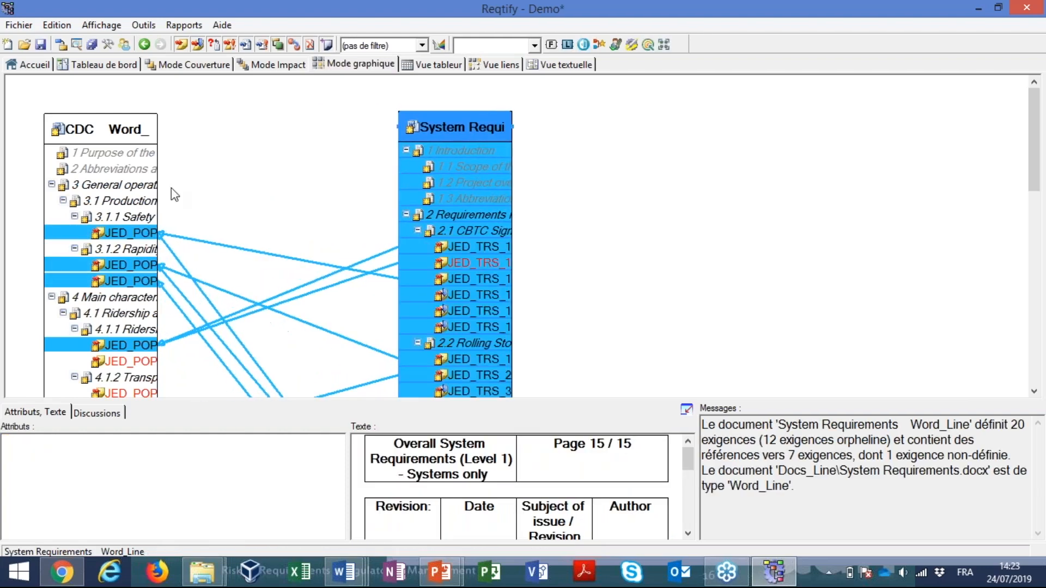
left_click(143, 132)
left_click_drag(159, 130, 224, 129)
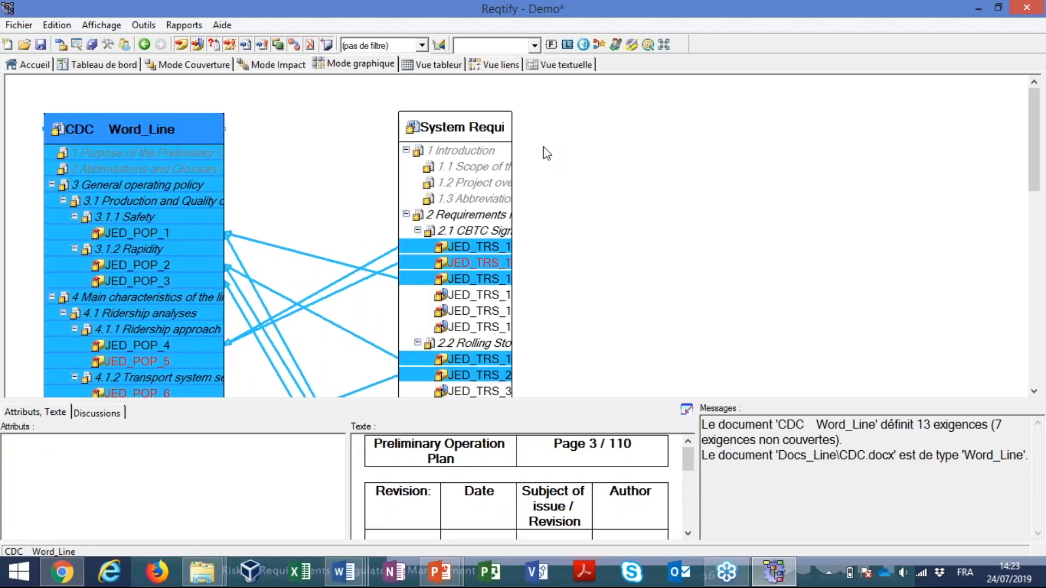
left_click(504, 132)
left_click_drag(505, 132, 603, 128)
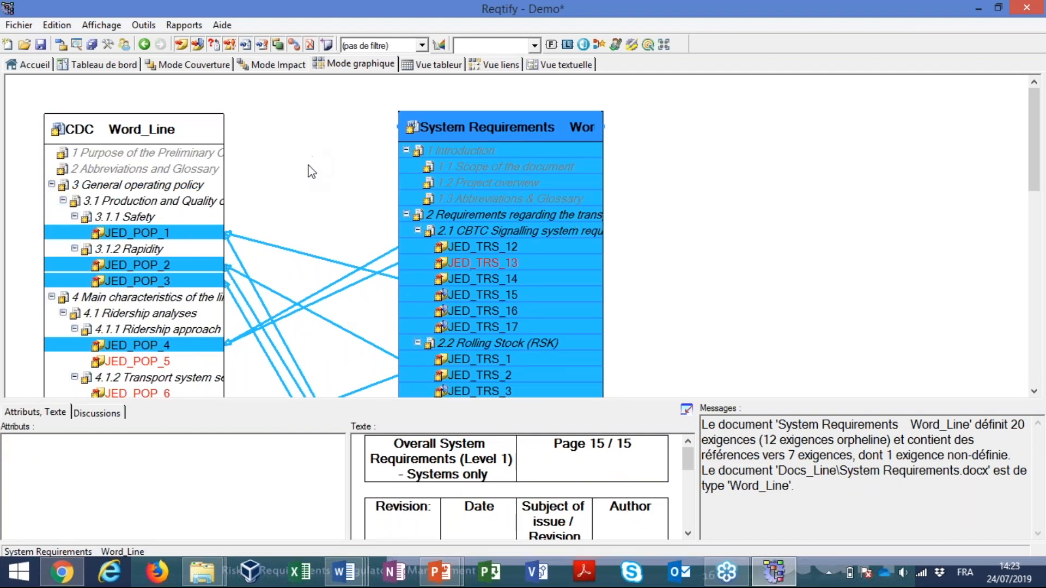
left_click(273, 167)
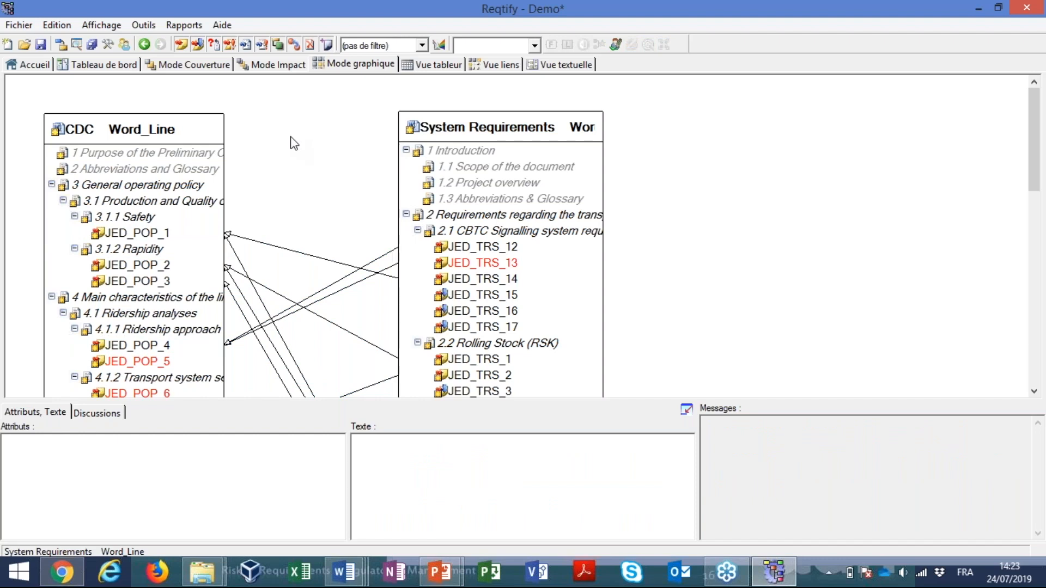
From the dashboard's undefined-requirement coverage rule, open JED_TRS_13 and highlight its "JED_POP_ 7" reference in System Requirements.docx
left_click(132, 63)
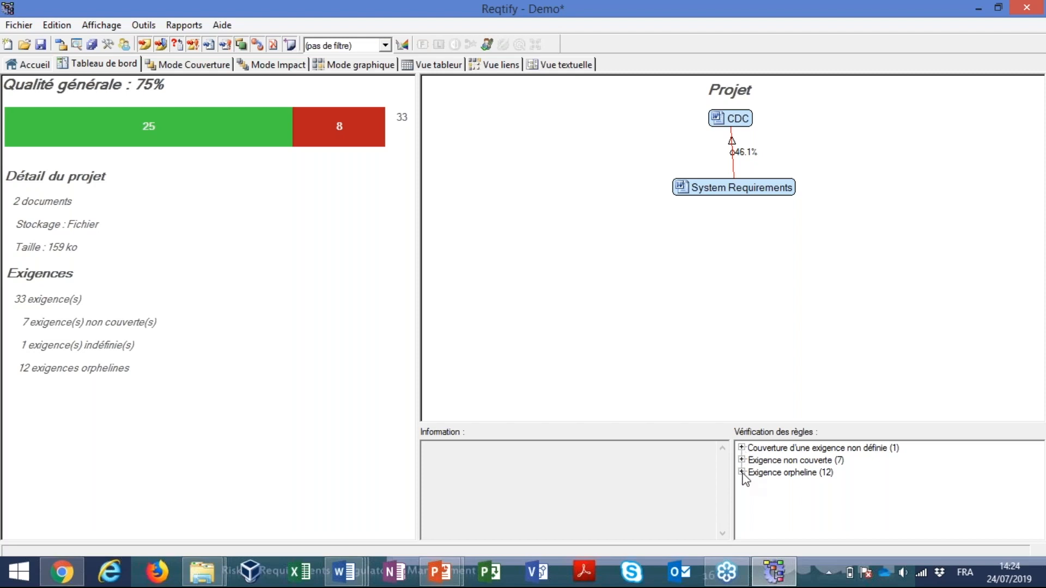
left_click(742, 448)
double_click(793, 459)
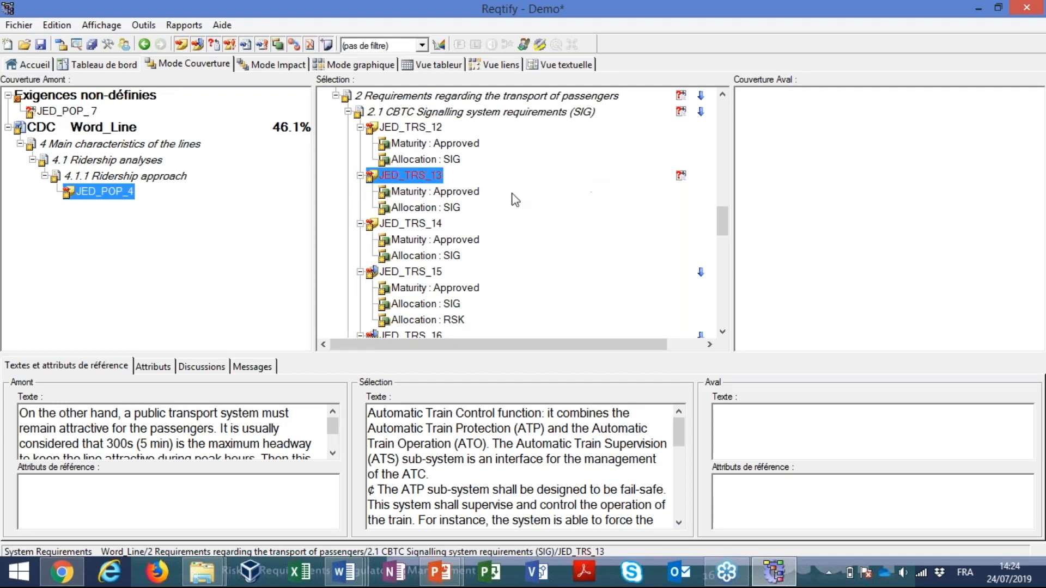
double_click(427, 180)
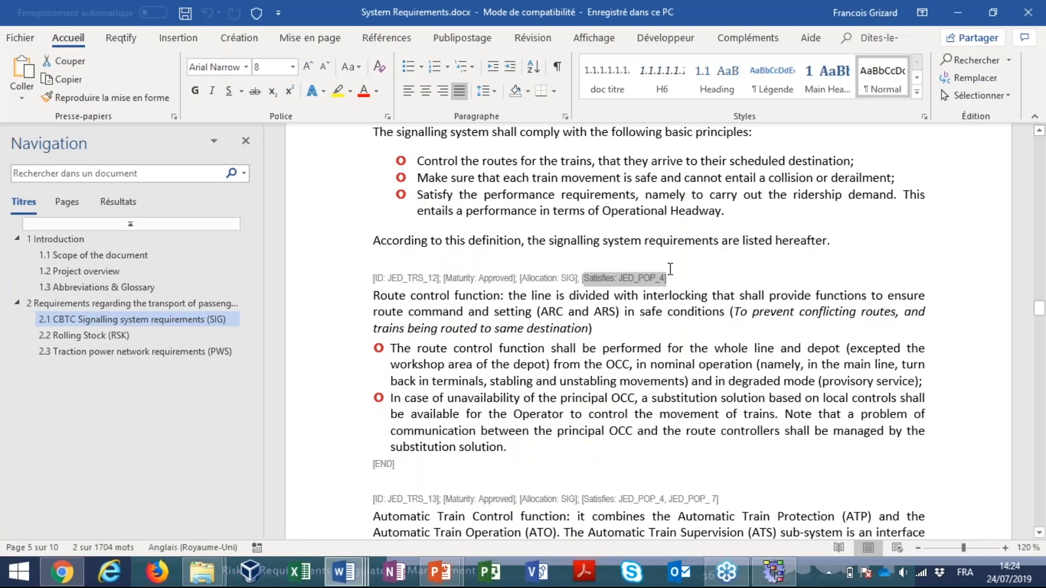
left_click_drag(669, 499, 706, 499)
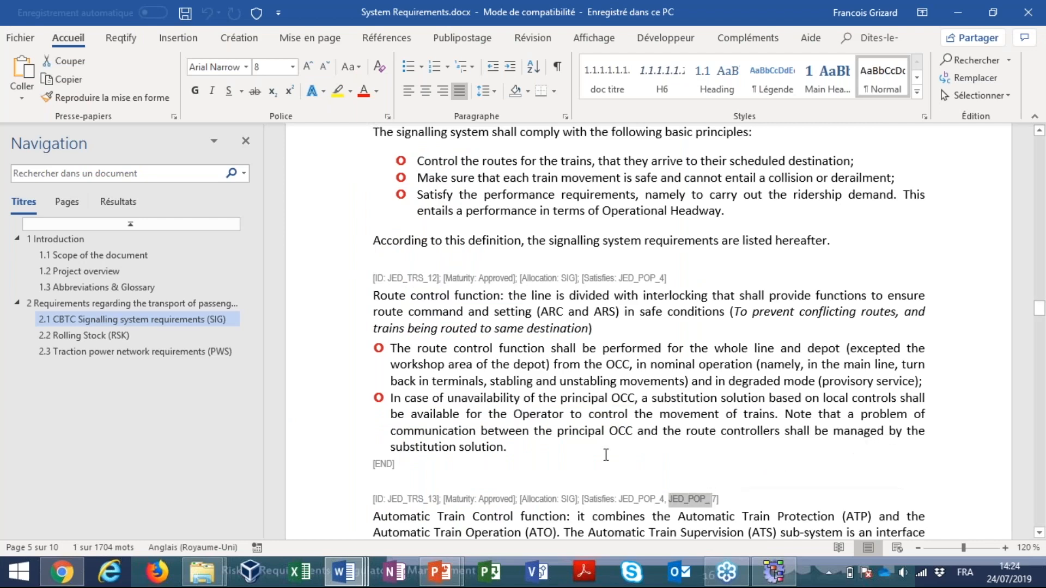
Switch back to Reqtify and review the System Requirements sections around JED_TRS_13 in the coverage view
key("alt+Tab")
key("alt+Tab")
key("alt+Tab")
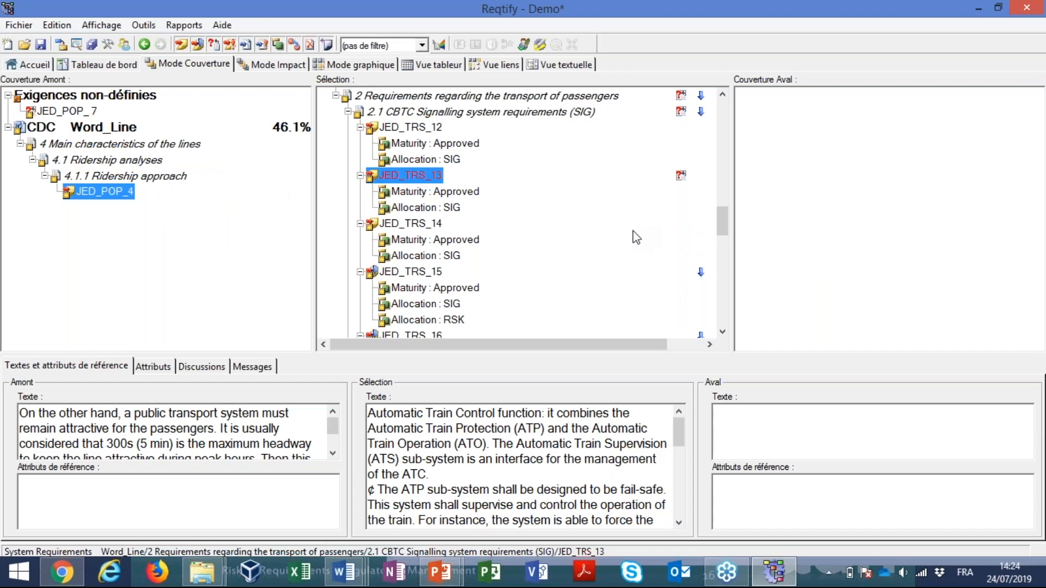
scroll(726, 220, "up", 3)
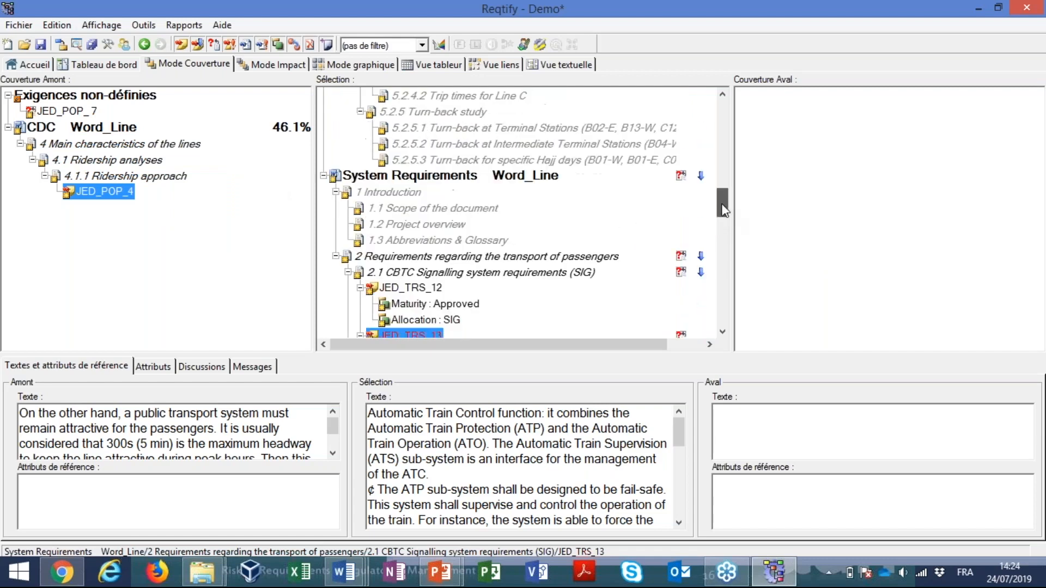
scroll(722, 215, "down", 3)
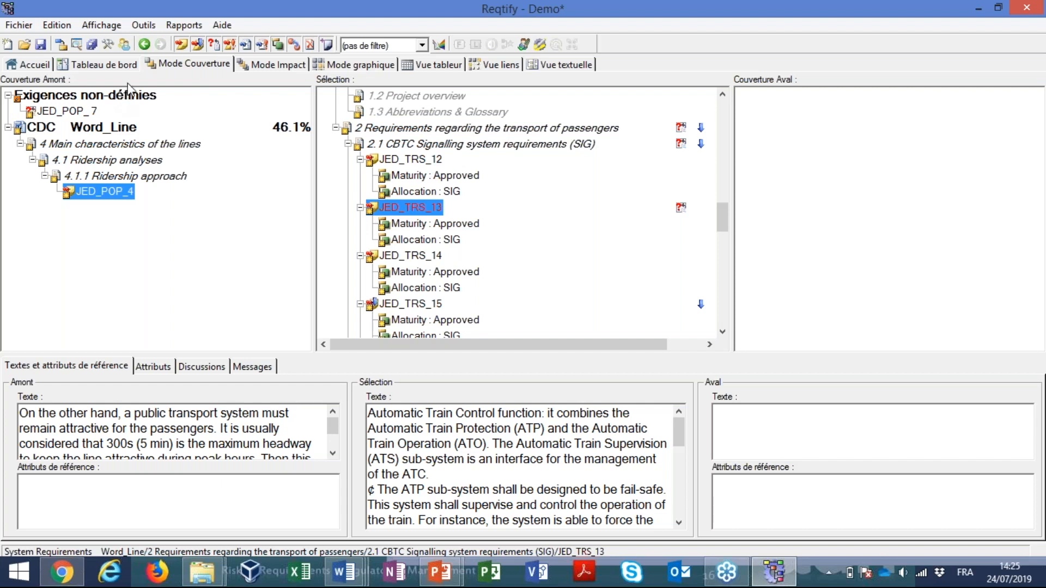
Try to add a new document to the Demo project's configuration diagram, and close the configuration
left_click(61, 47)
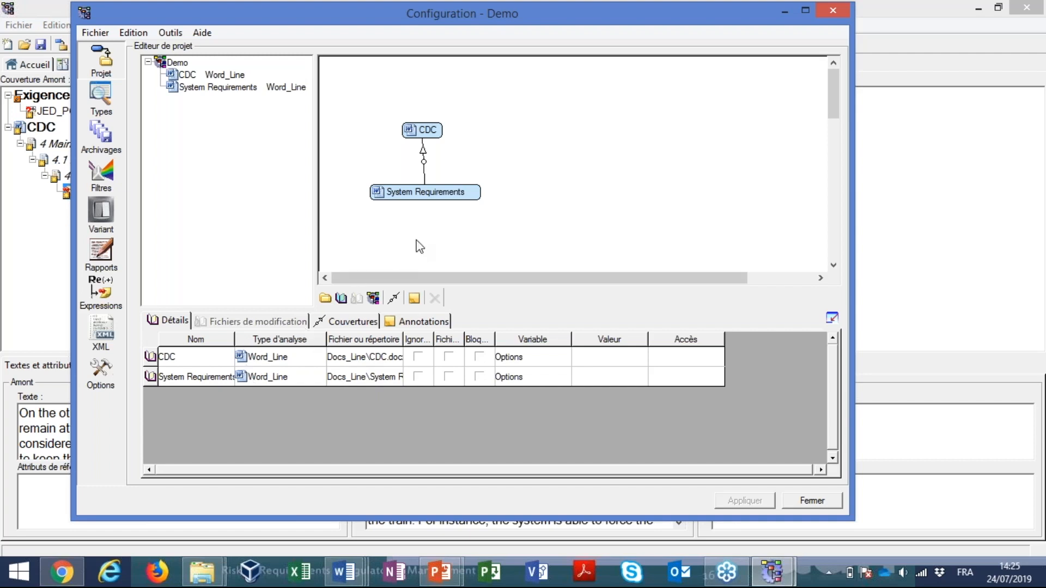
left_click(341, 299)
left_click(539, 155)
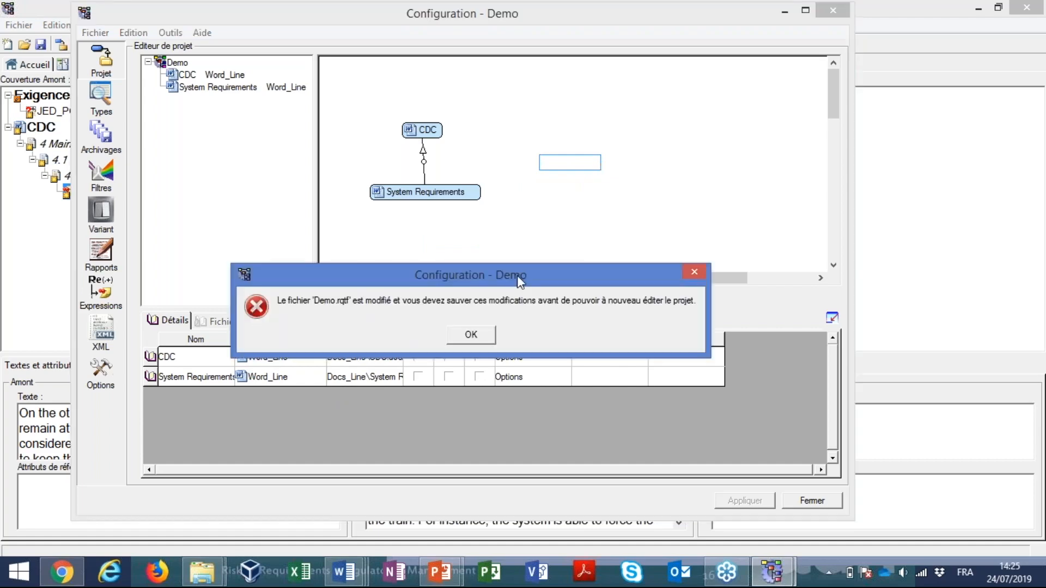
left_click(472, 335)
left_click(812, 501)
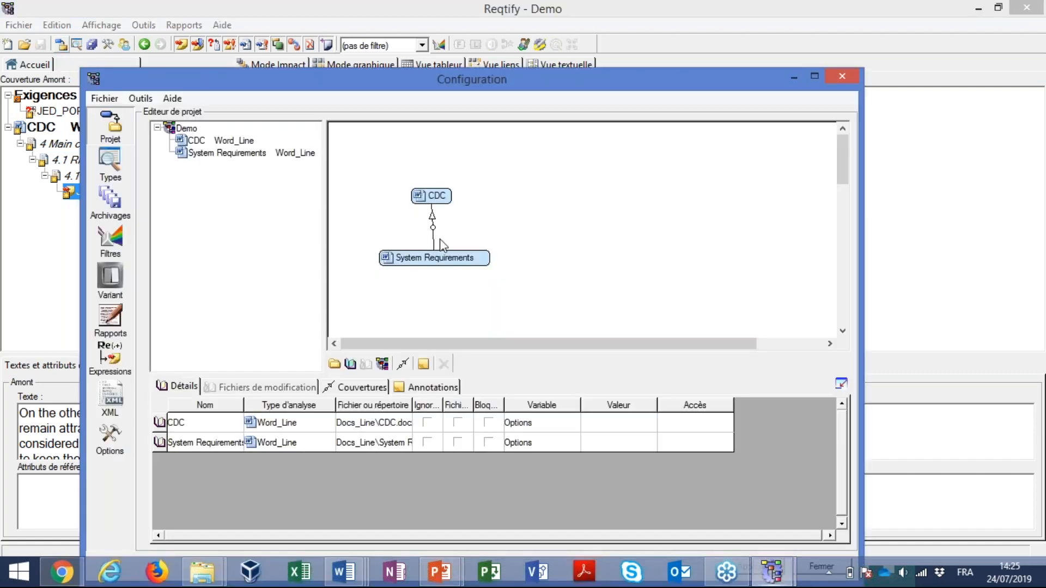
Add a new document beside the existing blocks in the project diagram and set its analysis type to Word_Table
left_click(546, 220)
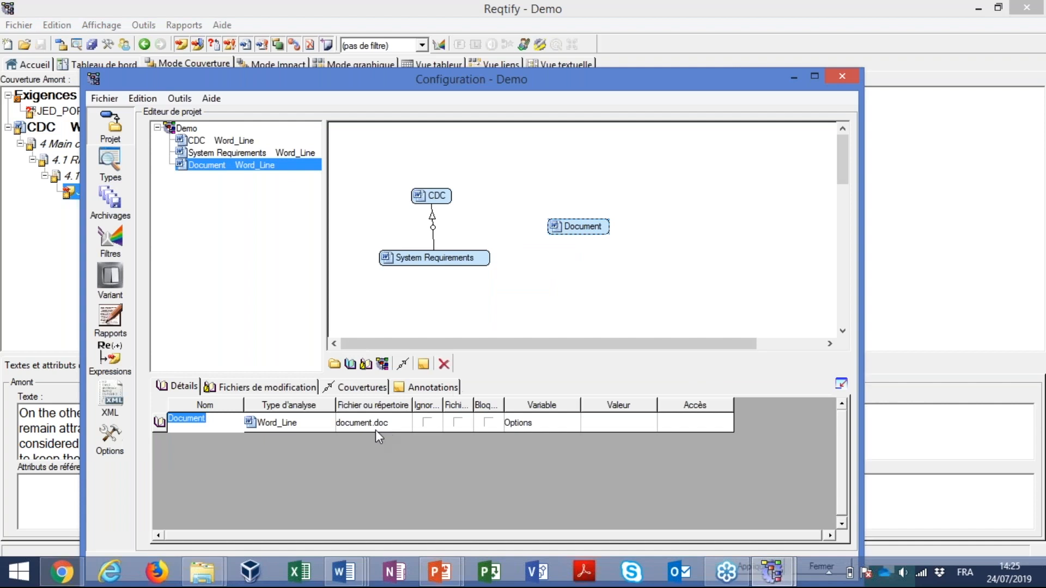
left_click(303, 421)
left_click(303, 425)
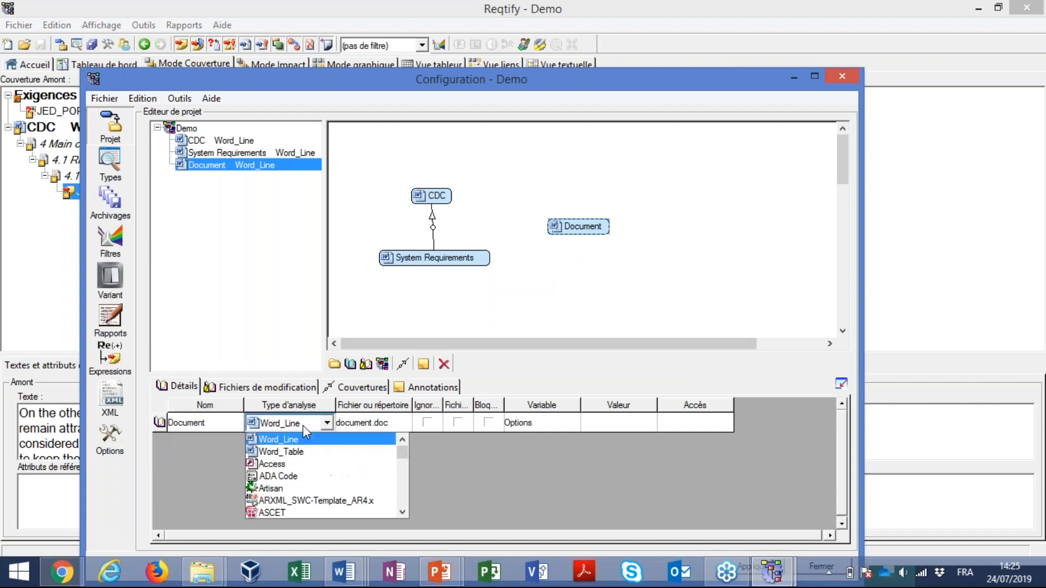
left_click(303, 452)
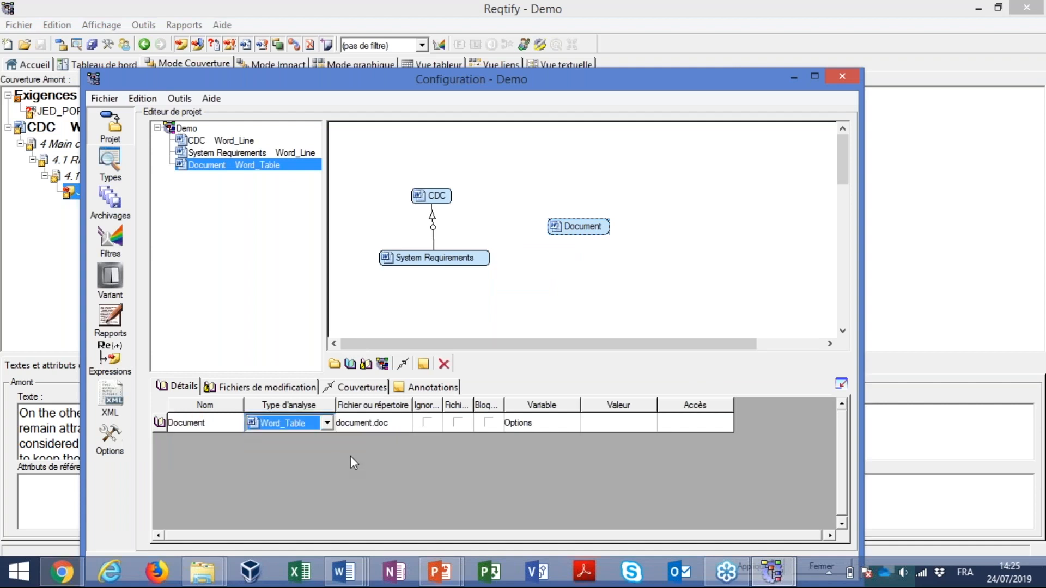
Link the new Word_Table document to the System Reqs file in the Doc_Table folder
left_click(381, 427)
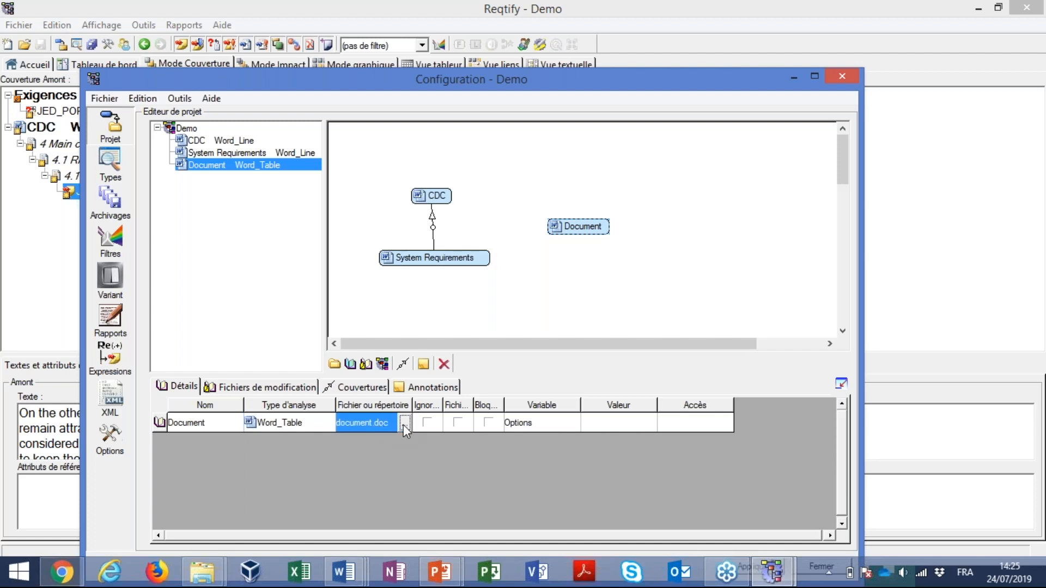
left_click(404, 422)
double_click(365, 215)
double_click(409, 231)
left_click(577, 297)
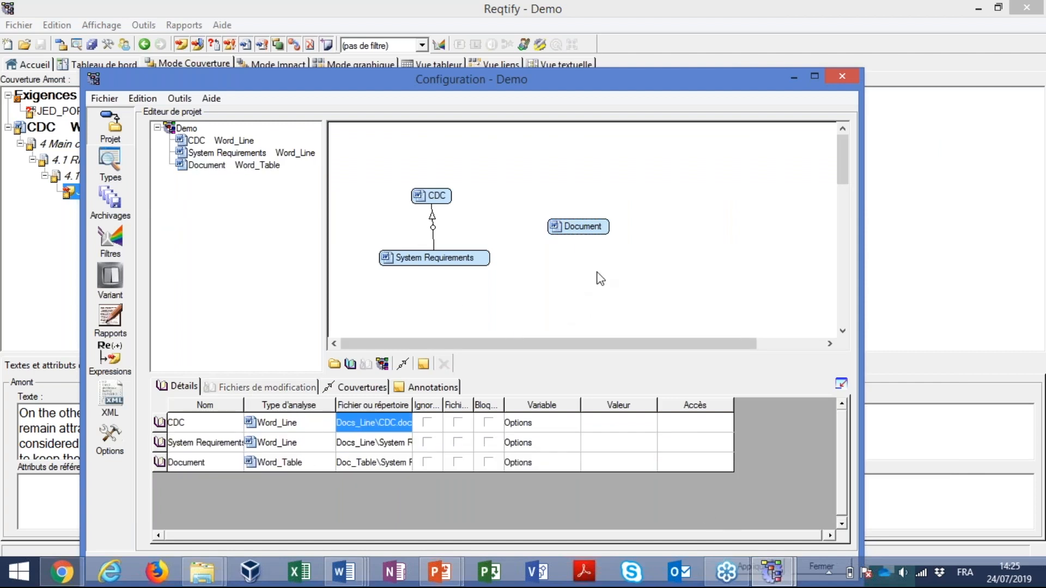
Rename the new Word_Table document as SR and apply the project configuration
left_click(569, 228)
left_click(193, 429)
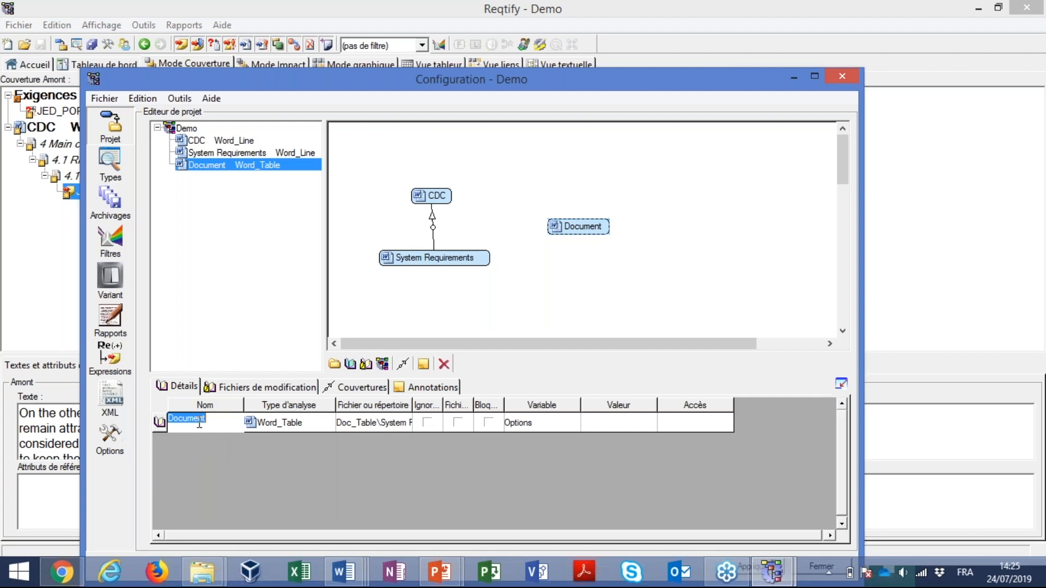
type("SR")
left_click_drag(611, 79, 630, 37)
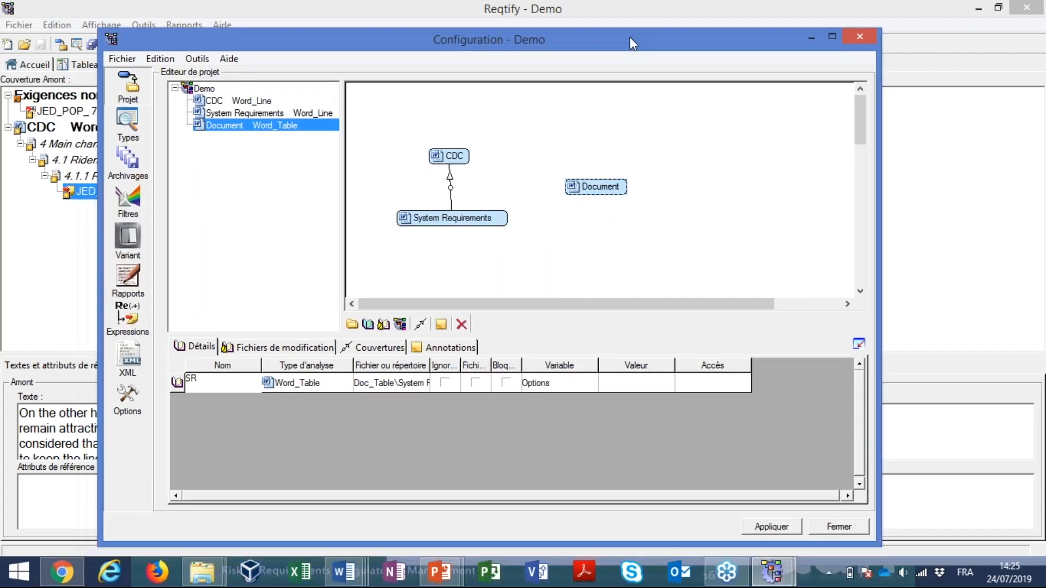
left_click(788, 527)
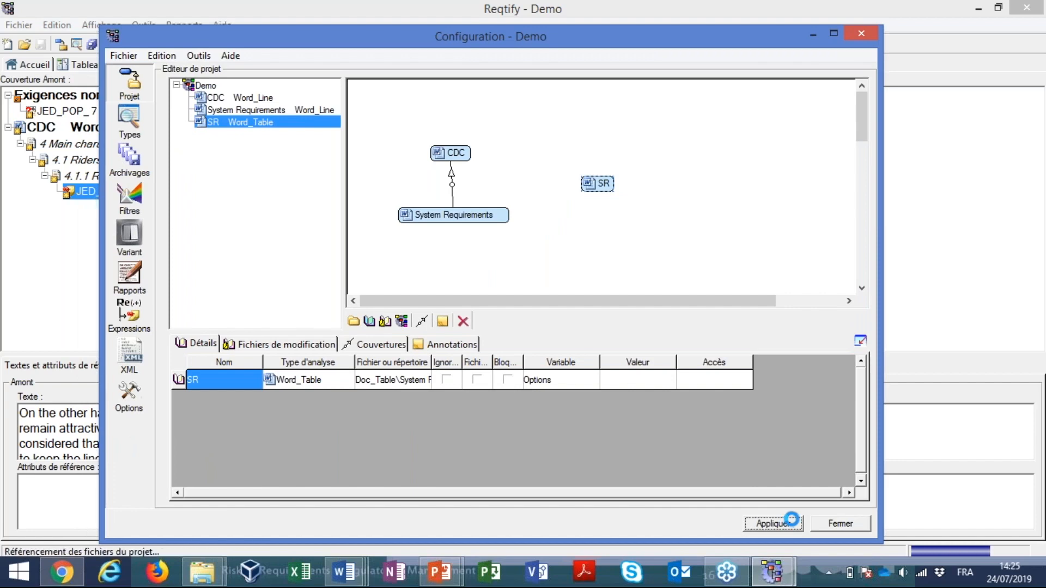
In the coverage view, collapse the CDC and System Requirements documents and expand SR
left_click(951, 214)
left_click_drag(721, 218, 718, 109)
left_click(323, 111)
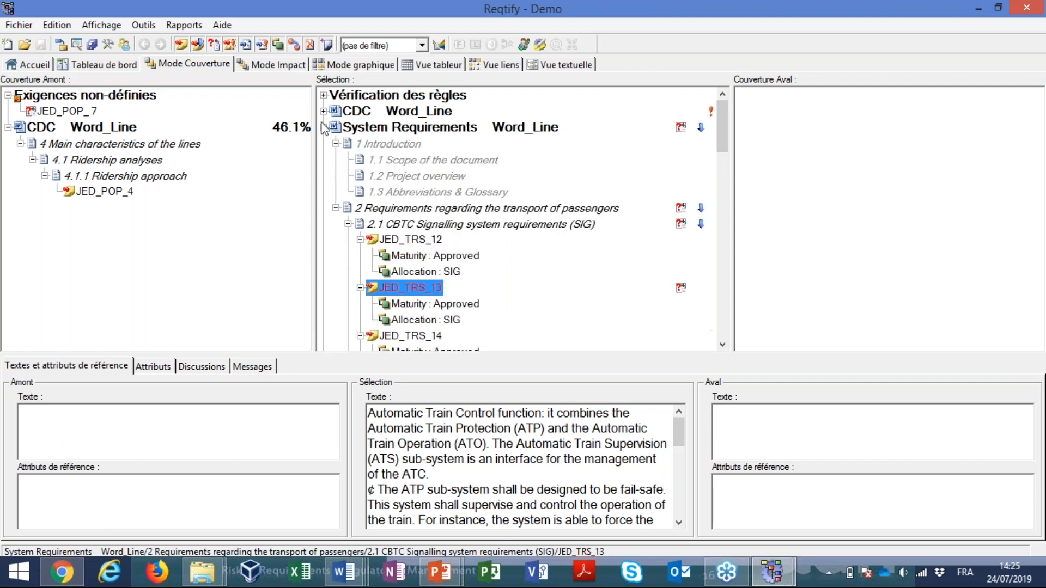
left_click(324, 127)
left_click(324, 143)
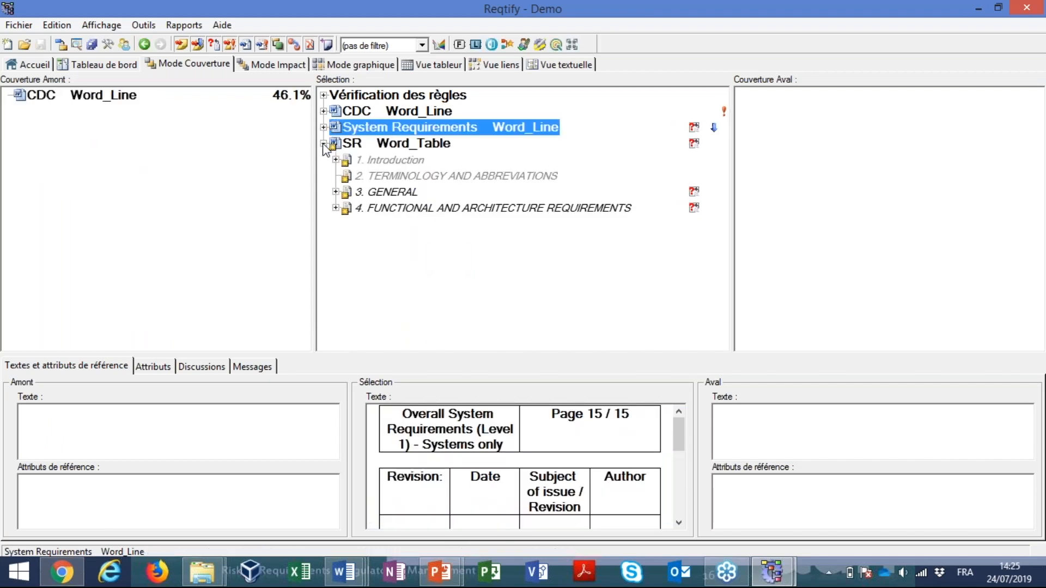
Expand sections 3.2 and 3.3 under SR's GENERAL section and display the text and upstream coverage of HLTR_XXX_0002
left_click(336, 192)
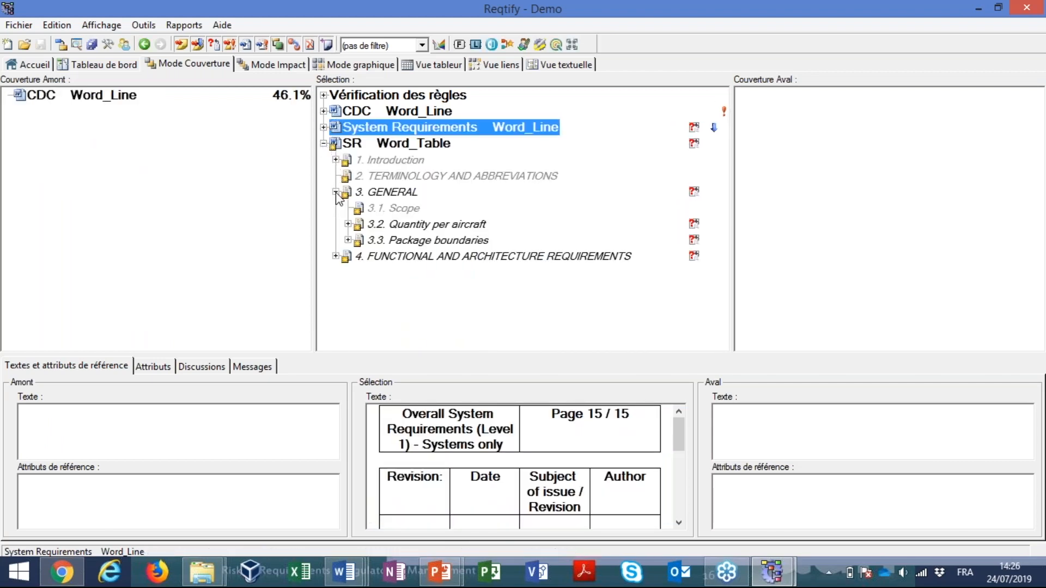
left_click(348, 224)
left_click(401, 240)
left_click(360, 240)
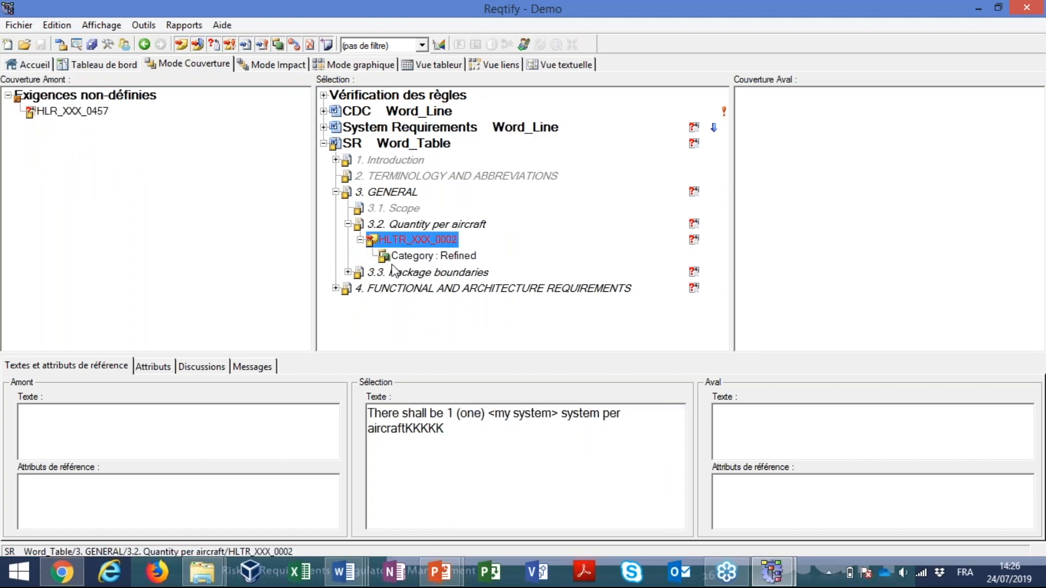
left_click(347, 272)
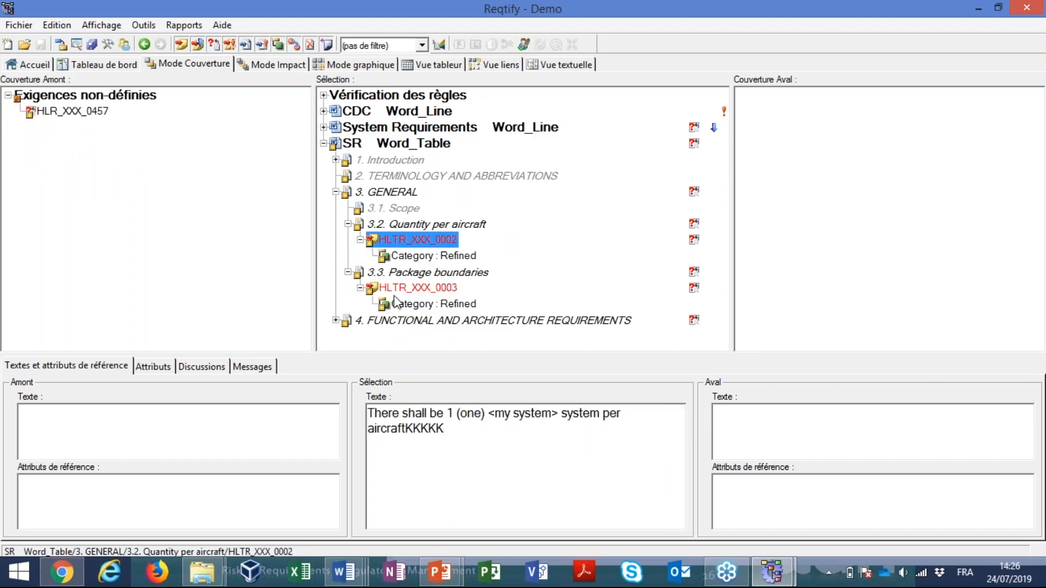
left_click(415, 305)
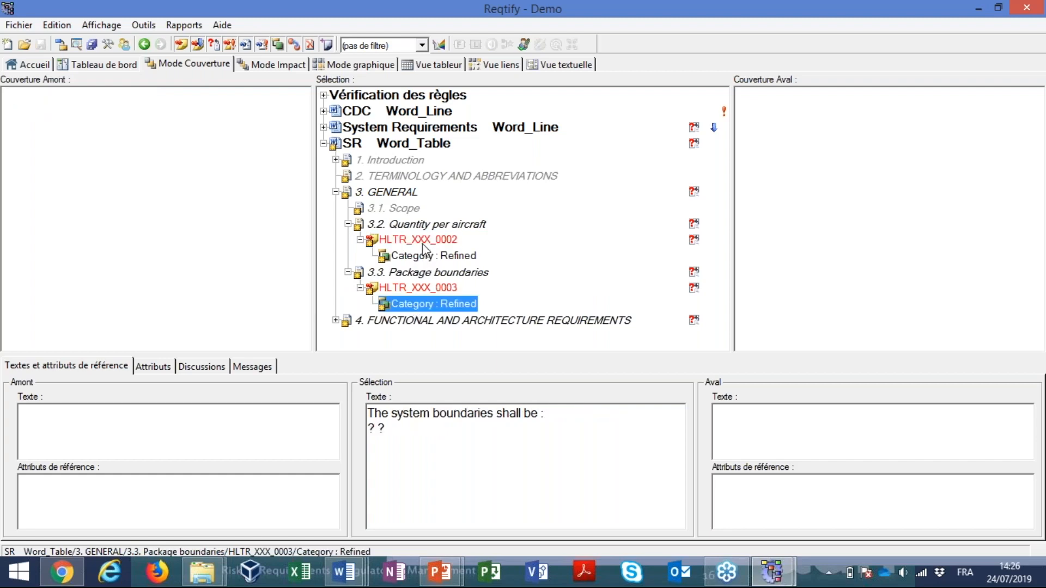
left_click(422, 241)
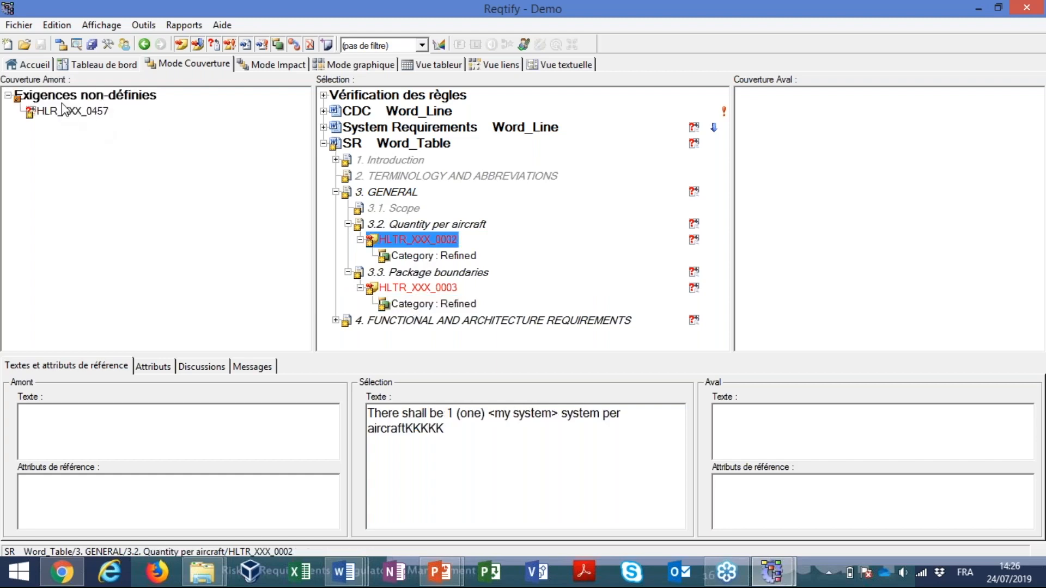
View the requirement tables of System Reqs.docx in Word, and return to Reqtify
key("alt+Tab")
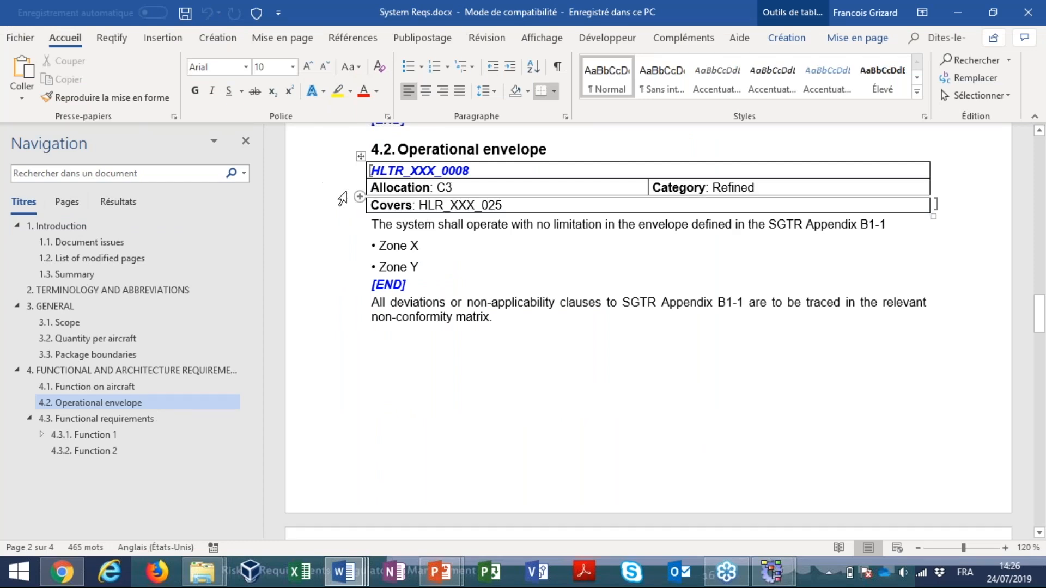
key("alt+Tab")
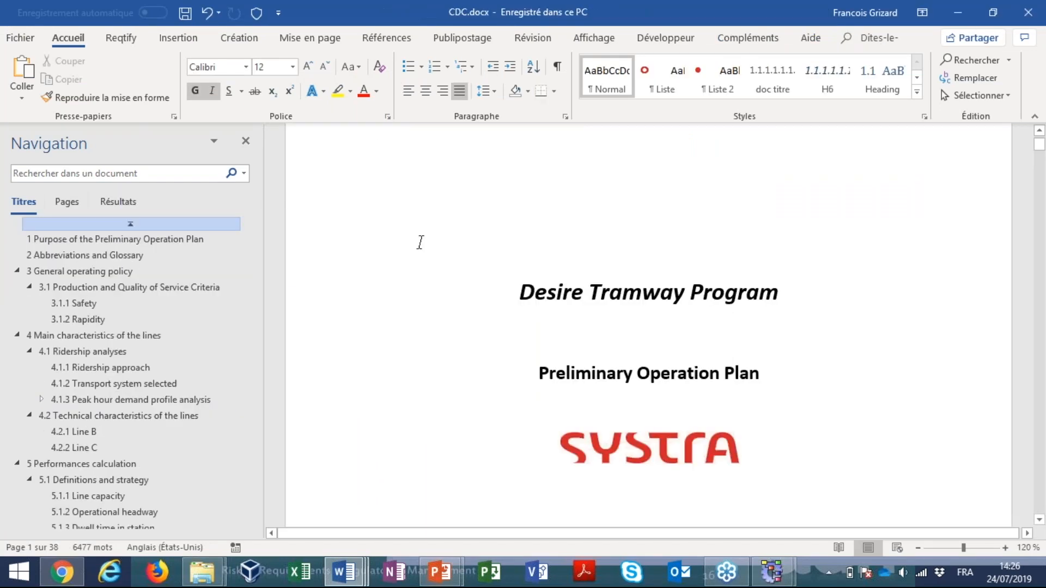
key("alt+Tab")
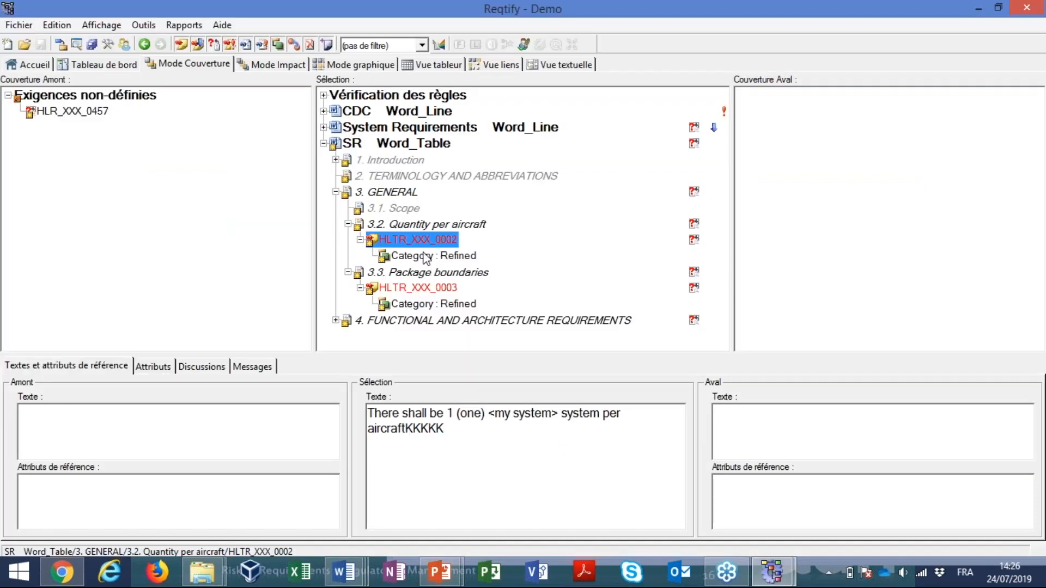
Open the type editor and examine the regular expression of the Word_Line Requirement type, including its ID part
left_click(77, 46)
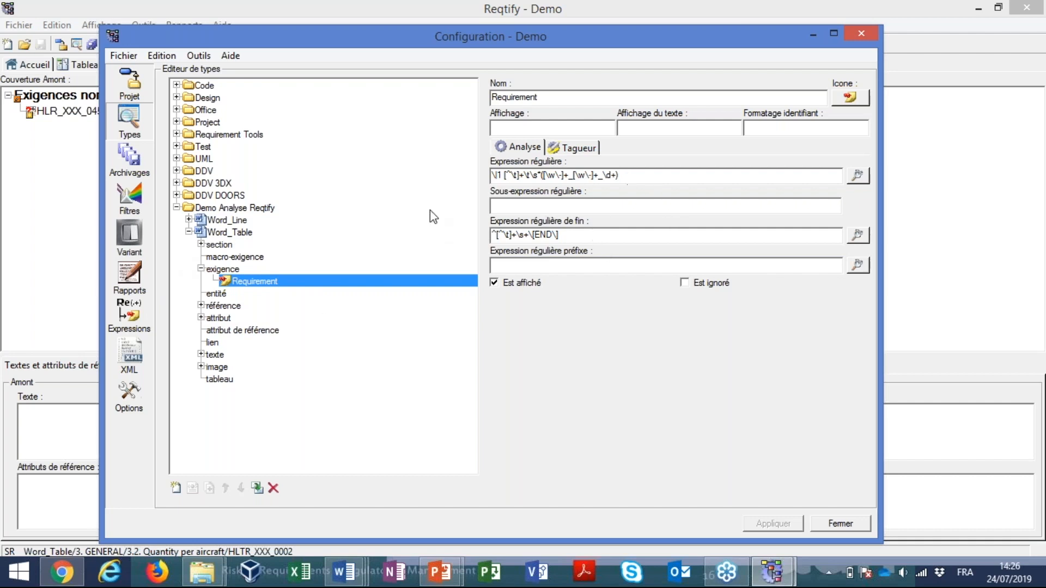
left_click(189, 220)
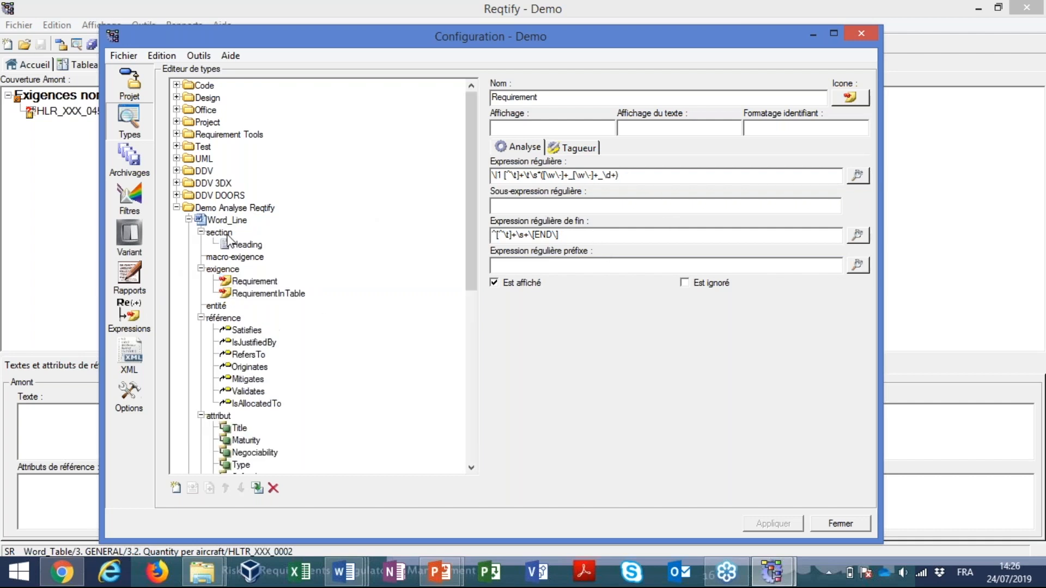
left_click(250, 283)
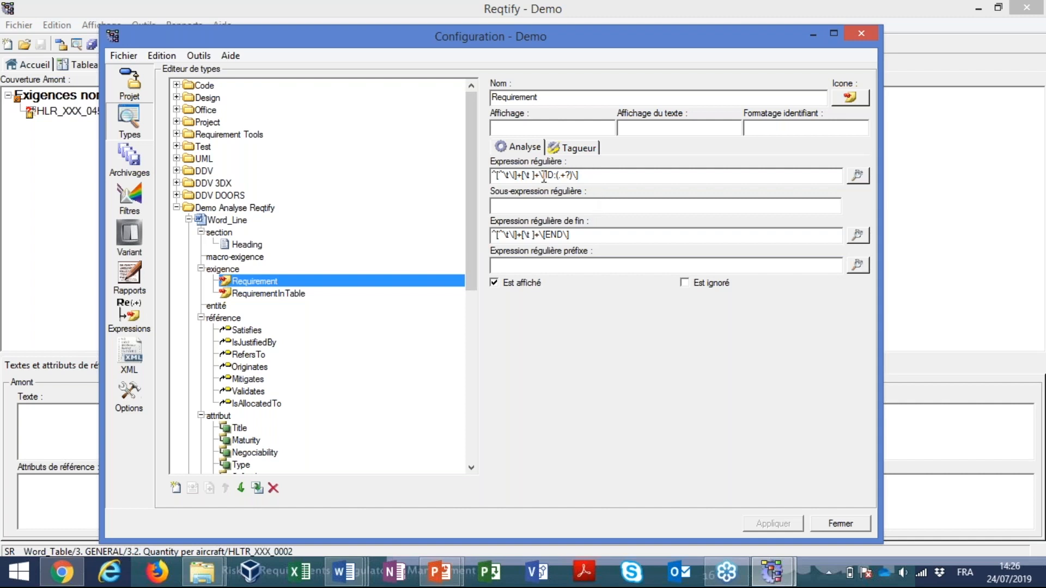
left_click_drag(552, 176, 556, 176)
left_click(625, 175)
Collapse Word_Line and highlight the identifier part of the Word_Table Requirement type's regular expression
left_click(188, 219)
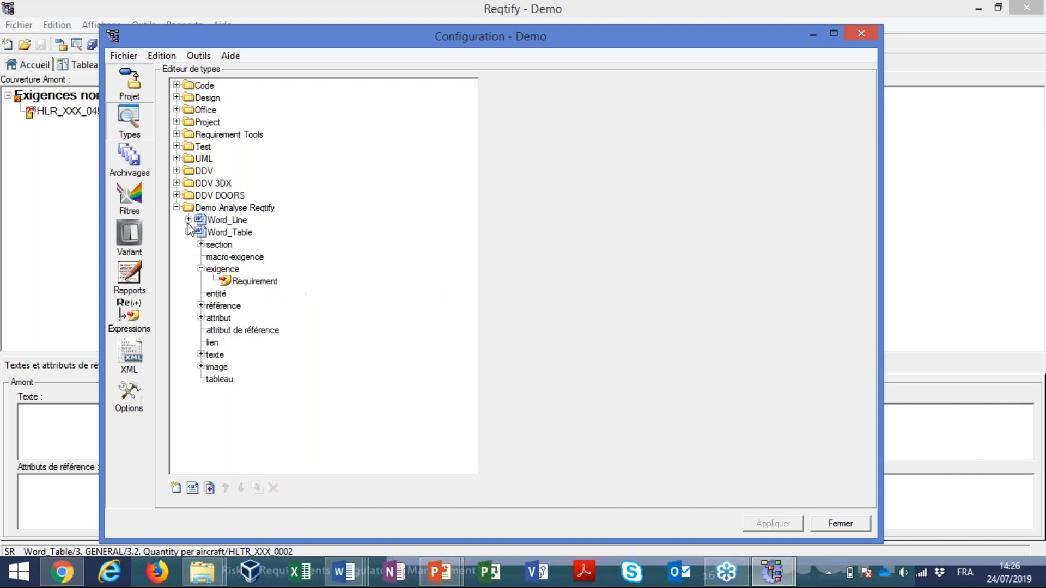
left_click(244, 282)
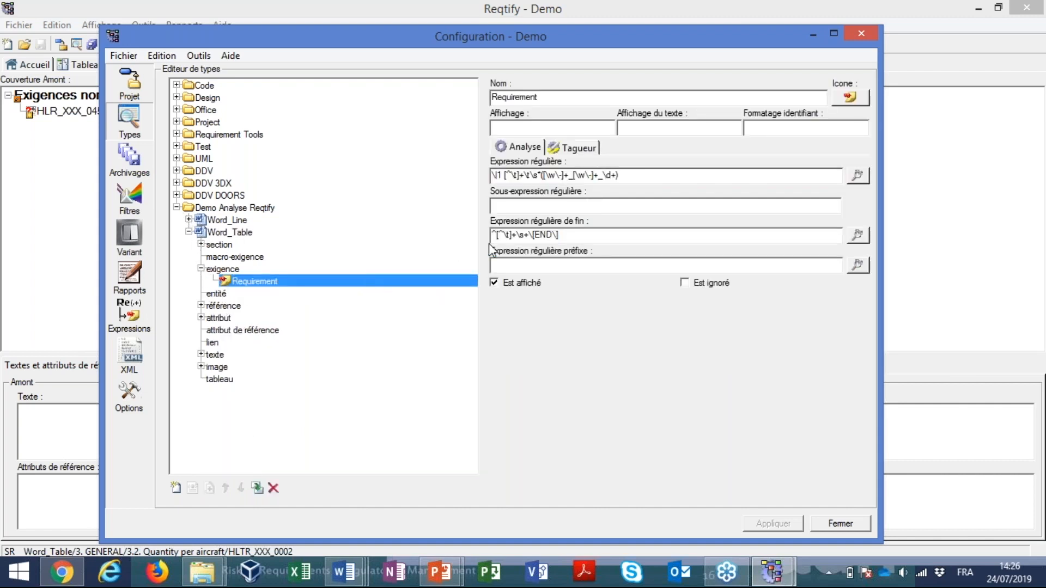
left_click_drag(503, 177, 613, 173)
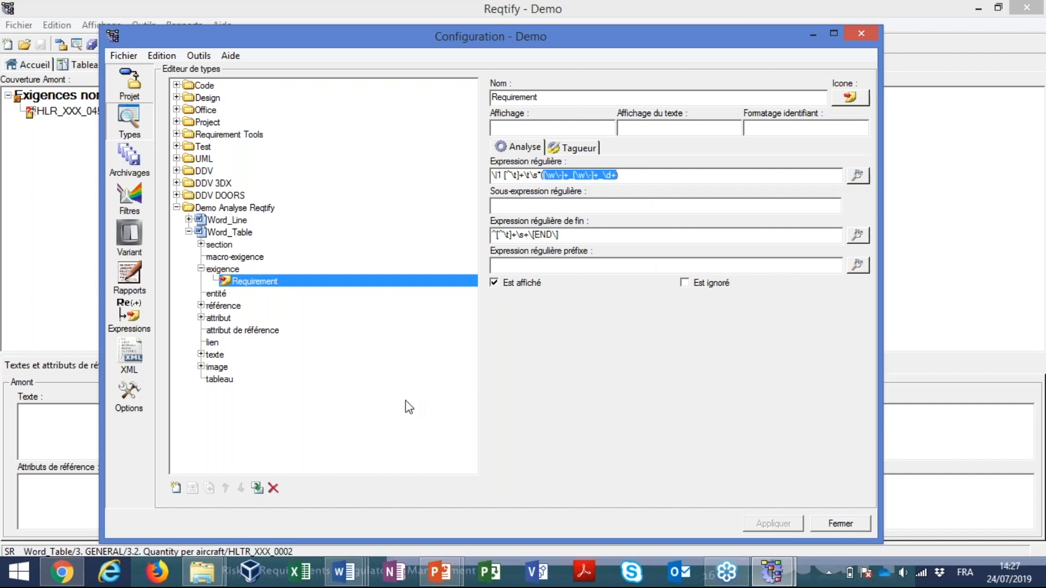
Display Word_Table's attributes and the regular expression of its Satisfies reference, and close the configuration
left_click(200, 318)
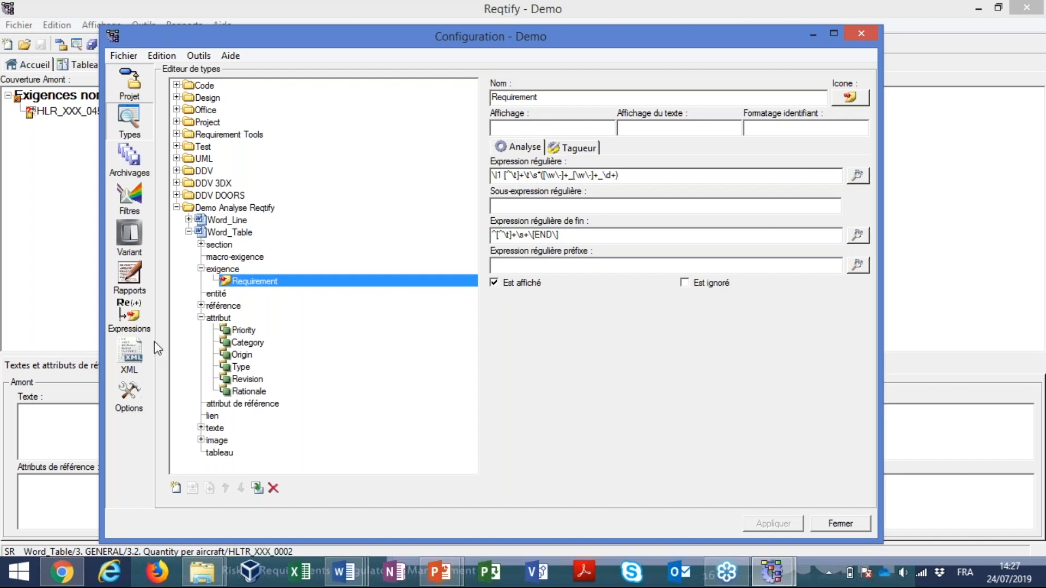
left_click(200, 306)
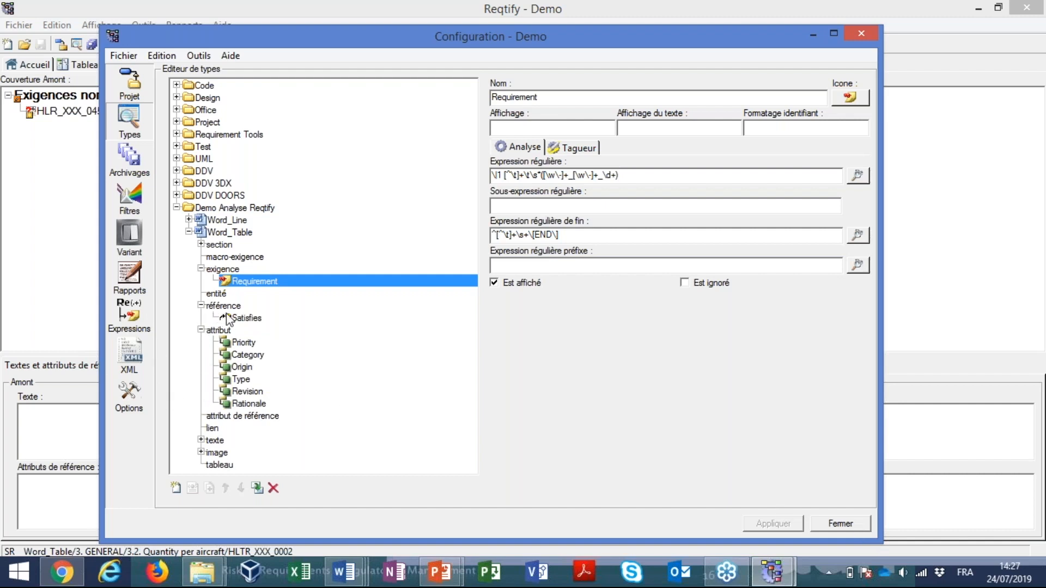
left_click(228, 318)
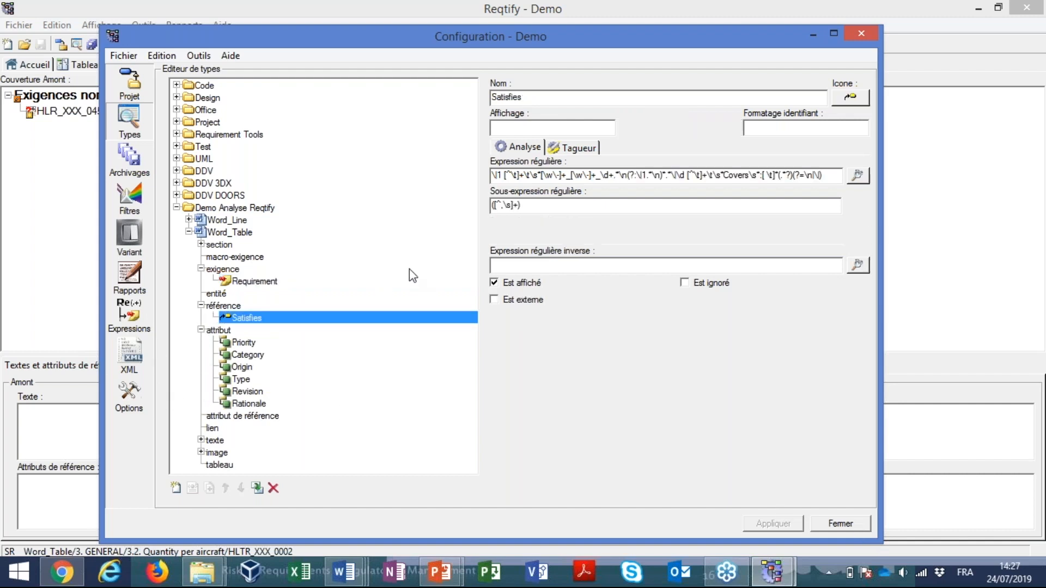
left_click(837, 526)
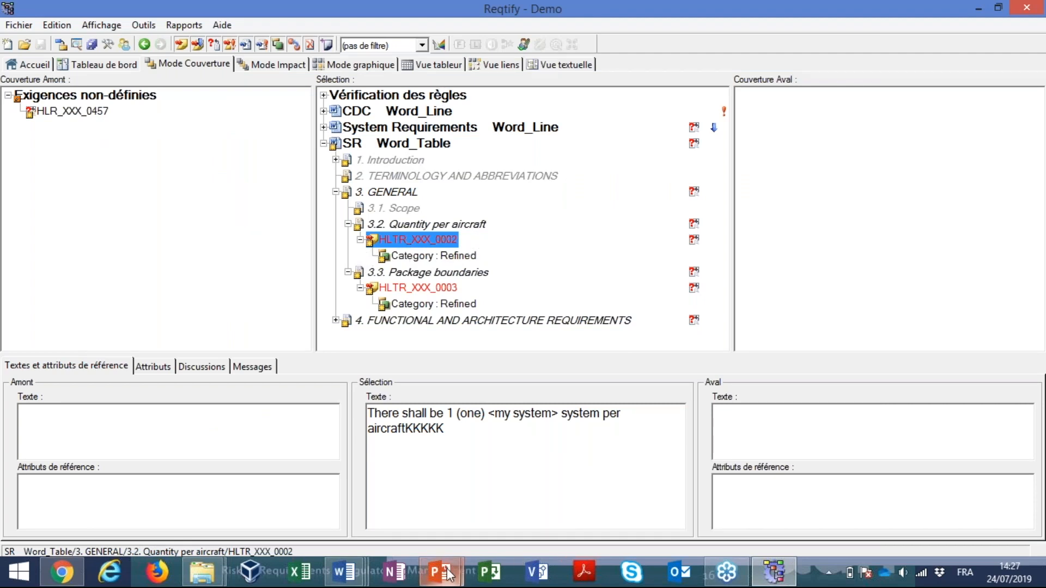
Switch to the PowerPoint slide show and advance to the Agenda slide highlighting Tagging traceable elements
mouse_move(447, 577)
left_click(523, 501)
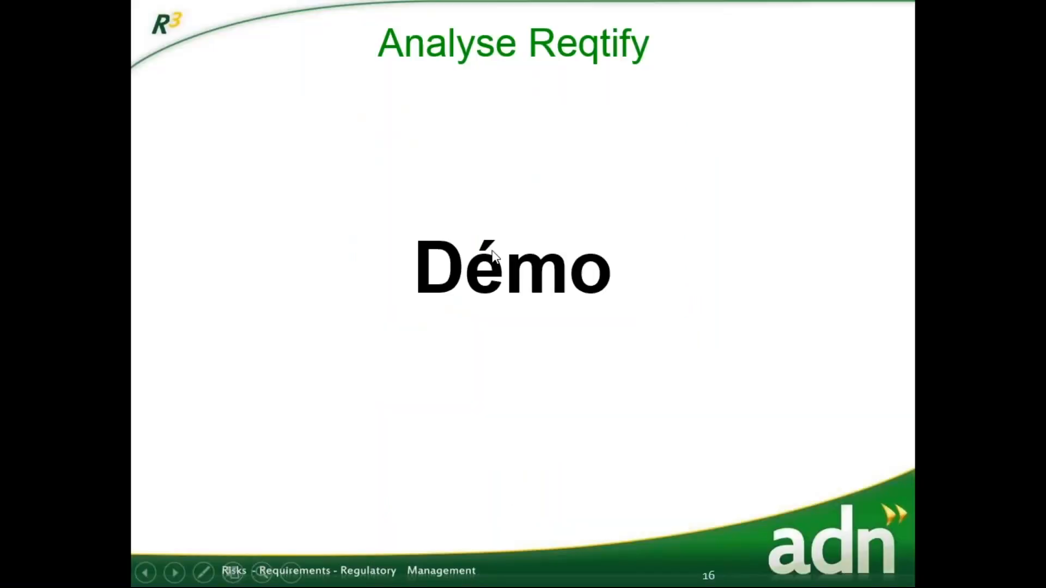
left_click(494, 256)
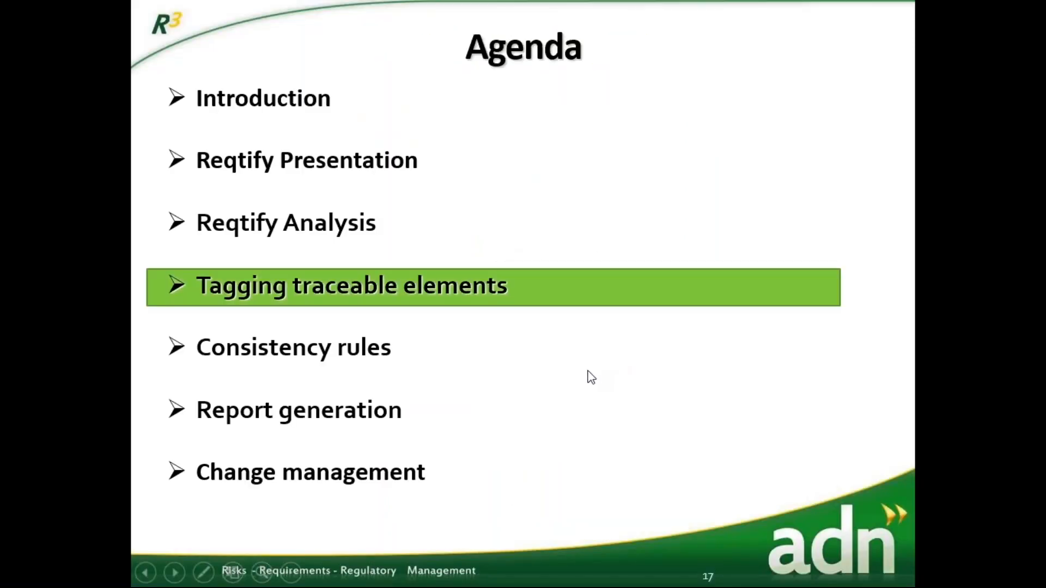
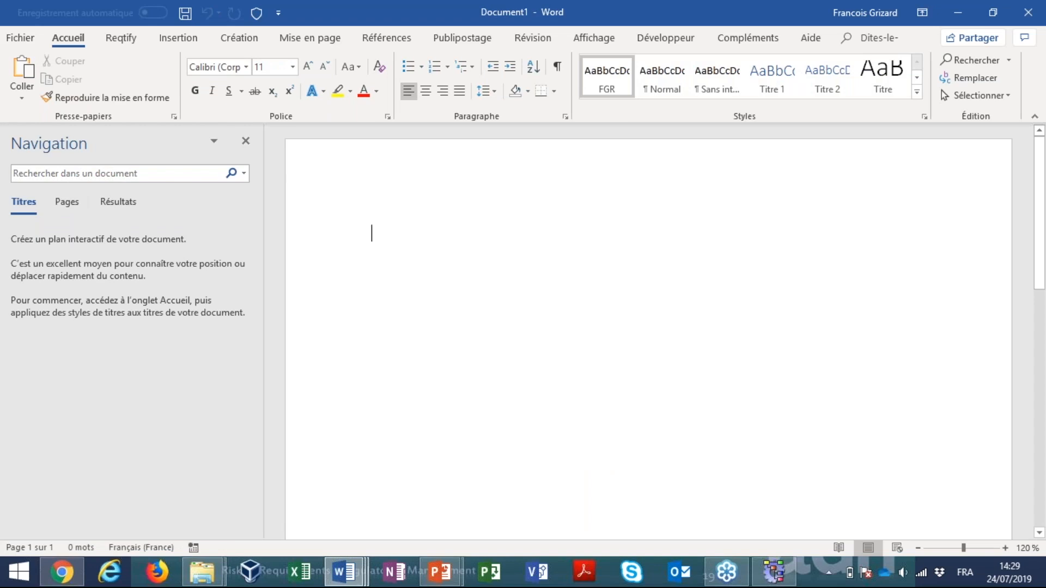
Fill the blank Word document with placeholder text using =lorem(10,2)
type("(")
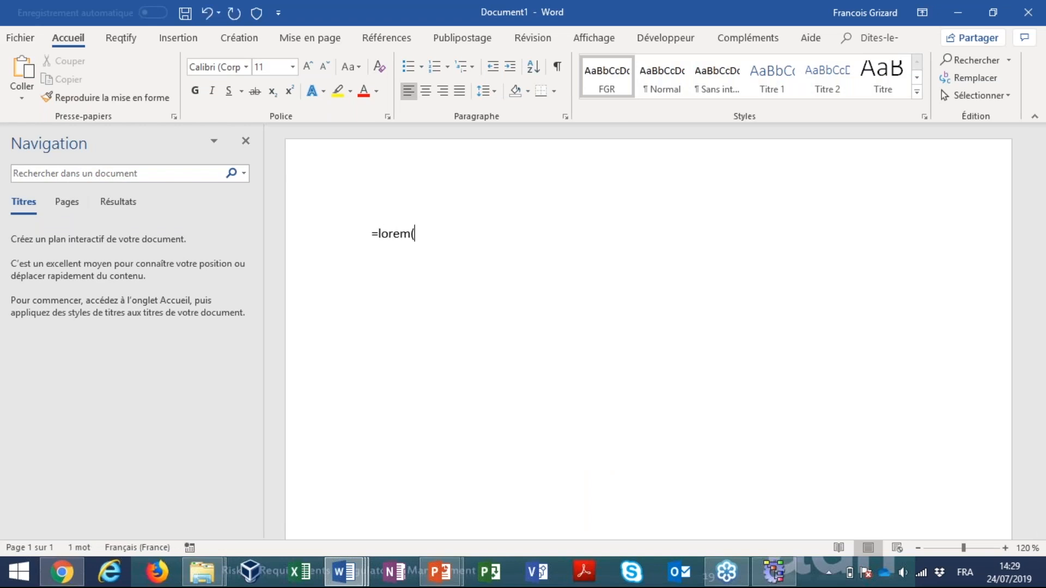
type("10,2)")
key("Return")
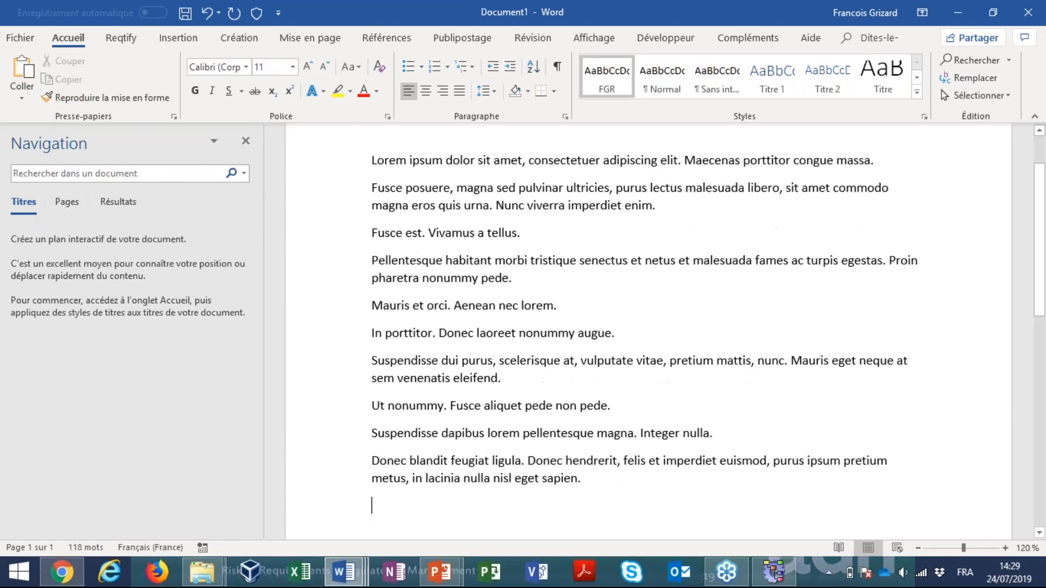
scroll(447, 238, "up", 1)
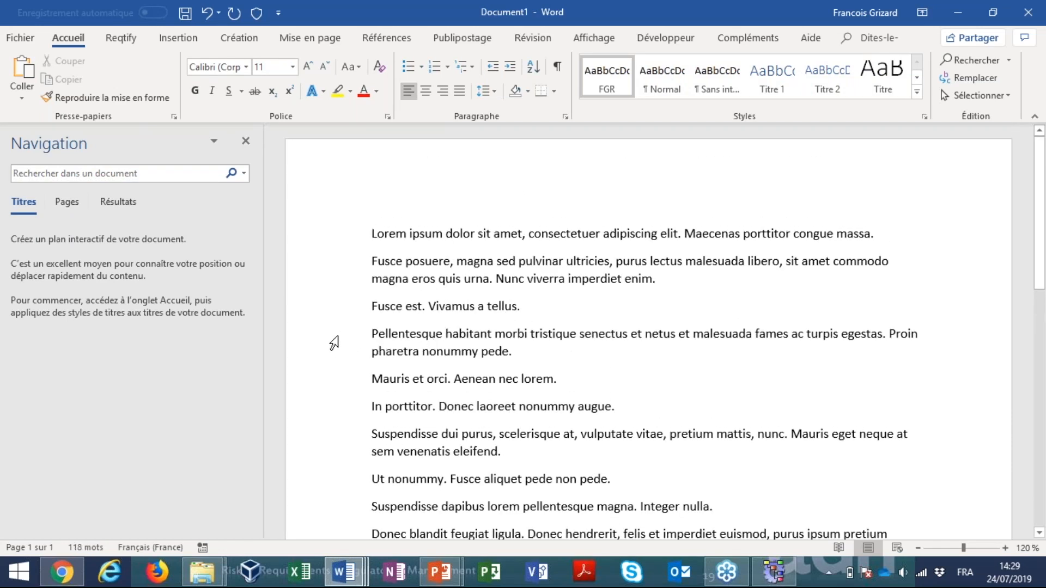
Set the document's Reqtify properties to type HLTR - High-Level Technical Requirements with document ID P123, excluding the Type and Origin attributes
left_click_drag(337, 334, 336, 381)
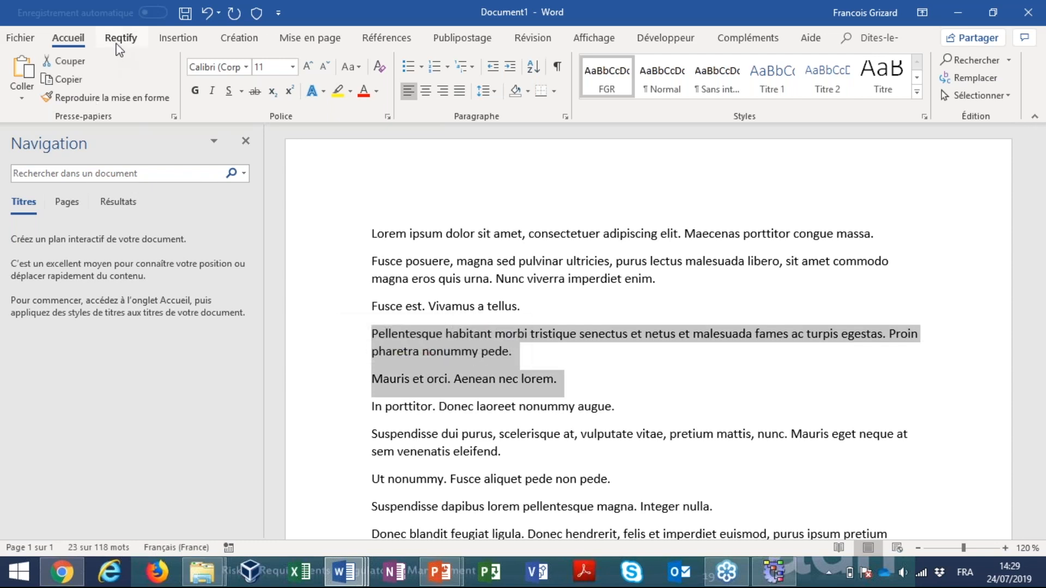
left_click(119, 47)
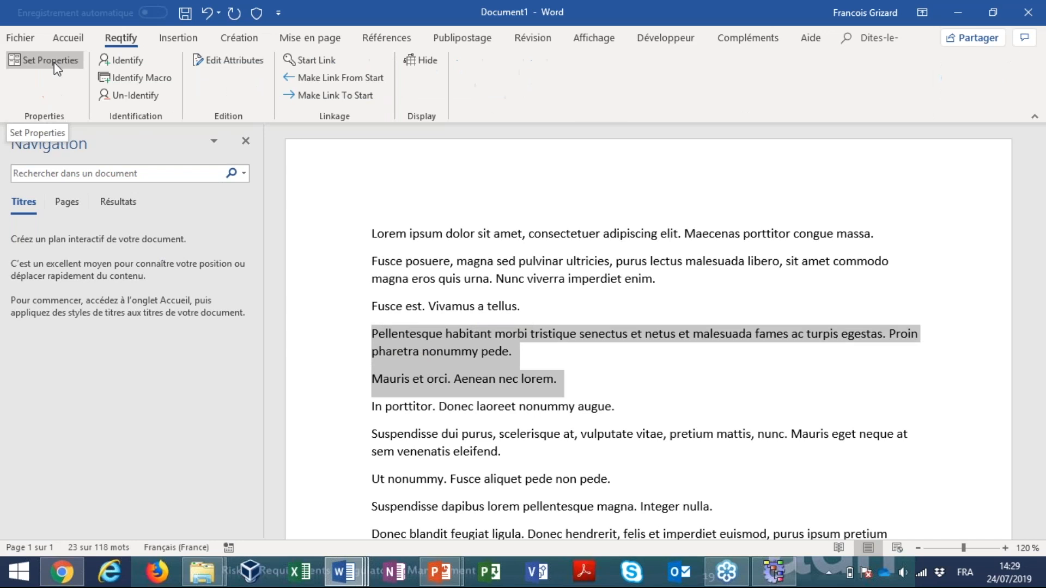
left_click(55, 64)
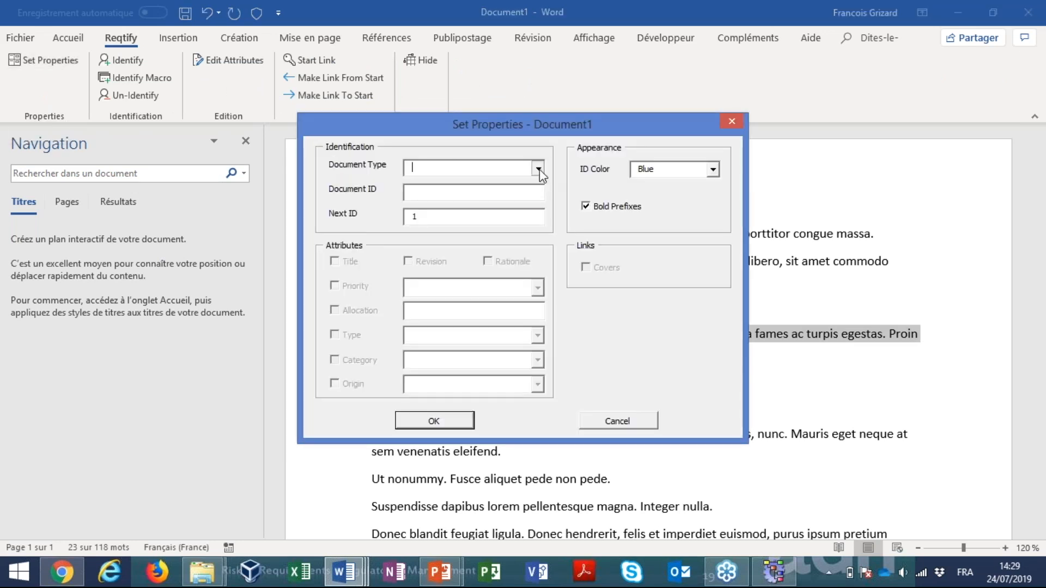
left_click(538, 169)
left_click(502, 183)
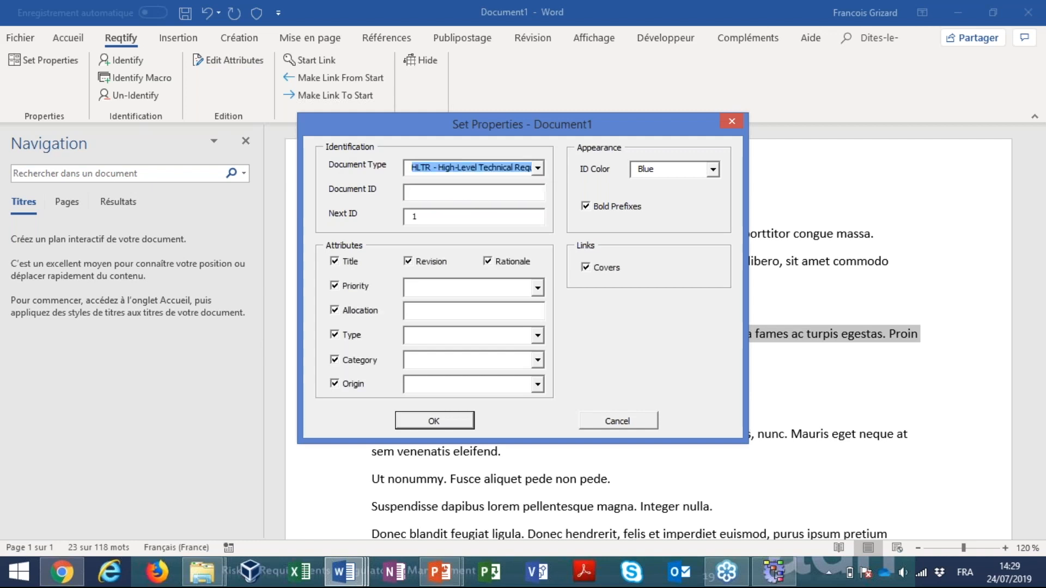
left_click(457, 191)
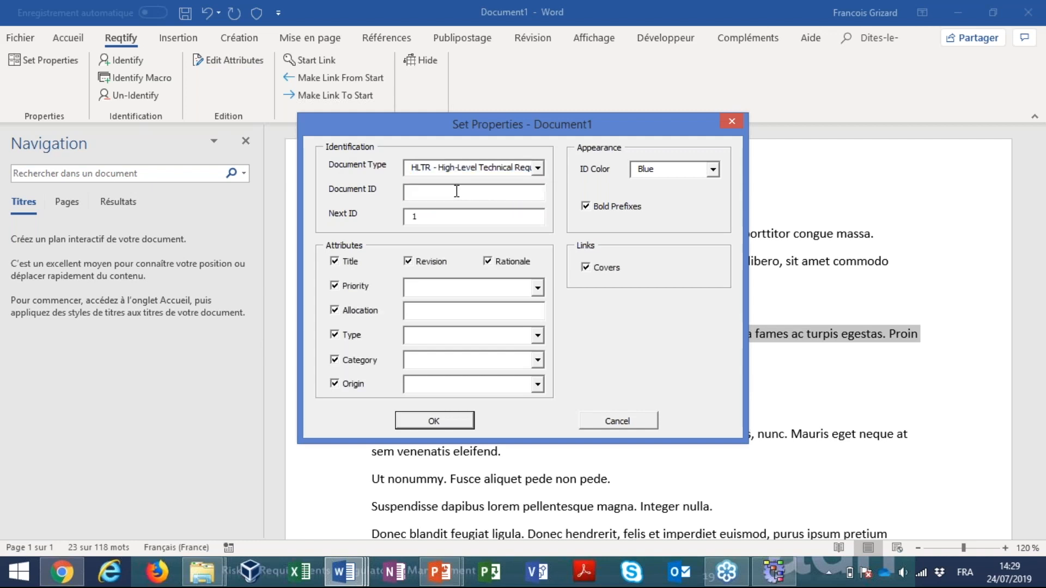
type("P123")
left_click(358, 383)
left_click(353, 335)
left_click(458, 424)
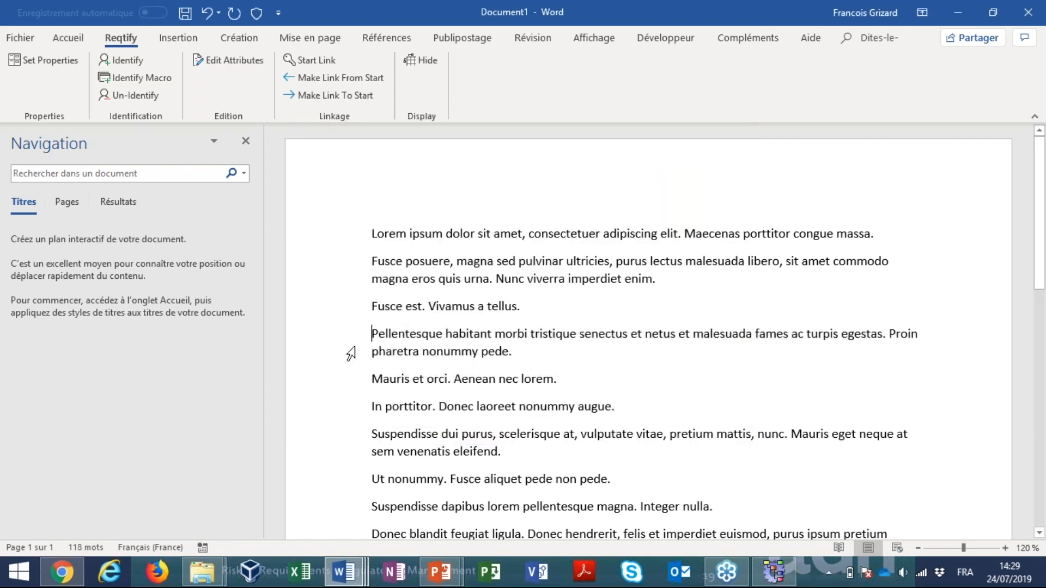
Identify the Pellentesque and Mauris paragraphs as one requirement, and the Ut nonummy and Suspendisse dapibus paragraphs as another
left_click_drag(342, 341, 334, 379)
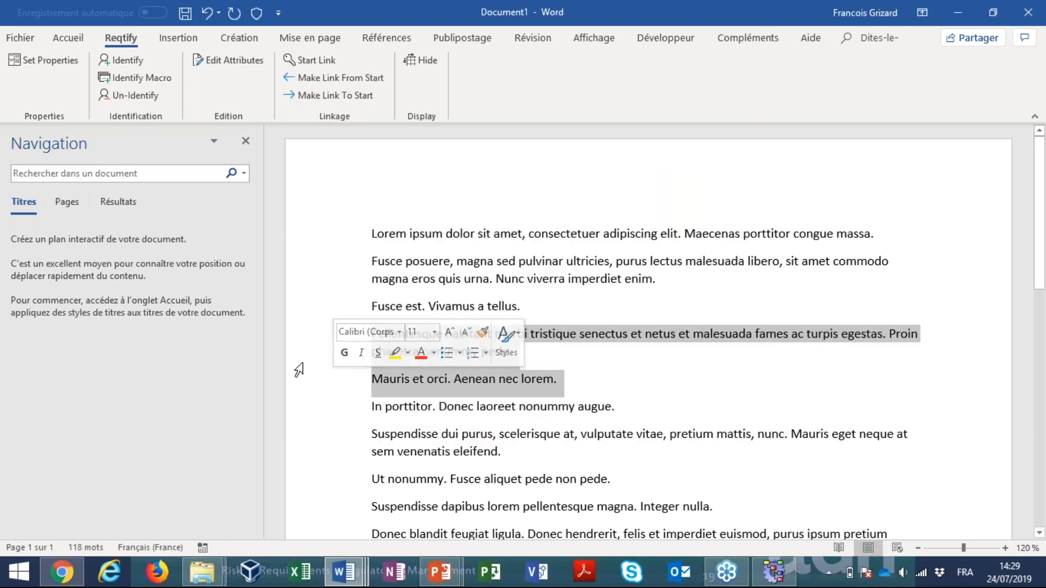
left_click(121, 60)
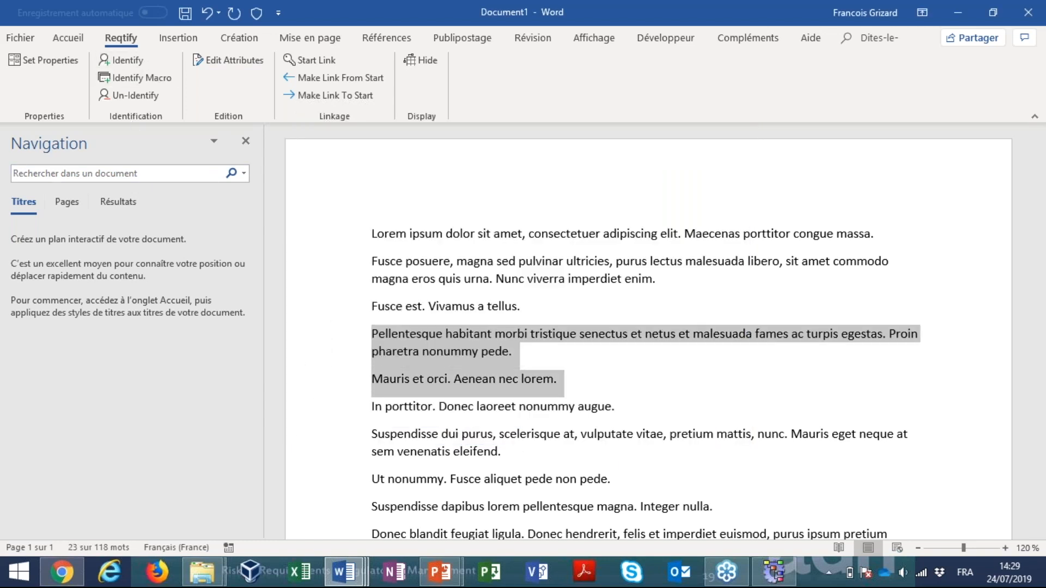
scroll(491, 370, "down", 2)
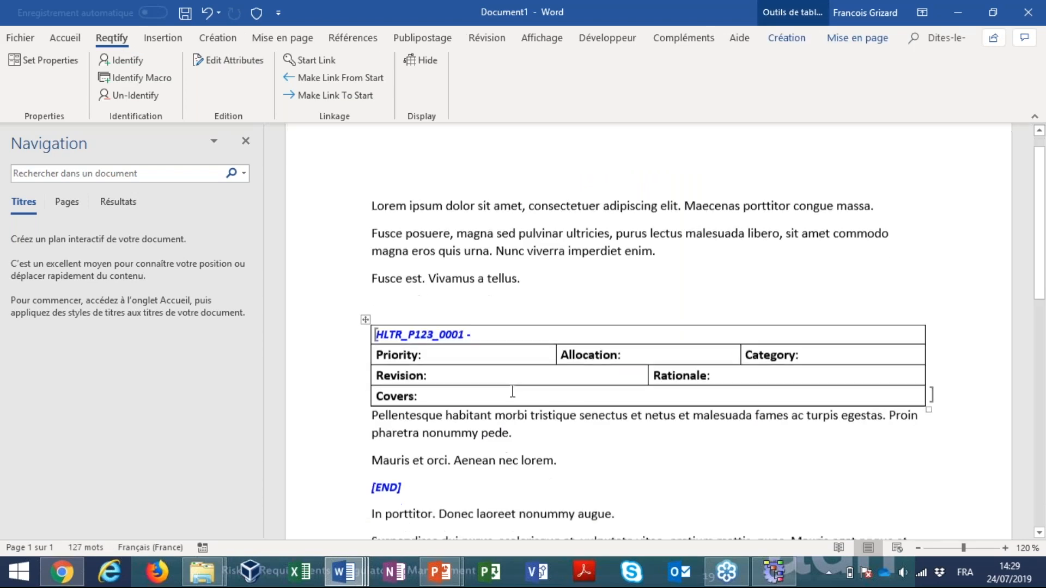
scroll(517, 378, "down", 1)
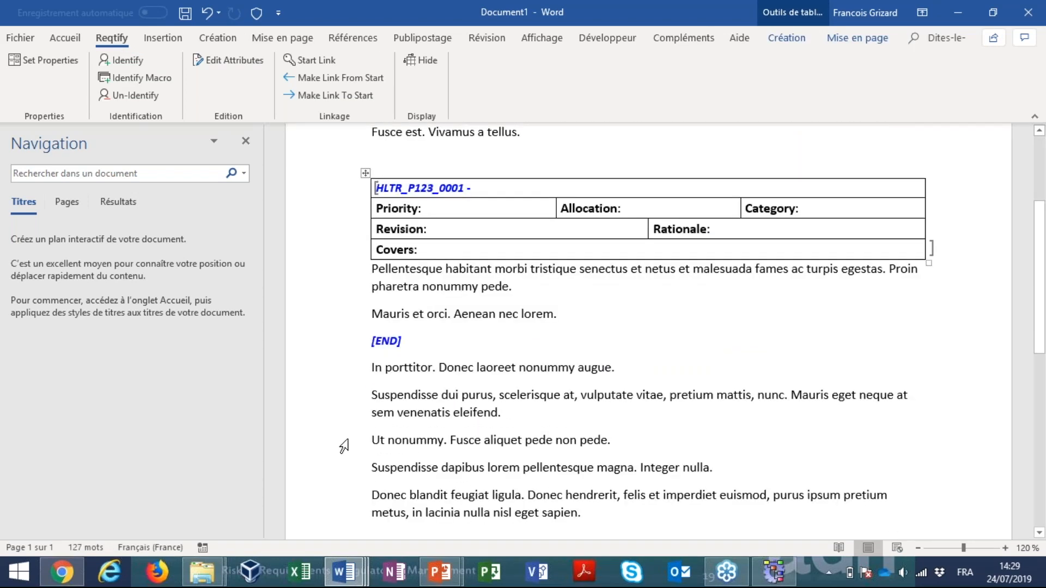
left_click_drag(344, 442, 343, 469)
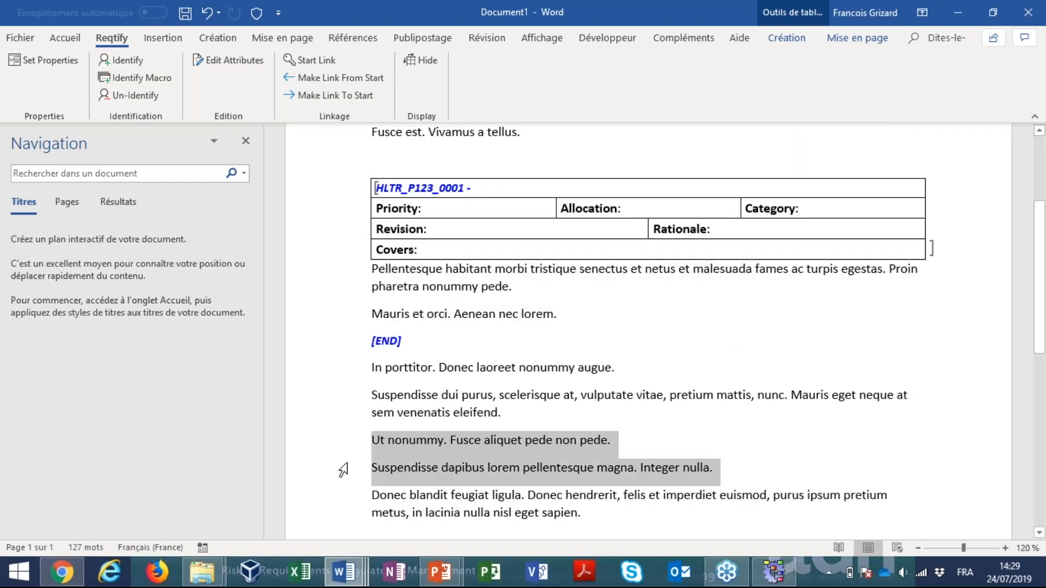
left_click(121, 60)
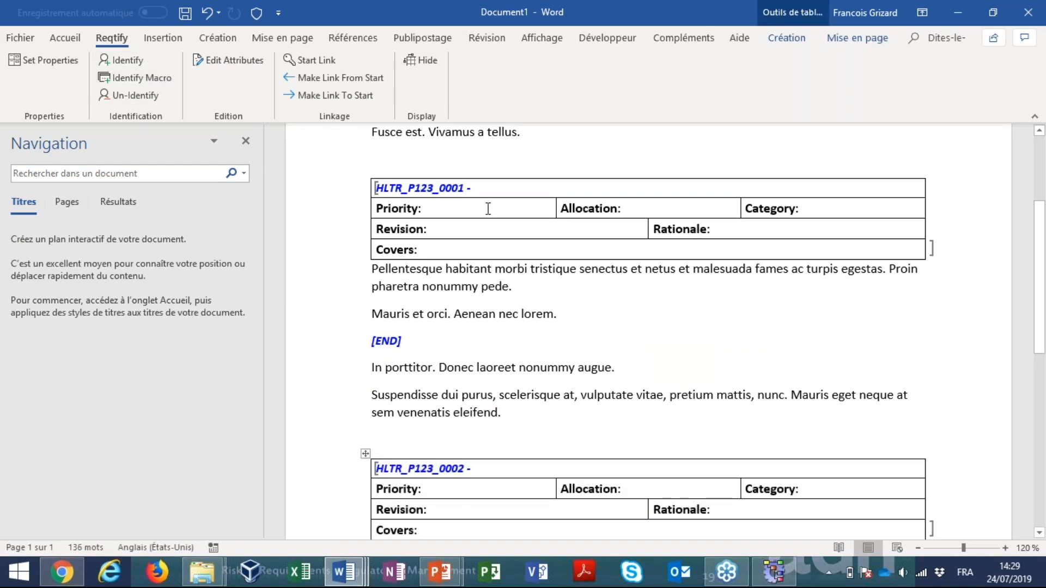
Set the attributes of requirement HLTR_P123_0001 to priority IMPORTANT and category Refined
left_click(224, 61)
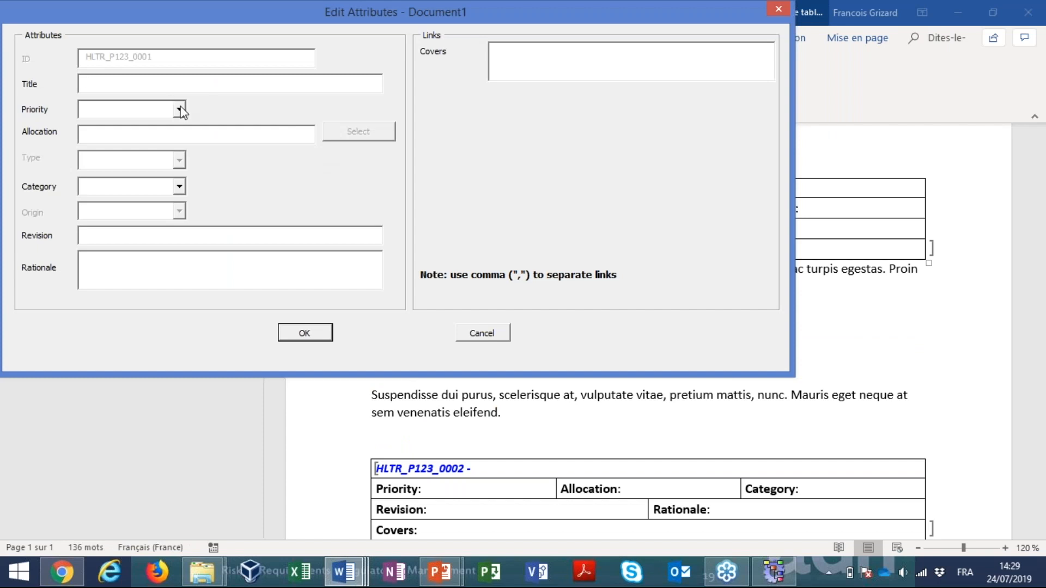
left_click(179, 109)
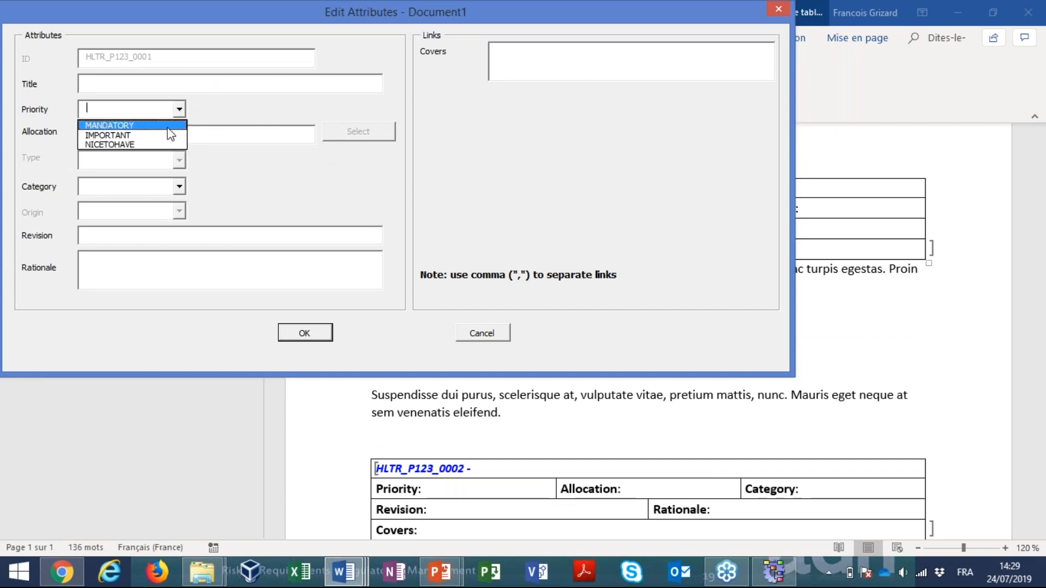
left_click(172, 131)
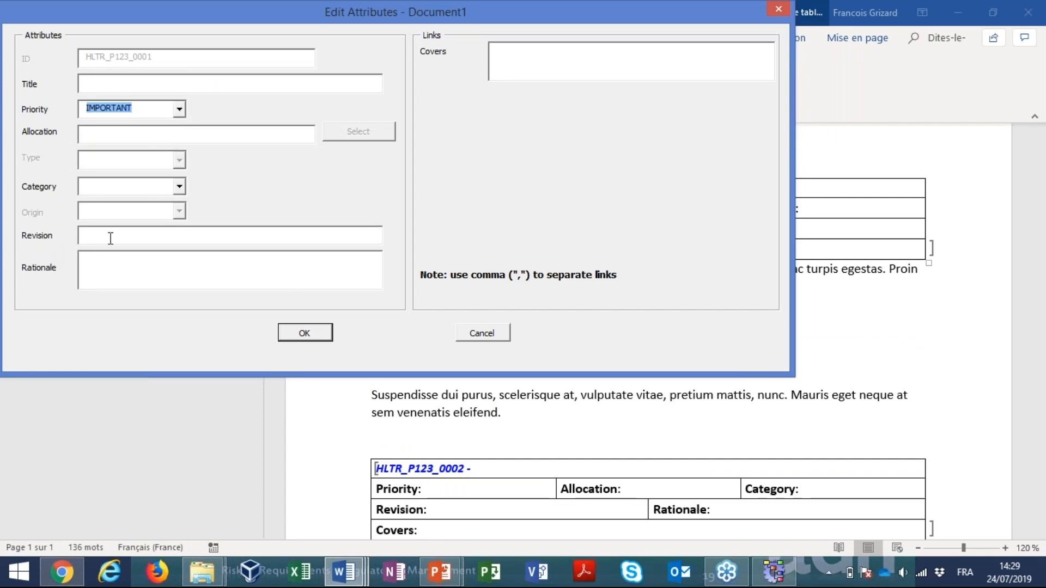
left_click(183, 187)
left_click(150, 218)
left_click(293, 335)
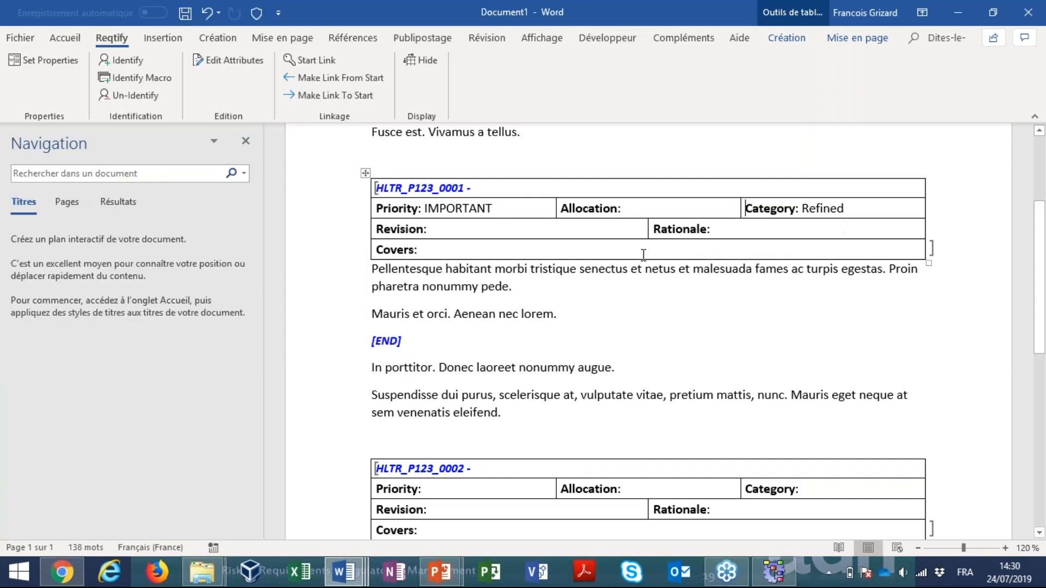
left_click(106, 95)
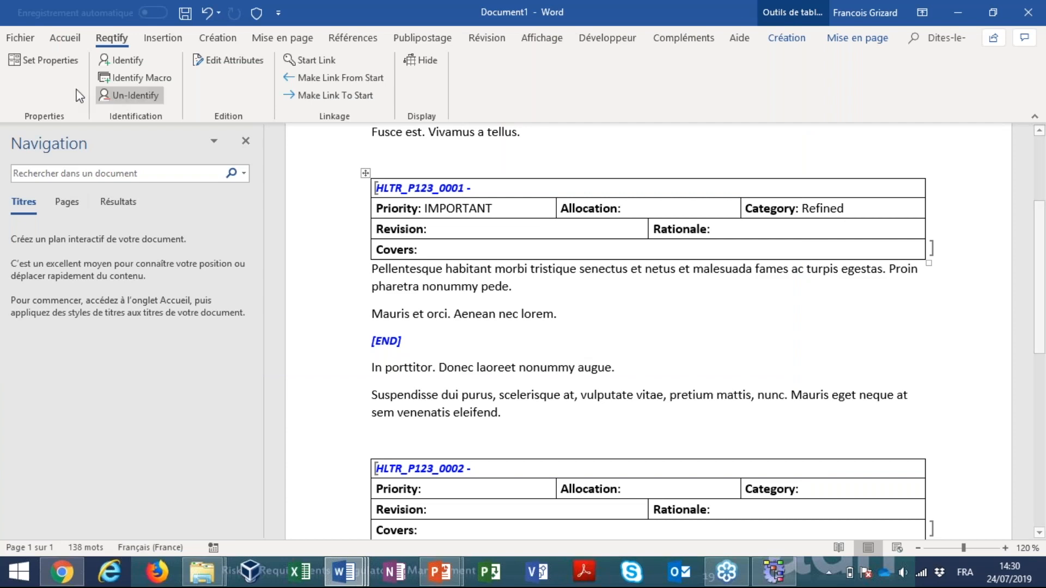
Save the document as Test in the Doc_Table folder of Demo Analyse Reqtify
key("ctrl+s")
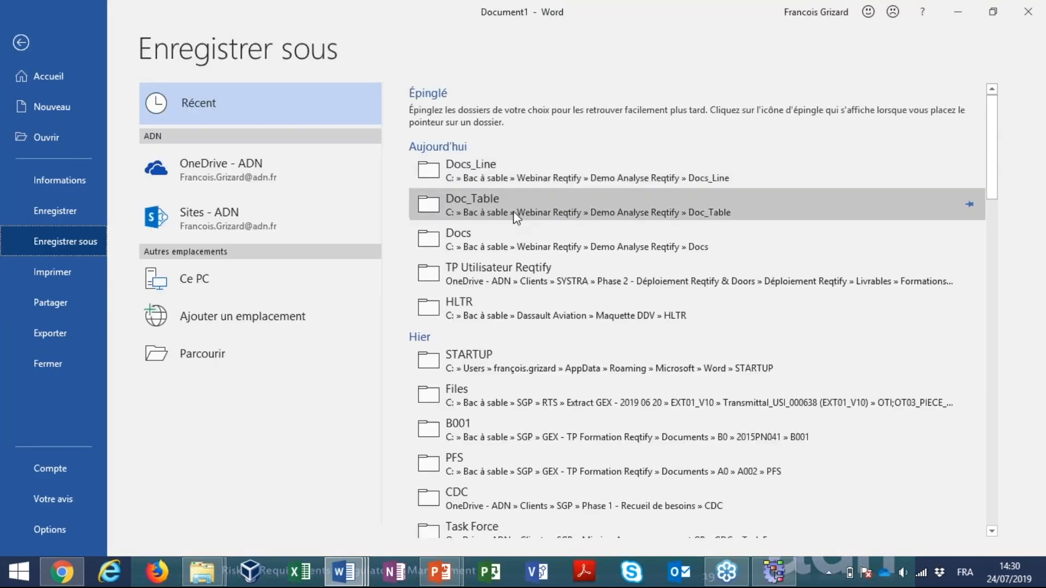
left_click(513, 211)
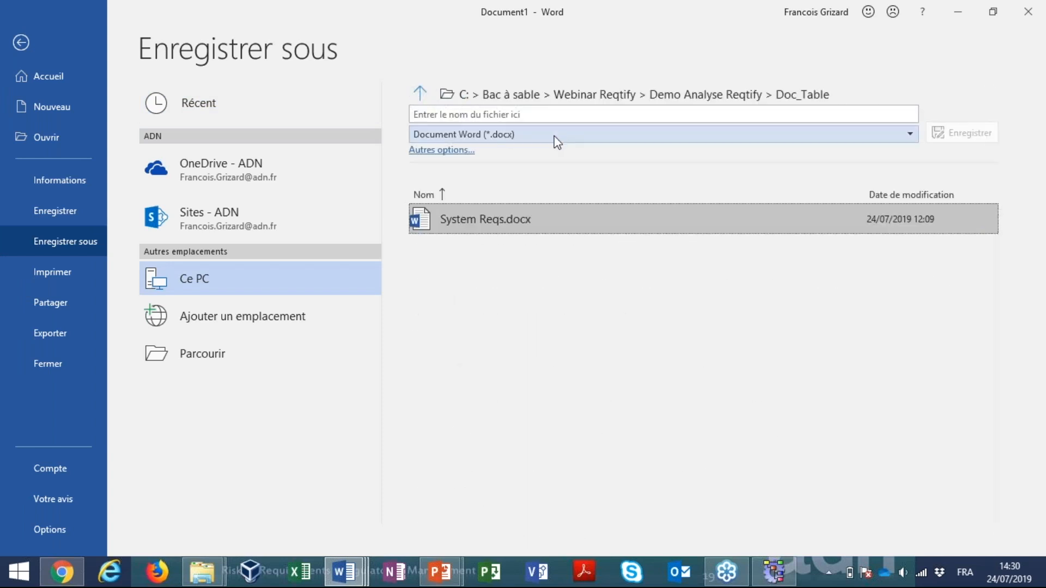
left_click(563, 115)
type("Test")
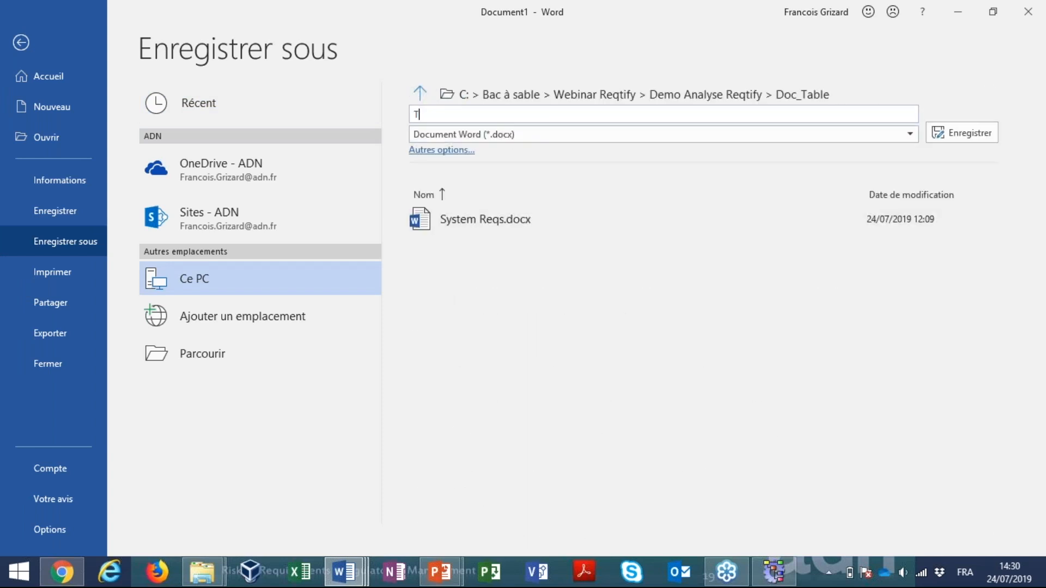
key("Return")
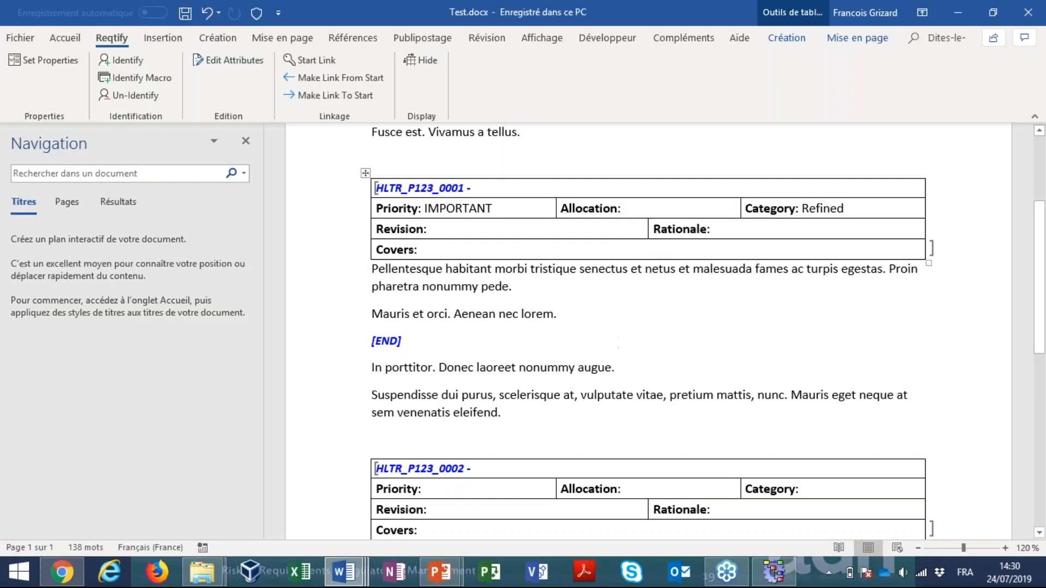
Switch to Reqtify and add a Word_Table document to the Demo project configuration, using Test.docx from the Doc_Table folder
left_click(773, 572)
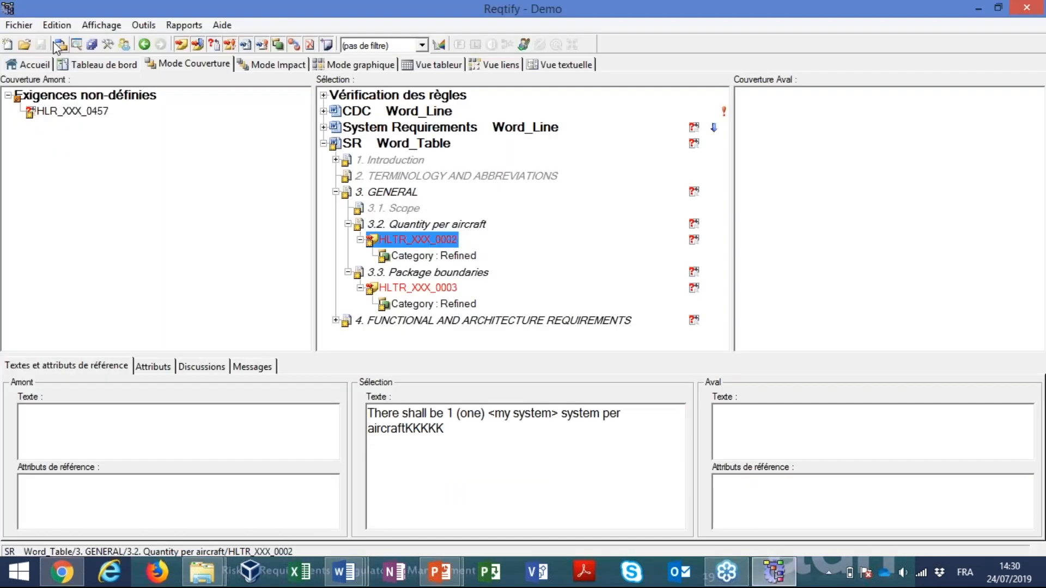
left_click(61, 44)
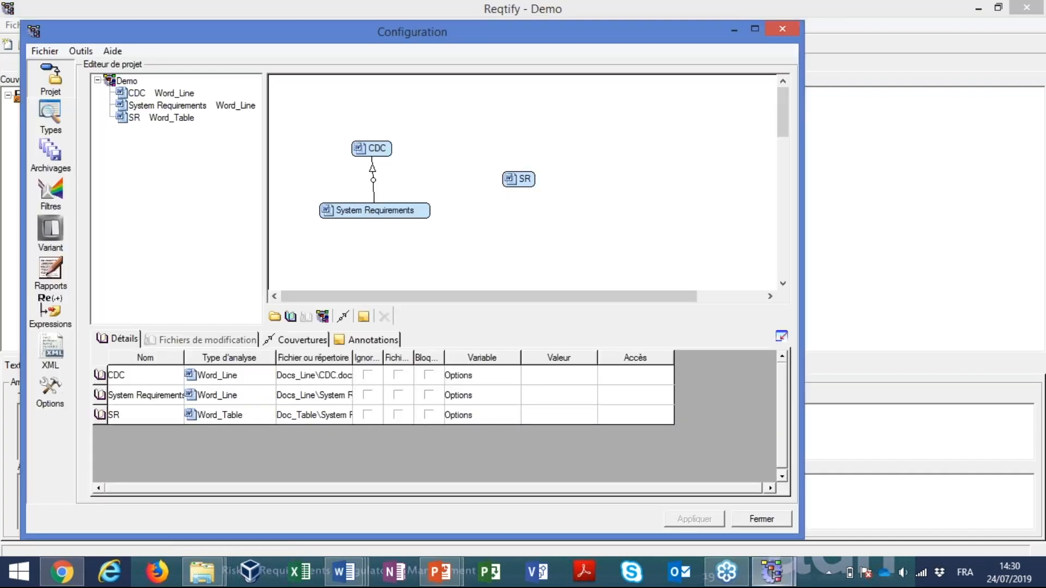
left_click(291, 317)
double_click(323, 378)
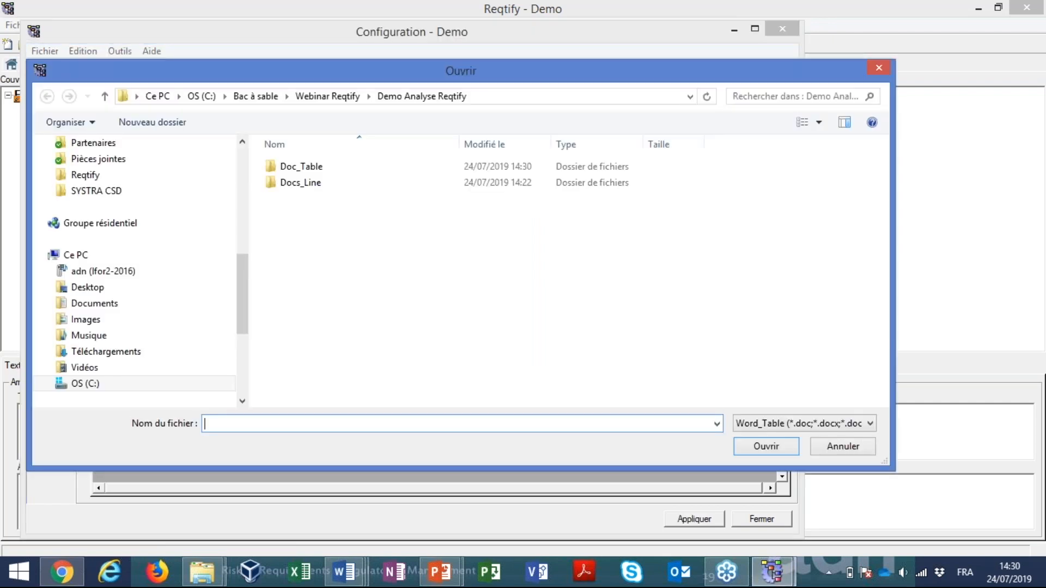
left_click(320, 173)
double_click(320, 172)
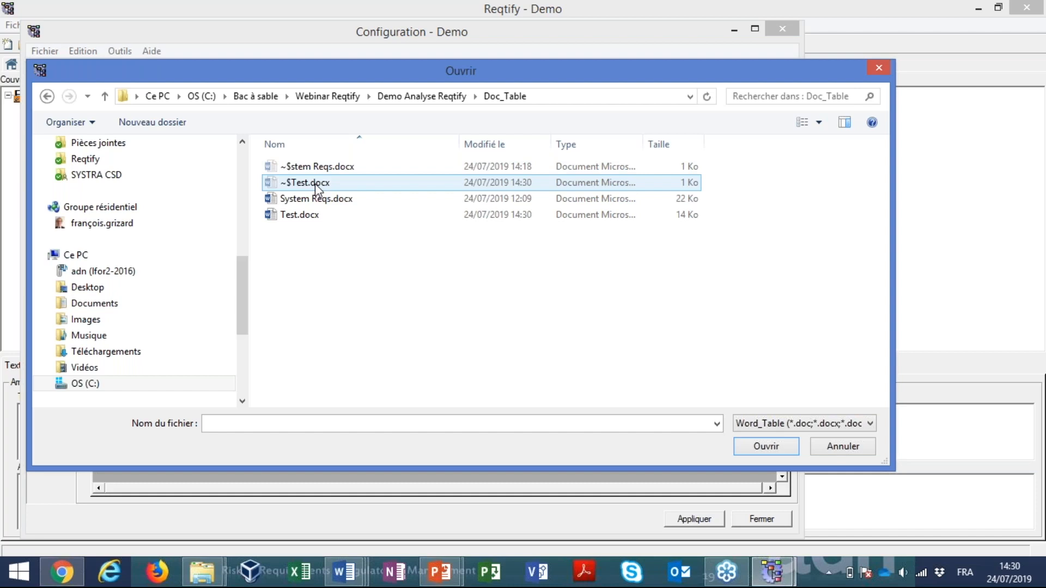
left_click(310, 216)
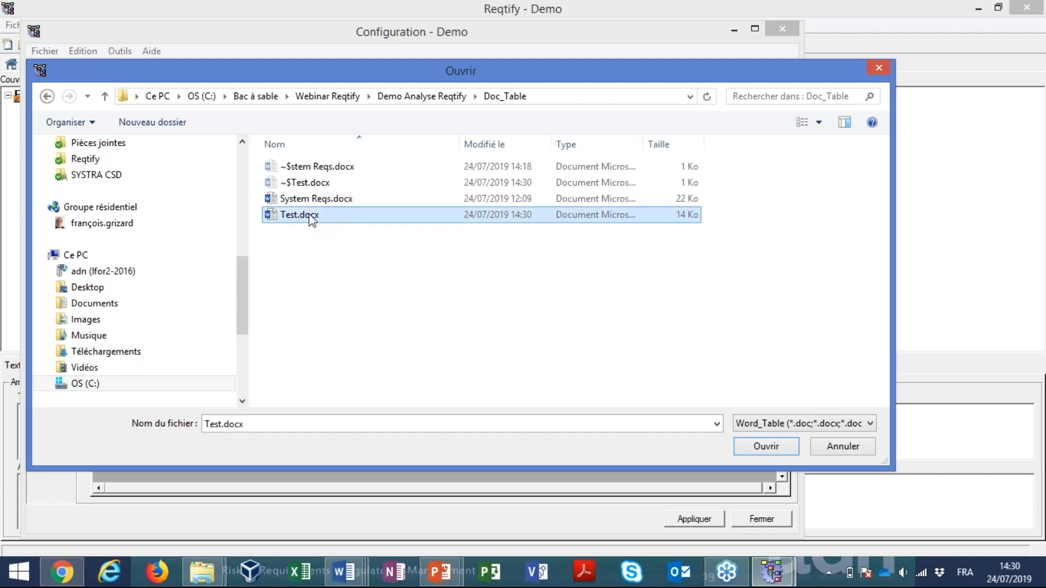
double_click(309, 215)
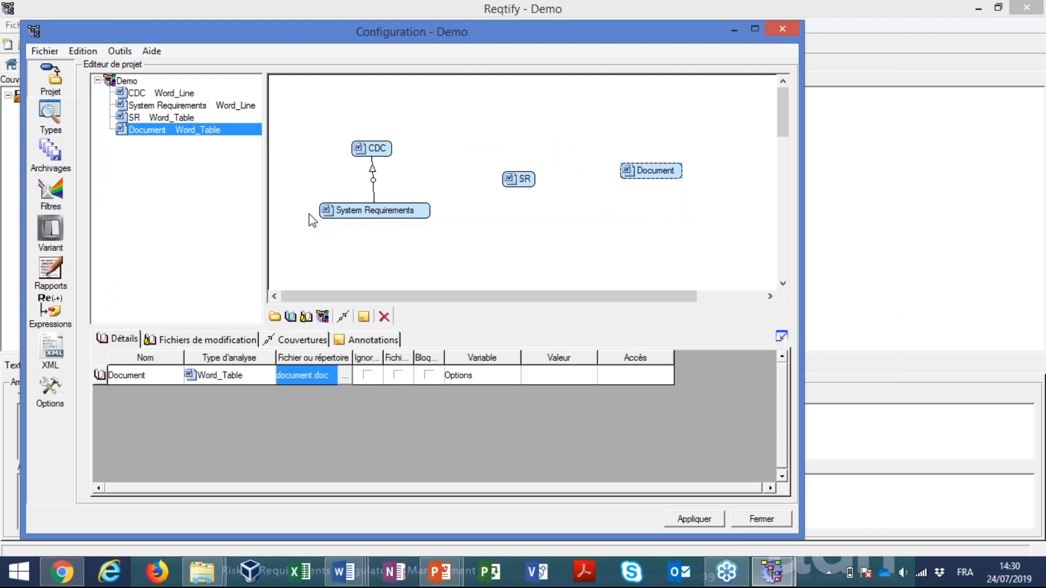
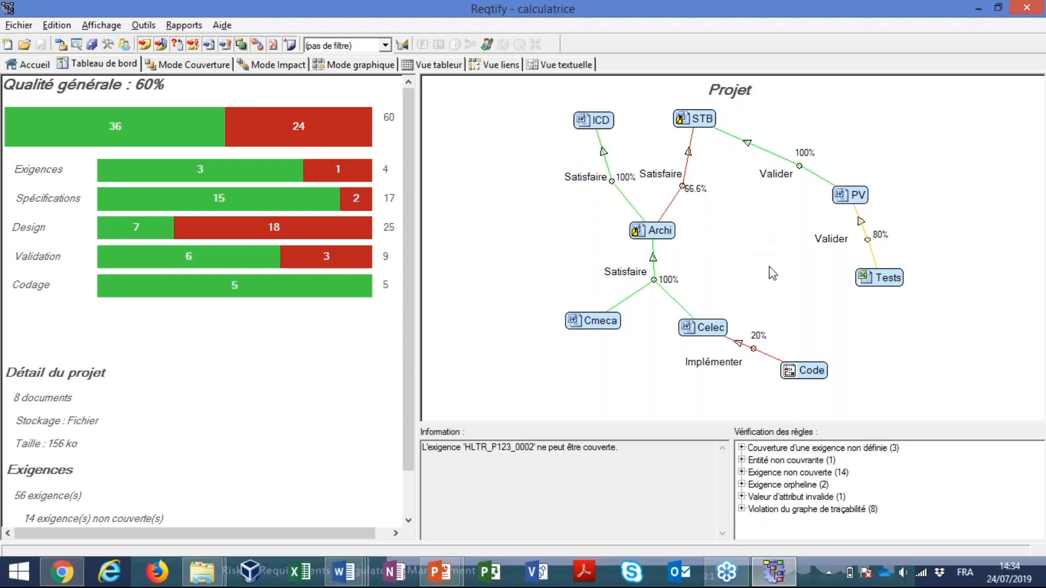
Switch to Test.docx in Word and change the category of requirement HLTR_P123_0001 to Refinheda
key("alt+Tab")
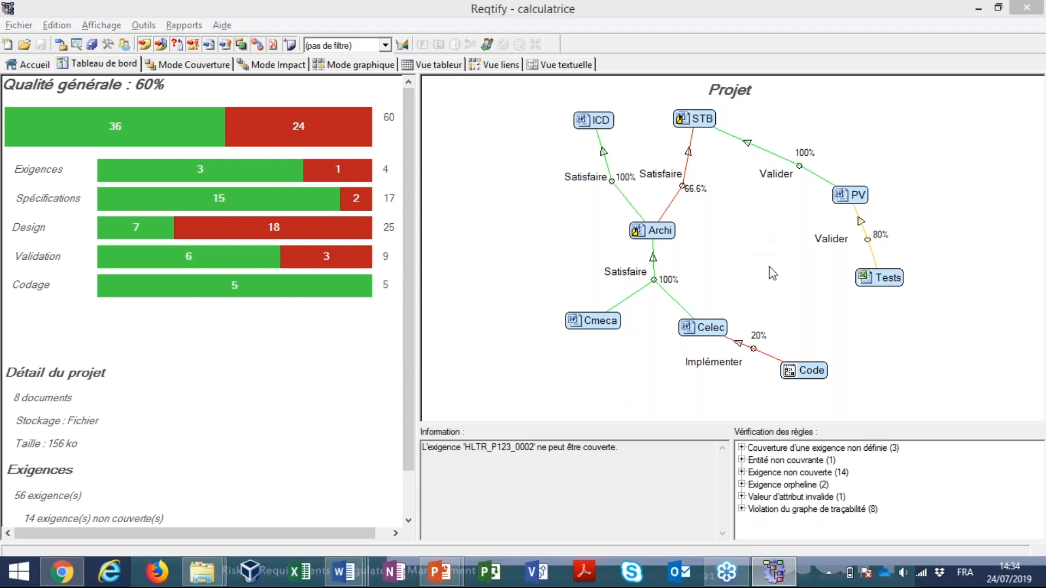
key("alt+Tab")
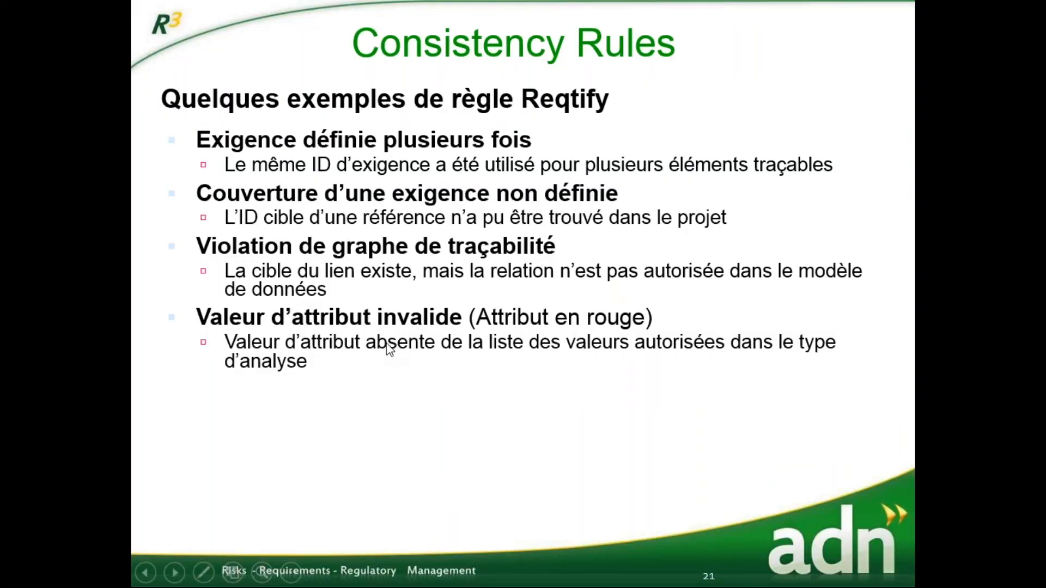
key("alt+Tab")
key("alt+Tab")
key("alt+Tab")
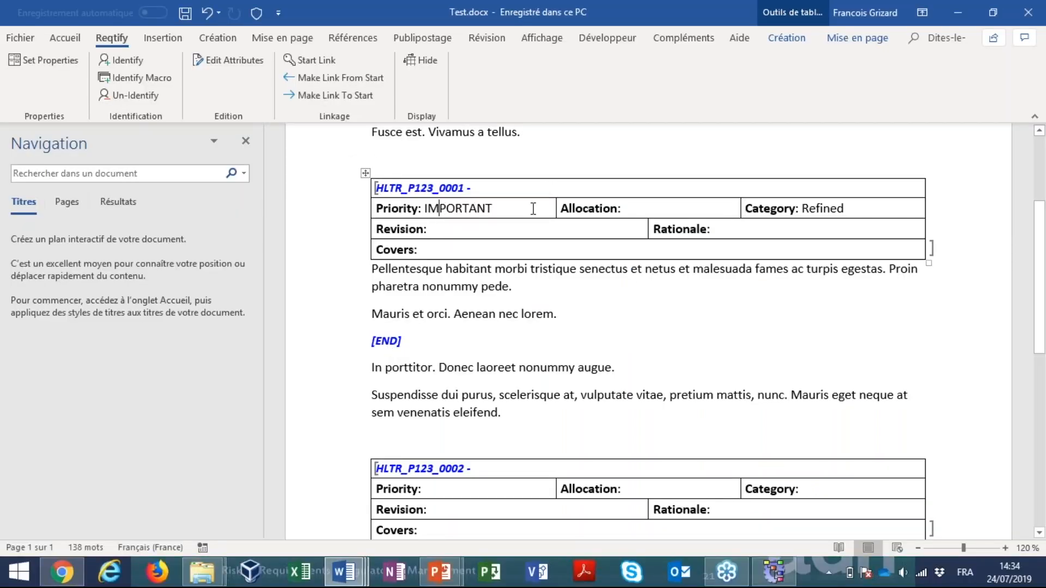
double_click(815, 209)
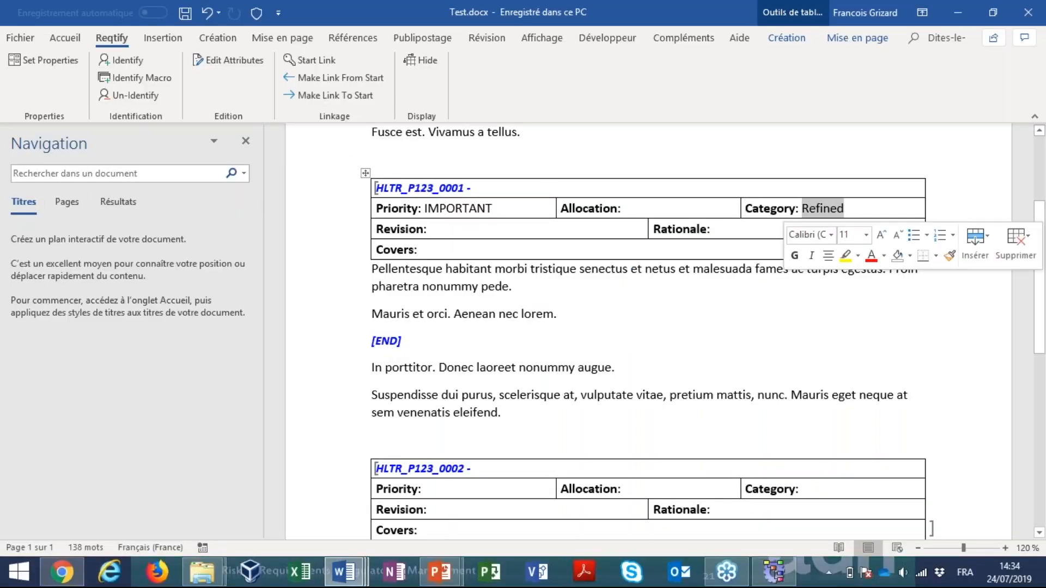
left_click(868, 208)
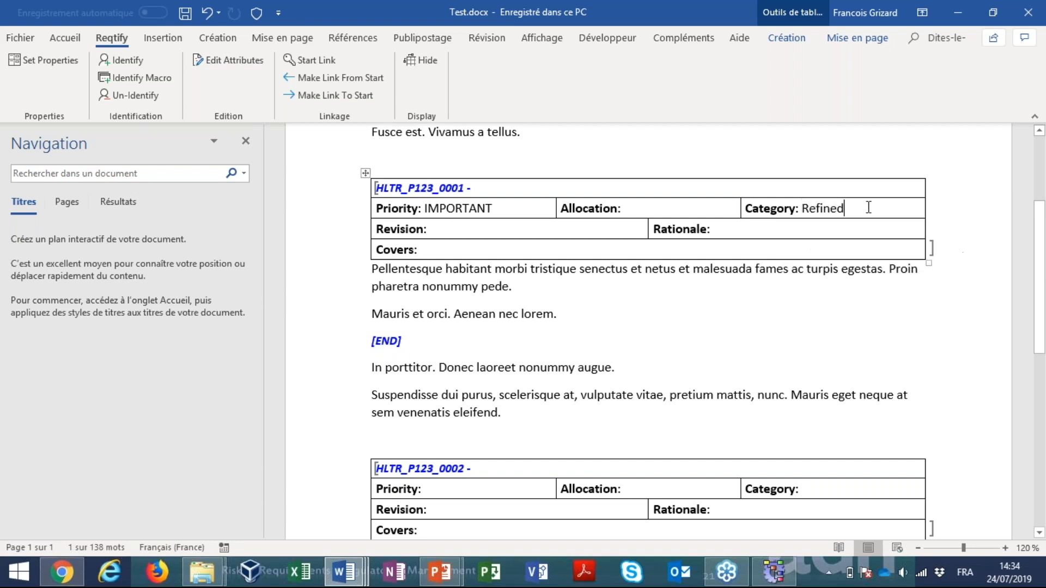
type("a")
left_click(831, 209)
type("heda")
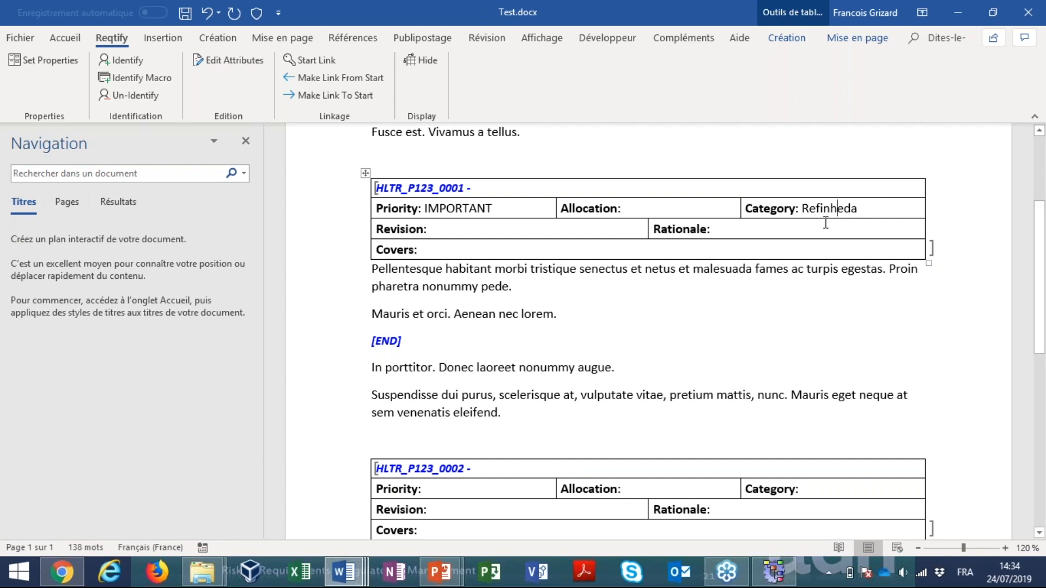
Return to the slideshow, reveal the remaining consistency rule examples and advance to the Démo slide
key("alt+Tab")
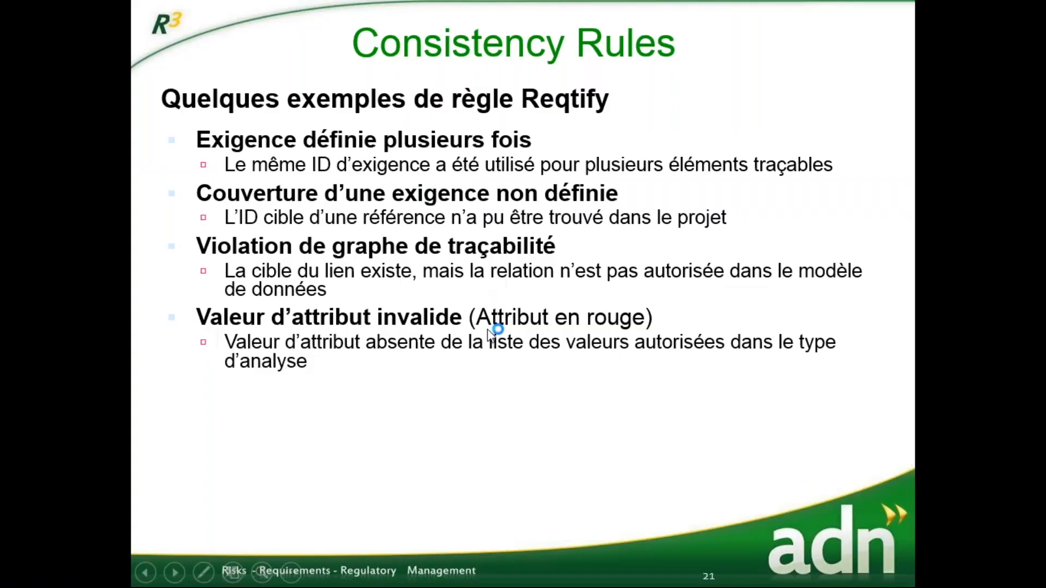
left_click(417, 404)
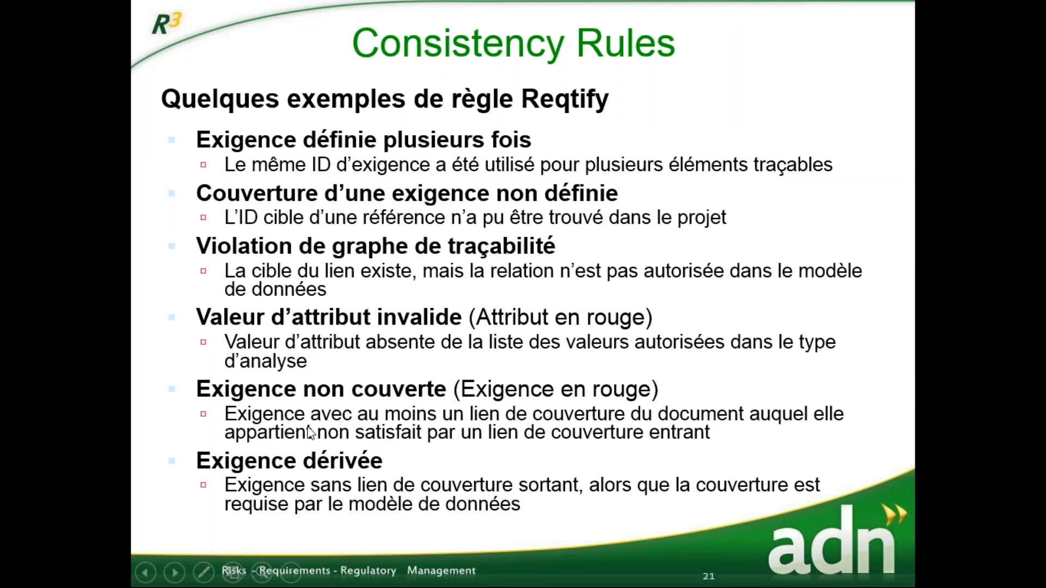
key("alt+Tab")
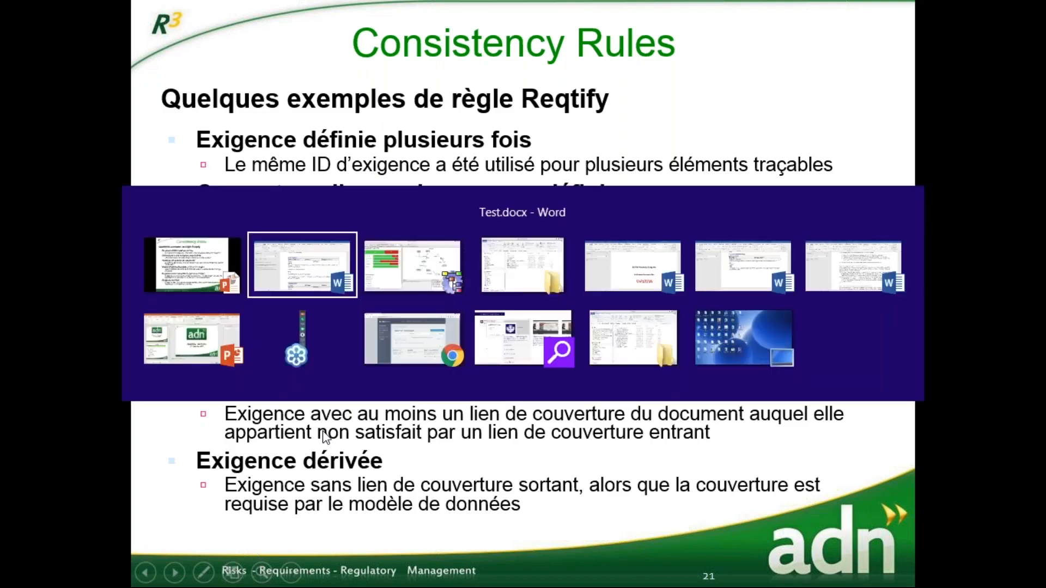
key("alt+Tab")
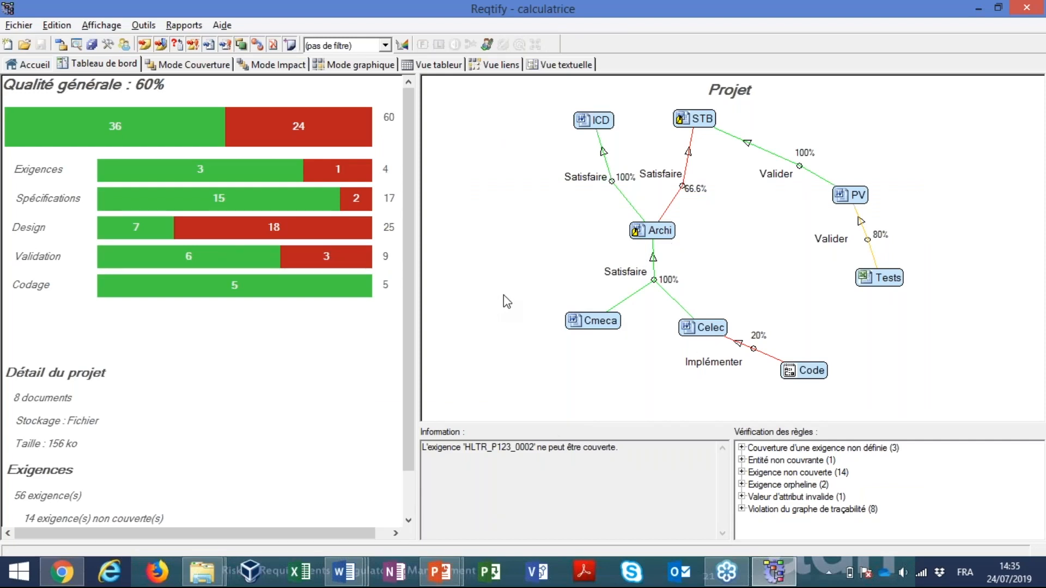
key("alt+Tab")
key("alt+Tab")
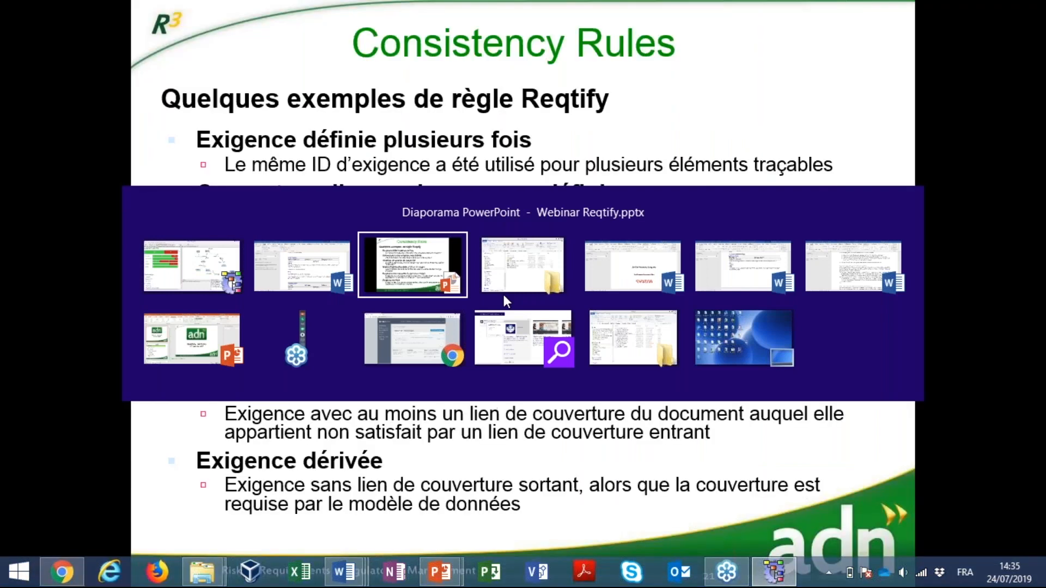
key("Right")
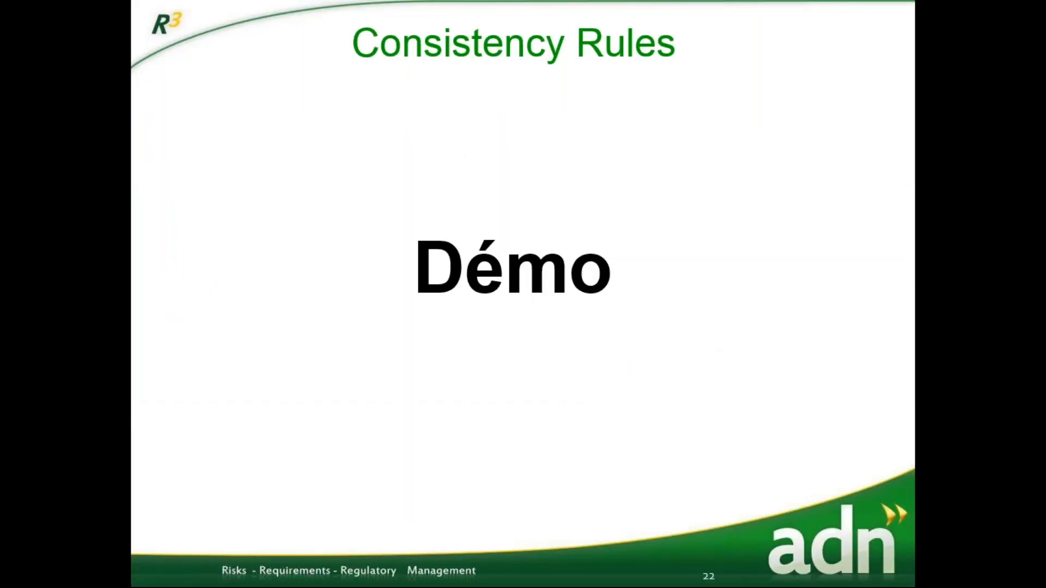
Switch to Reqtify and locate the first undefined-requirement reference, to EXI_CALC_STB_004_01, in the coverage view from the rule check
key("alt+Tab")
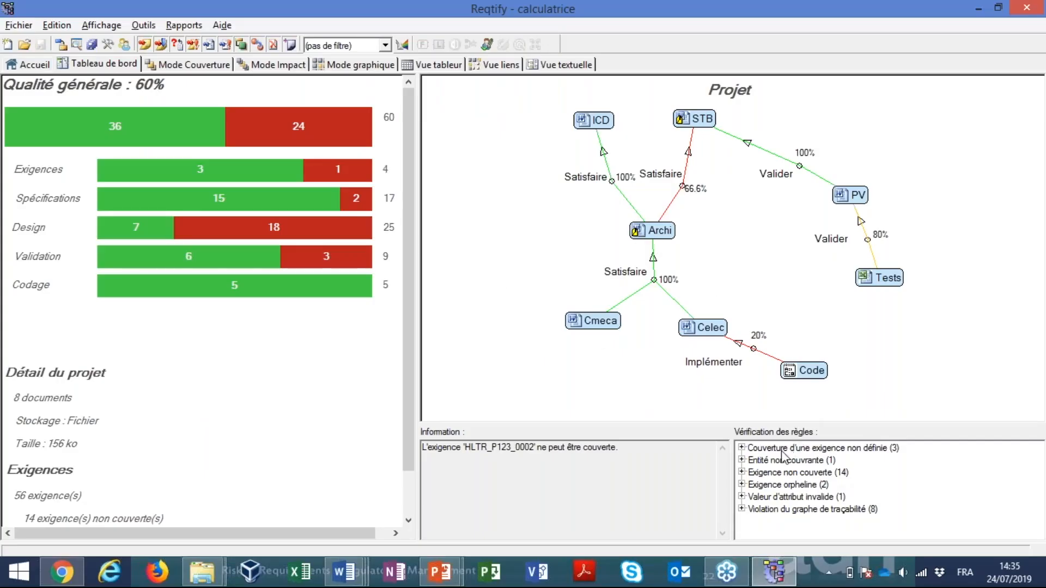
left_click(741, 448)
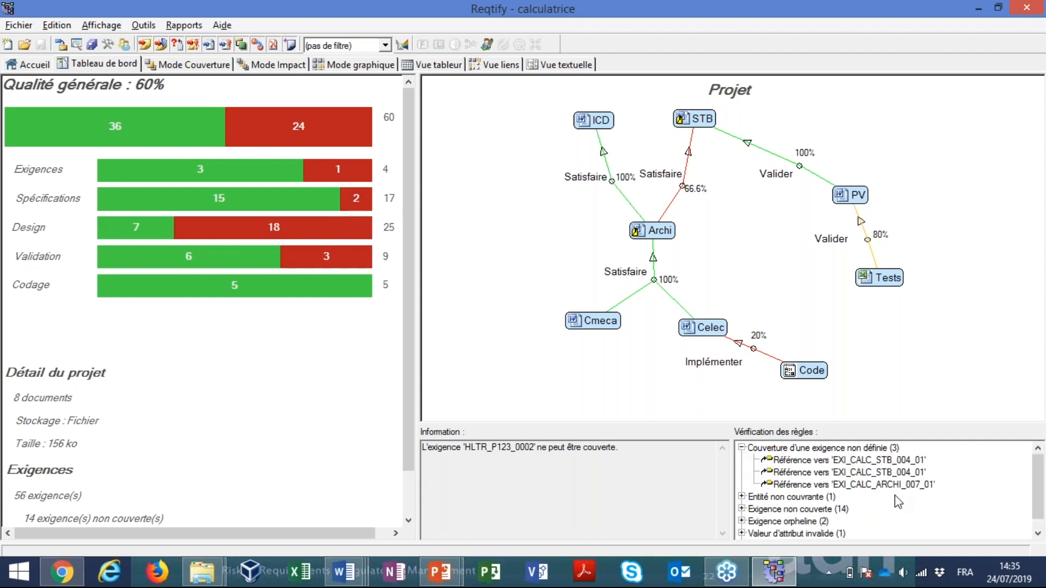
double_click(839, 462)
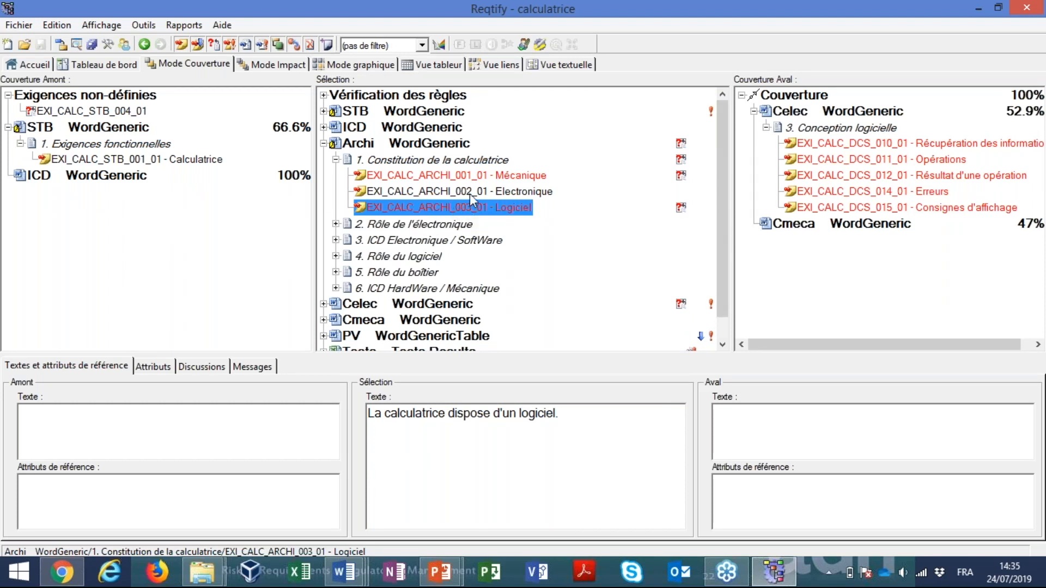
Examine the STB requirements and their coverage to check whether EXI_CALC_STB_004_01 is defined there
left_click(324, 112)
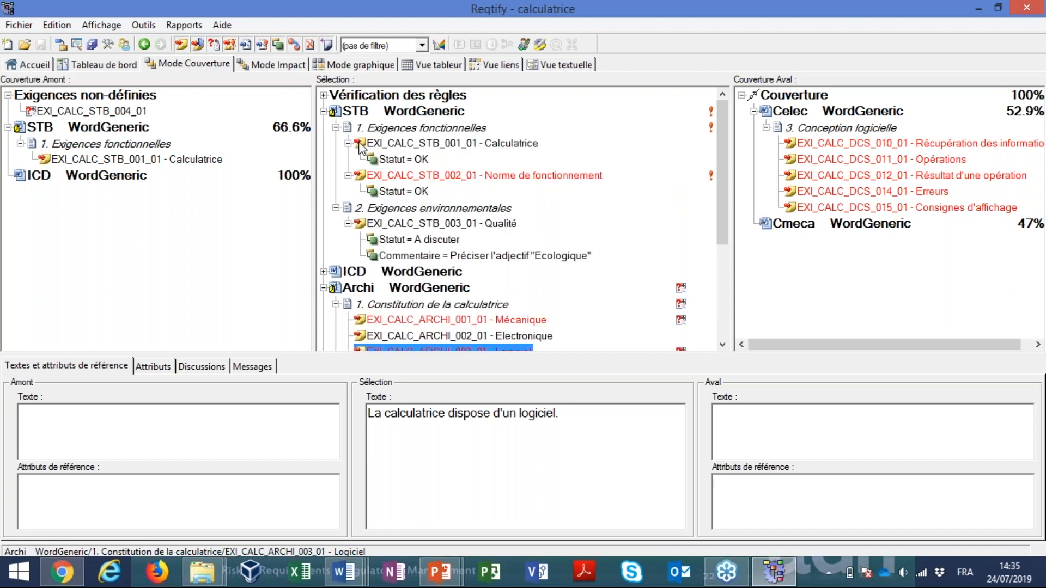
left_click(436, 145)
left_click(442, 176)
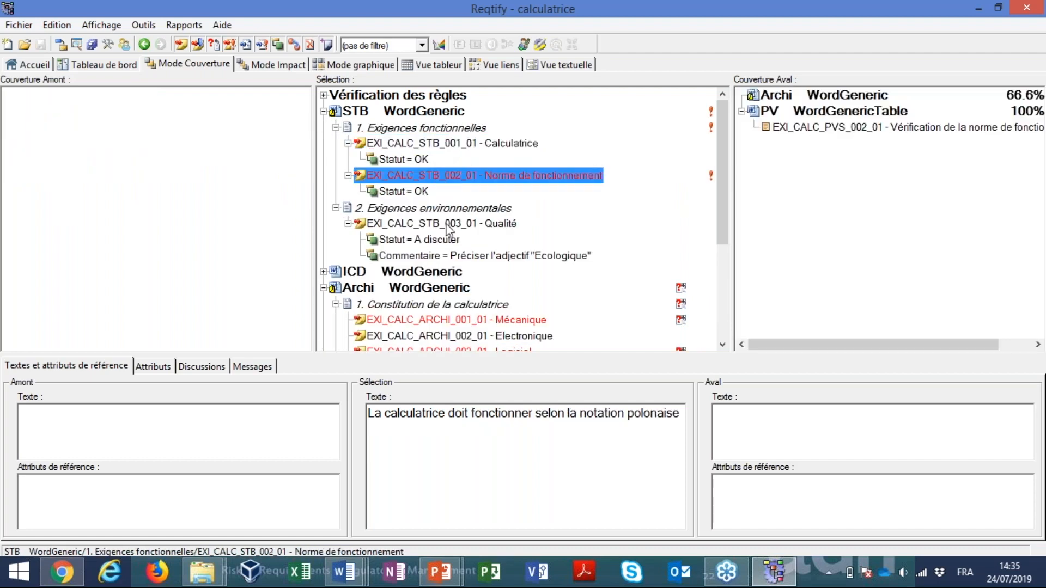
left_click(447, 224)
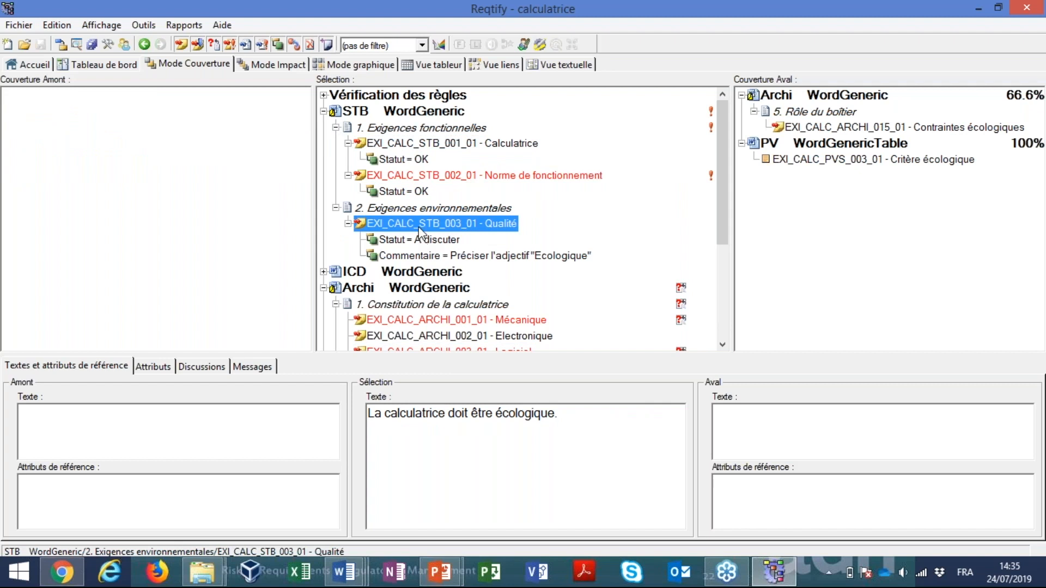
left_click(324, 112)
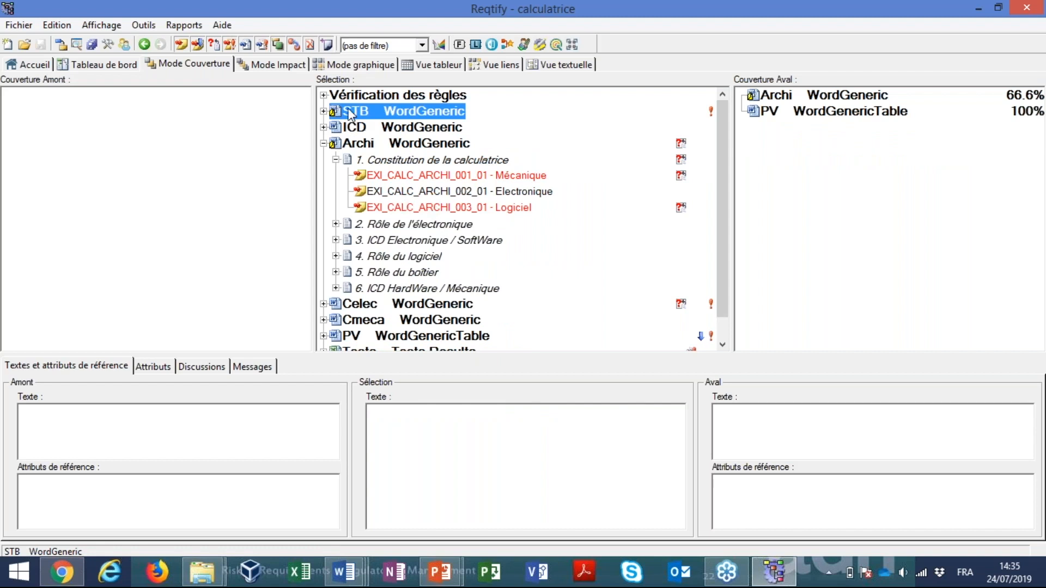
left_click(142, 44)
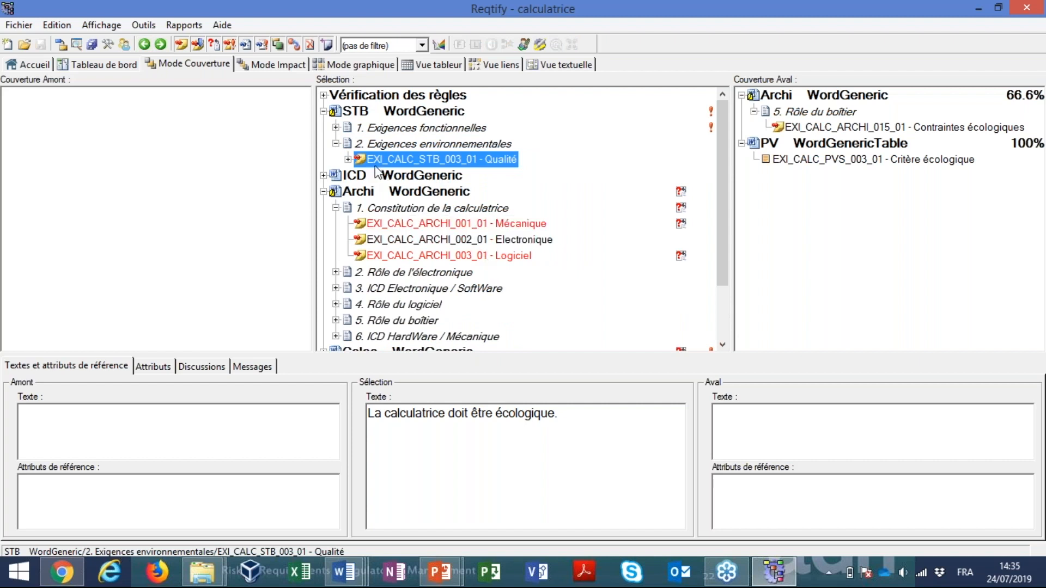
From the rule check, open the first undefined reference to EXI_CALC_STB_004_01 in its source Word document
left_click(325, 95)
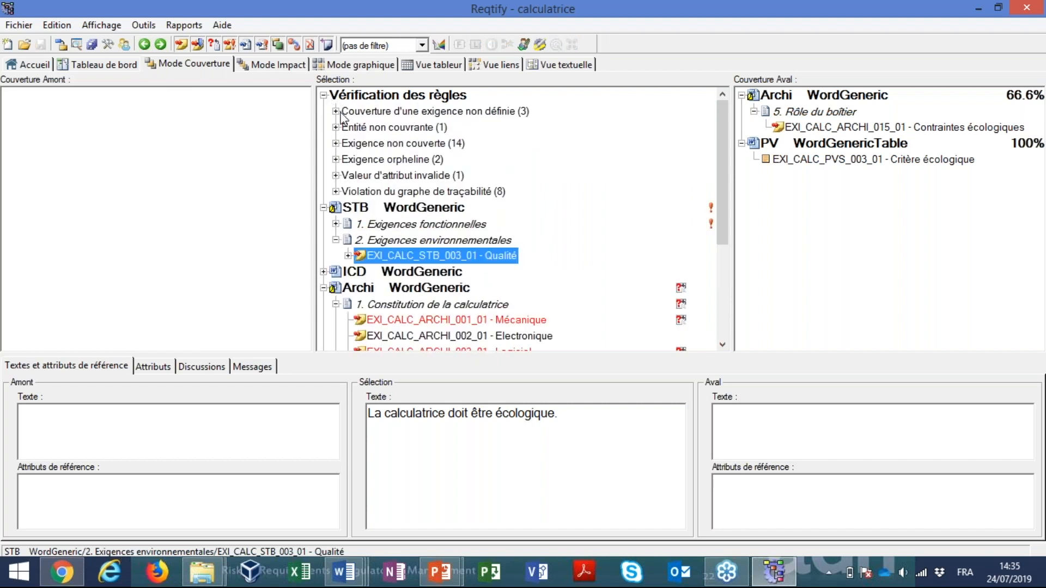
left_click(336, 111)
double_click(499, 127)
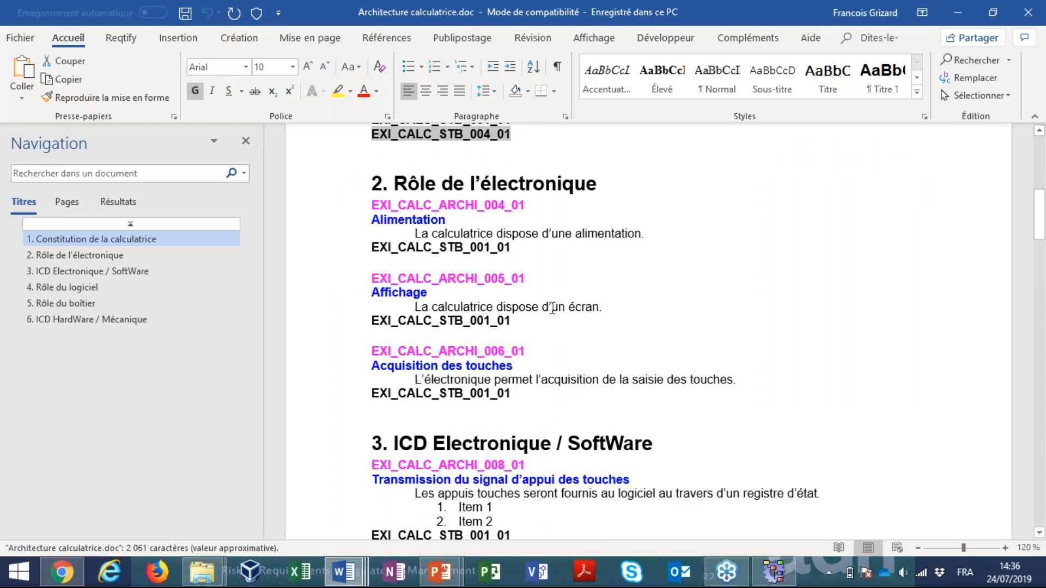
Delete the EXI_CALC_STB_004_01 reference line under requirement EXI_CALC_ARCHI_003_01 in Architecture calculatrice.doc
left_click(564, 132)
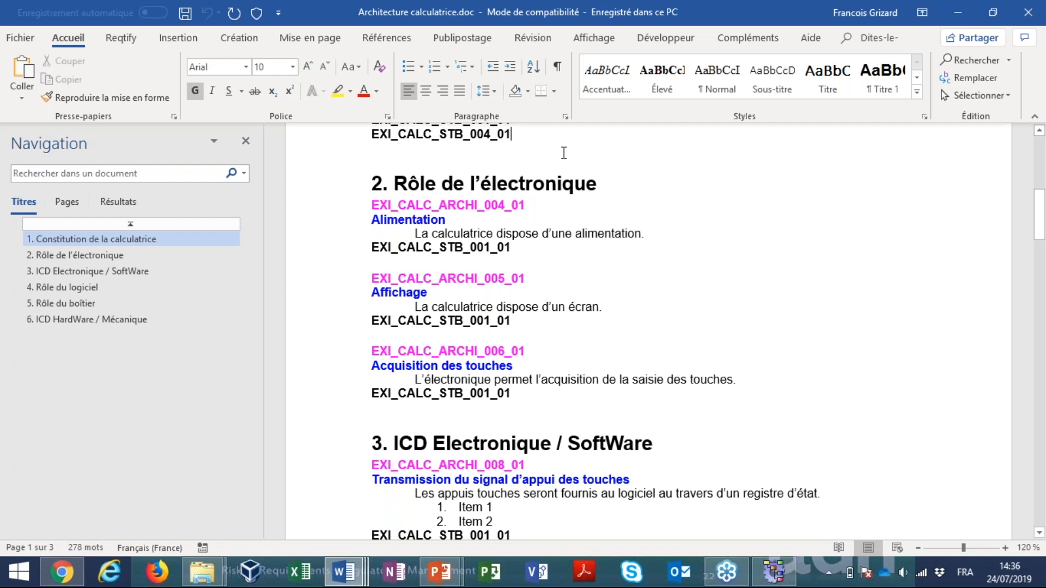
scroll(564, 153, "up", 1)
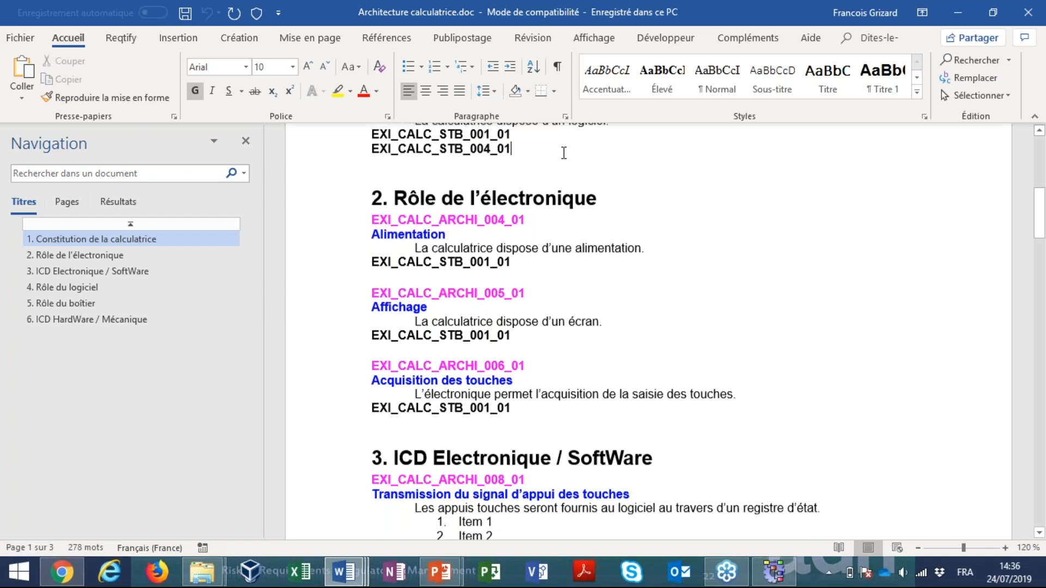
scroll(564, 153, "up", 5)
left_click(343, 224)
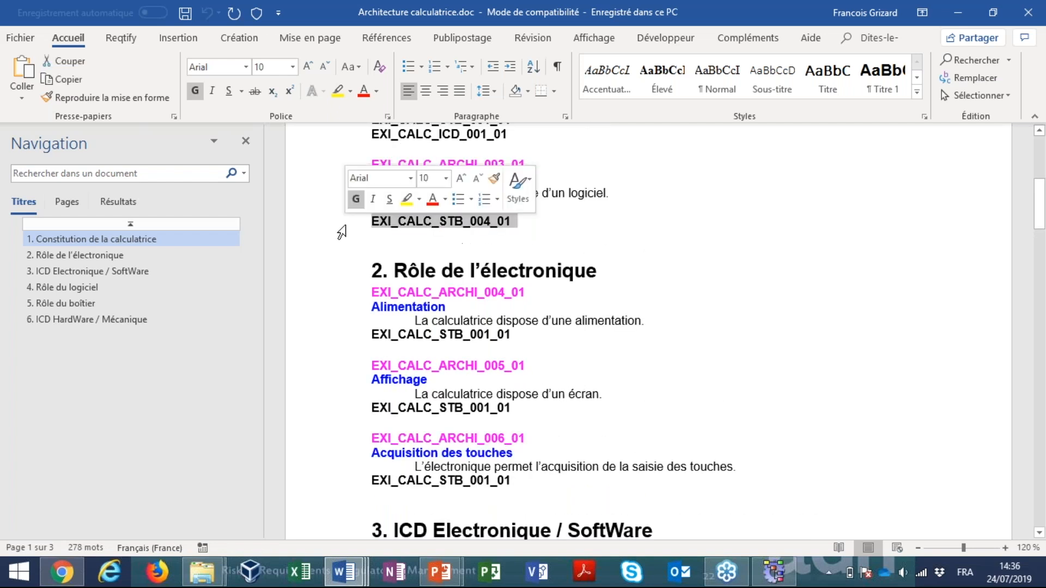
key("Delete")
Show the list of styles and examine which ones apply to the identifier, text and upstream reference of EXI_CALC_ARCHI_003_01
left_click_drag(549, 212, 356, 166)
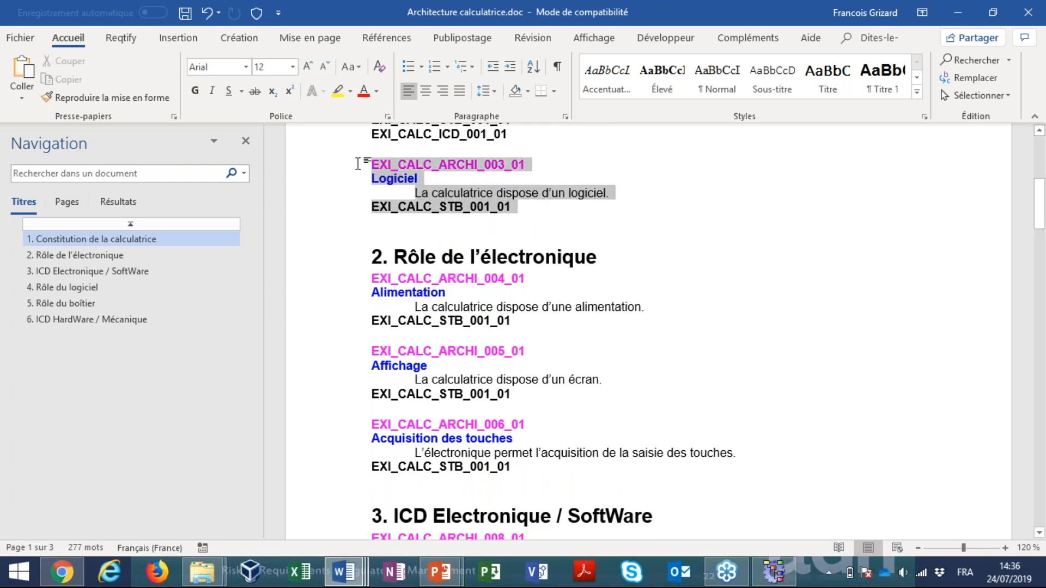
left_click(374, 185)
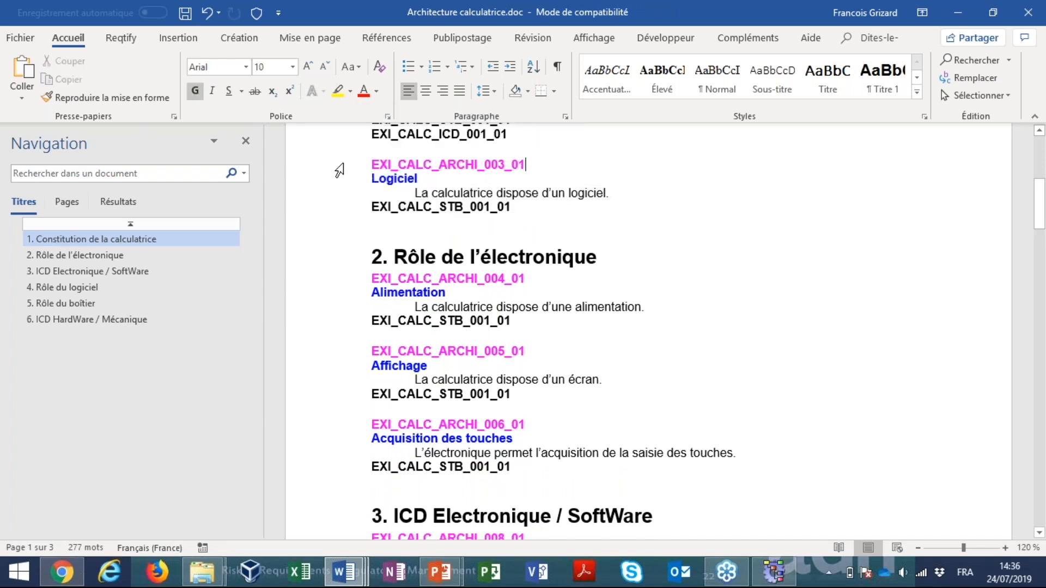
left_click(925, 117)
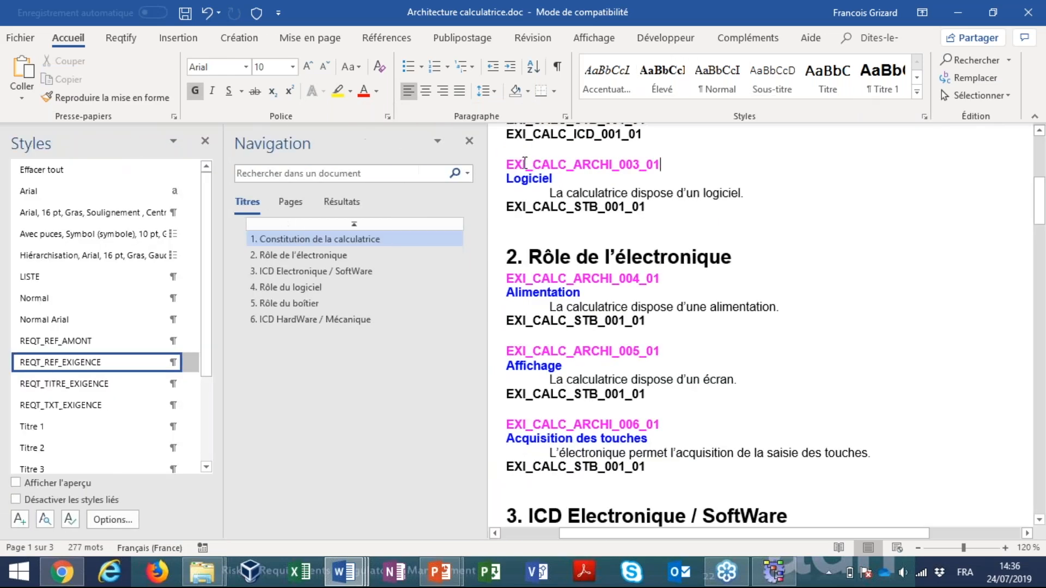
left_click_drag(524, 165, 651, 165)
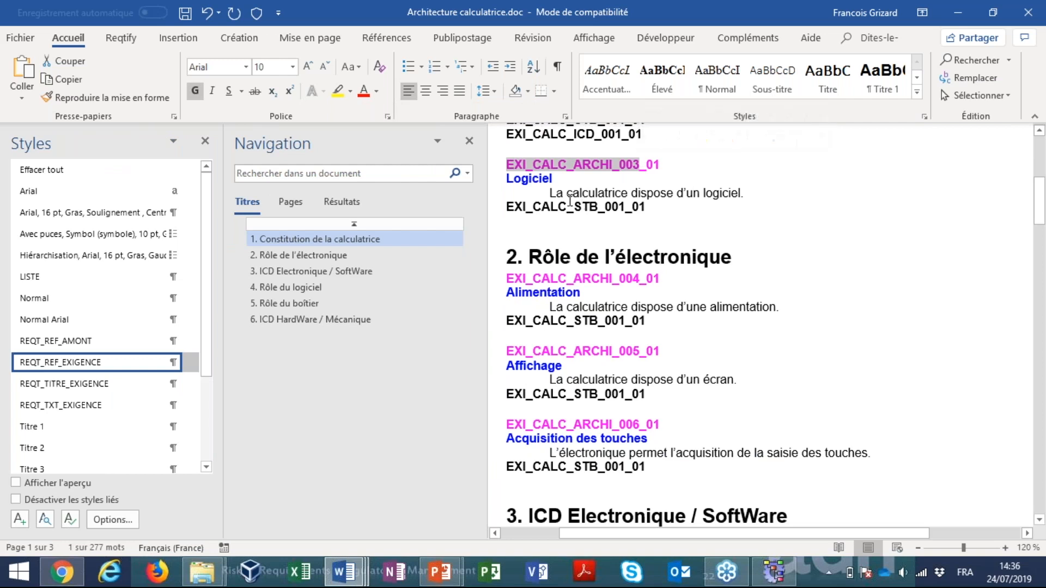
left_click(567, 194)
left_click_drag(568, 194, 592, 192)
left_click(542, 207)
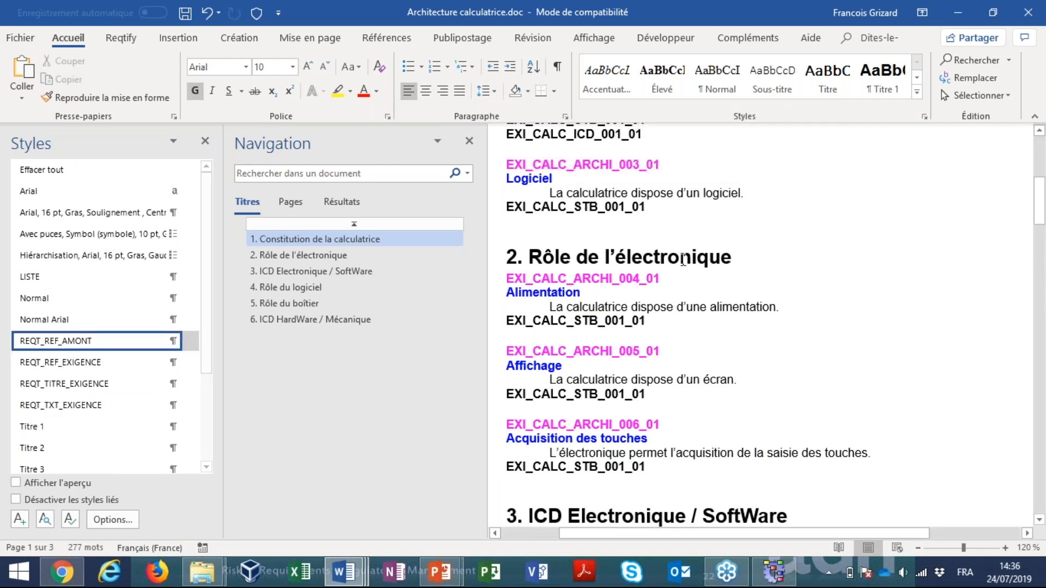
left_click(598, 164)
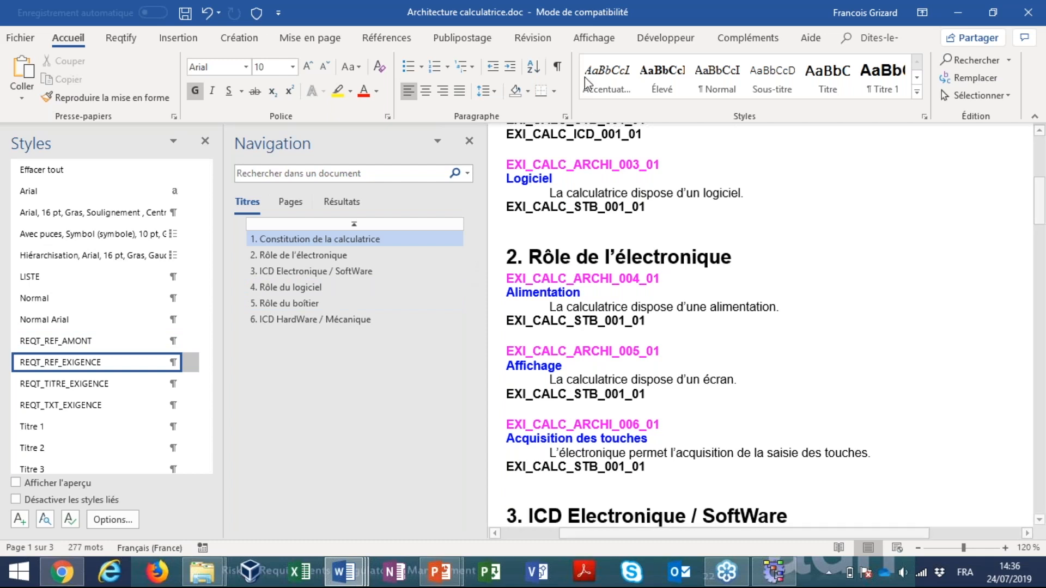
left_click(550, 224)
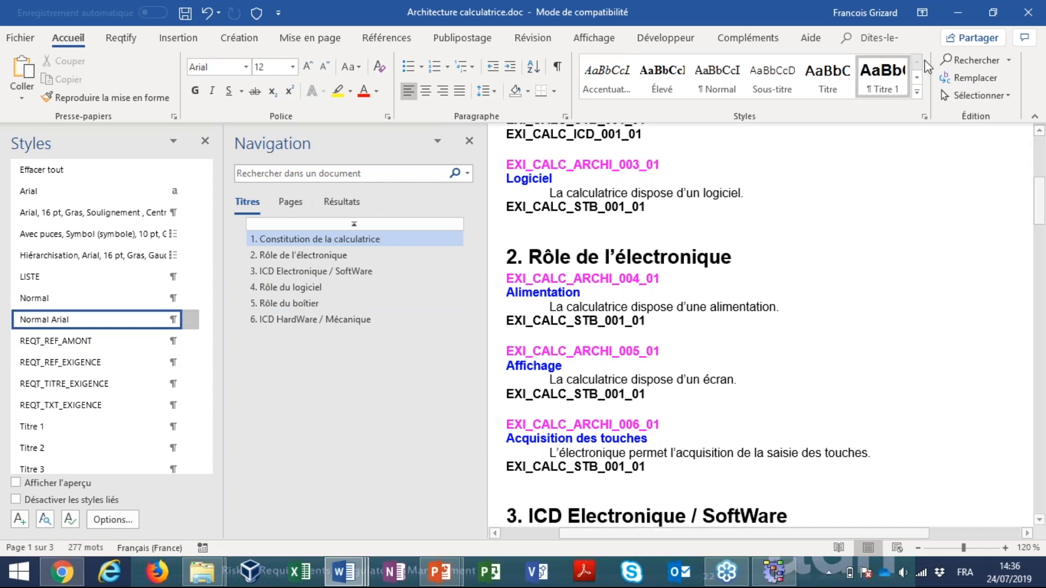
Save and close Architecture calculatrice.doc, and reanalyse the Archi document in Reqtify
left_click(1028, 12)
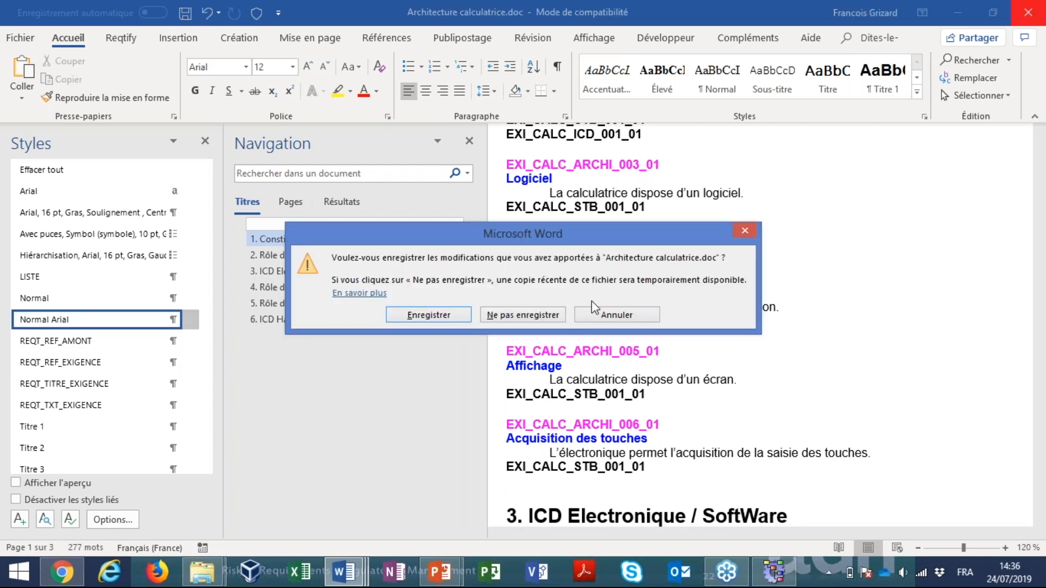
left_click(450, 316)
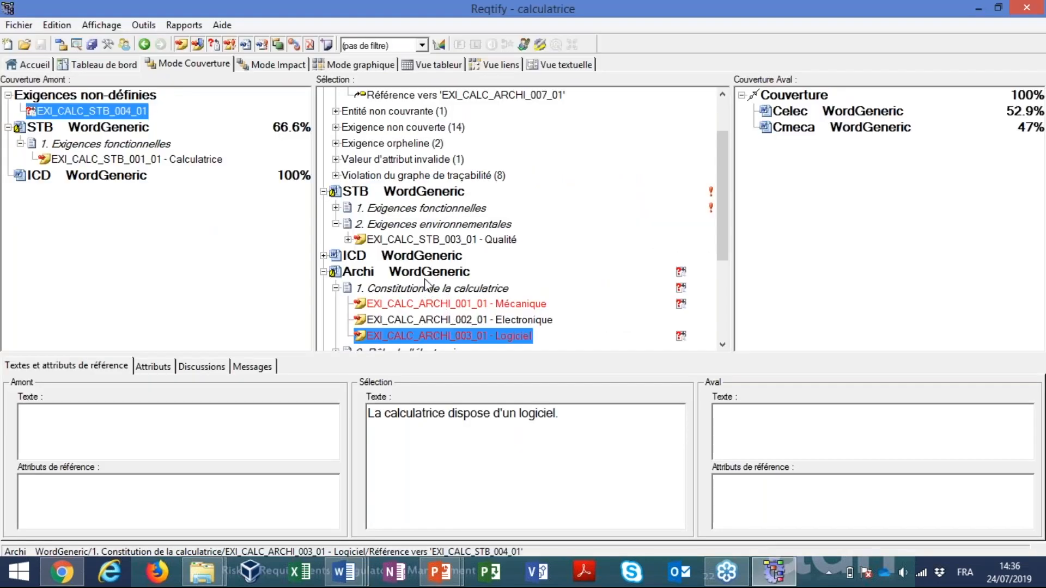
right_click(426, 276)
left_click(468, 459)
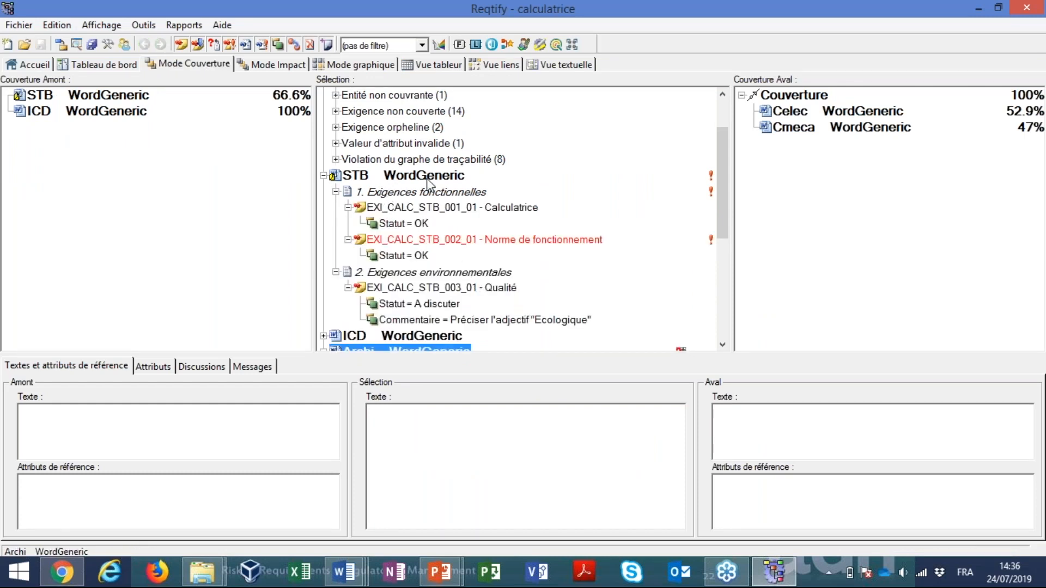
Review the undefined-reference violations in the rule check and inspect requirement EXI_CALC_ARCHI_003_01 in the Archi document
left_click_drag(720, 168, 720, 121)
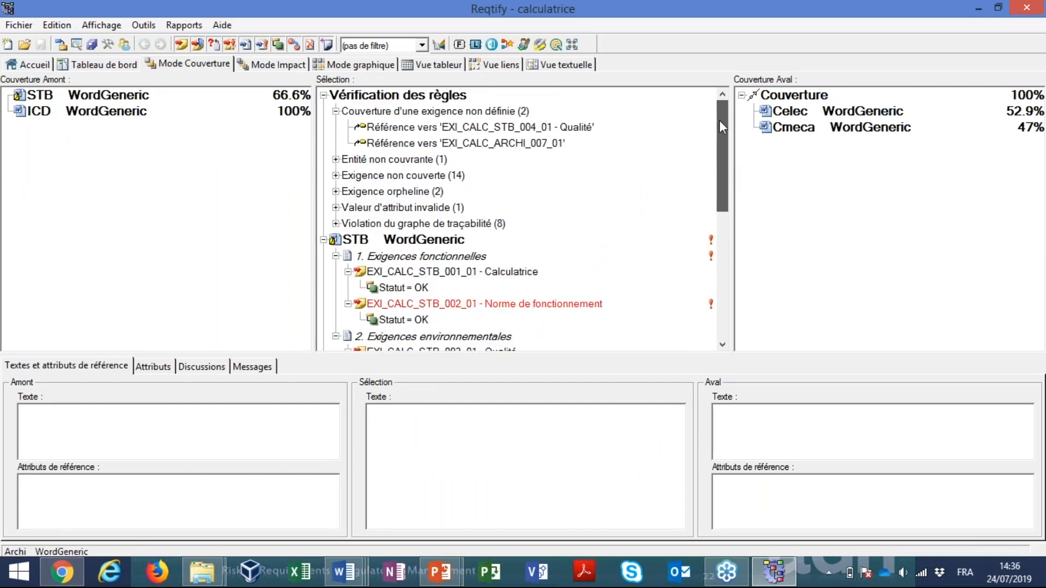
left_click(470, 112)
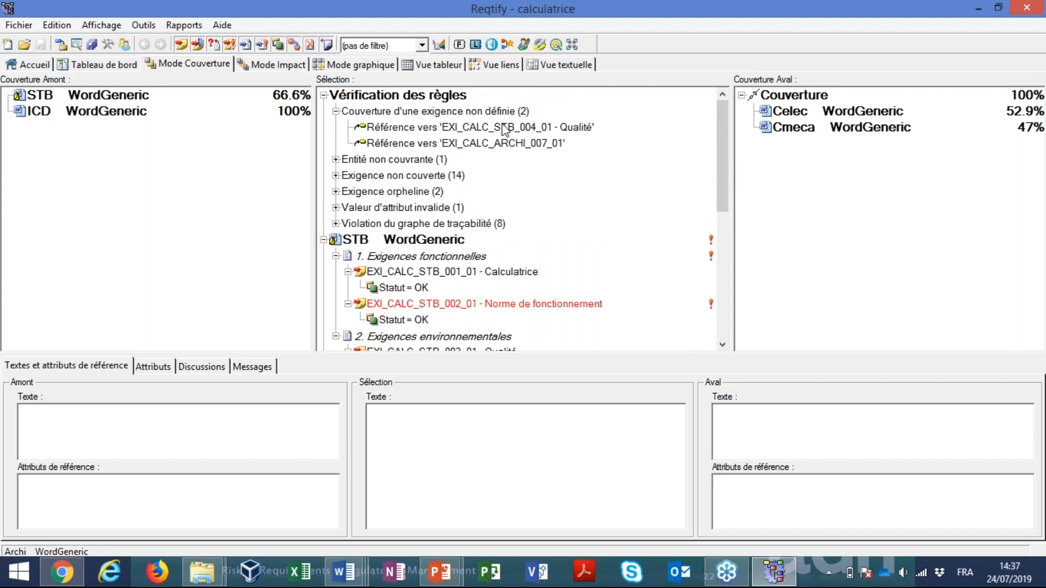
left_click_drag(724, 155, 621, 300)
left_click(518, 289)
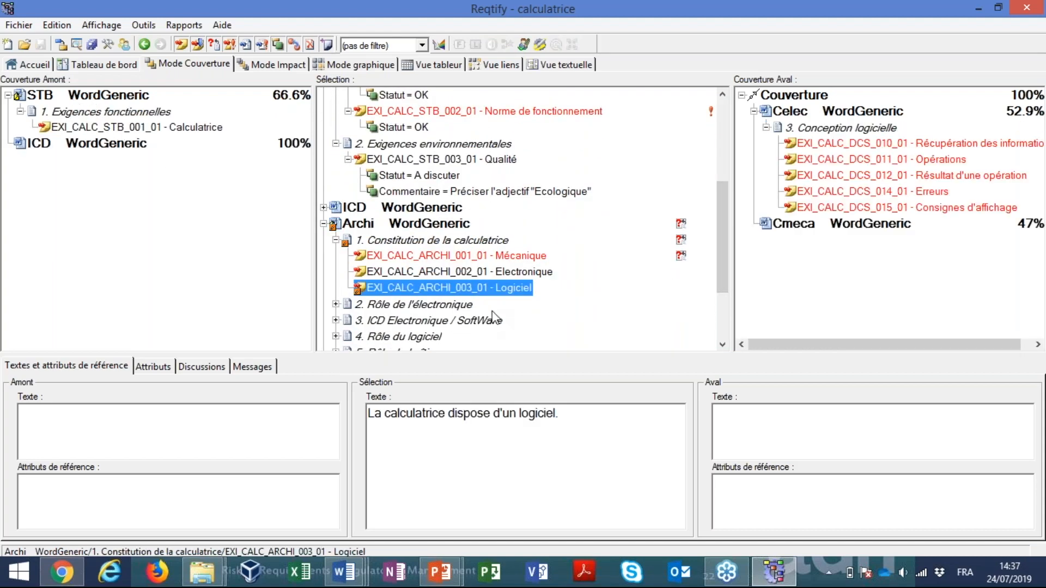
left_click_drag(724, 227, 709, 107)
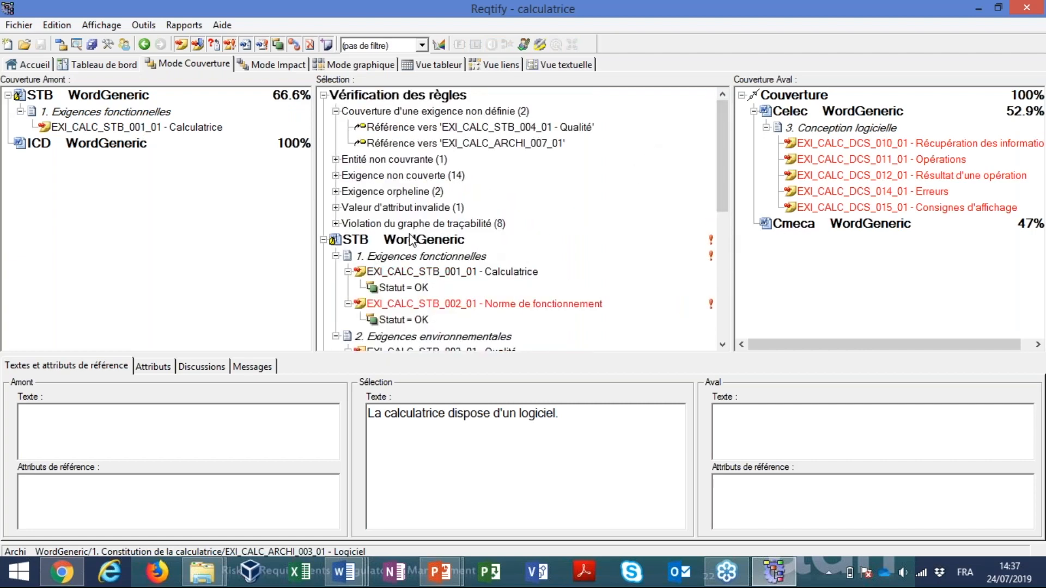
Trace the invalid attribute value Categorie = Electronic to its requirement in Celec and compare it with the category of EXI_CALC_DCS_006_01
left_click(336, 208)
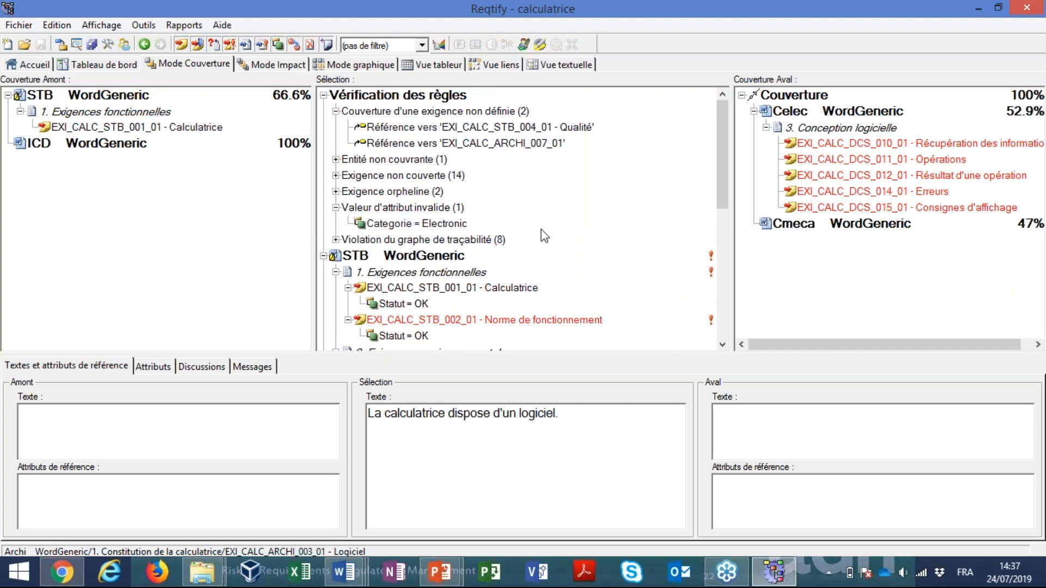
double_click(397, 226)
left_click_drag(724, 234, 725, 271)
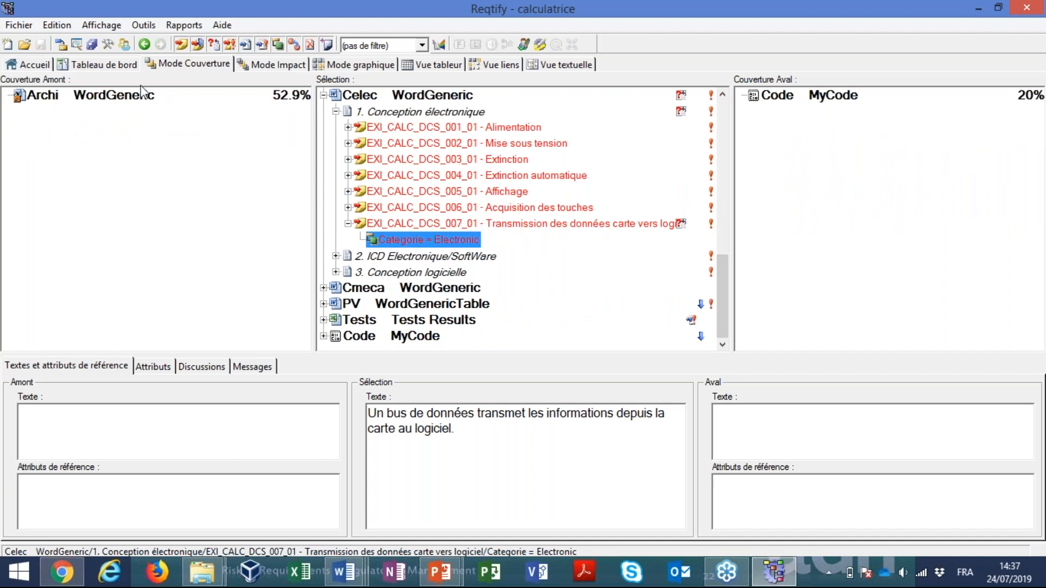
left_click(348, 208)
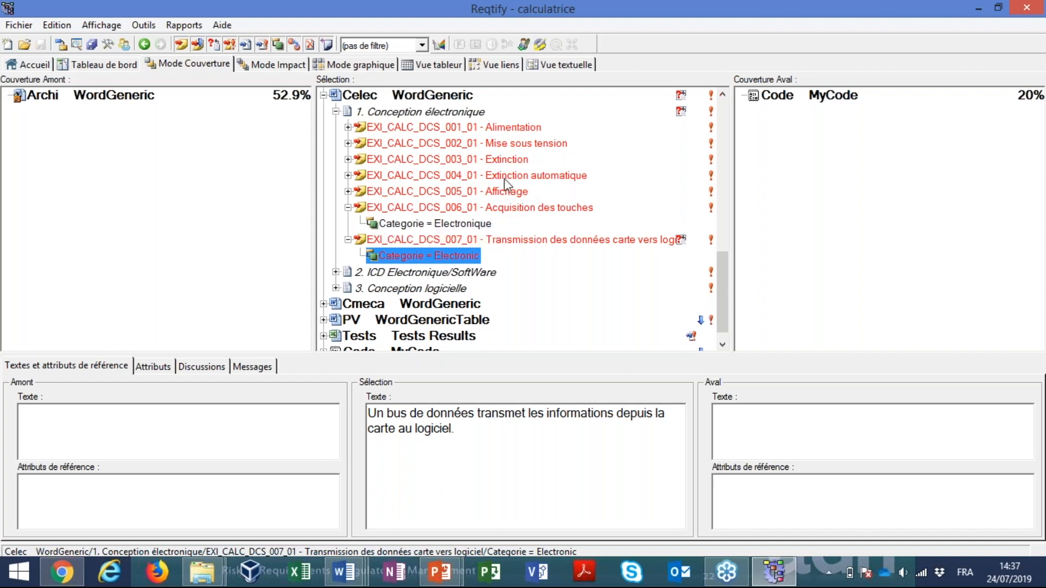
From the uncovered requirements in the rule check, locate EXI_CALC_STB_002_01 in STB and inspect its downstream coverage in PV and Archi
left_click_drag(718, 276, 705, 136)
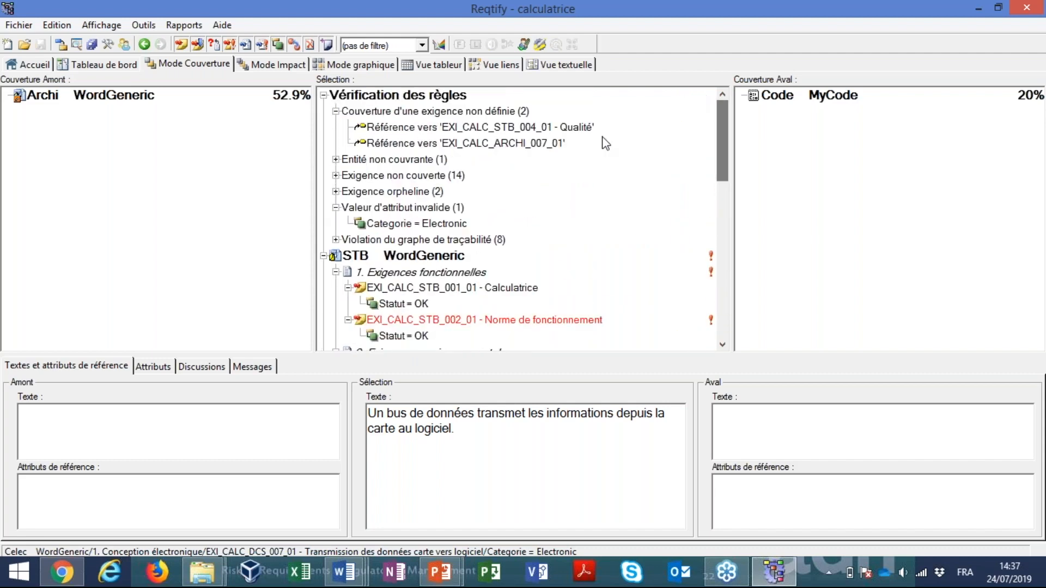
left_click(336, 175)
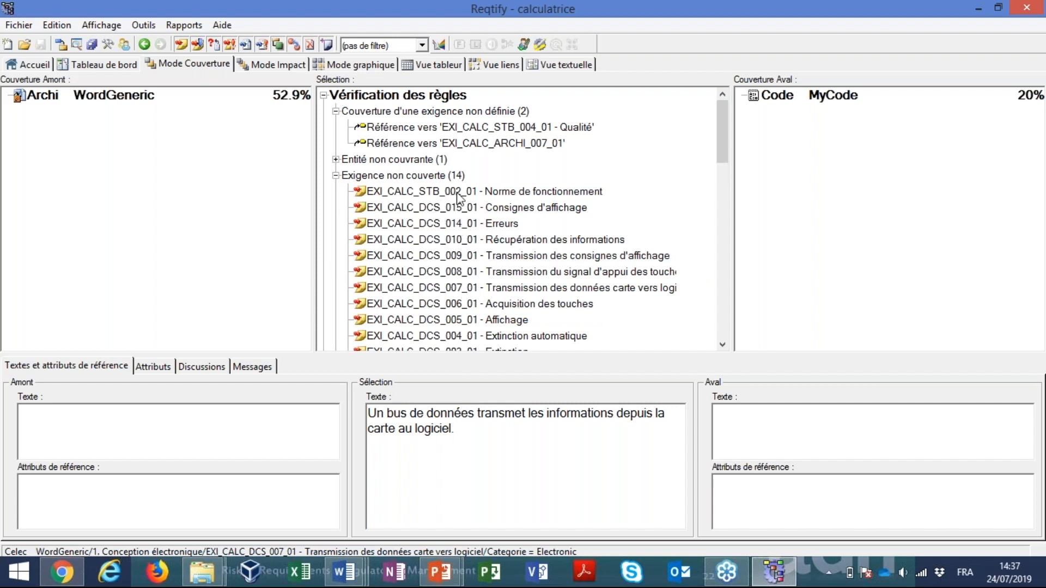
left_click(468, 194)
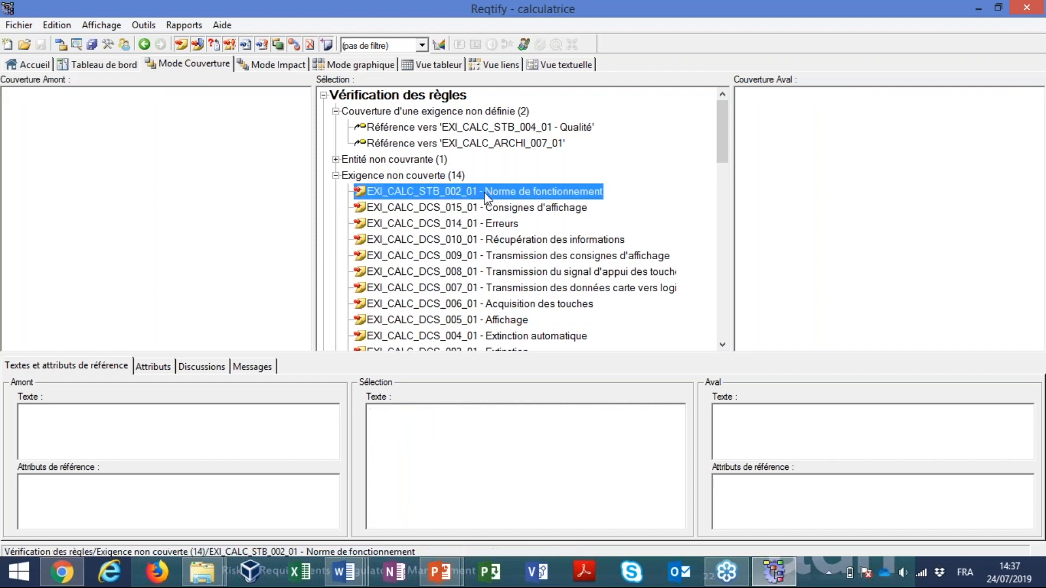
double_click(482, 194)
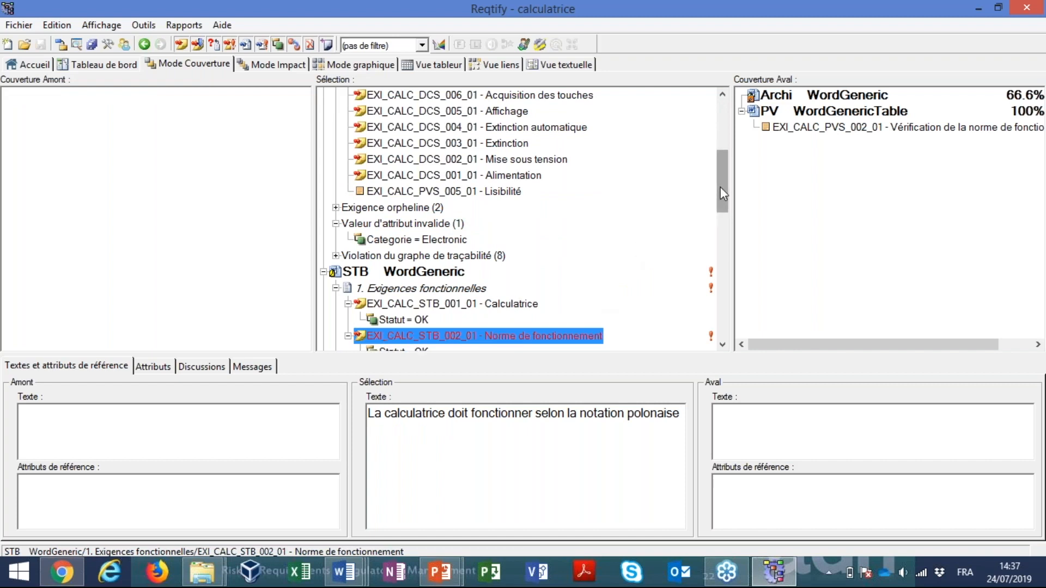
left_click_drag(721, 194, 721, 207)
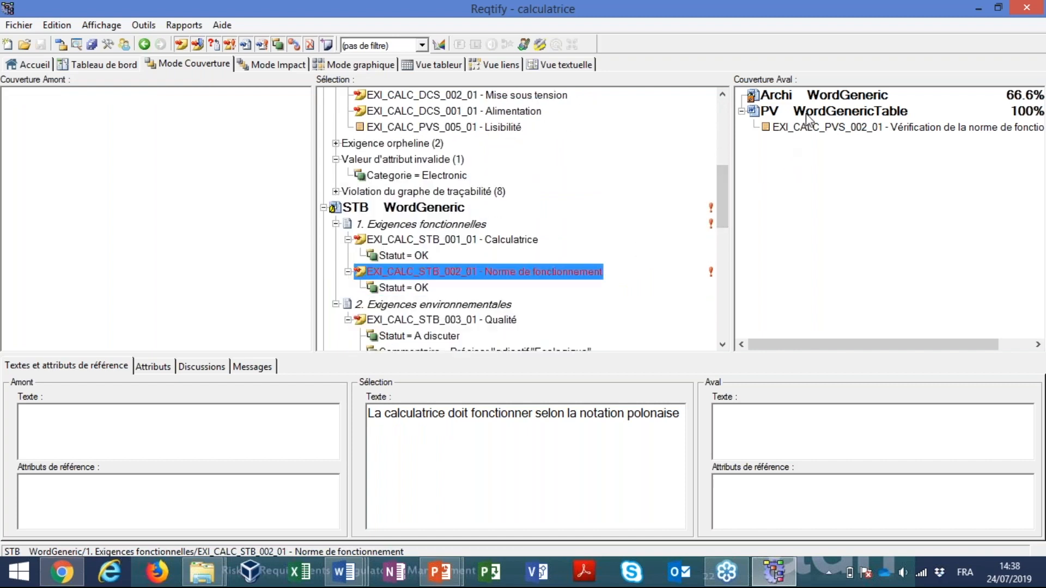
left_click(795, 127)
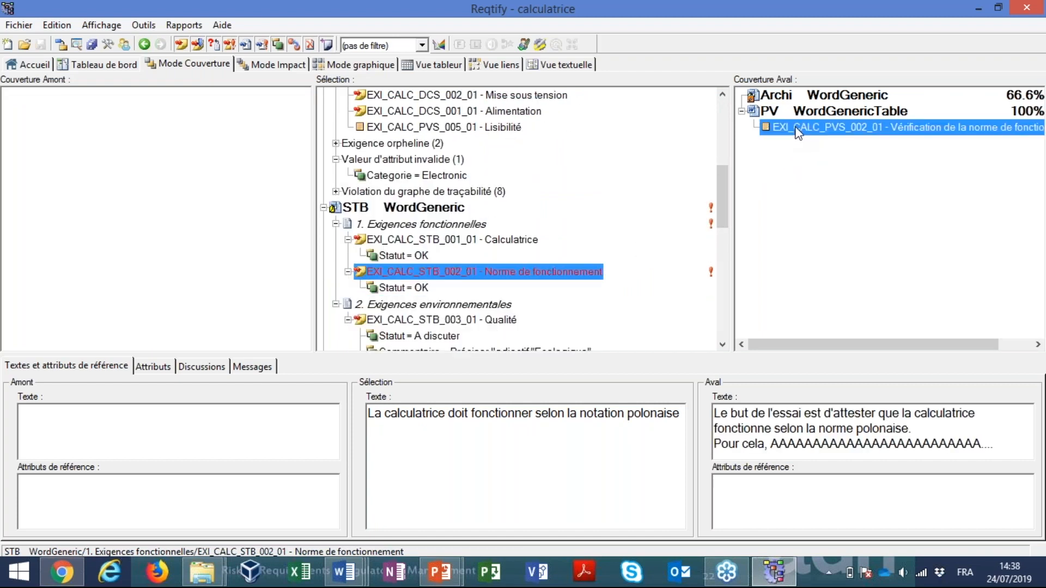
left_click(774, 98)
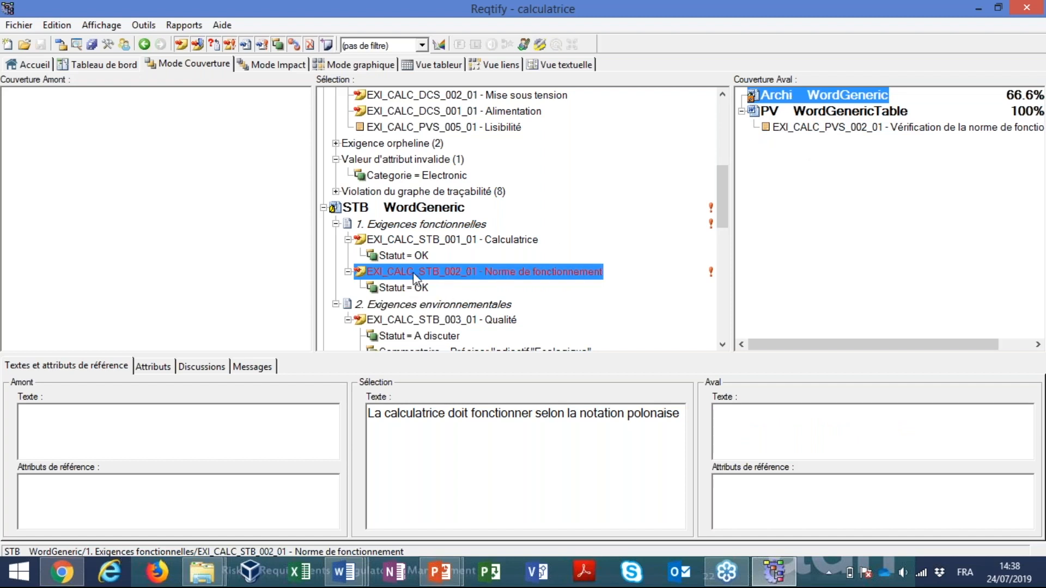
Go to the Archi document and open its section 2, Rôle de l'électronique, in the source Word file
double_click(788, 99)
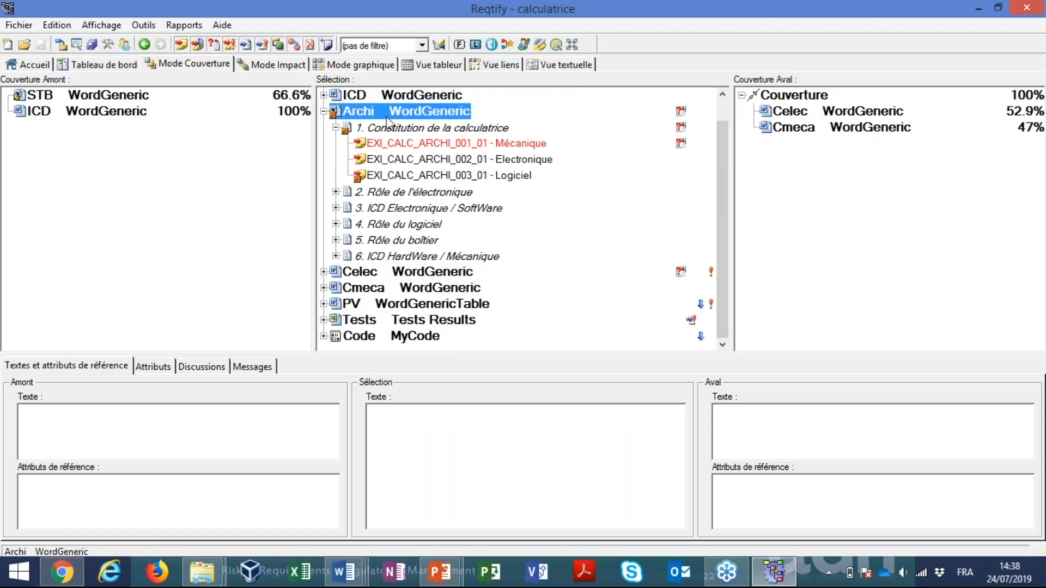
double_click(395, 193)
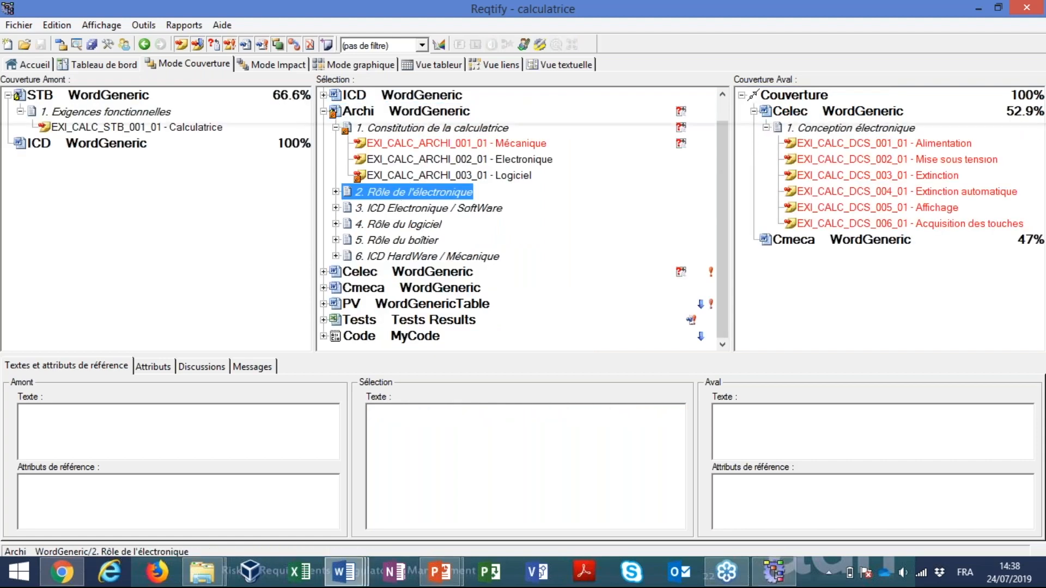
scroll(660, 364, "down", 2)
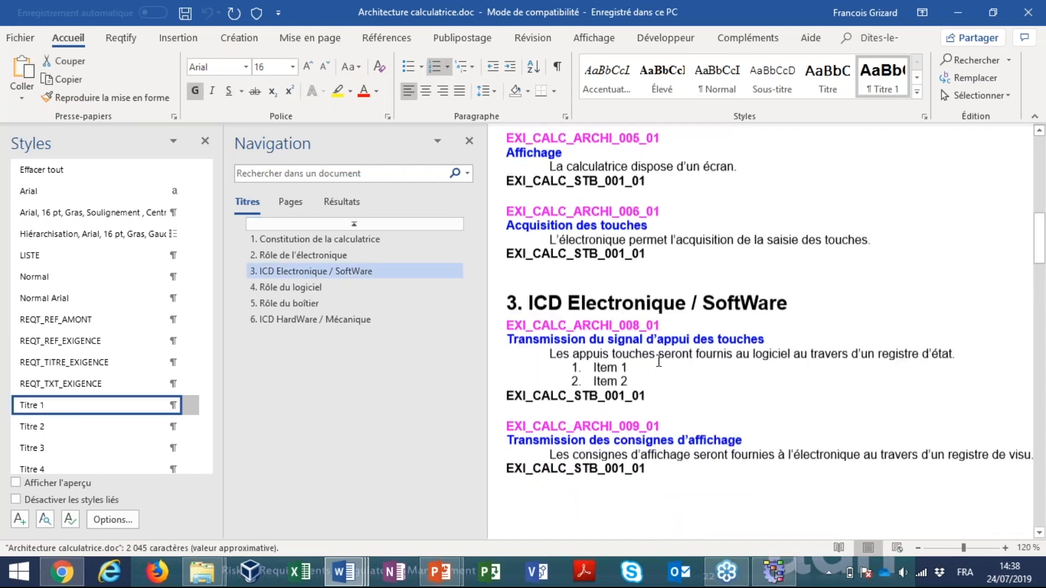
Add an upstream reference EXI_CALC_STB_002_01 under requirement EXI_CALC_ARCHI_006_01 by duplicating its existing reference line and changing the number
left_click(515, 233)
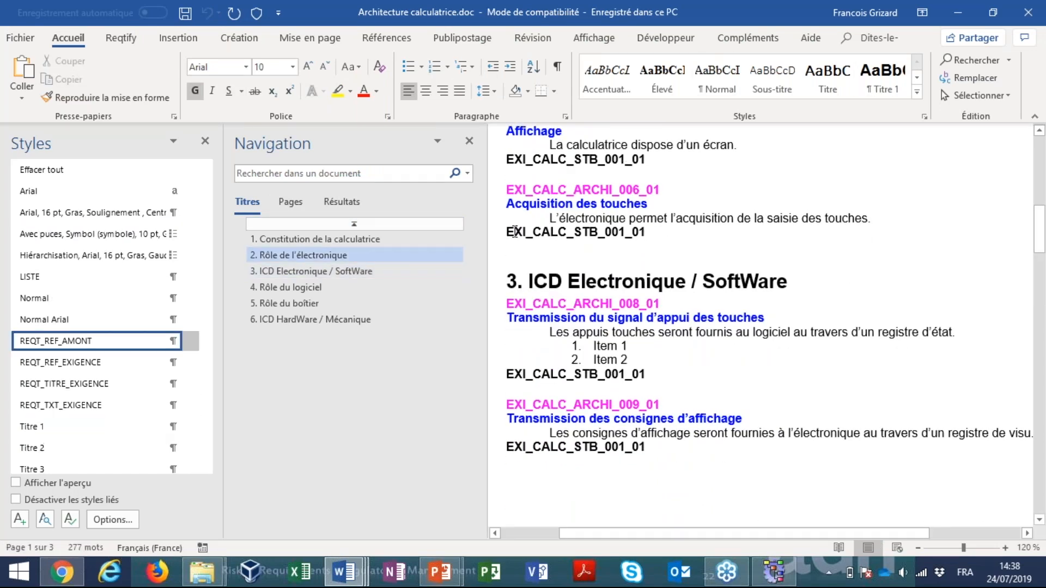
left_click_drag(513, 231, 646, 231)
key("ctrl+c")
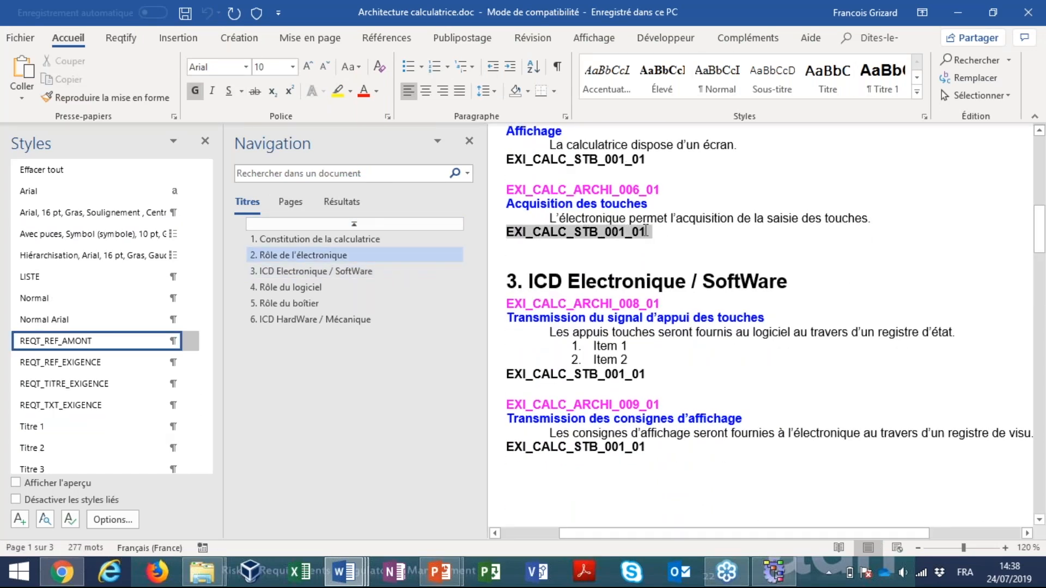
left_click(661, 235)
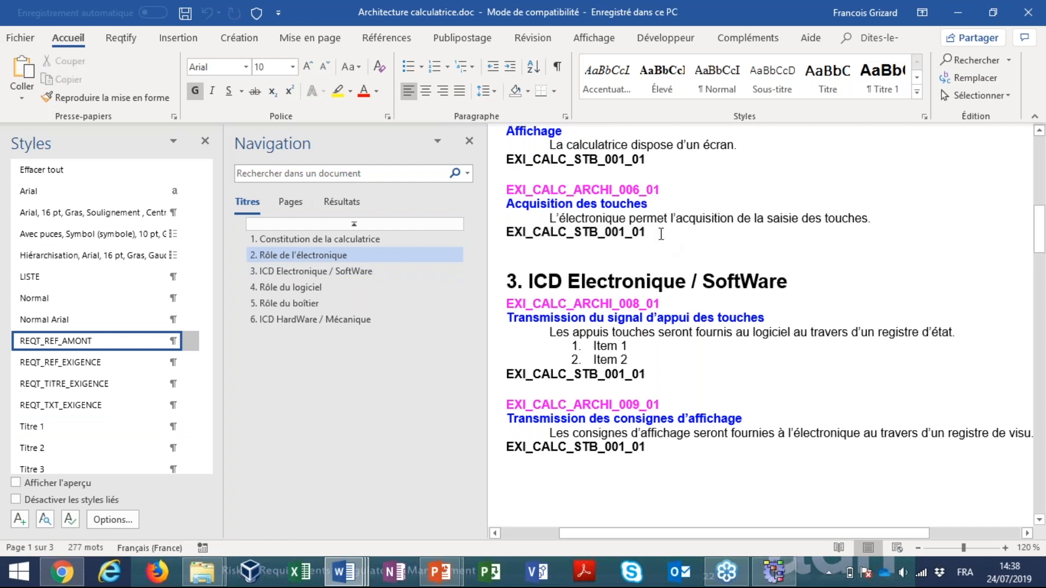
key("Return")
key("ctrl+v")
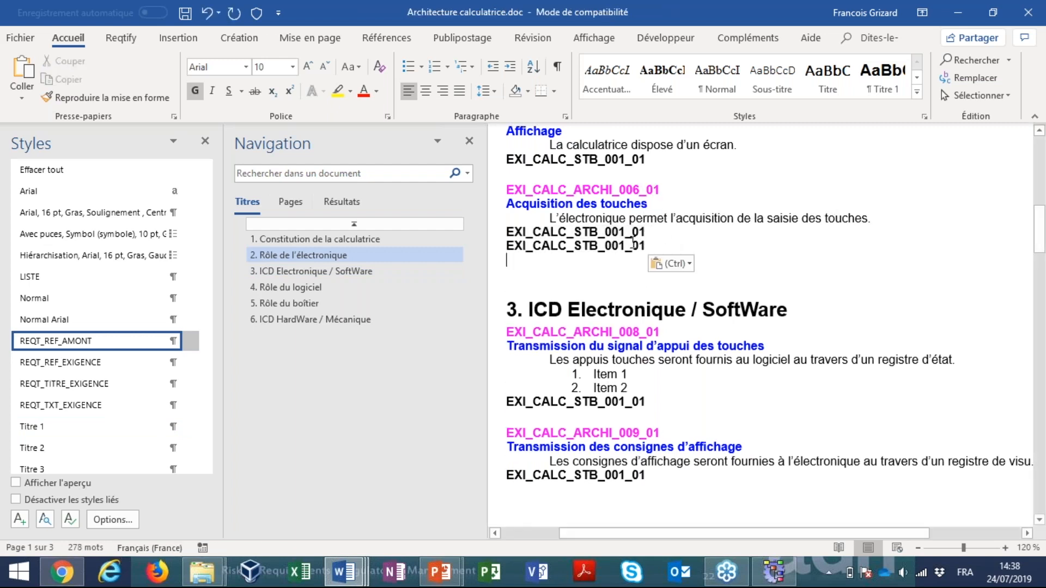
key("BackSpace")
type("2")
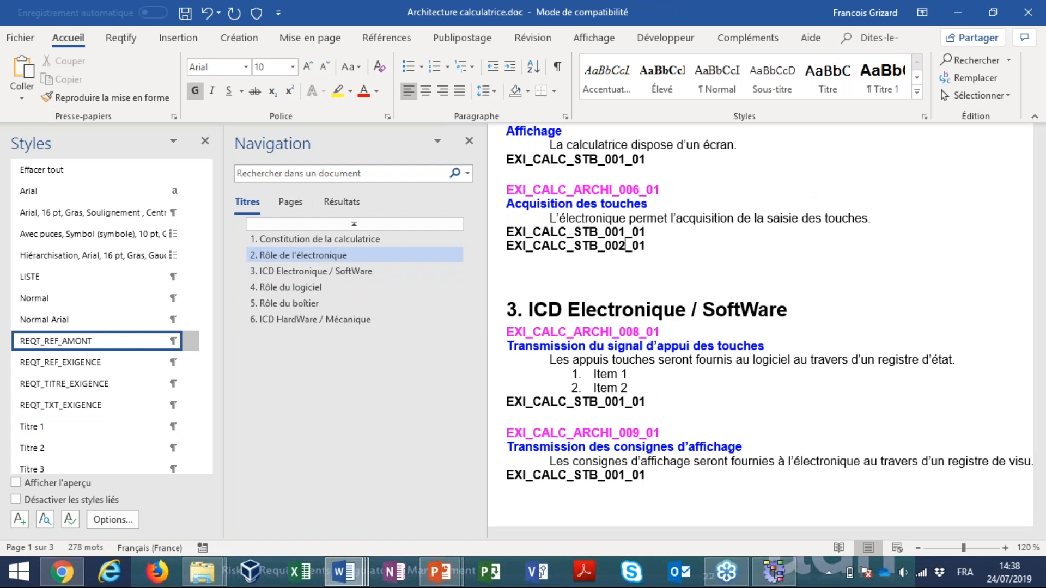
Save and close Architecture calculatrice.doc, and reanalyse the modified document in Reqtify
key("ctrl+s")
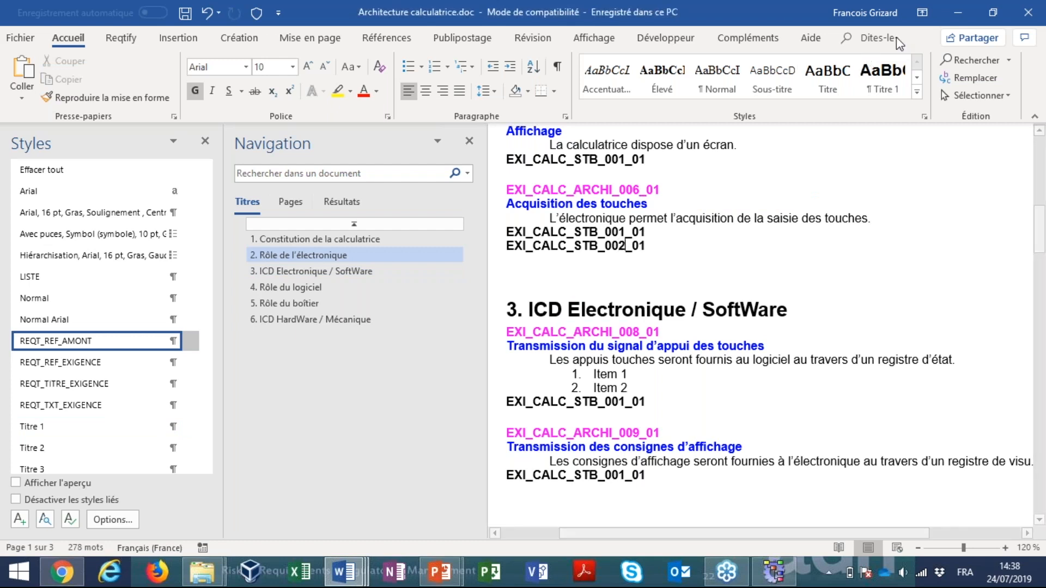
left_click(1029, 12)
left_click(504, 342)
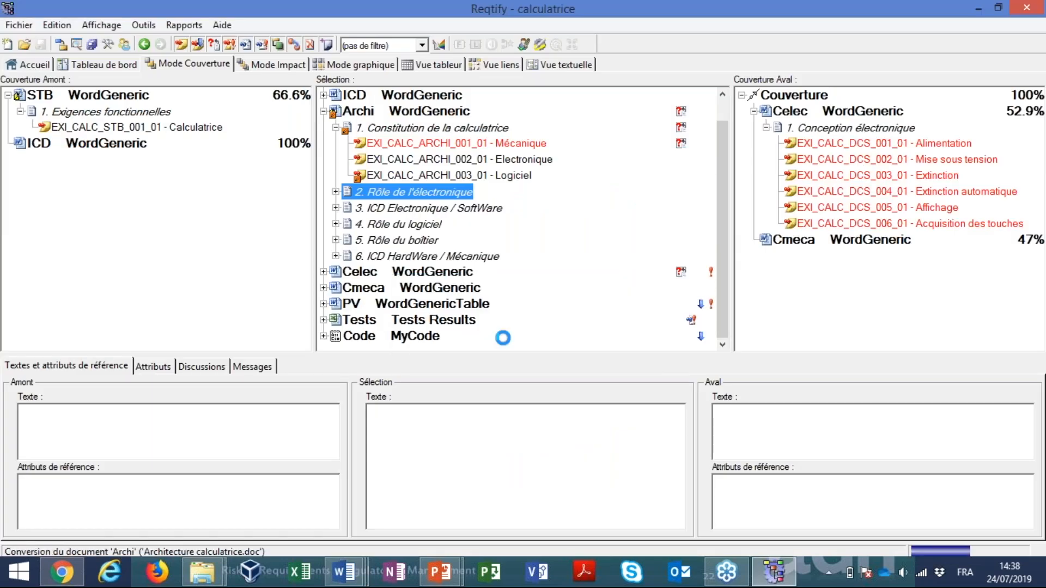
Expand Rôle de l'électronique in Archi and check the downstream coverage of EXI_CALC_STB_002_01 under STB's functional requirements
left_click(336, 192)
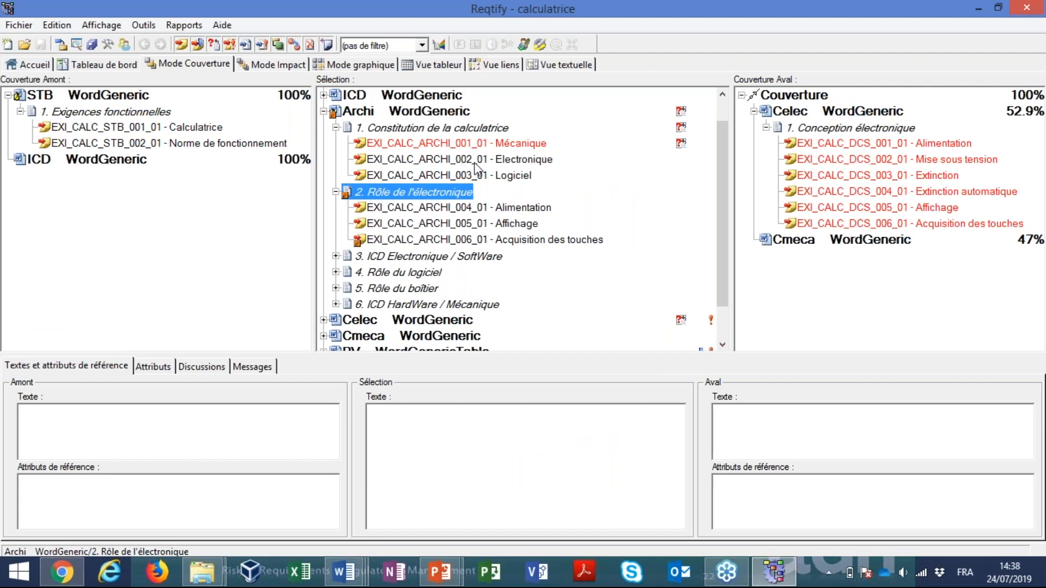
left_click(323, 112)
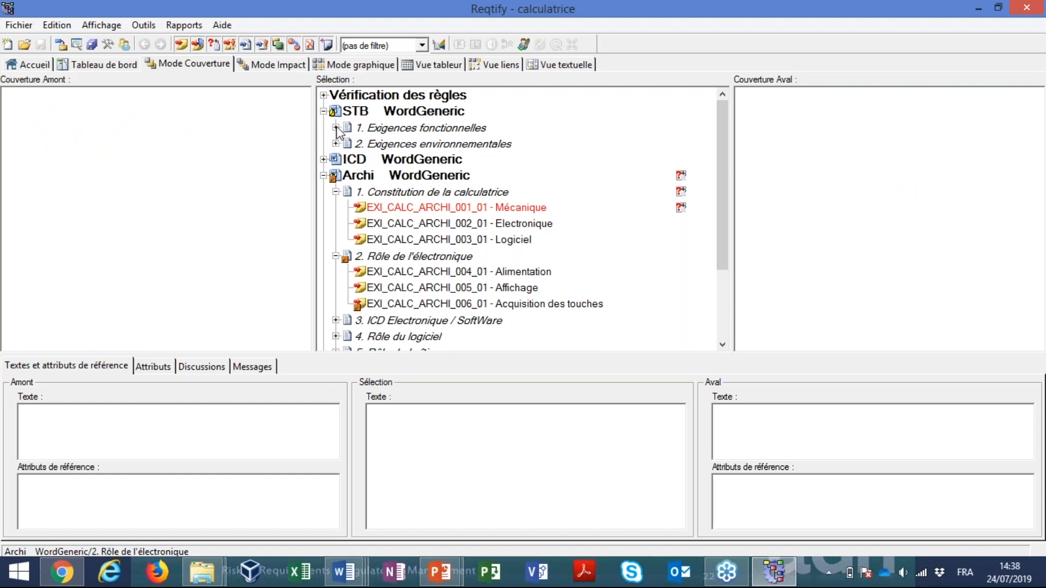
left_click(336, 129)
left_click(417, 160)
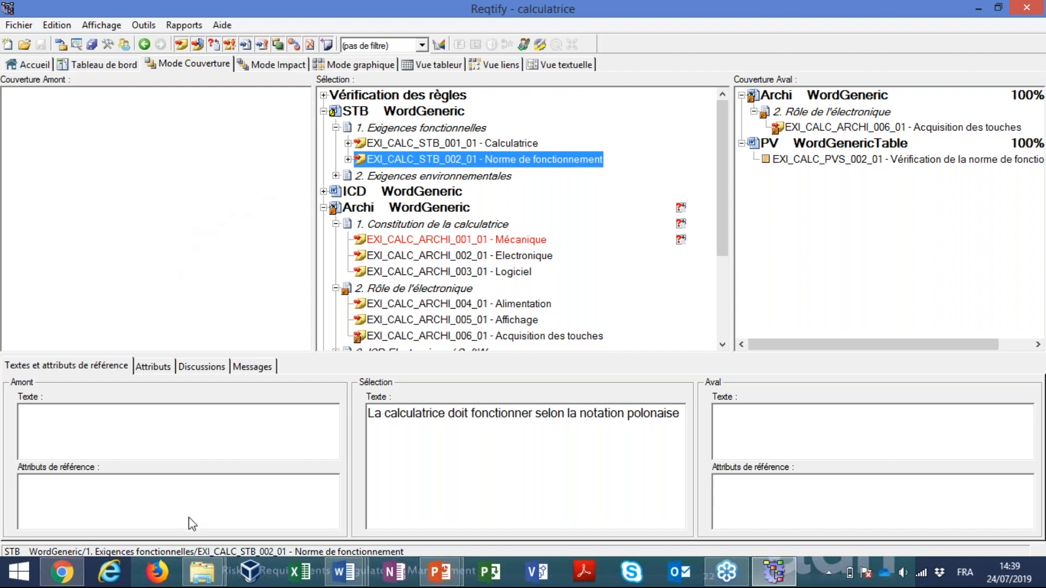
Switch to File Explorer and open the project Demo Reqtify.rqtf from the Demo Reqtify ADN folder
left_click(202, 572)
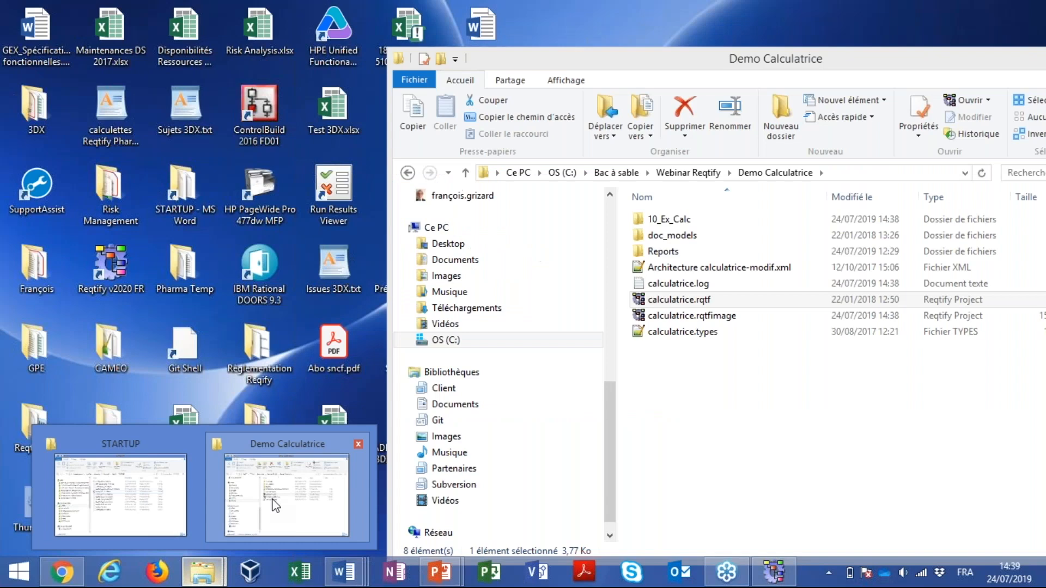
left_click(275, 506)
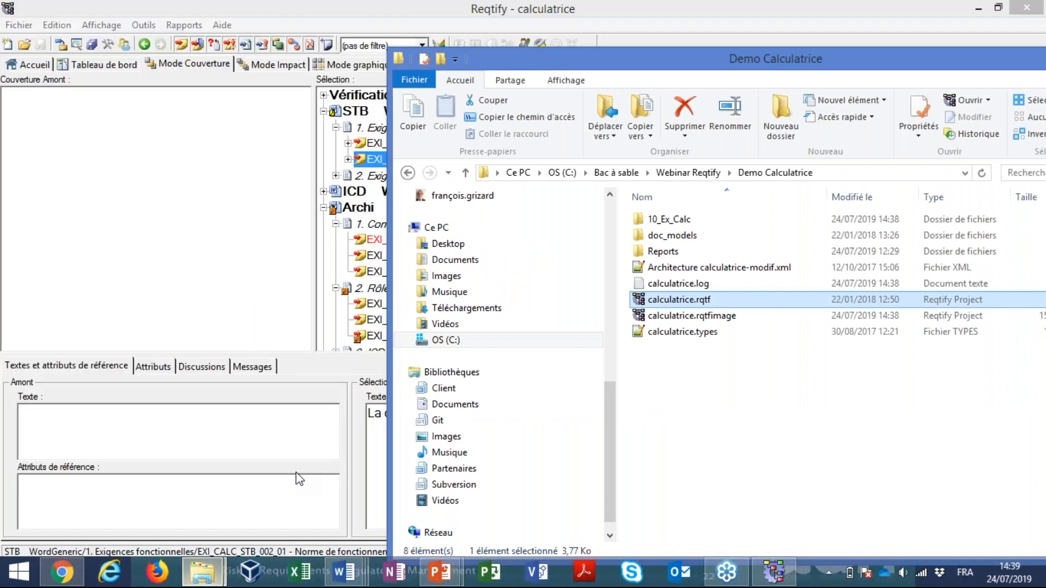
left_click(466, 173)
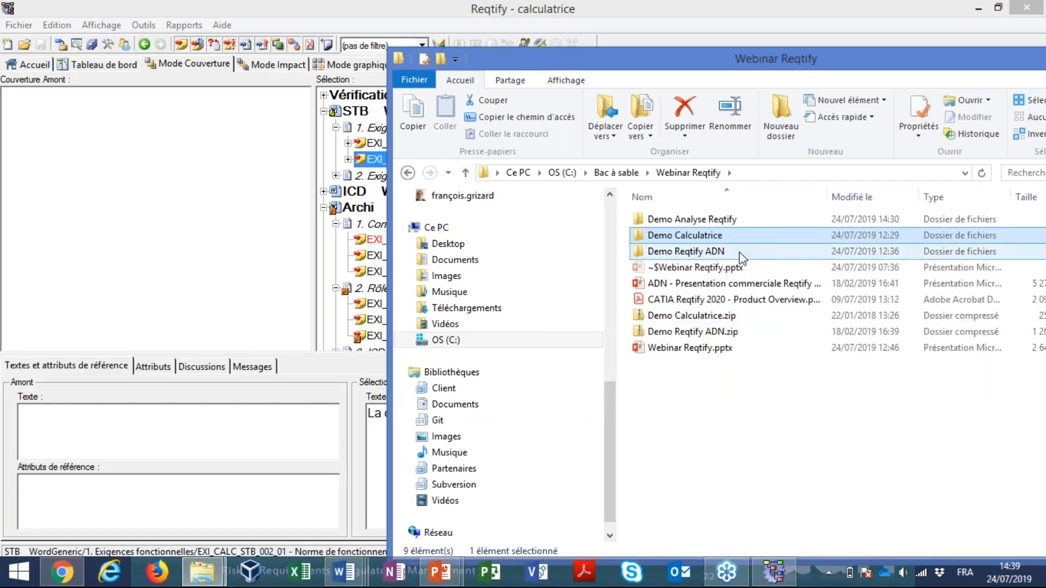
double_click(711, 256)
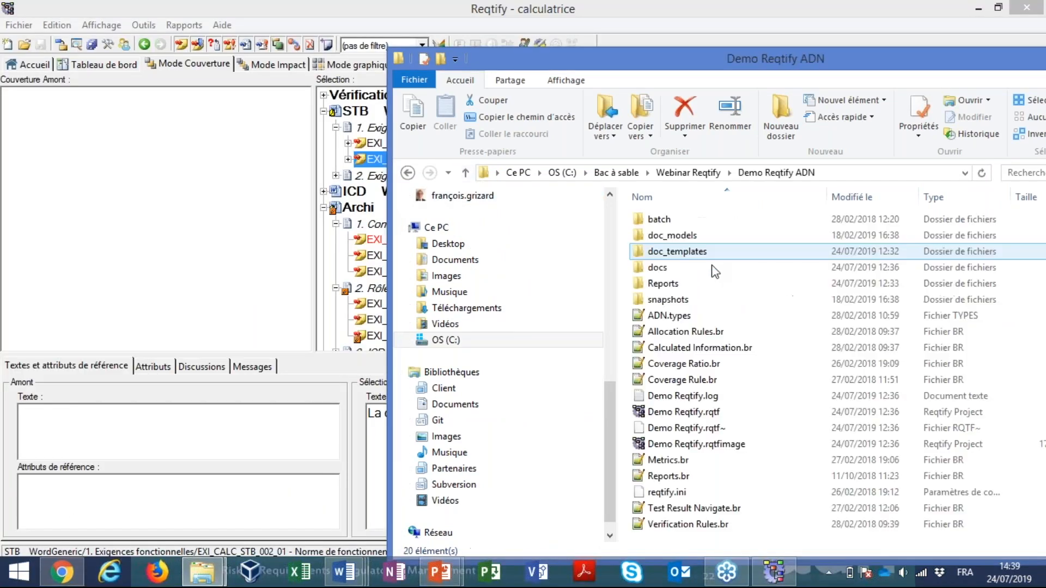
double_click(685, 412)
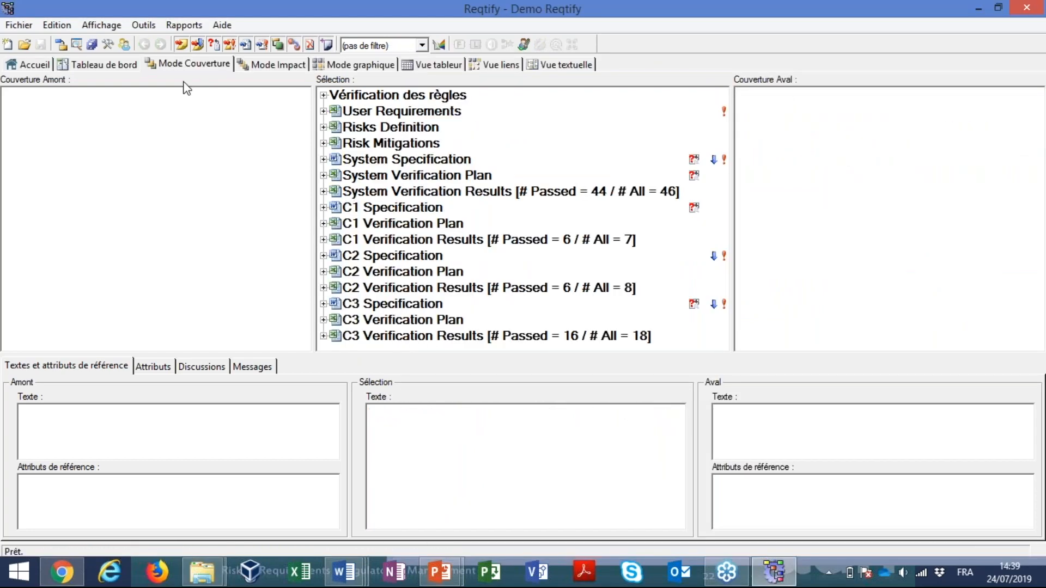
Show the project's dashboard, collapse the undefined-requirement coverage rule and inspect the Allocation non couverte rule
left_click(97, 66)
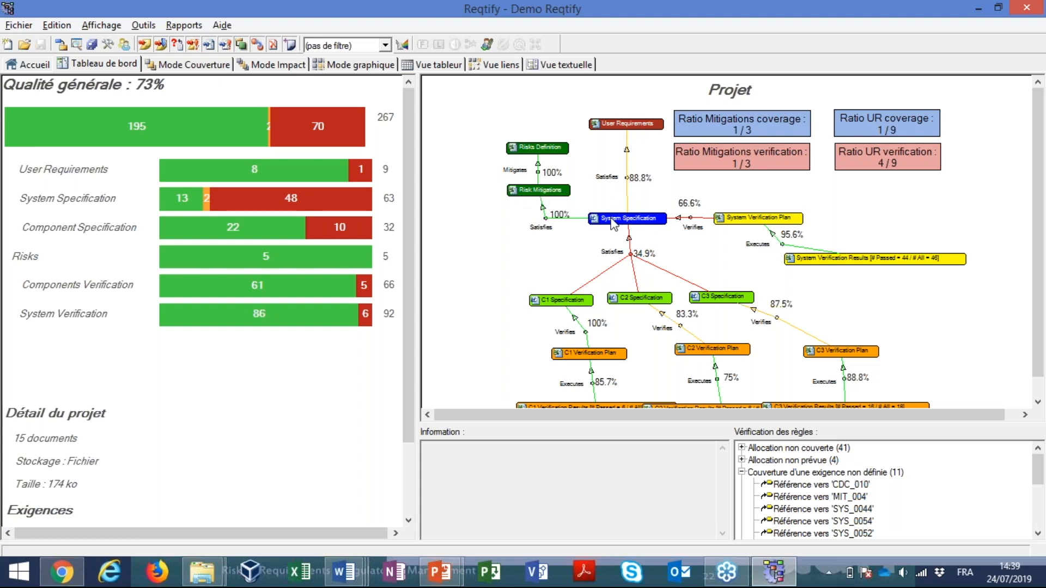
left_click(742, 472)
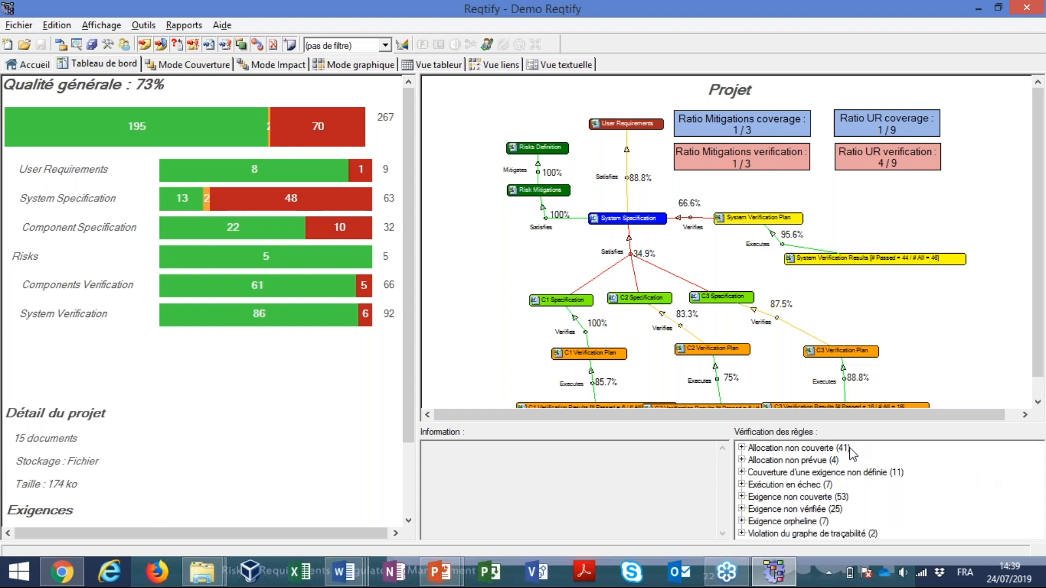
left_click(760, 450)
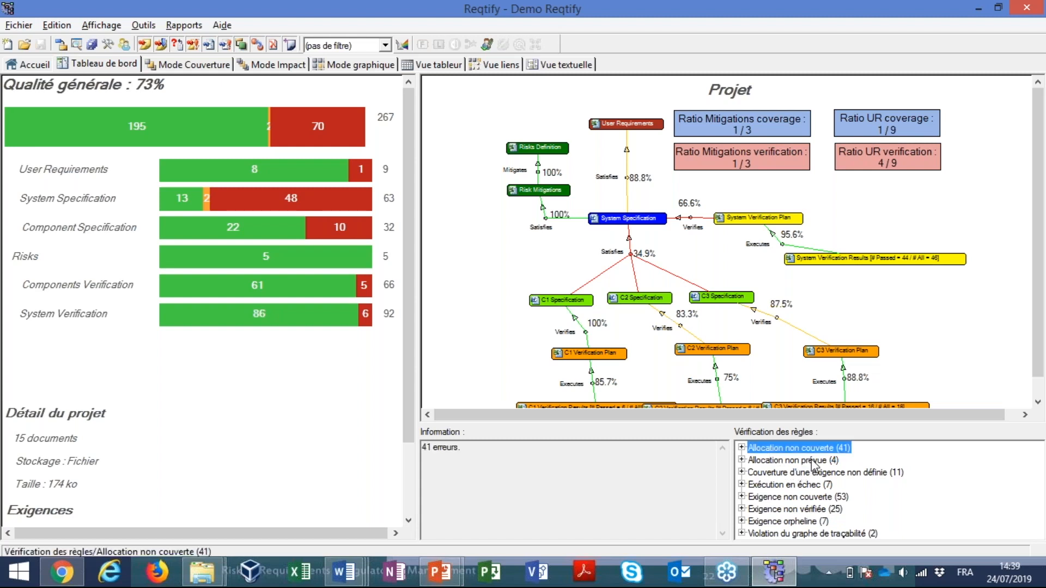
Expand the Allocation non couverte rule and review the requirements listed under it
left_click(742, 449)
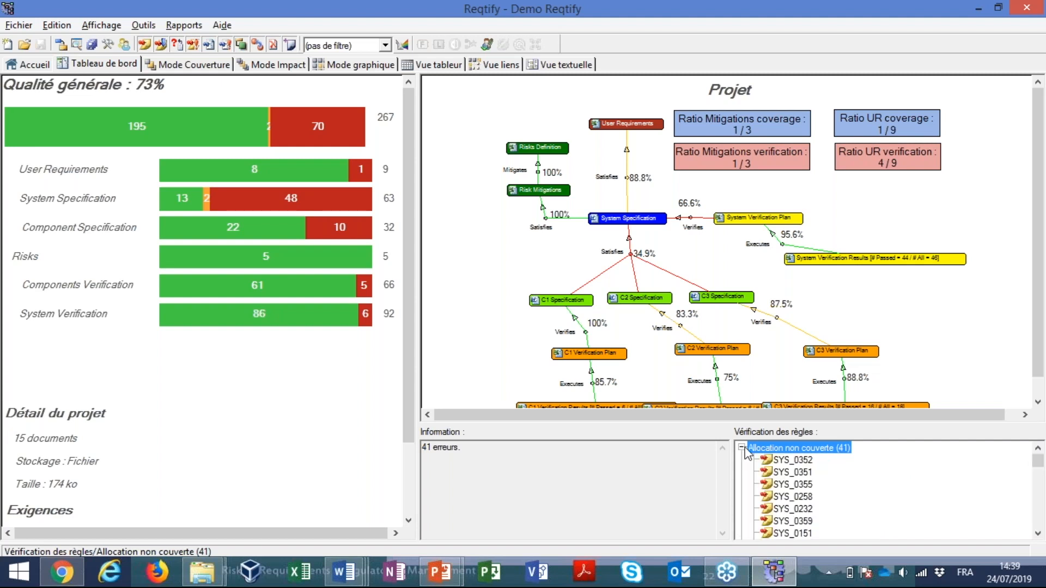
scroll(777, 474, "down", 1)
scroll(780, 477, "down", 2)
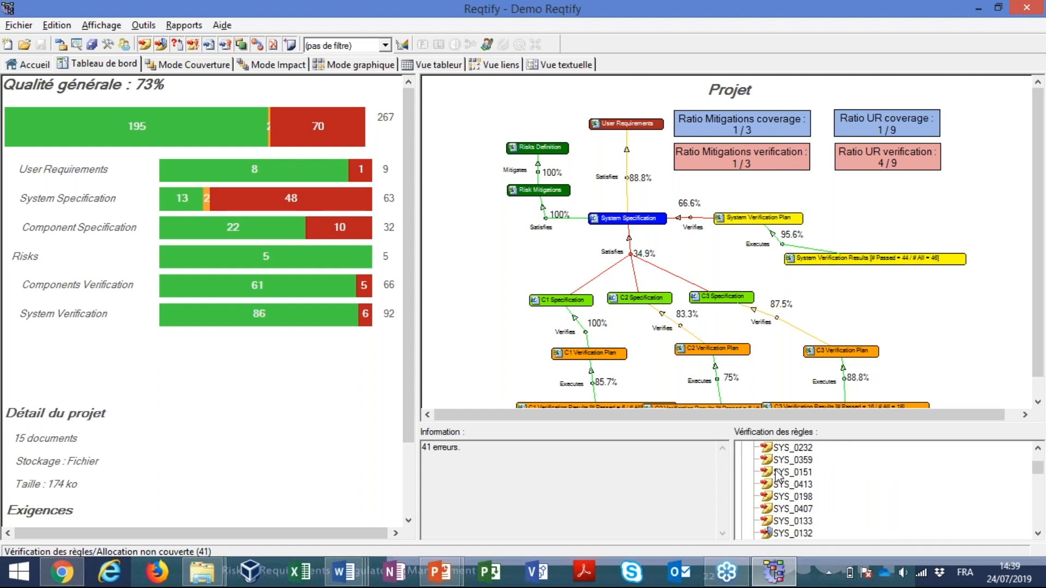
scroll(788, 478, "down", 2)
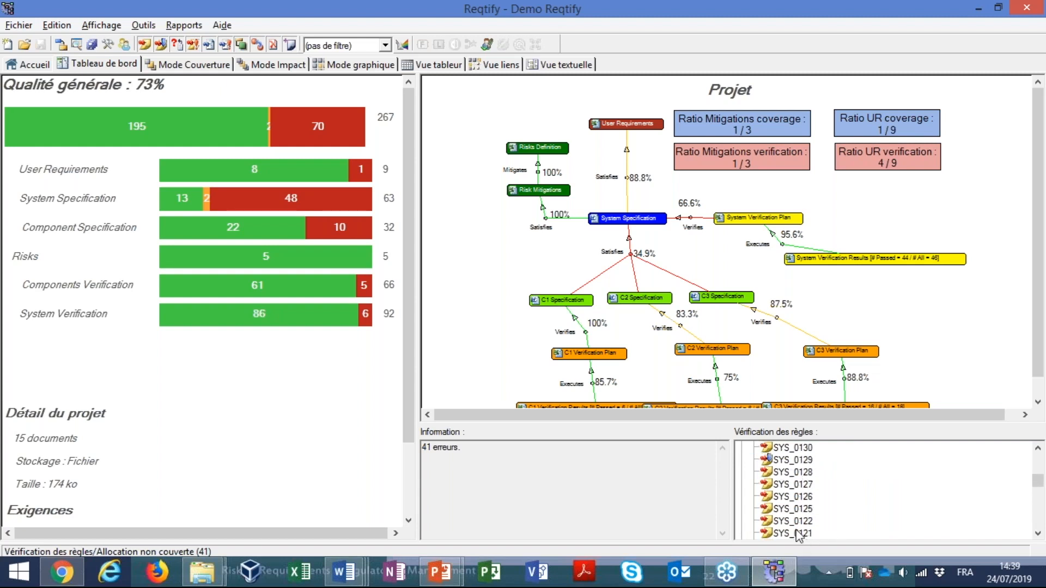
scroll(796, 523, "down", 1)
scroll(801, 520, "down", 5)
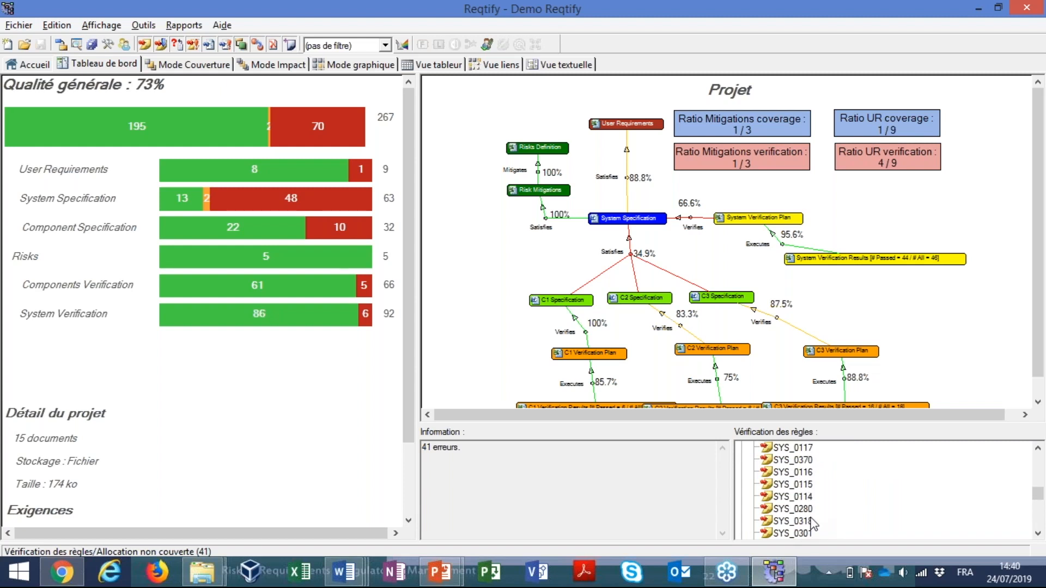
scroll(810, 515, "down", 3)
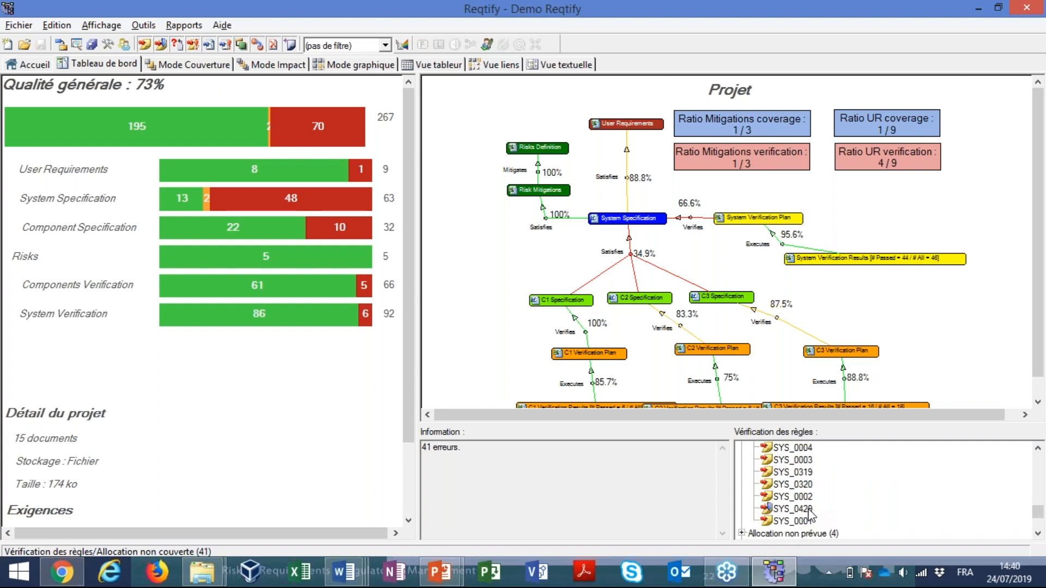
scroll(811, 512, "up", 3)
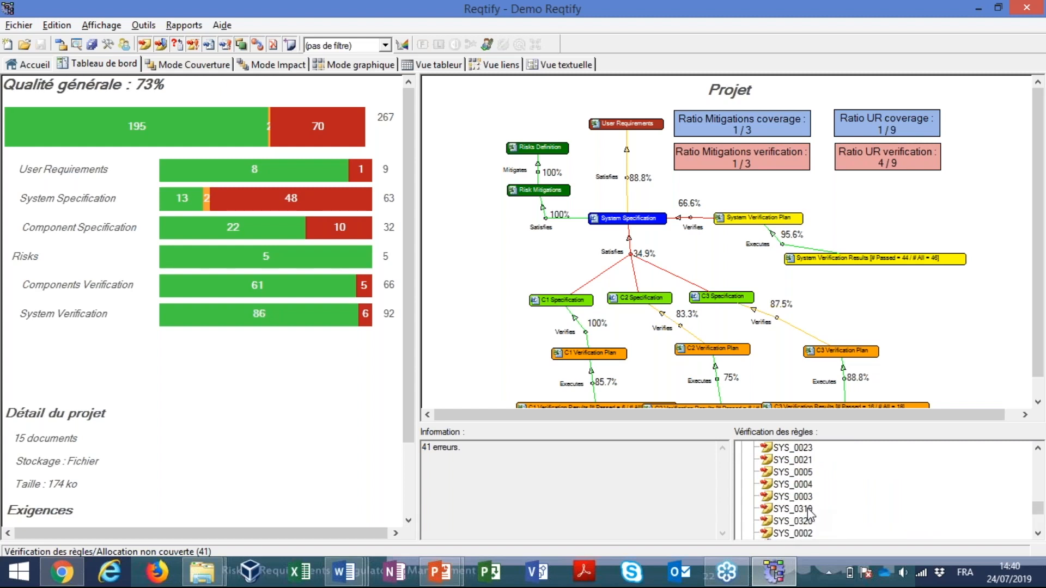
scroll(810, 512, "up", 3)
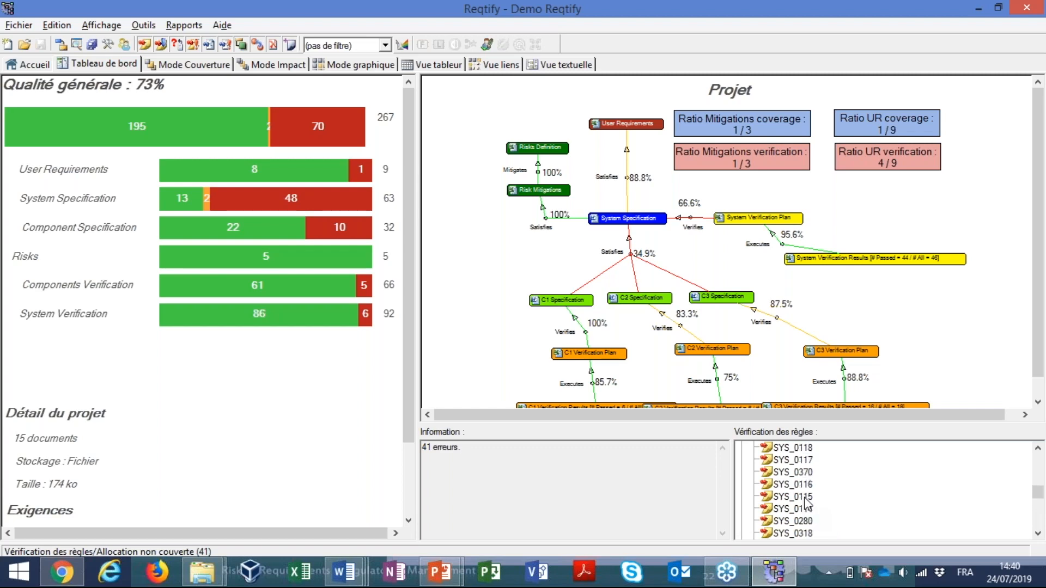
Open requirement SYS_0118 from the rule's violations in coverage mode and expand its attributes under 2.3.1. Reliability
double_click(803, 474)
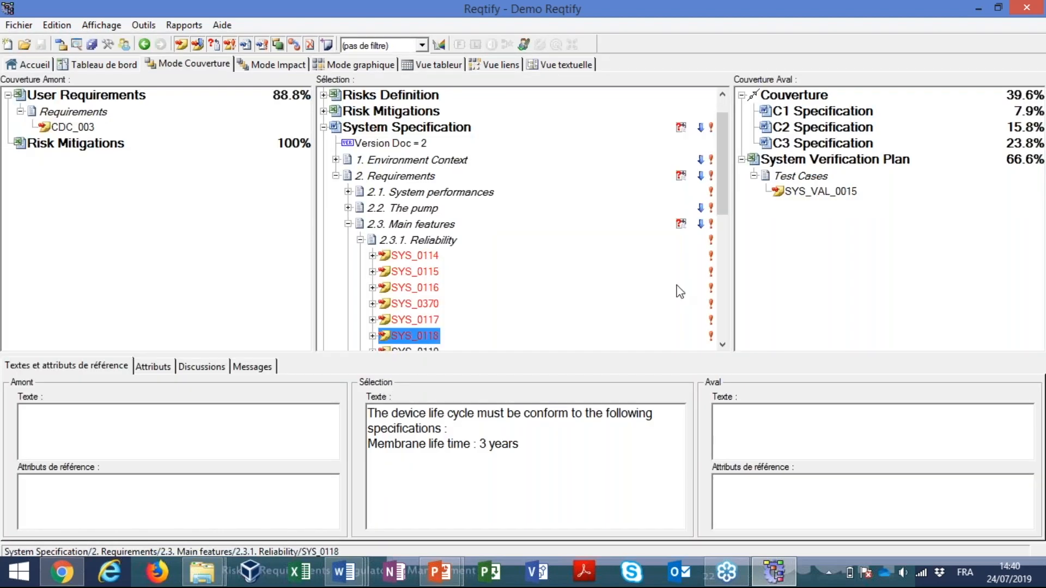
left_click_drag(724, 200, 724, 241)
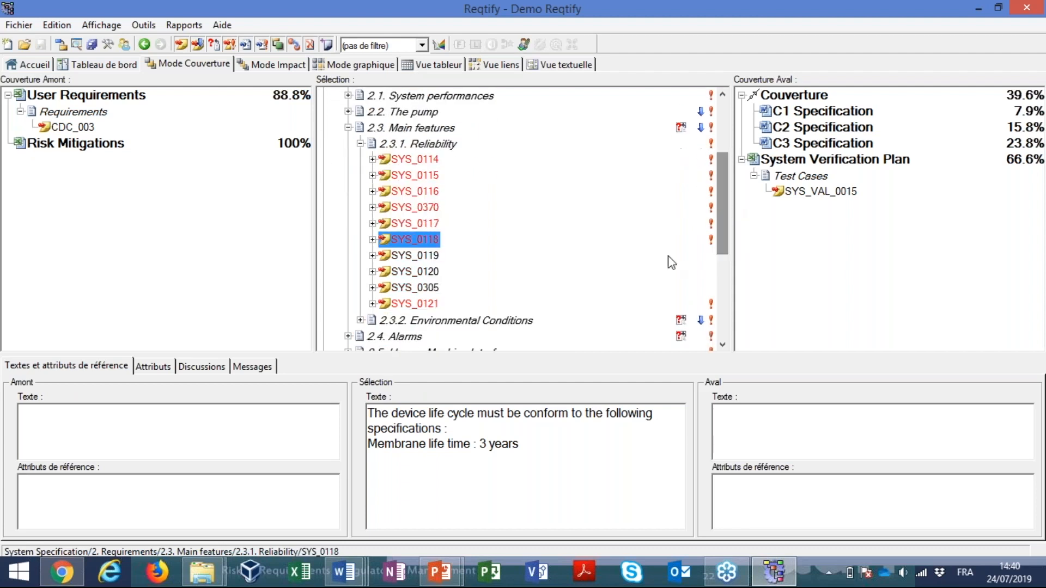
left_click(373, 240)
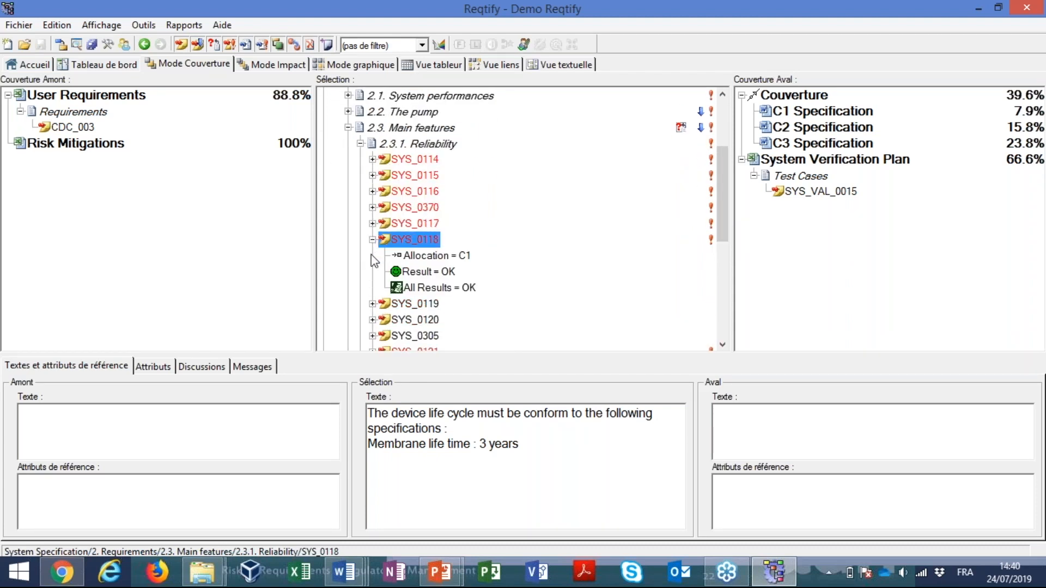
Open SYS_0118 in its source document System Specification.docx and examine its identifier, allocation, Covers line and description
double_click(397, 239)
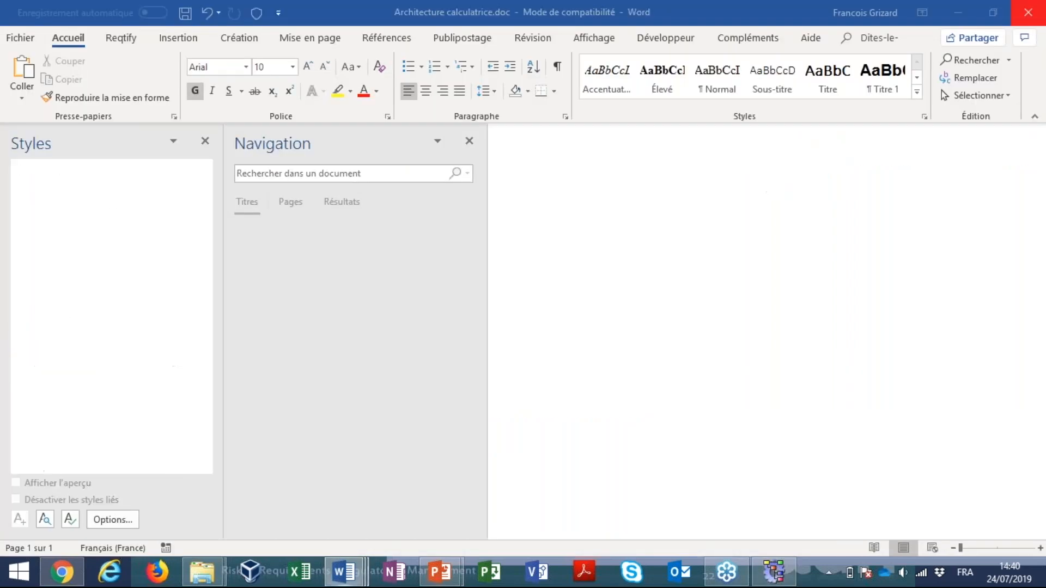
left_click_drag(507, 151, 592, 153)
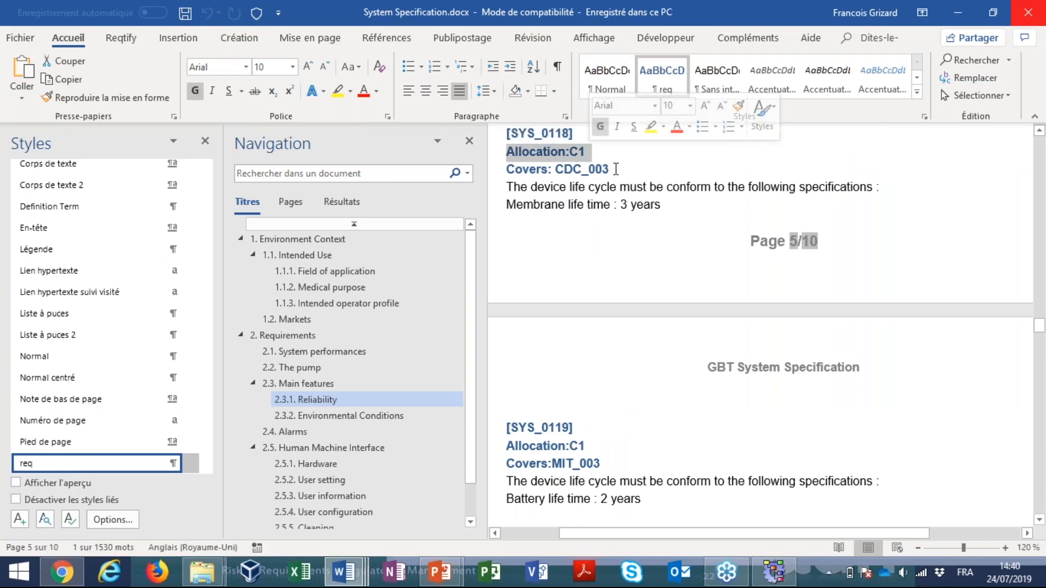
left_click(512, 134)
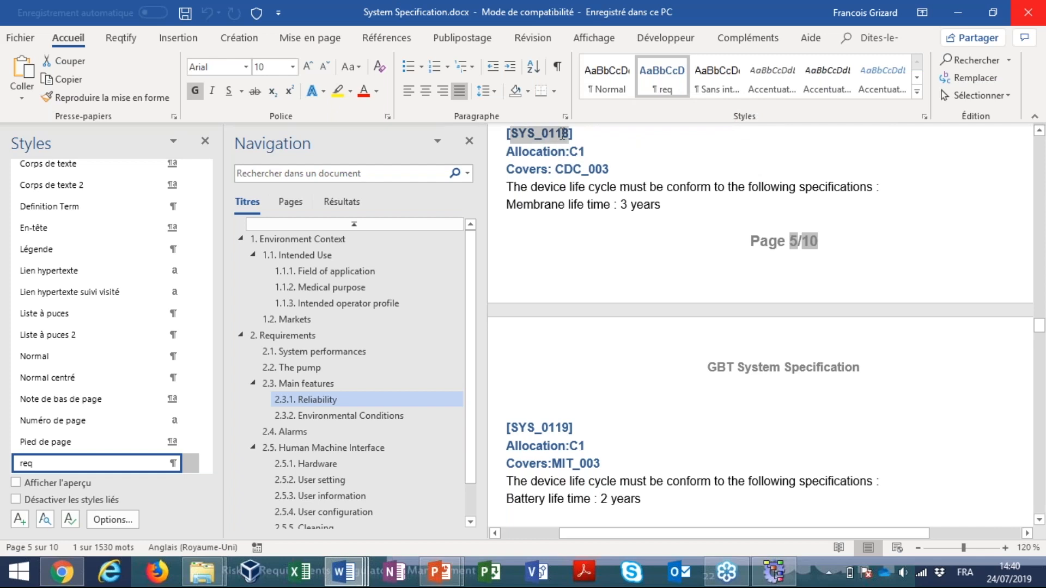
left_click(521, 151)
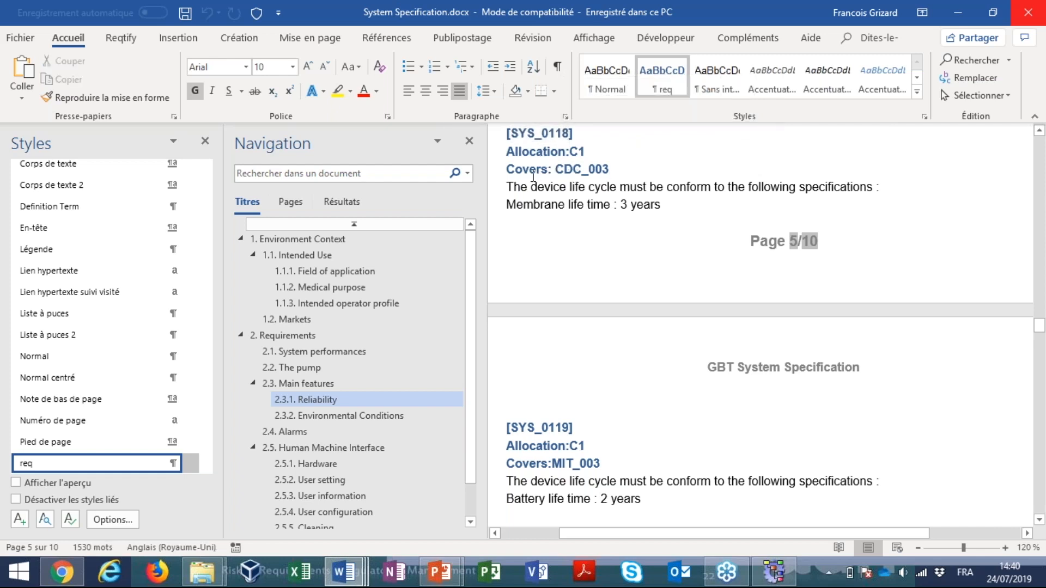
left_click_drag(529, 169, 611, 170)
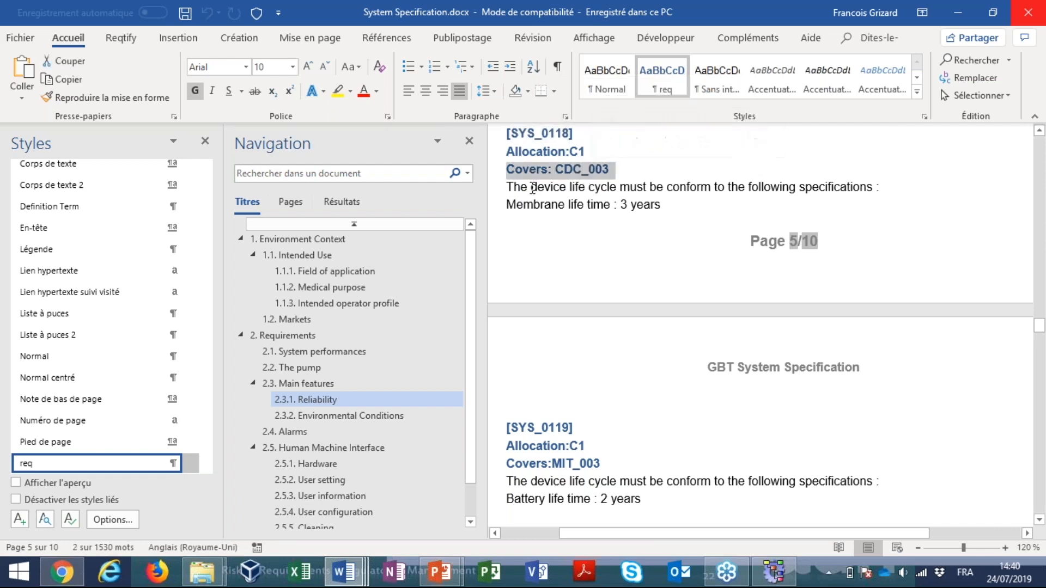
left_click_drag(531, 187, 663, 204)
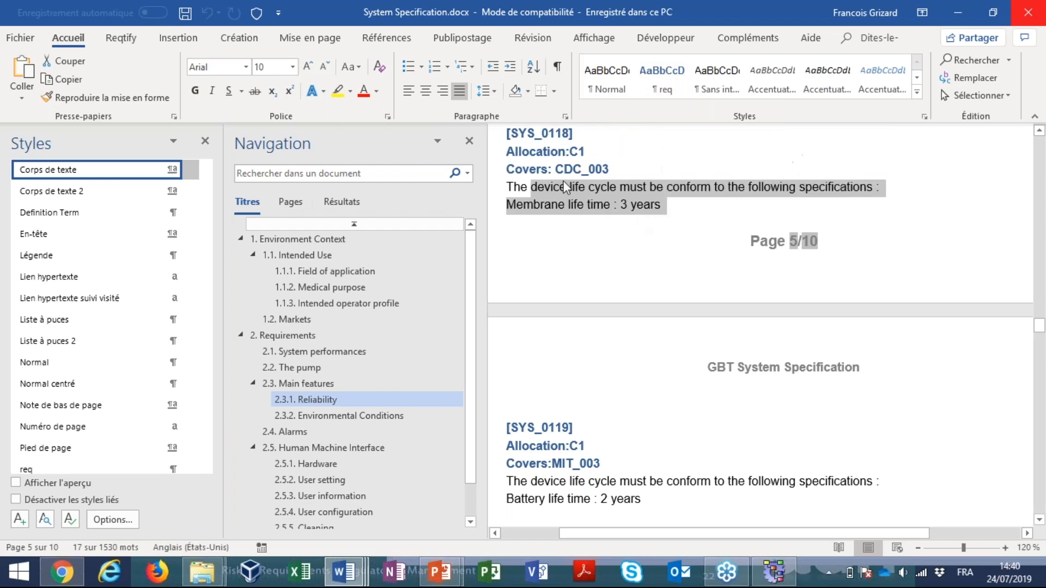
Switch back to Reqtify and show the Demo Reqtify project's dashboard with its traceability graph
key("alt+Tab")
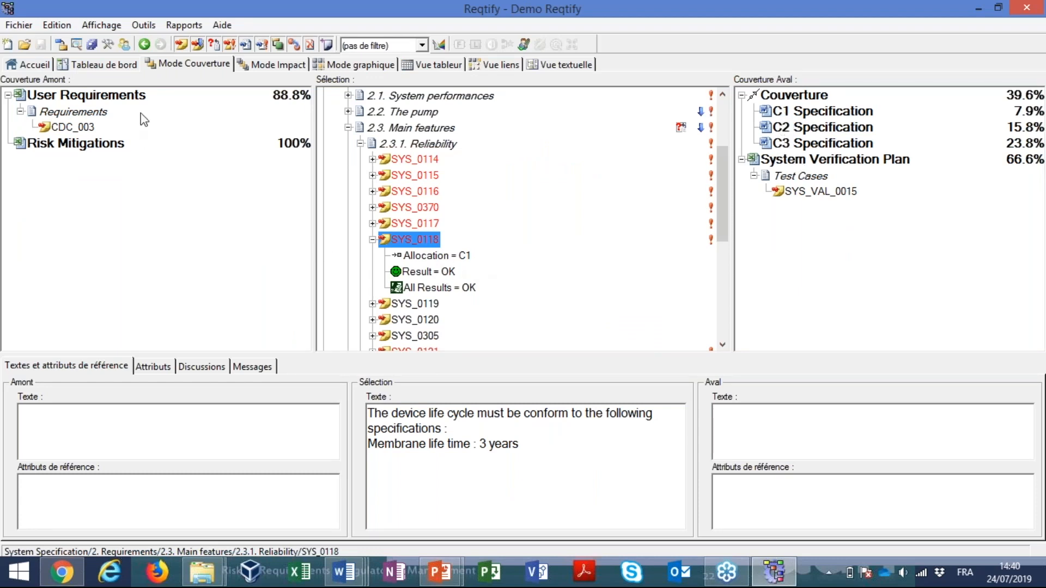
left_click(120, 64)
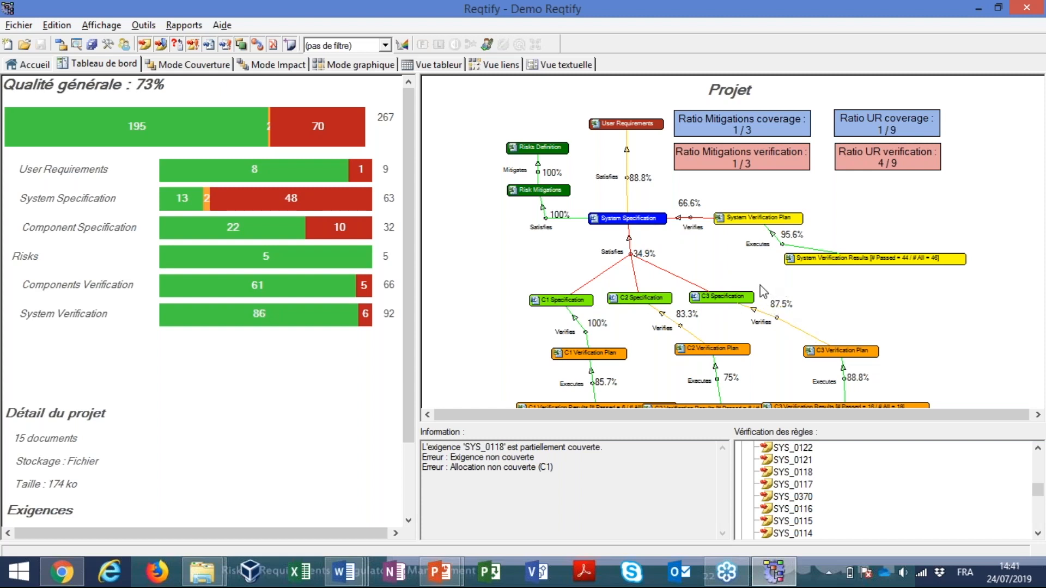
Show the System Specification requirements in the spreadsheet view and select SYS_0021, which is allocated to both C1 and C2
mouse_move(647, 225)
left_click(360, 64)
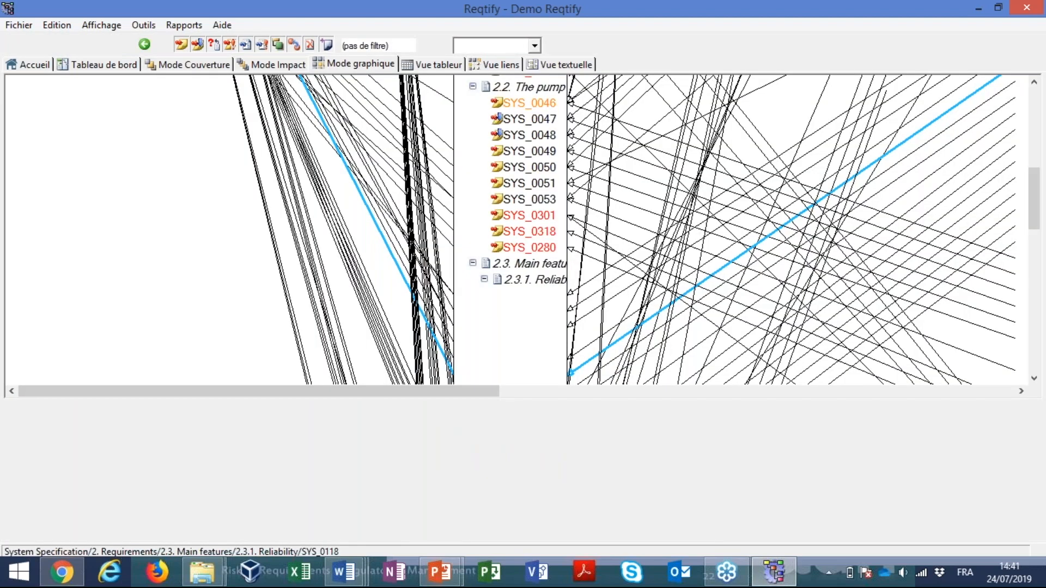
left_click(260, 67)
left_click(427, 65)
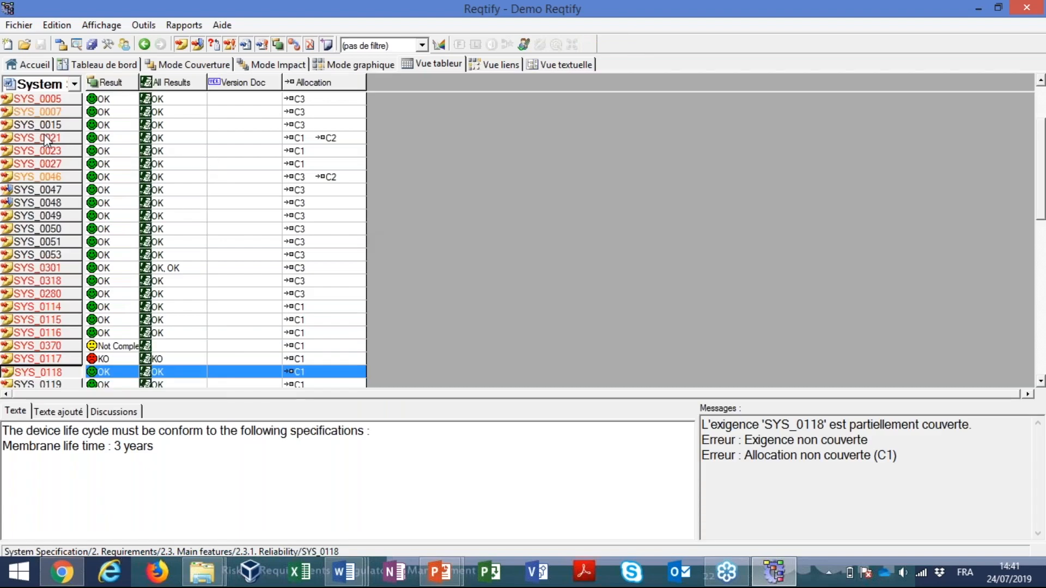
left_click(47, 140)
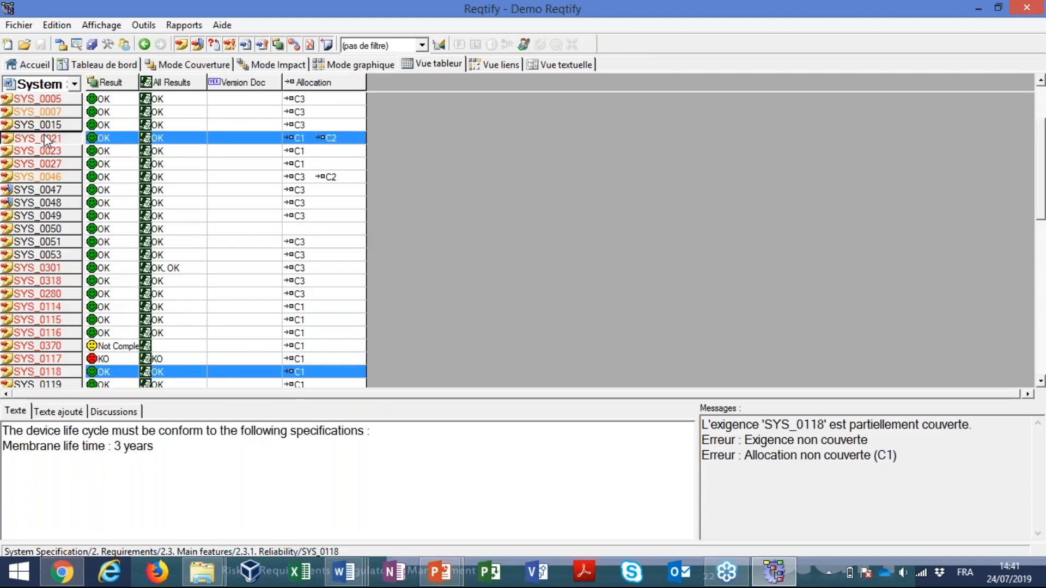
Show SYS_0021 in coverage mode, expand its attributes and inspect its allocations to C1 and C2
left_click(177, 68)
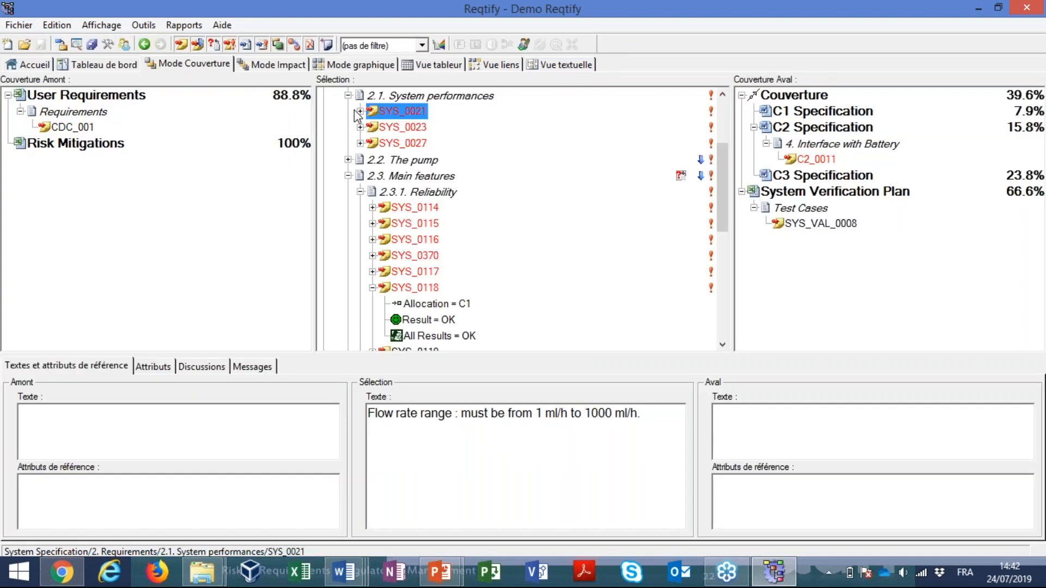
left_click(360, 111)
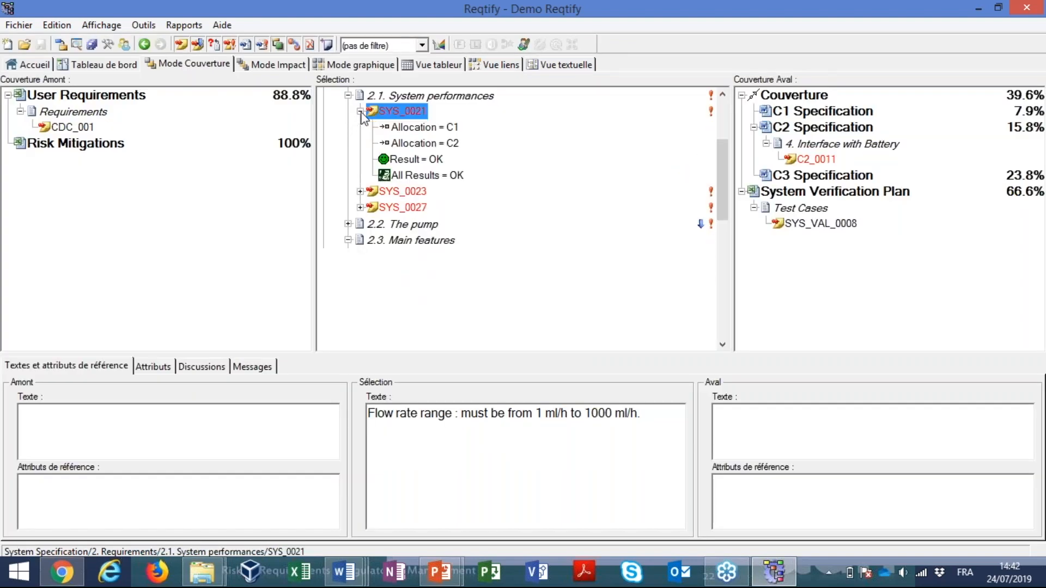
left_click(442, 130)
left_click(443, 144)
left_click(409, 113)
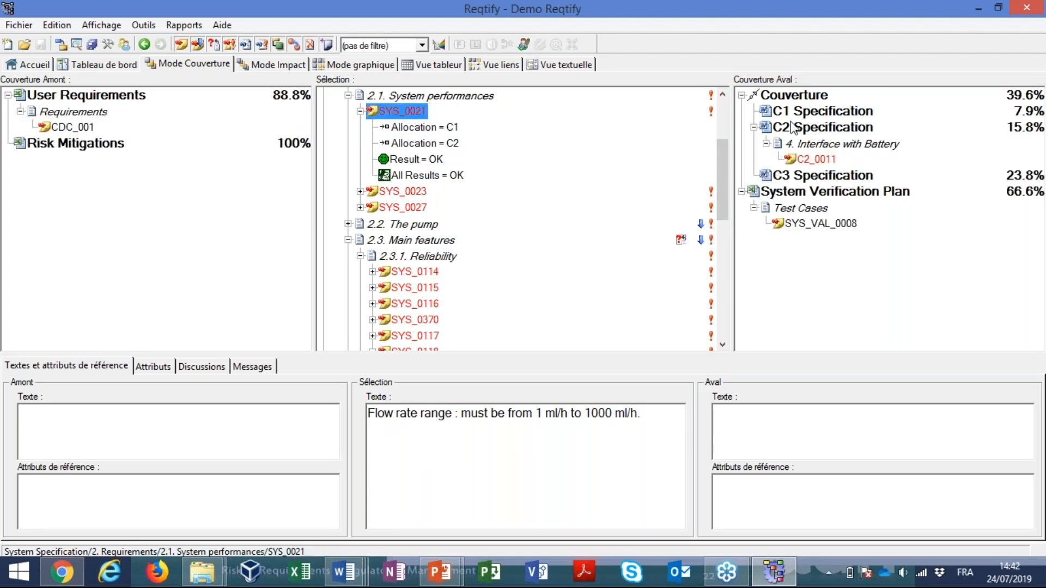
Check SYS_0021's downstream coverage in C2_0011 and C1 Specification, and highlight the allocation error in its messages
left_click(816, 158)
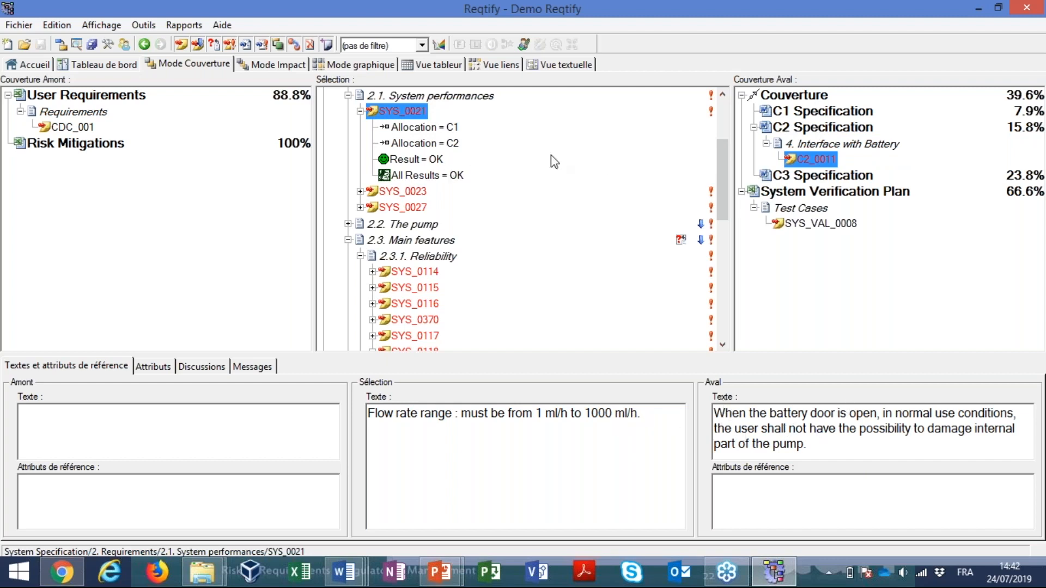
left_click(820, 112)
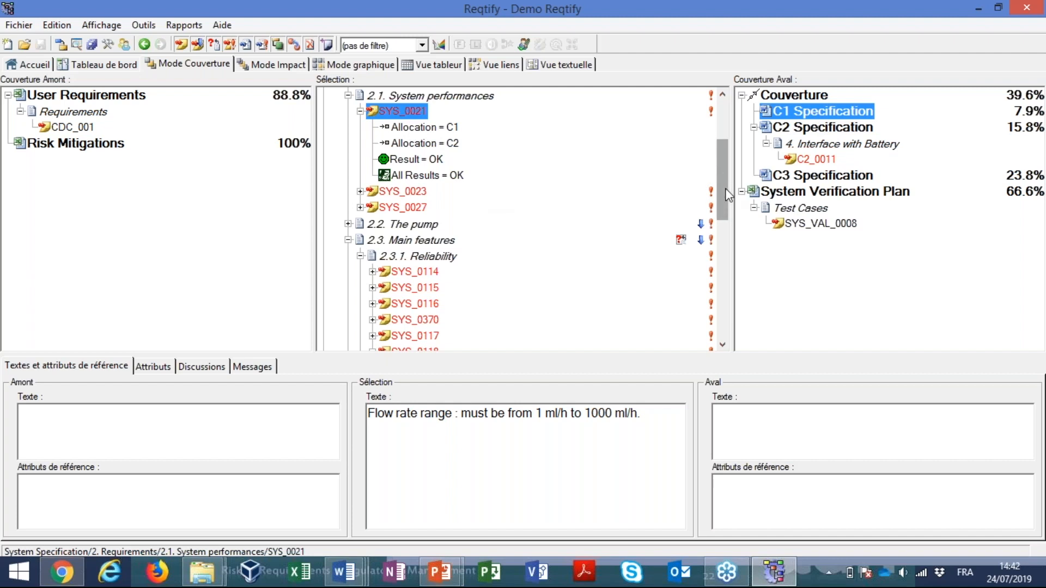
left_click(264, 368)
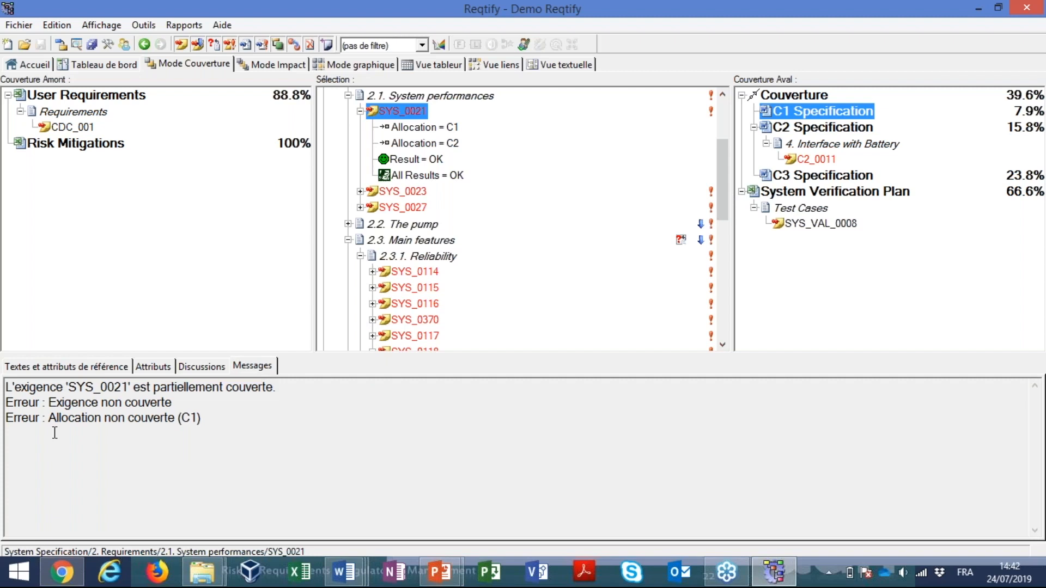
left_click_drag(52, 419, 203, 418)
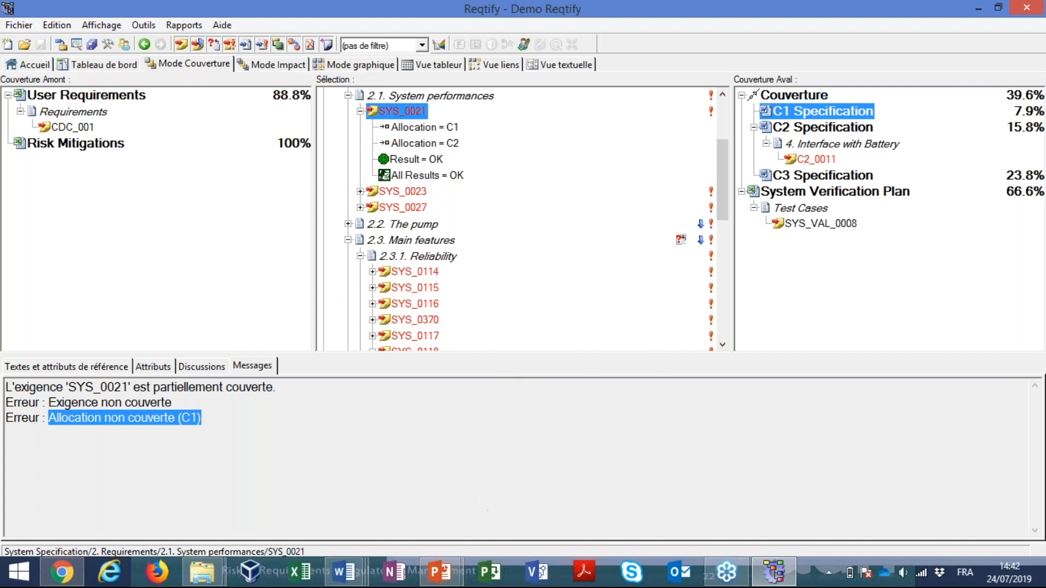
Switch to the running PowerPoint slideshow and advance to the Agenda slide that introduces Report generation
mouse_move(441, 577)
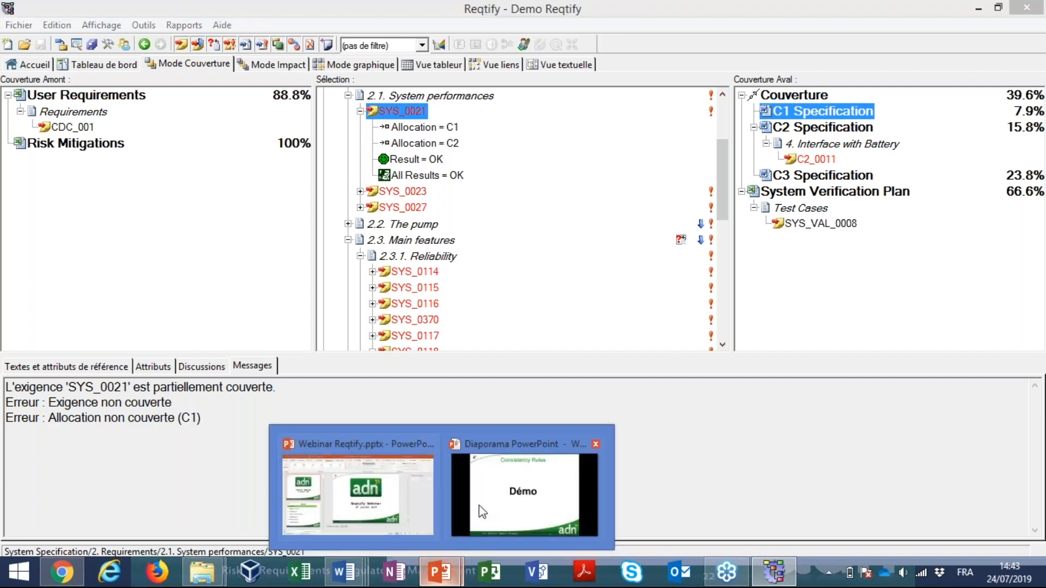
left_click(498, 508)
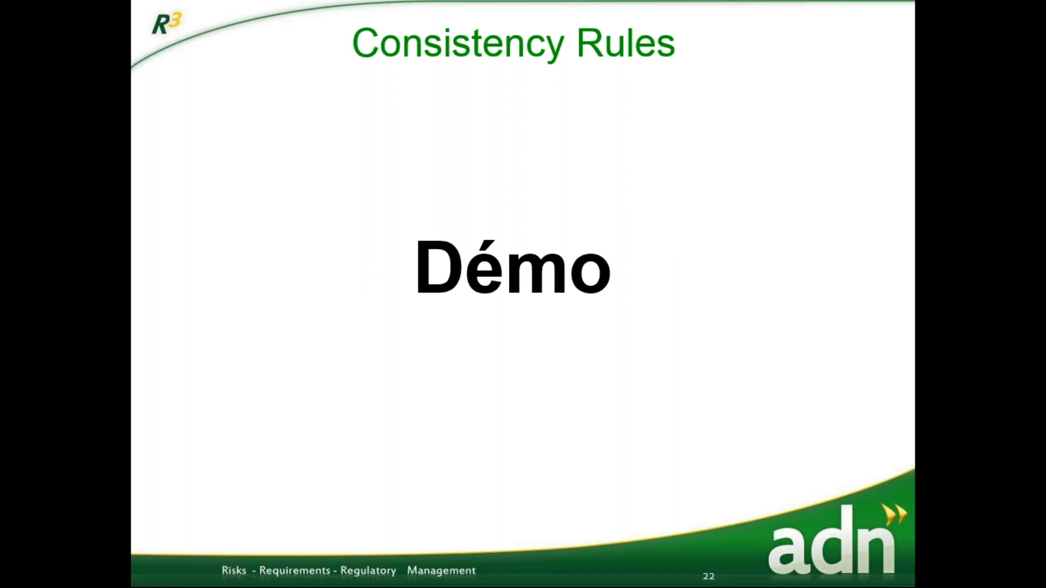
key("Right")
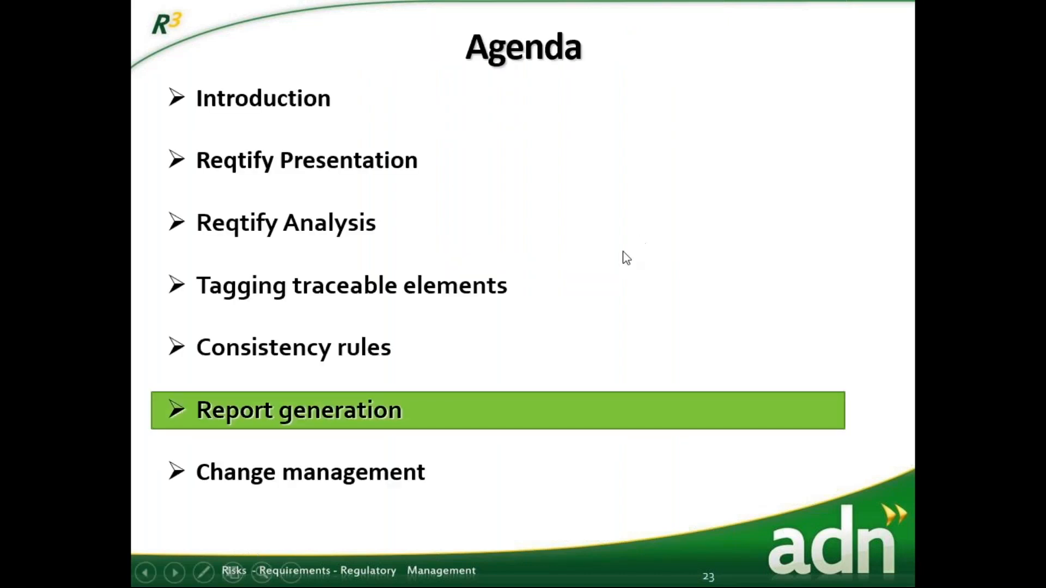
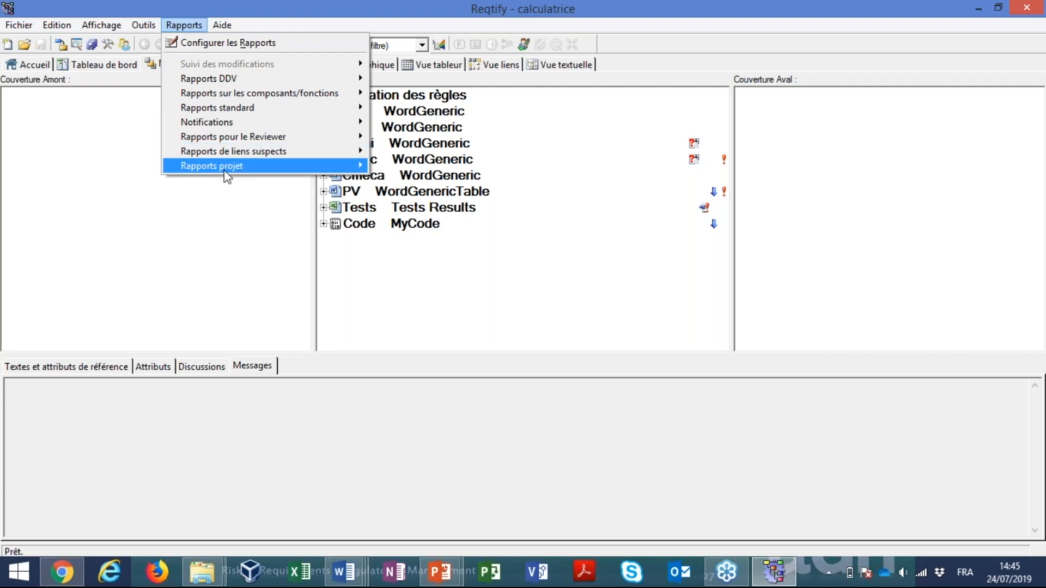
Generate the Matrice NAV project report for the calculatrice project with the ICD and STB documents selected
mouse_move(227, 176)
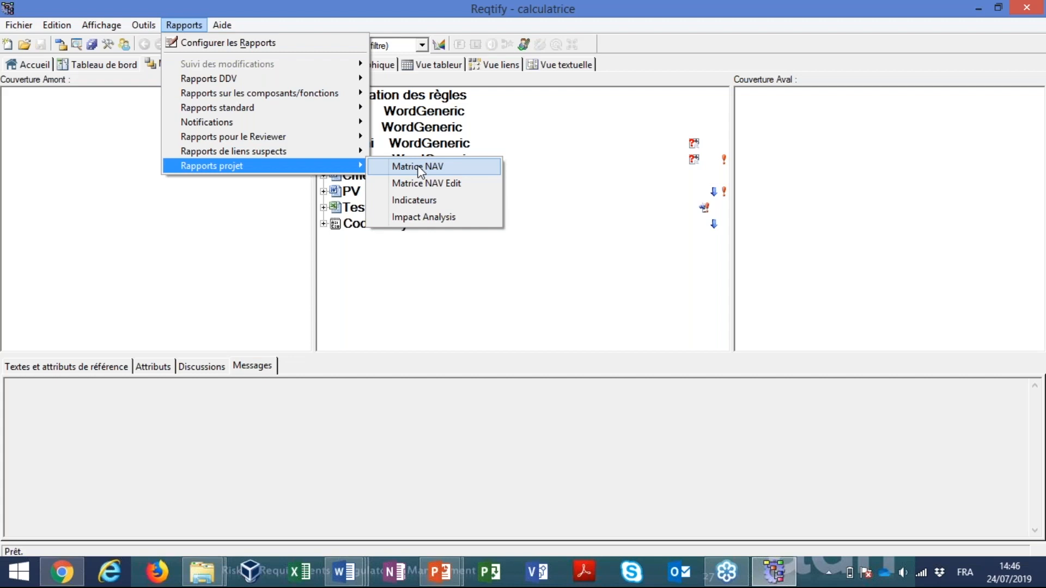
left_click(421, 172)
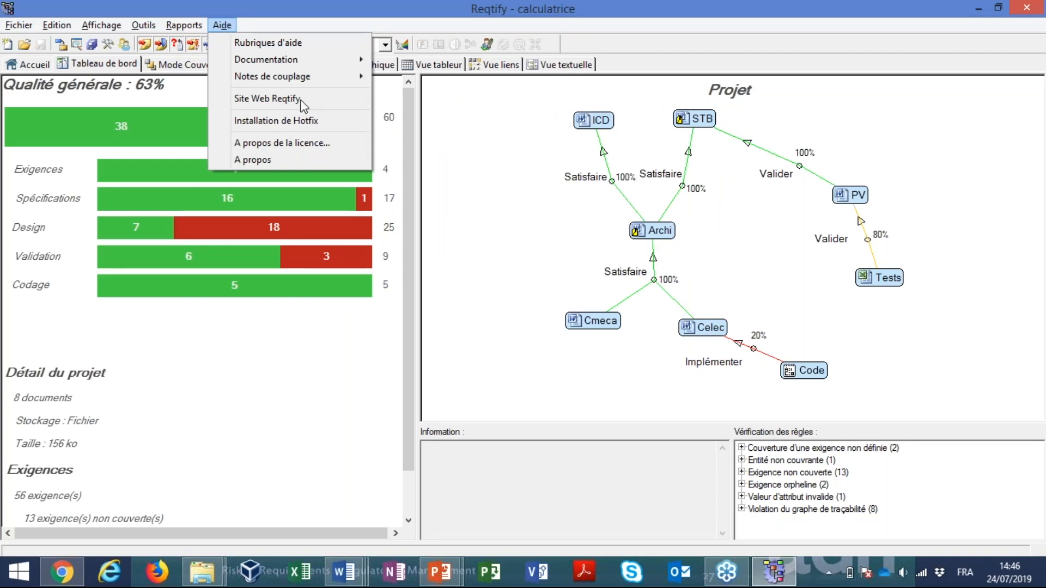
mouse_move(184, 25)
mouse_move(227, 168)
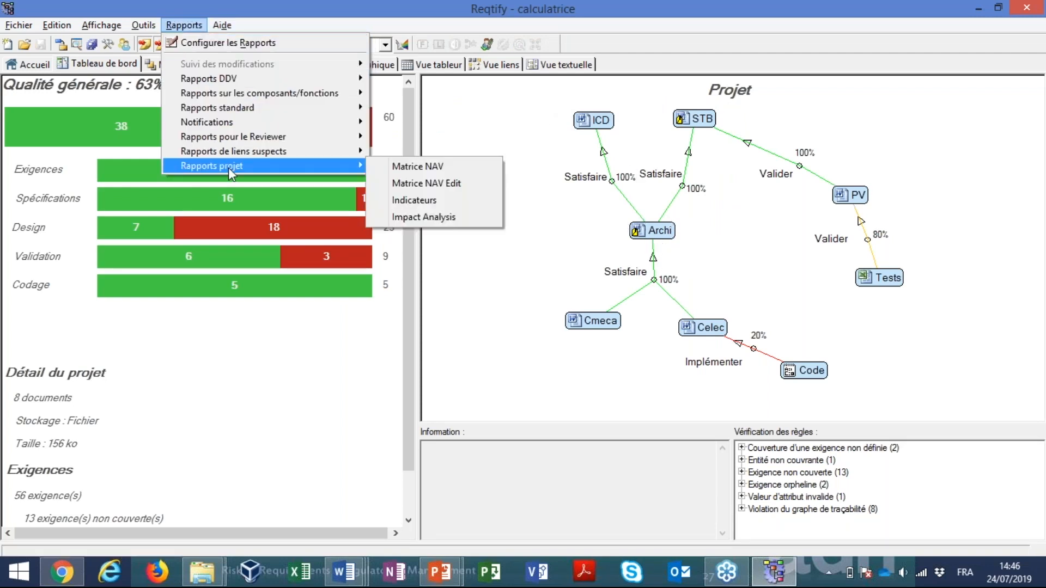
left_click(455, 172)
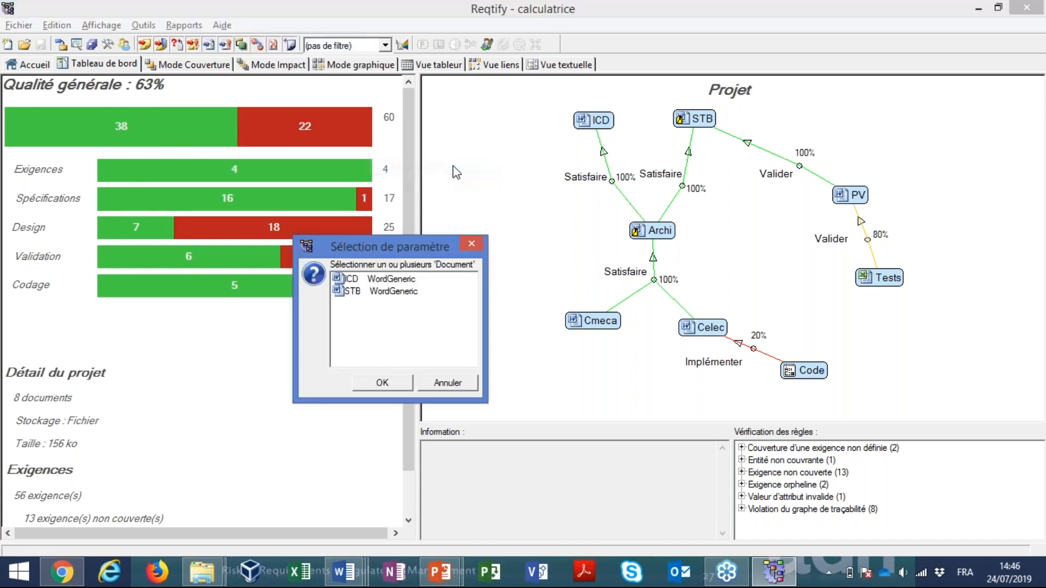
left_click(398, 279)
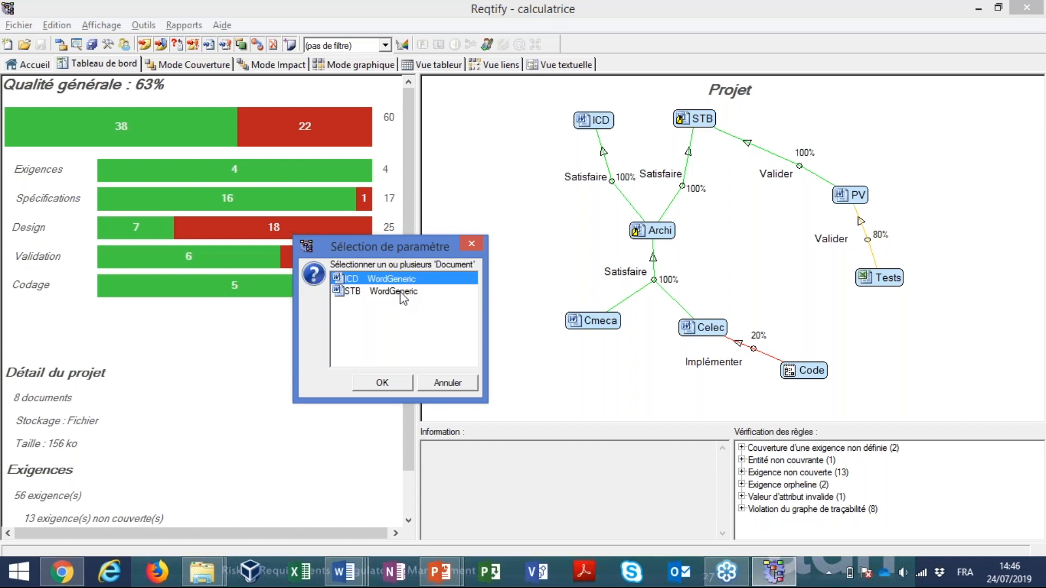
left_click(402, 297, "ctrl")
left_click(406, 388)
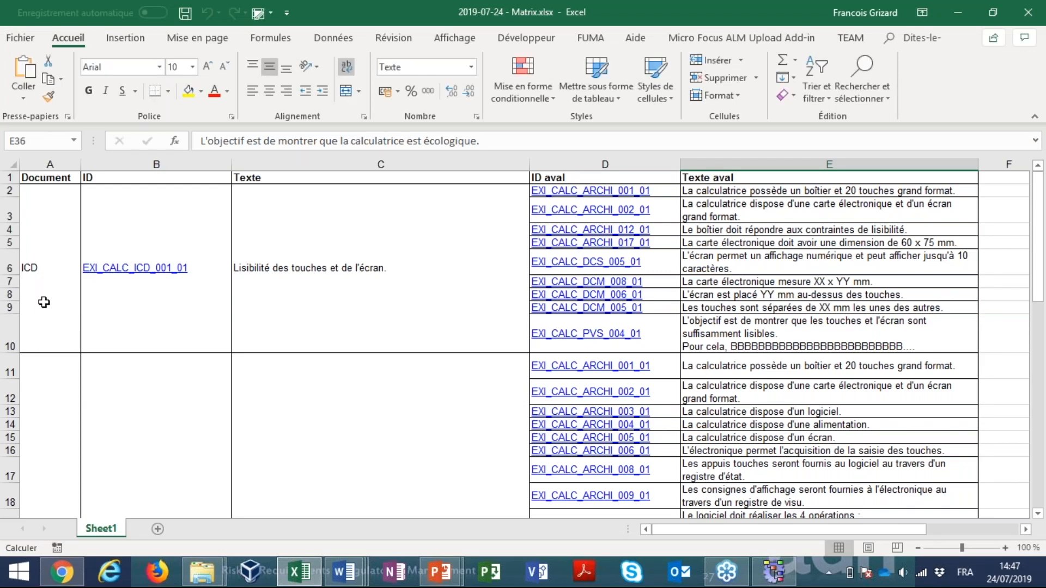
Examine the generated traceability matrix in Excel, comparing the ICD and STB requirements with their texts and downstream requirements
left_click(50, 297)
left_click(47, 407)
scroll(47, 407, "down", 2)
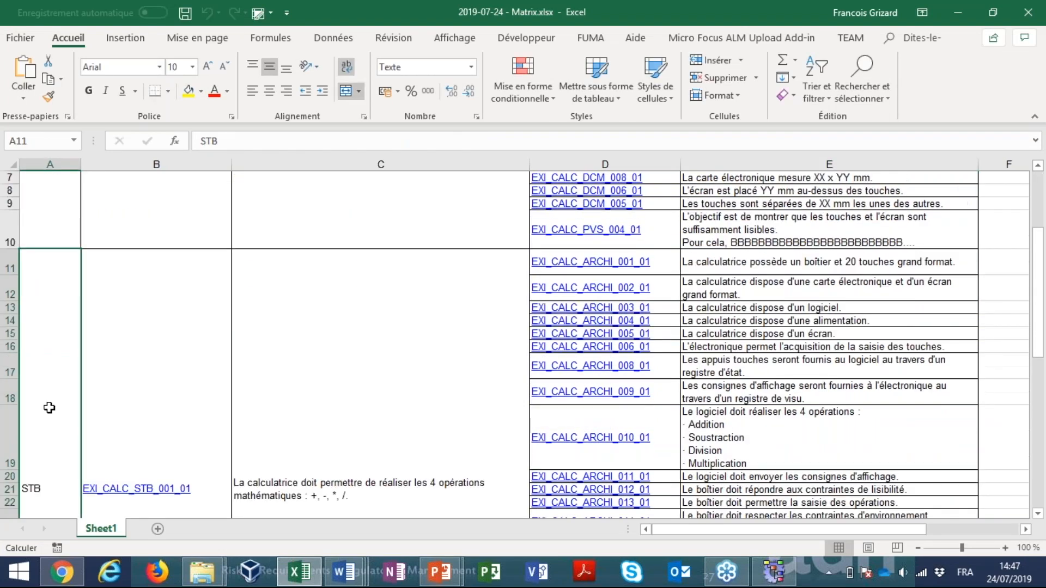
scroll(49, 407, "down", 3)
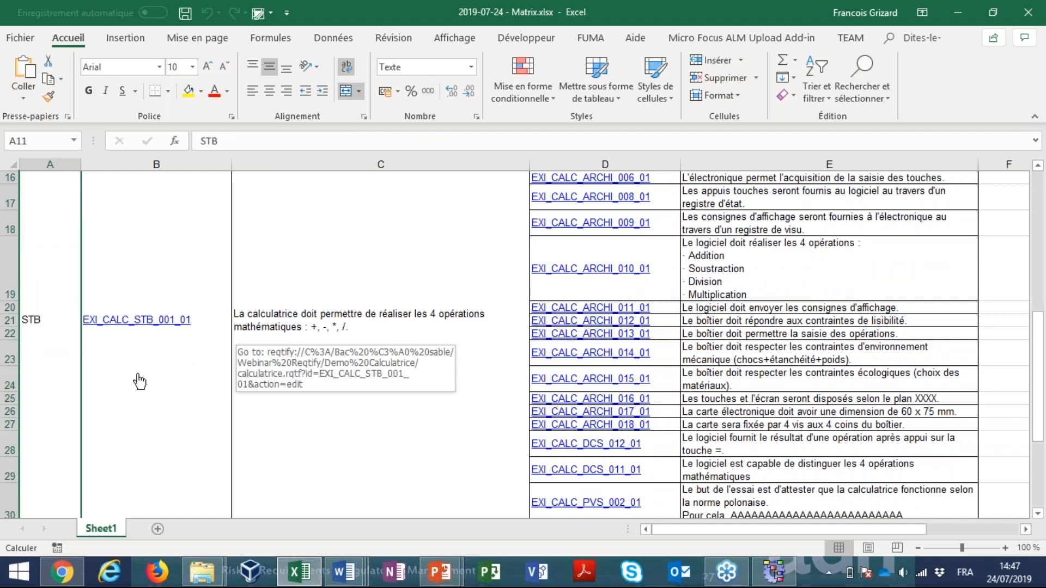
scroll(140, 379, "down", 4)
scroll(172, 373, "up", 5)
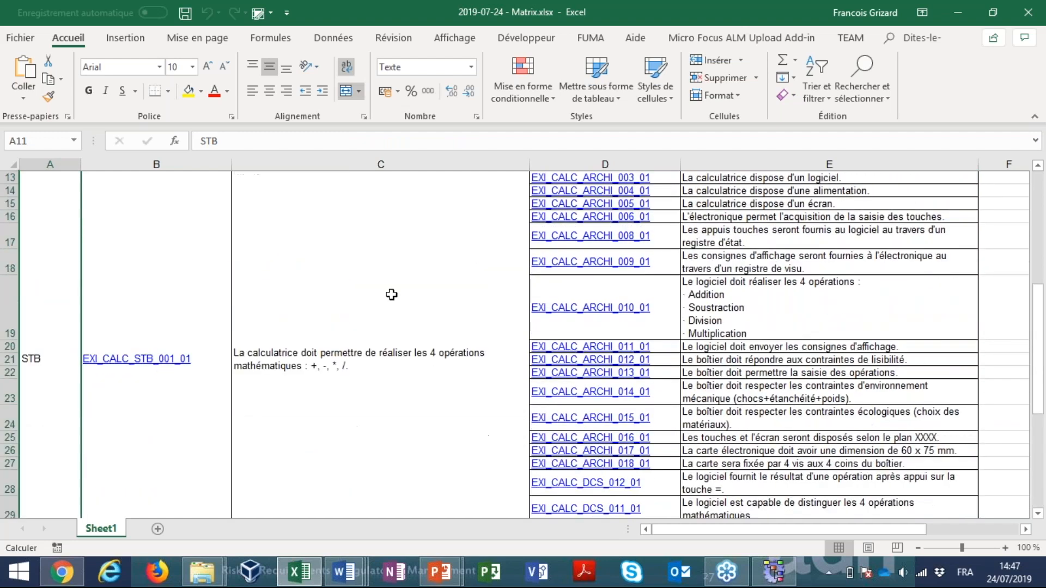
left_click(389, 297)
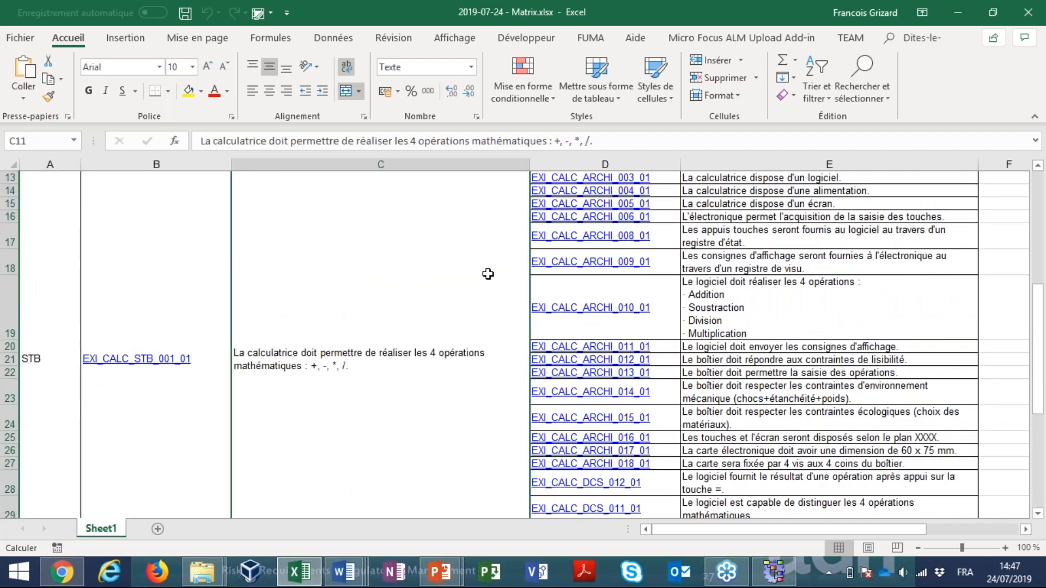
scroll(488, 273, "up", 2)
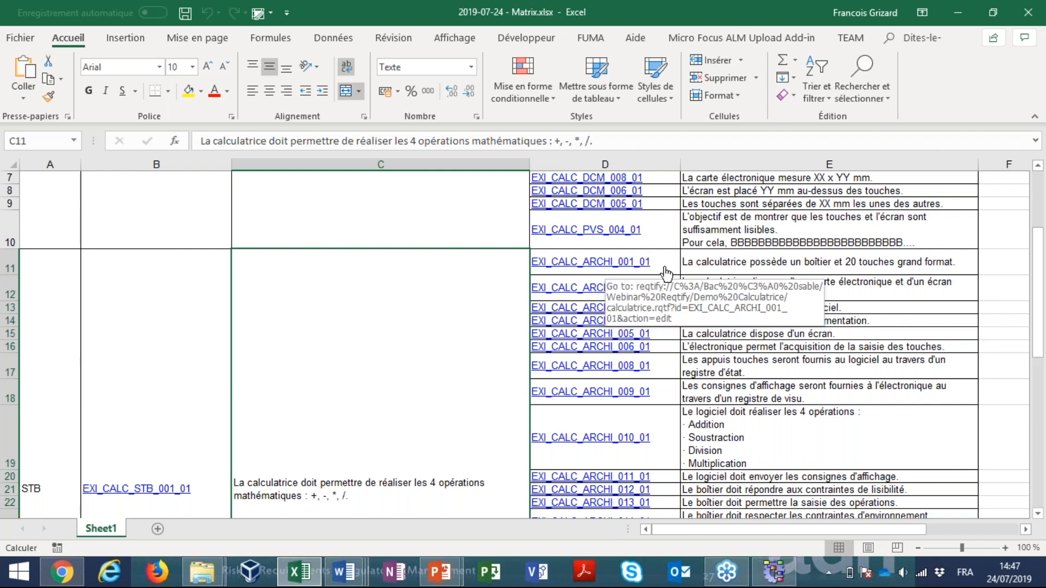
Follow the EXI_CALC_ARCHI_001_01 link from the matrix into Reqtify and view the requirement in Architecture calculatrice.doc in Word
left_click(632, 269)
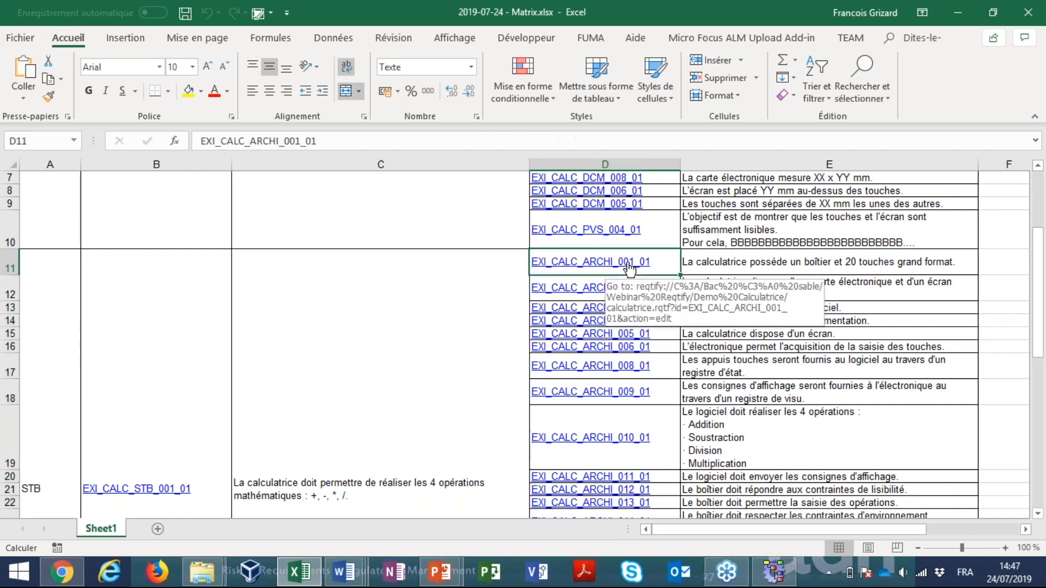
left_click(570, 358)
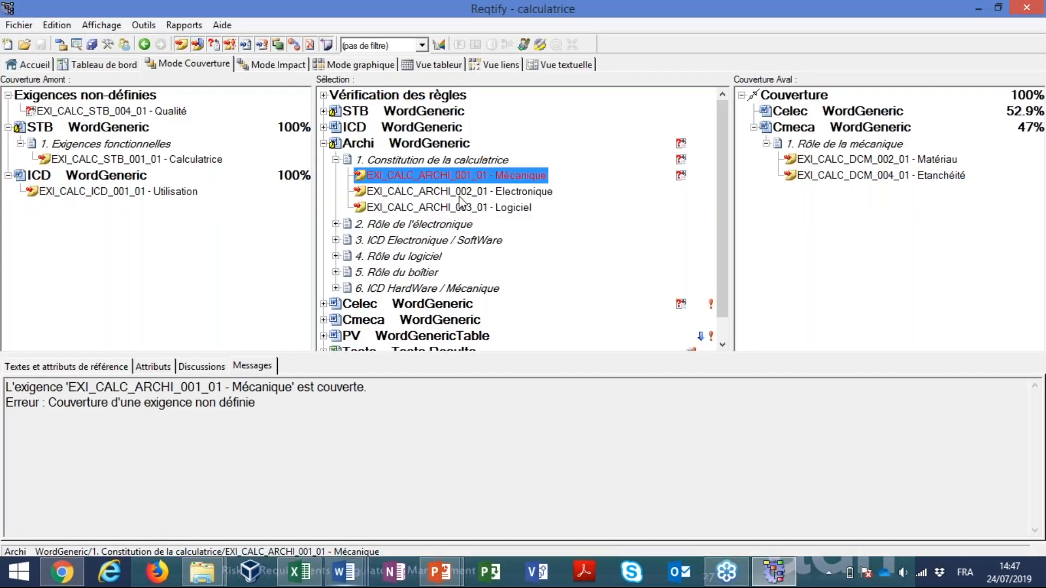
left_click(344, 572)
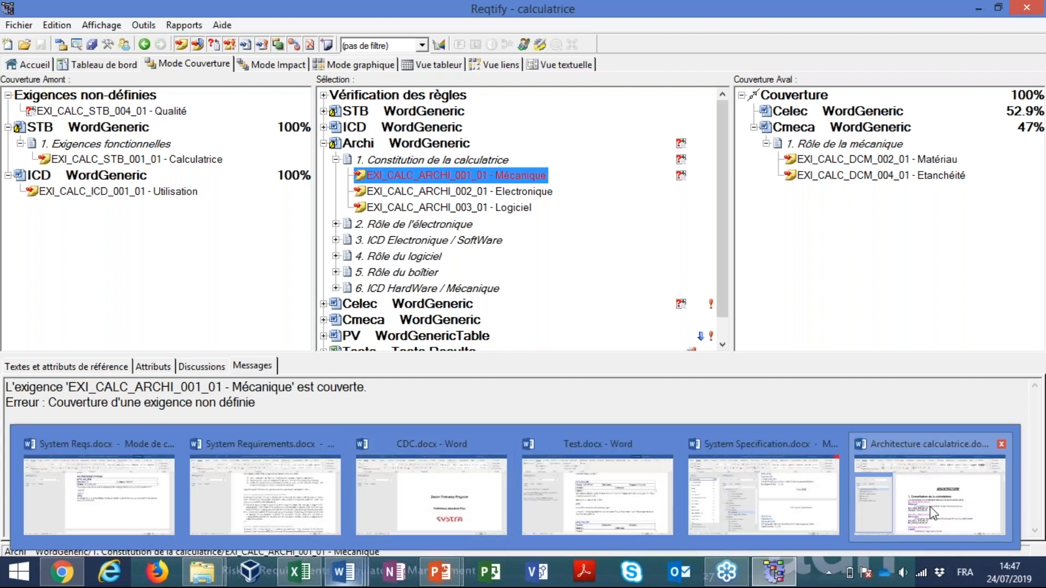
left_click(930, 507)
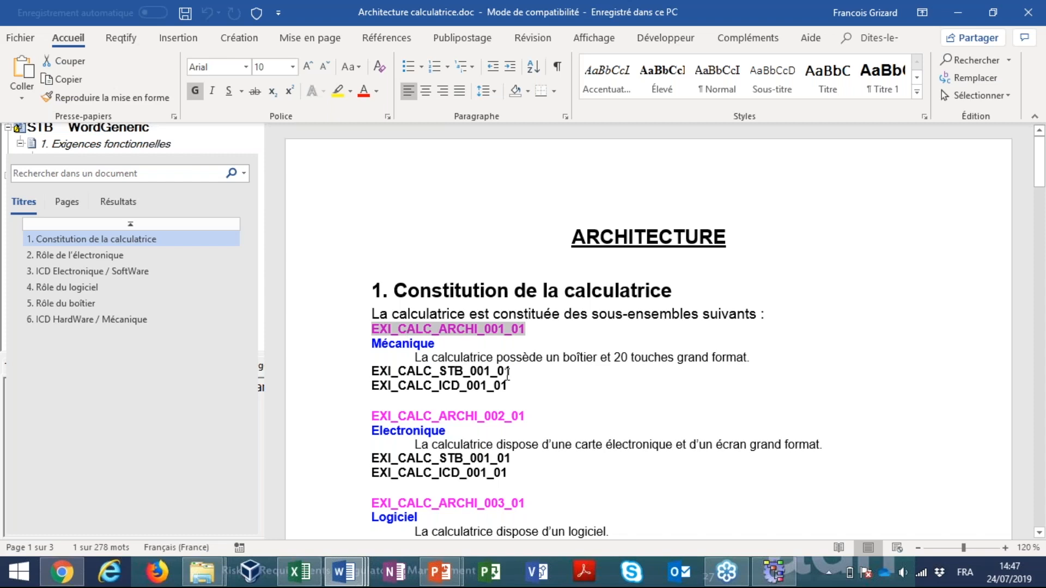
Leave Word and the Excel matrix, switch back to Reqtify and open the recent project Demo Reqtify.rqtf
key("alt+Tab")
key("alt+Tab")
key("Tab")
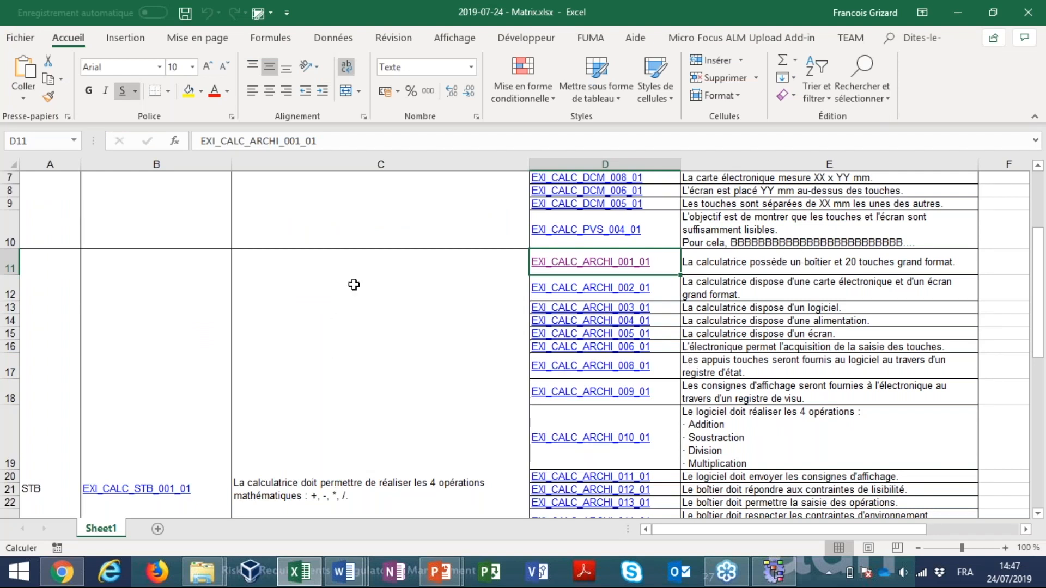
left_click(957, 19)
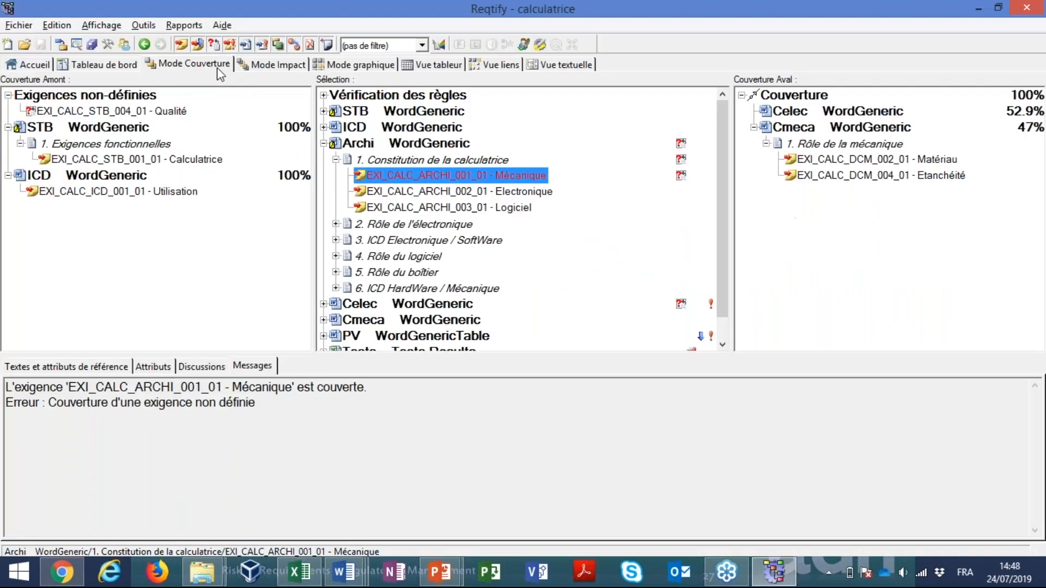
left_click(20, 26)
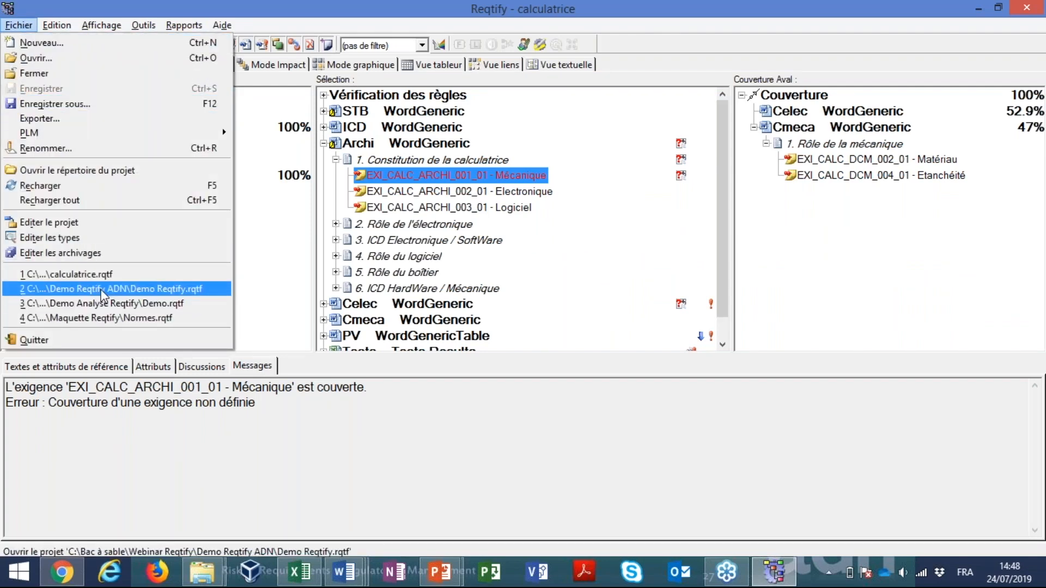
left_click(103, 293)
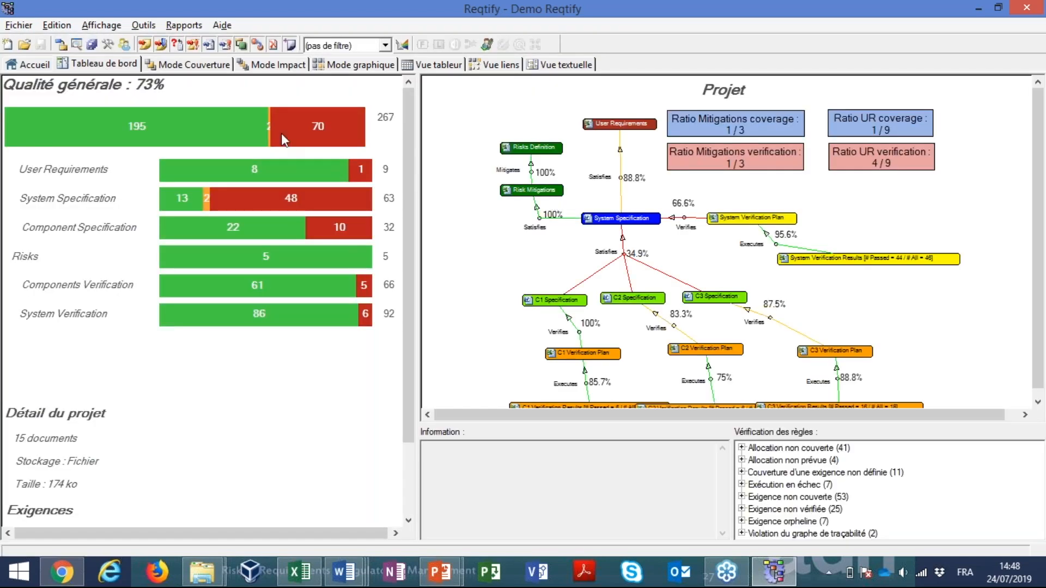
Generate the SR Coverage report from the ADN reports of the Demo Reqtify project
left_click(184, 25)
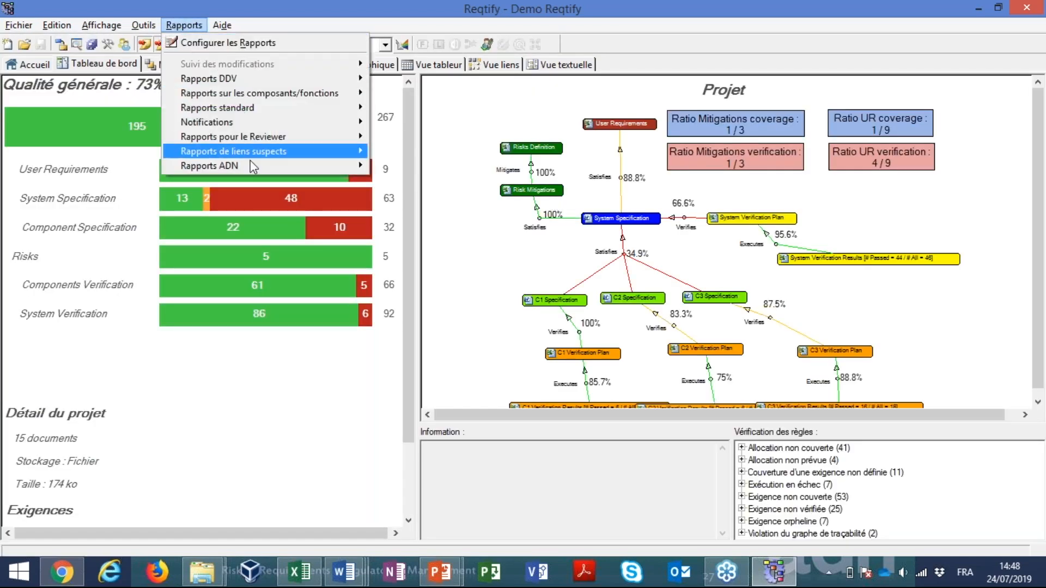
mouse_move(249, 167)
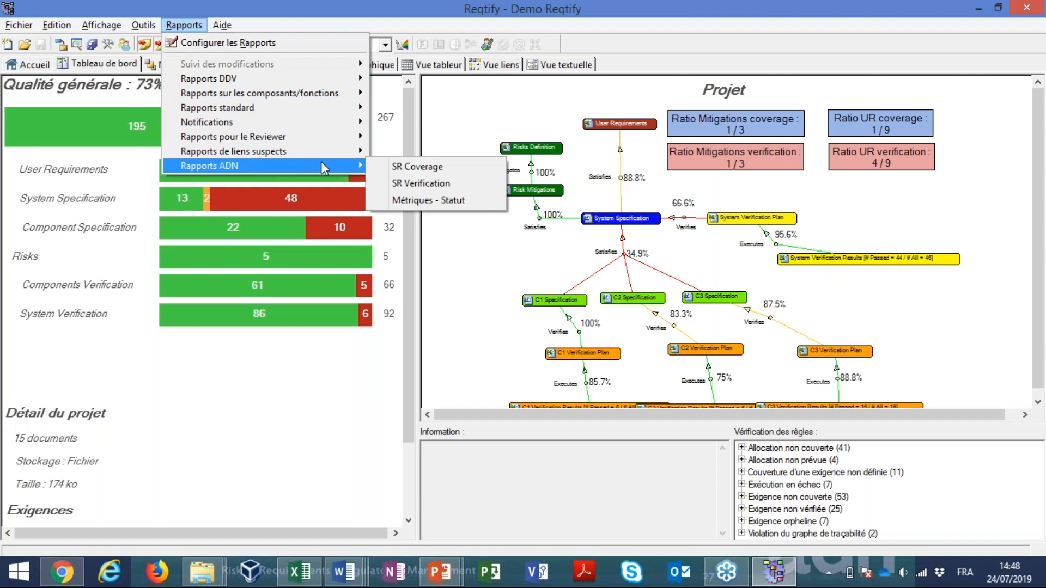
left_click(425, 169)
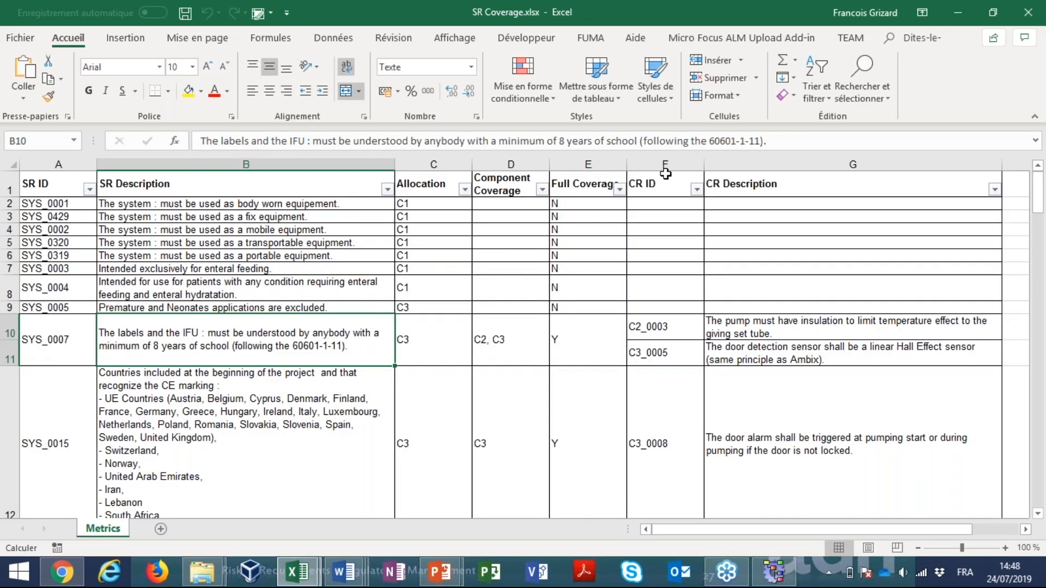
Highlight the system requirement ID and description columns, followed by the CR ID and CR Description columns, in the SR Coverage workbook
left_click(53, 164)
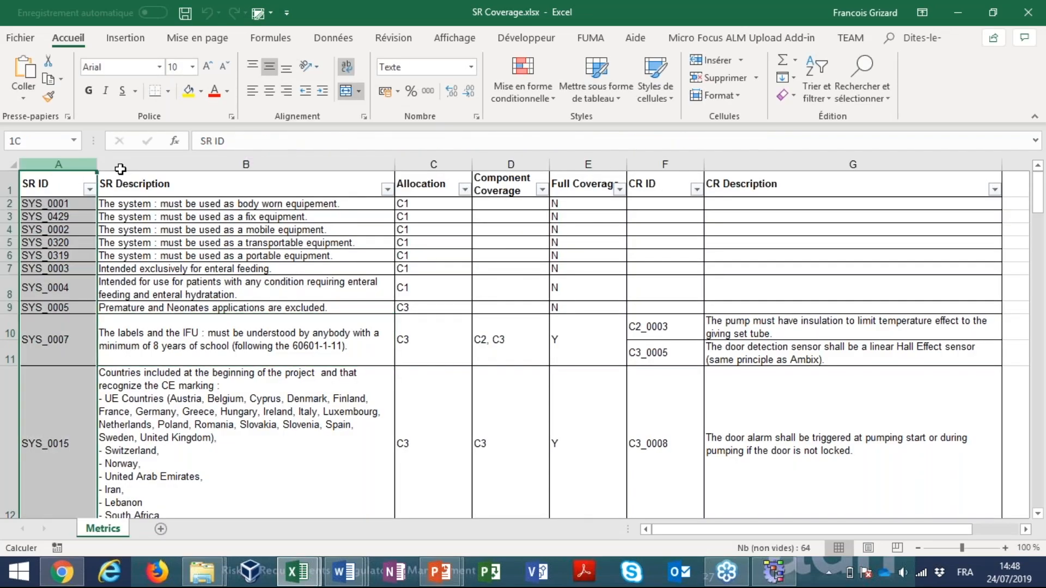
left_click_drag(121, 169, 126, 166)
left_click(673, 165)
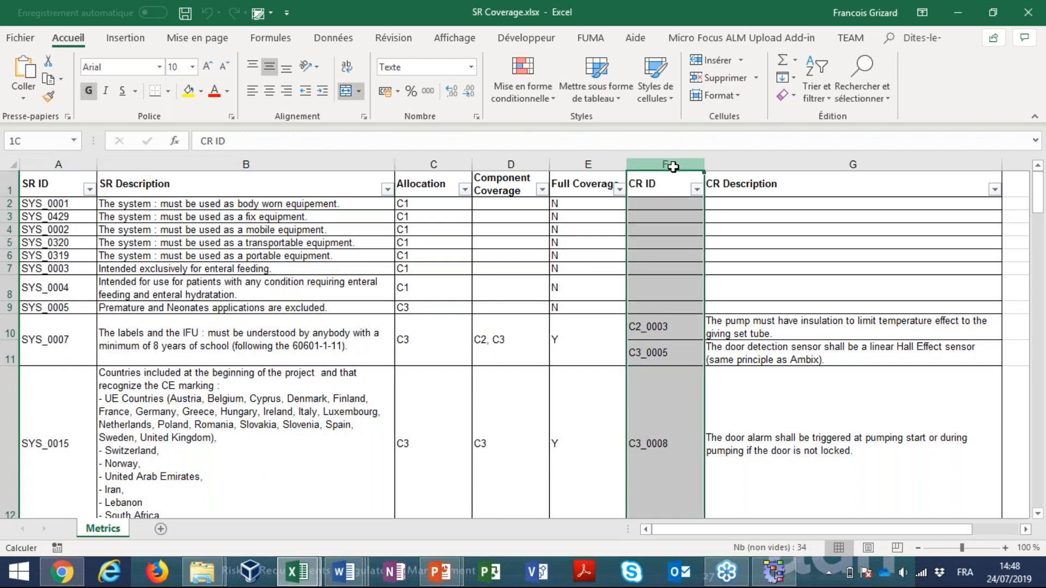
left_click(716, 166, "shift")
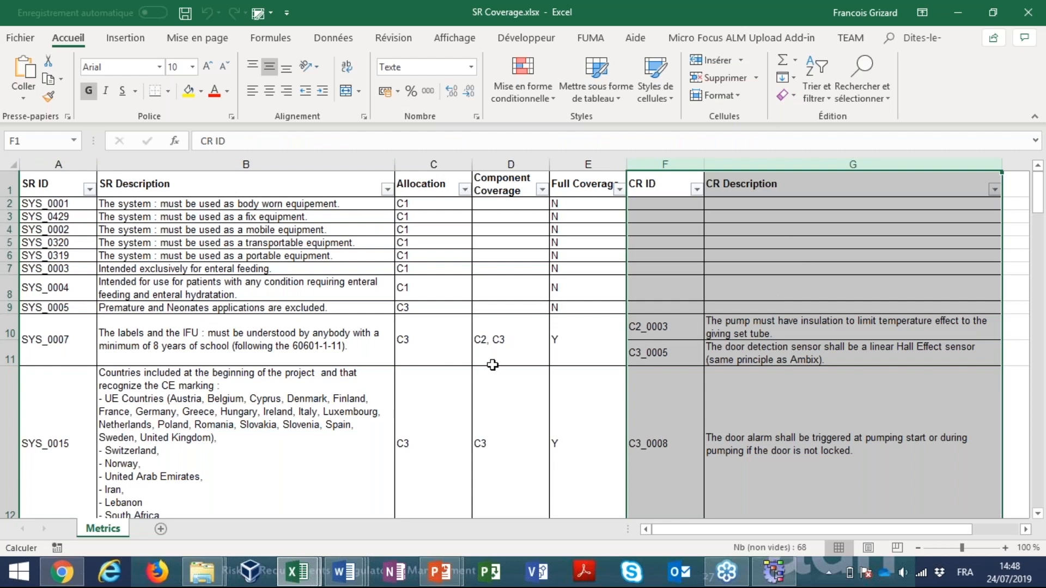
Review the Allocation, Component Coverage and Full Coverage columns, using SYS_0007 as the example
left_click(463, 346)
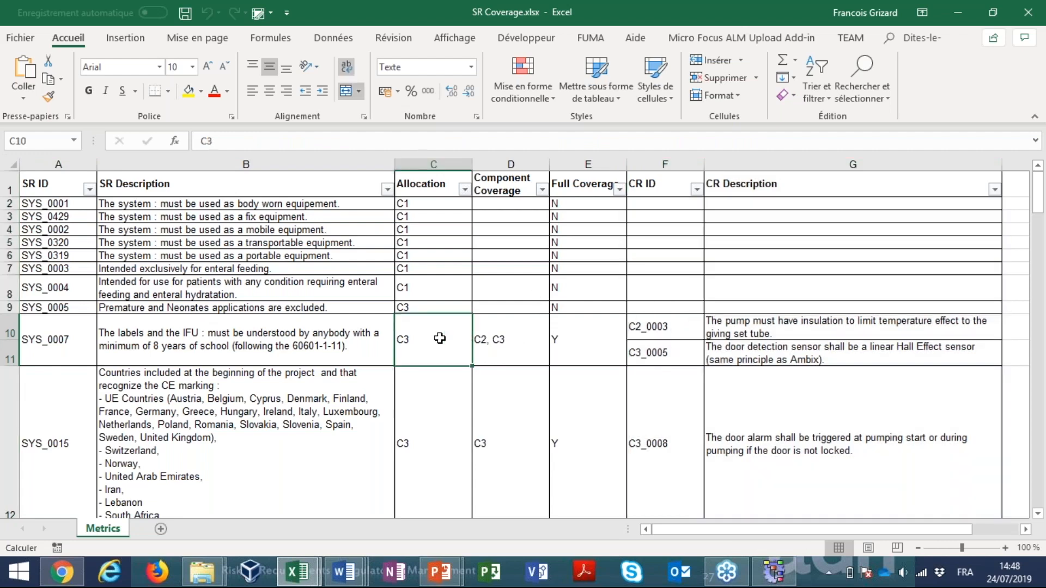
scroll(440, 338, "down", 1)
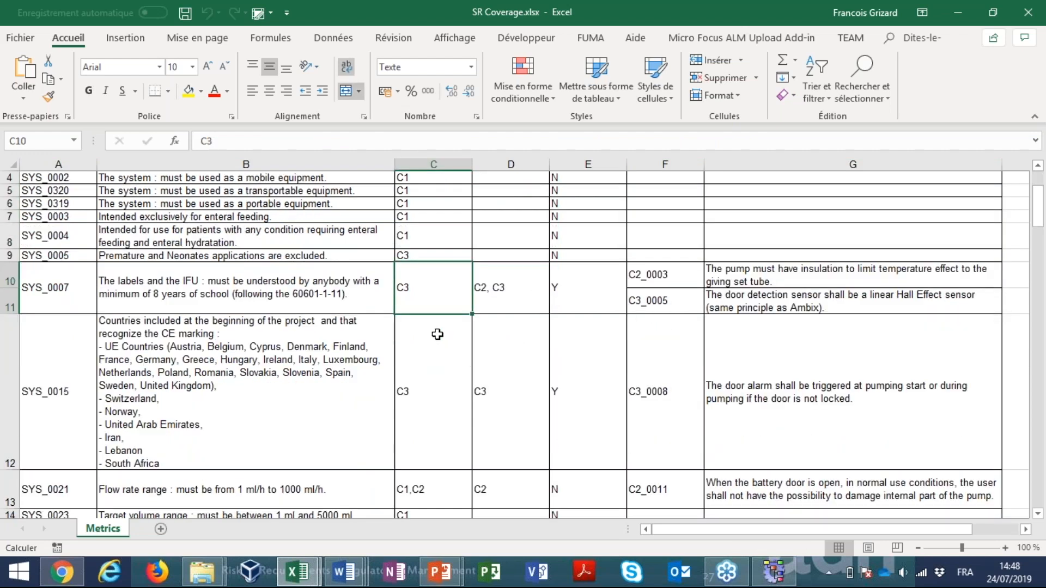
scroll(437, 334, "up", 1)
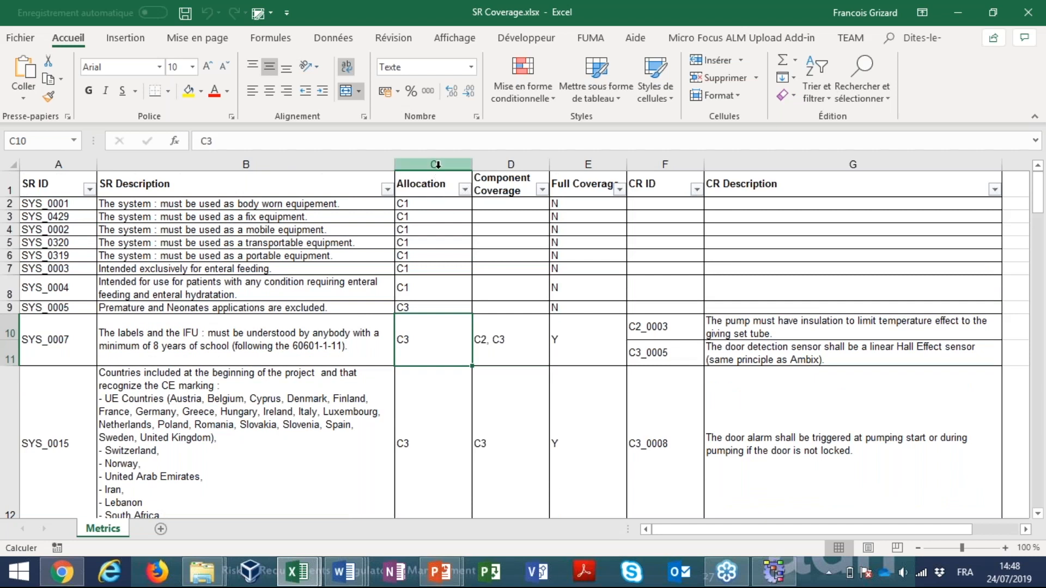
left_click(438, 164)
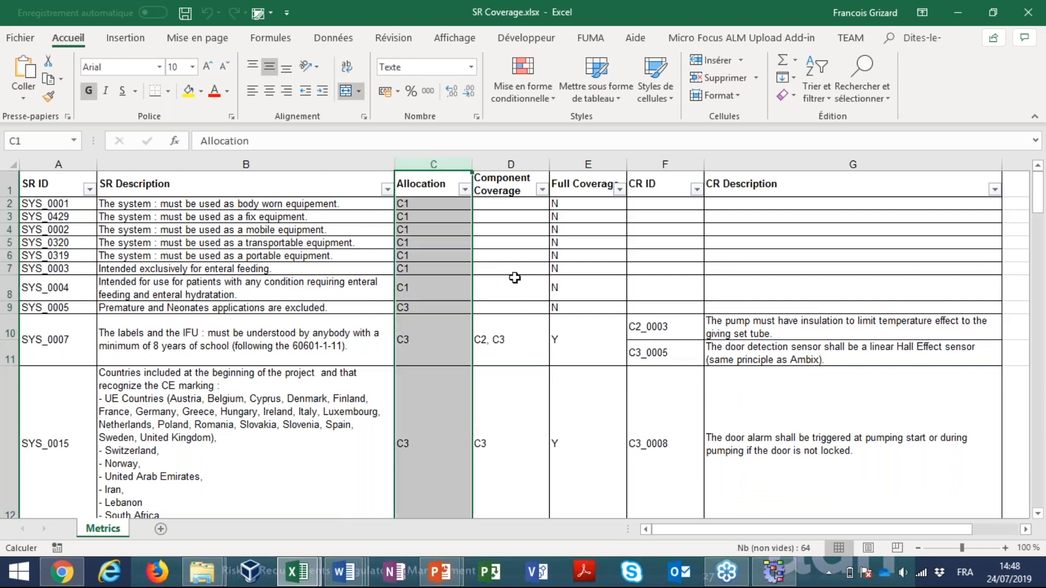
left_click(510, 164)
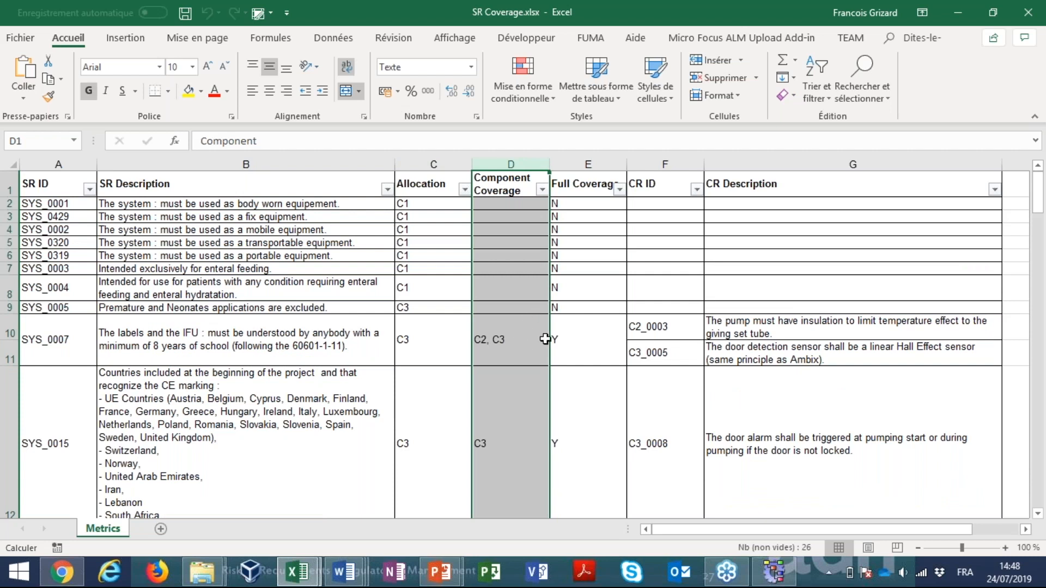
left_click(512, 338)
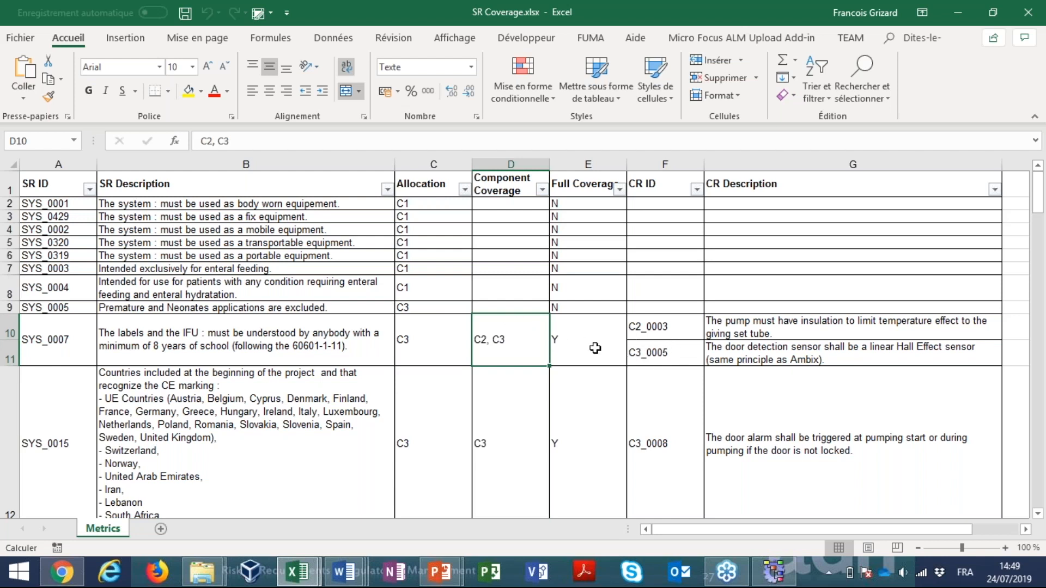
left_click(572, 164)
Inspect the allocation, component coverage and full coverage of SYS_0021, and compare its full coverage with SYS_0015
left_click(436, 405)
scroll(578, 376, "down", 2)
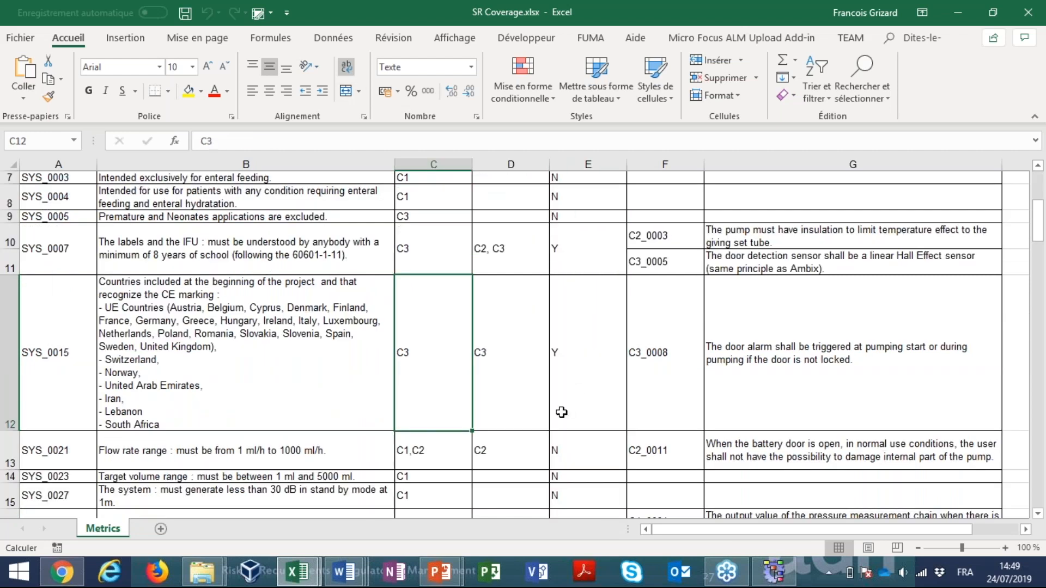
left_click(52, 452)
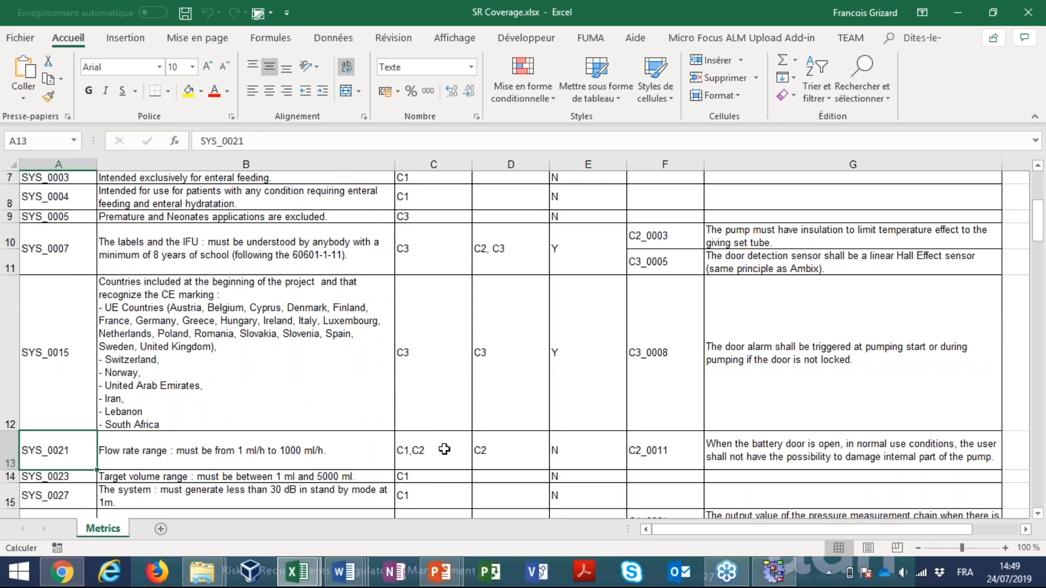
left_click(502, 452)
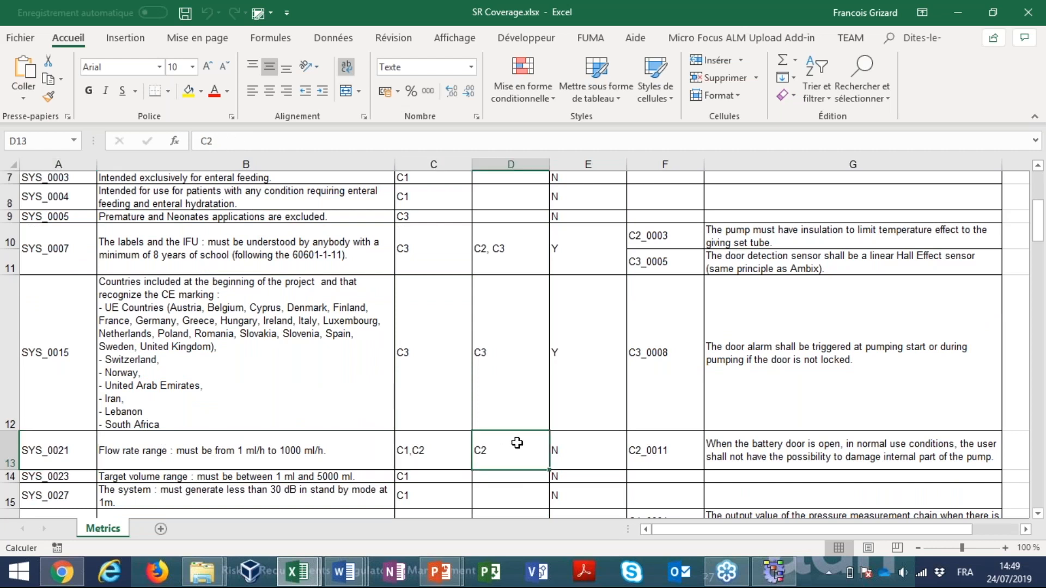
left_click(578, 445)
left_click(583, 377)
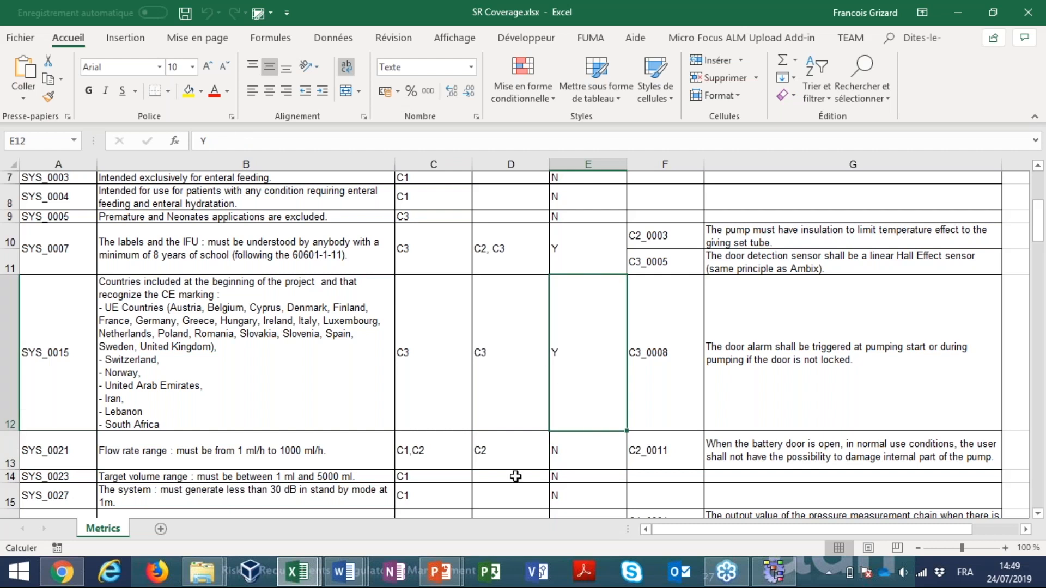
Compare the descriptions of SYS_0015 and its covering requirement C3_0008, and minimise the SR Coverage and Matrix workbooks to return to Reqtify
scroll(515, 476, "down", 1)
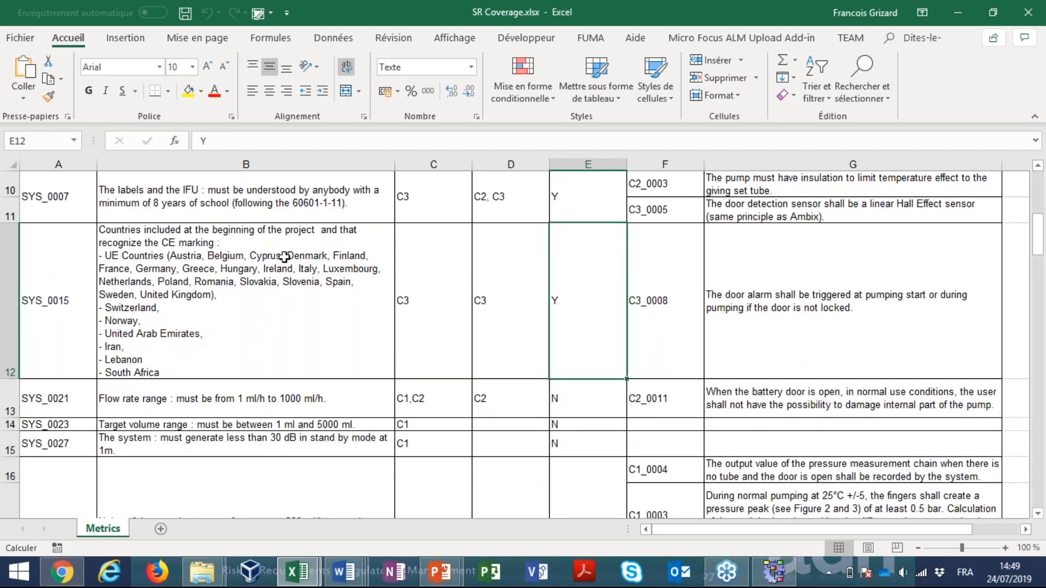
left_click(218, 323)
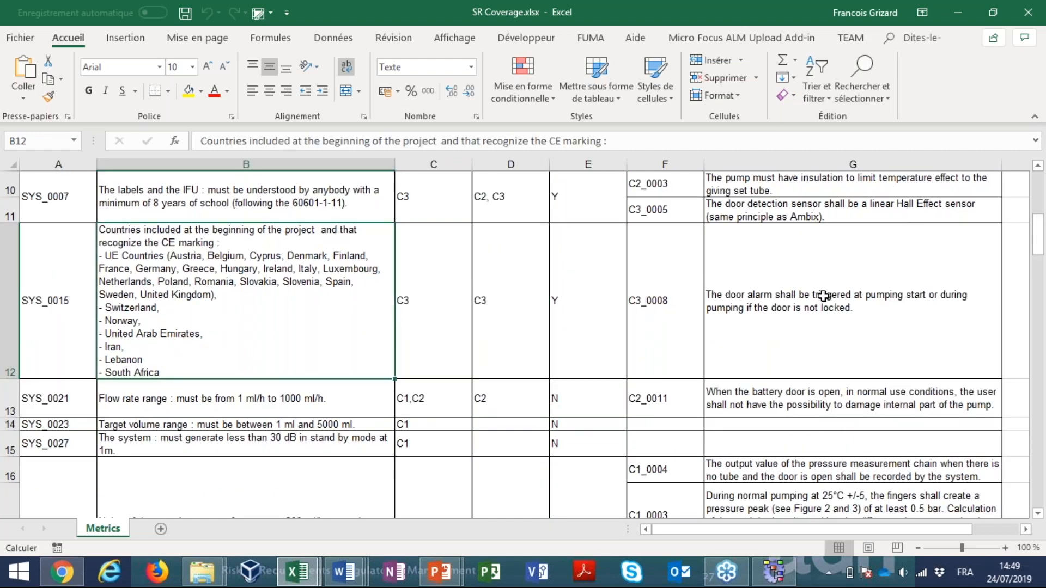
left_click(823, 295)
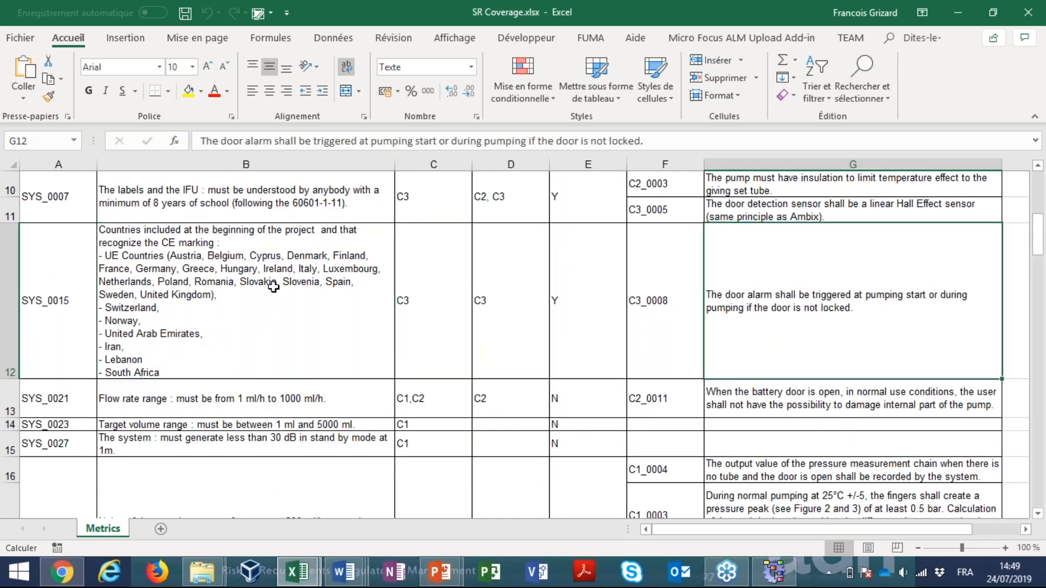
left_click(956, 12)
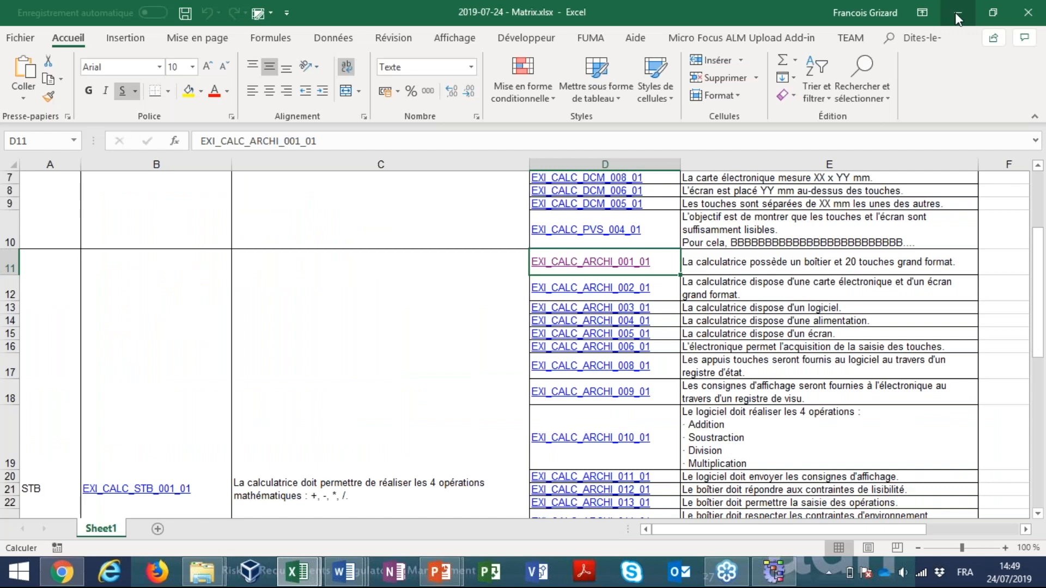
left_click(956, 12)
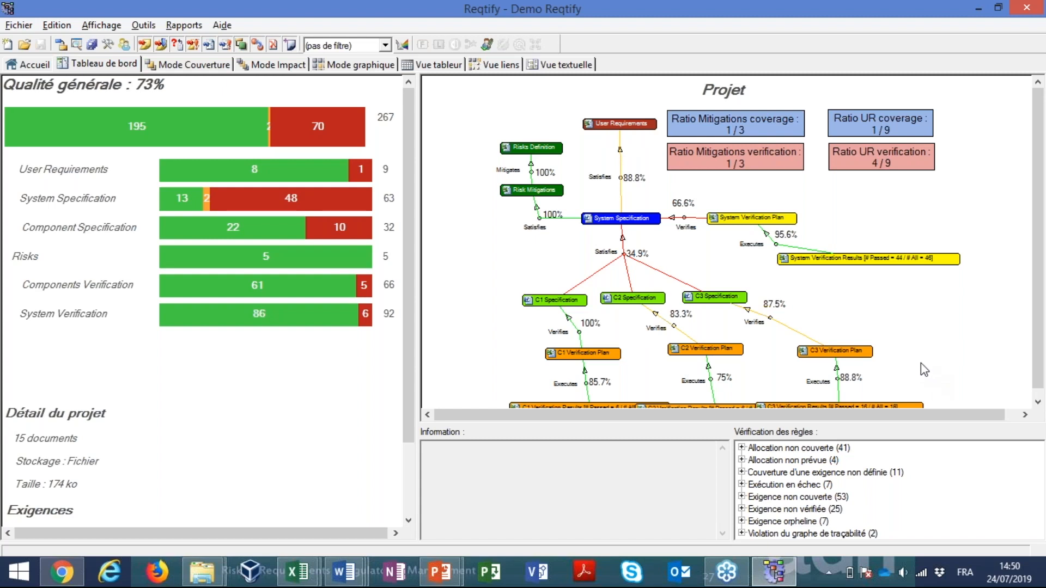
Generate the Métriques - Statut report from the ADN reports of the Demo Reqtify project, and close the StatusMetrics workbook in Excel
left_click(181, 27)
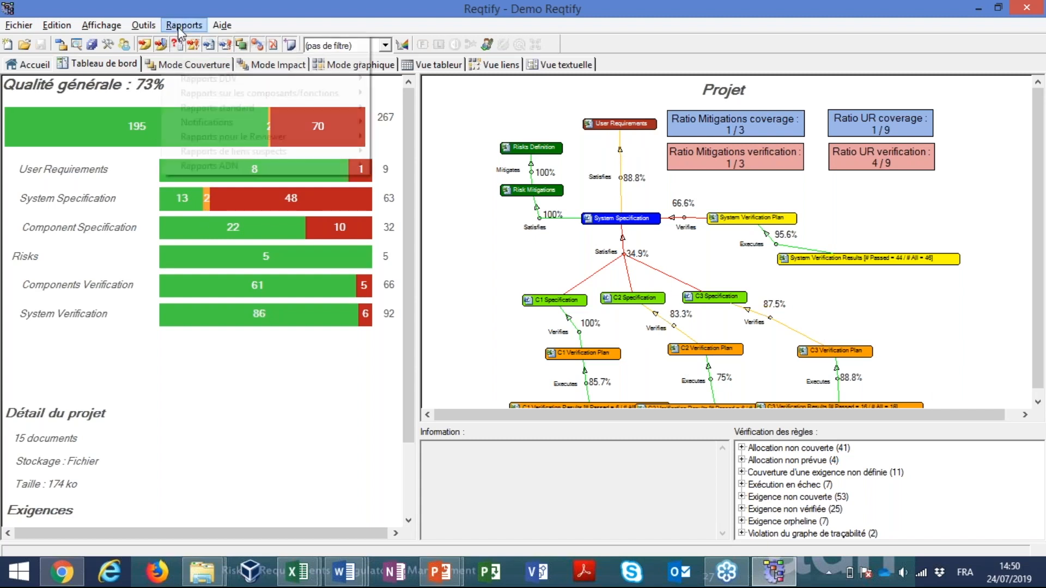
mouse_move(207, 165)
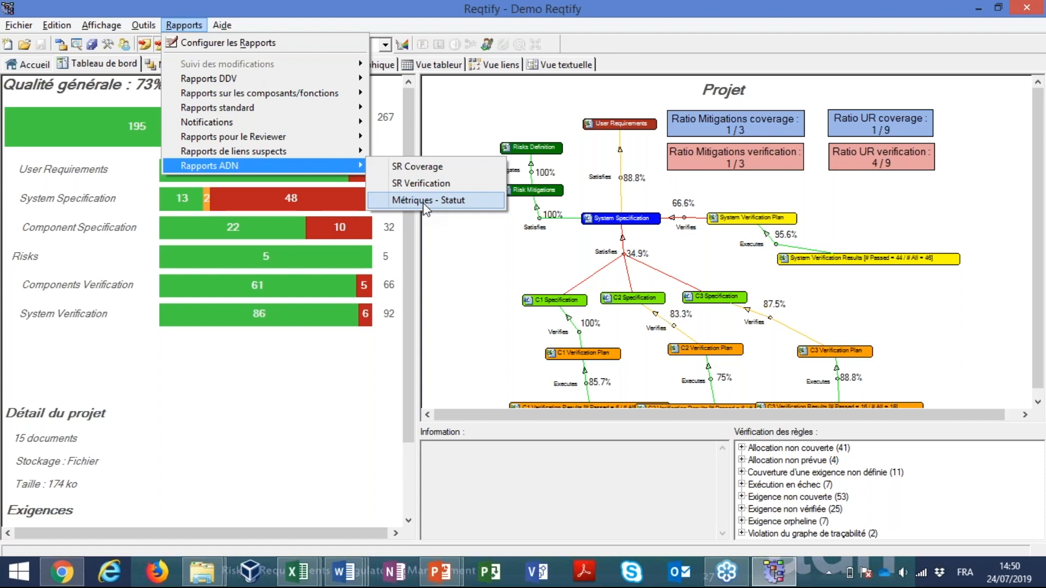
left_click(423, 201)
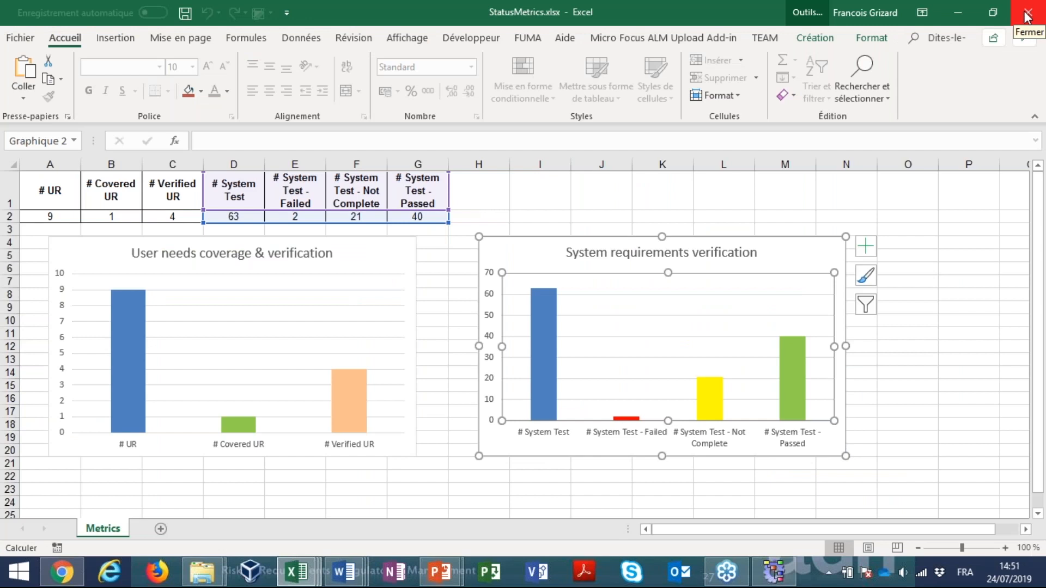
left_click(1026, 16)
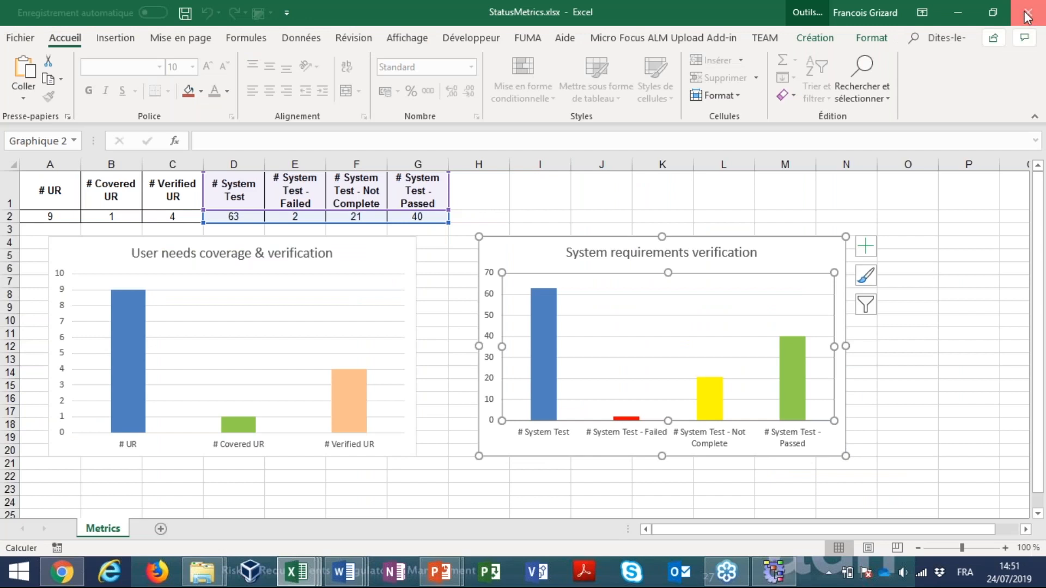
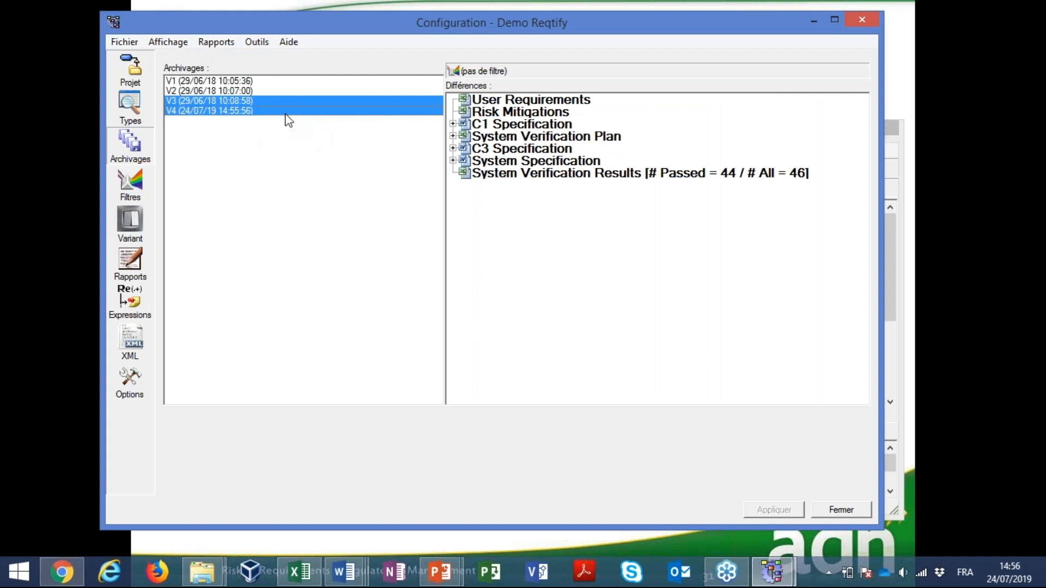
Check the differences between the current project and archive V4 alone, and close the configuration window
left_click(285, 112)
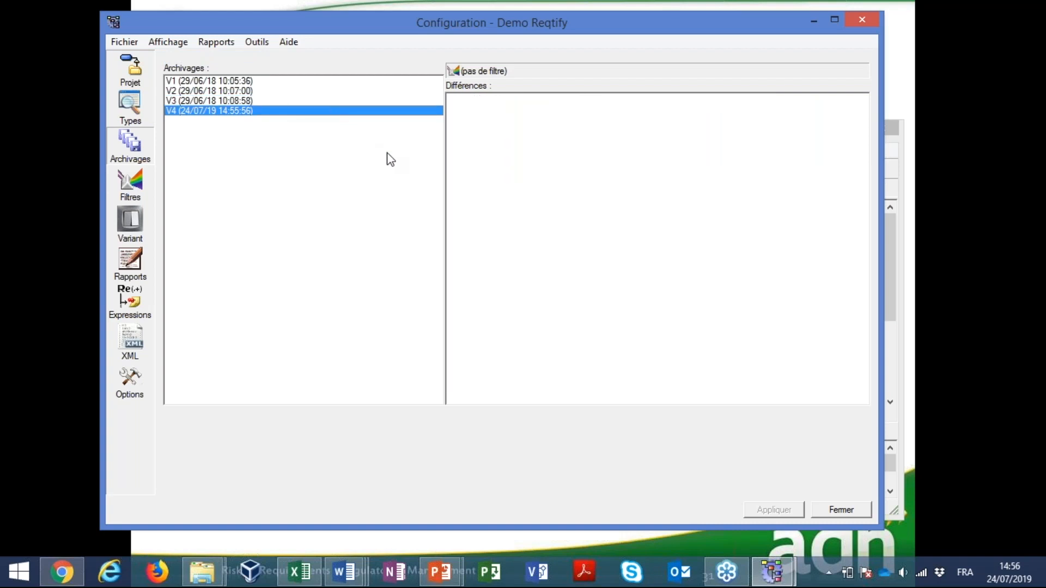
left_click(837, 509)
left_click_drag(481, 136, 471, 63)
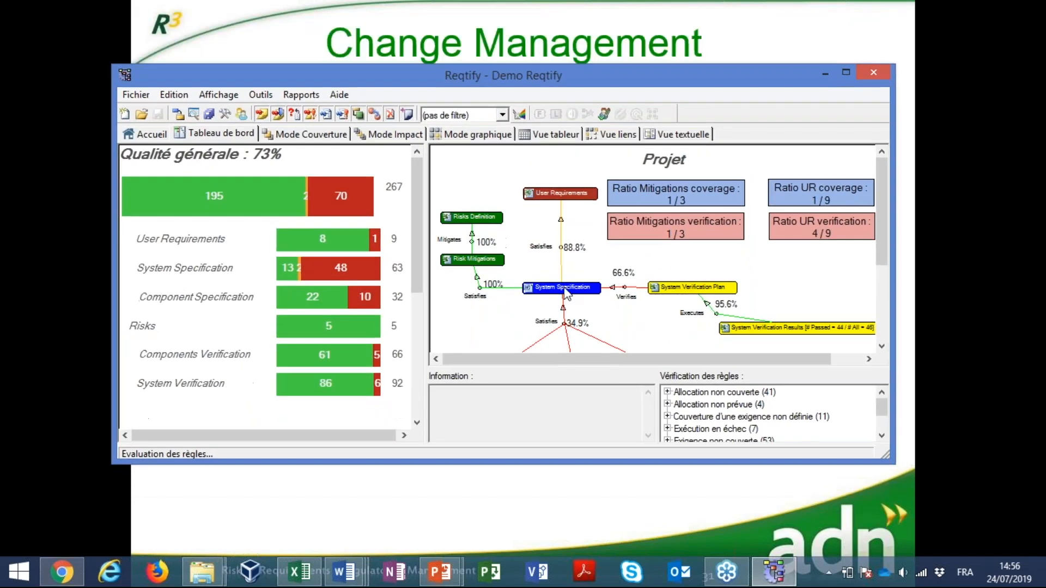
Select System Specification in the project diagram and switch to System Specification.docx in Word
left_click(564, 295)
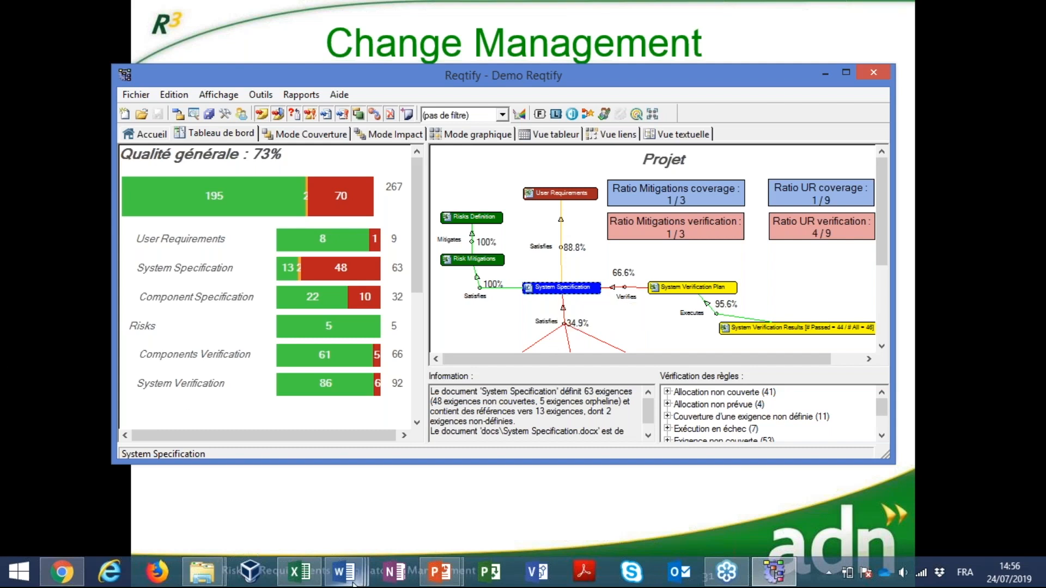
mouse_move(353, 584)
left_click(757, 493)
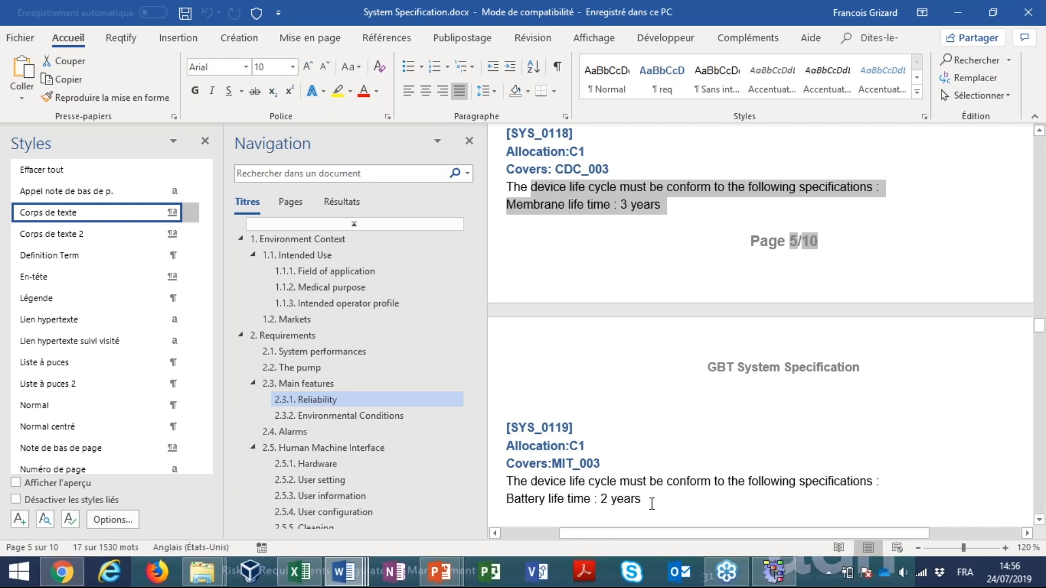
Set the battery life time in SYS_0119 to 3 years, append "KKK" to the SYS_0121 maintenance period text, and save the document
double_click(604, 499)
type("3")
scroll(735, 442, "down", 5)
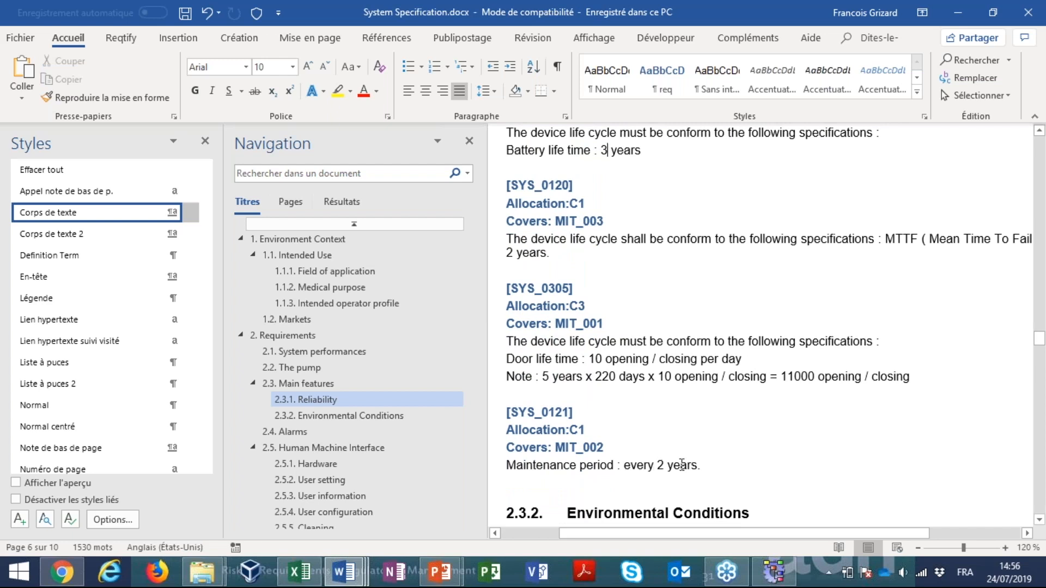
left_click(709, 465)
type("KKK")
key("ctrl+s")
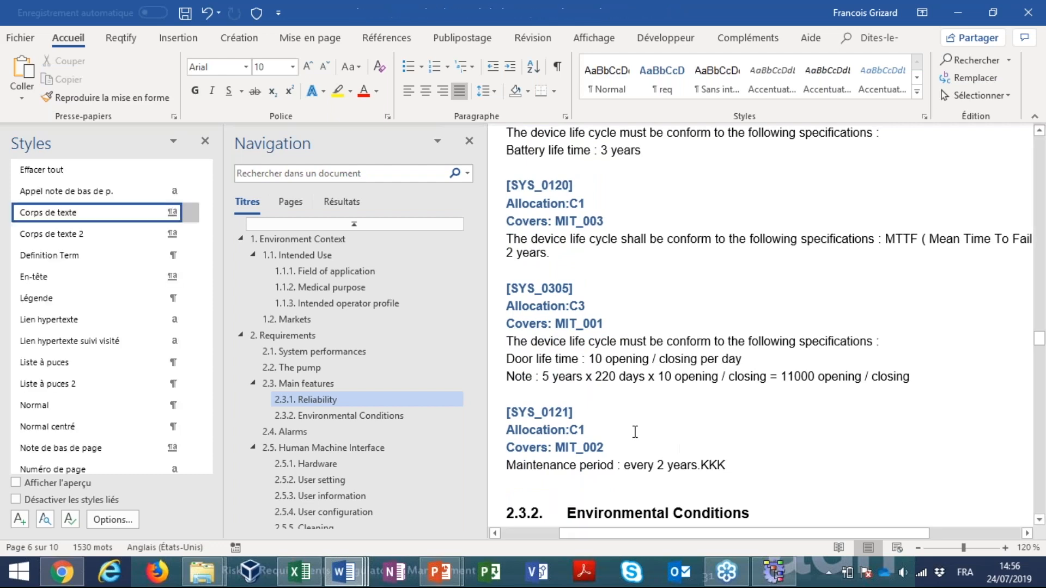
Copy the whole SYS_0121 requirement and paste it directly below the original, before section 2.3.2
scroll(635, 425, "down", 2)
left_click_drag(504, 282, 737, 349)
key("ctrl+c")
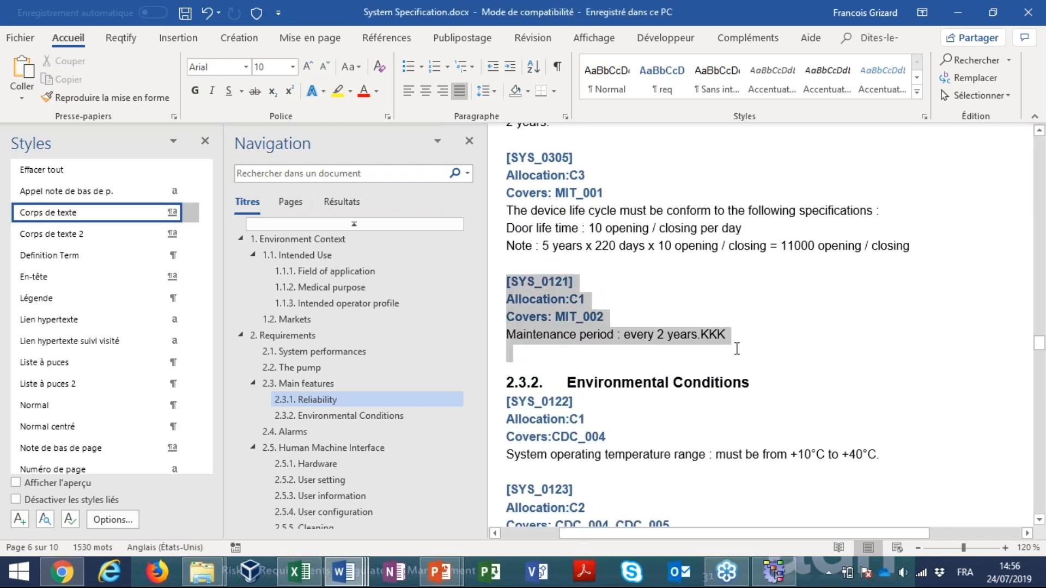
left_click(713, 355)
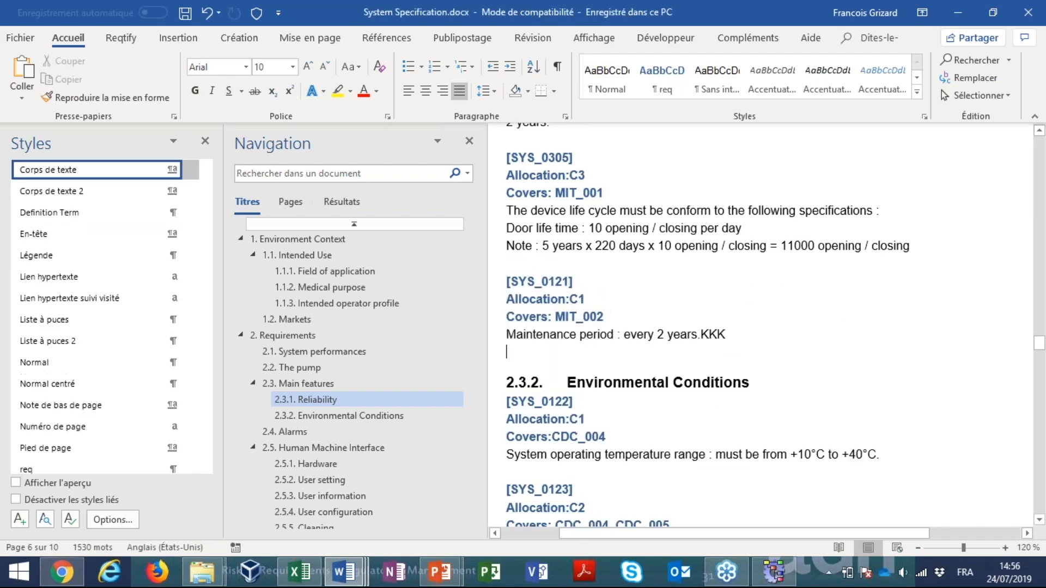
key("ctrl+v")
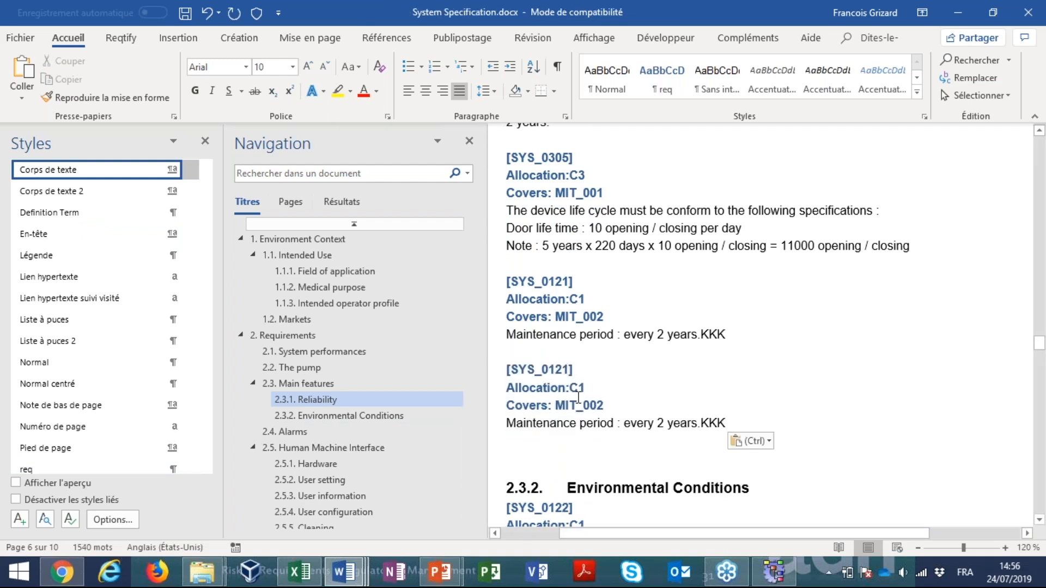
Change the duplicated requirement's identifier to SYS_1121, and save and close the System Specification document
left_click(581, 388)
key("Up")
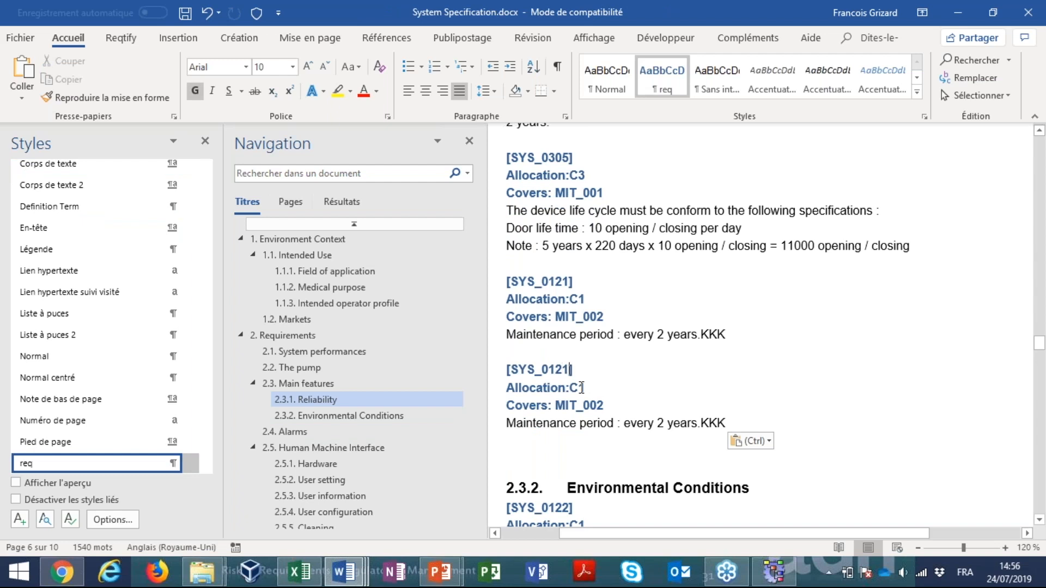
key("Left")
key("Left")
key("BackSpace")
type("1")
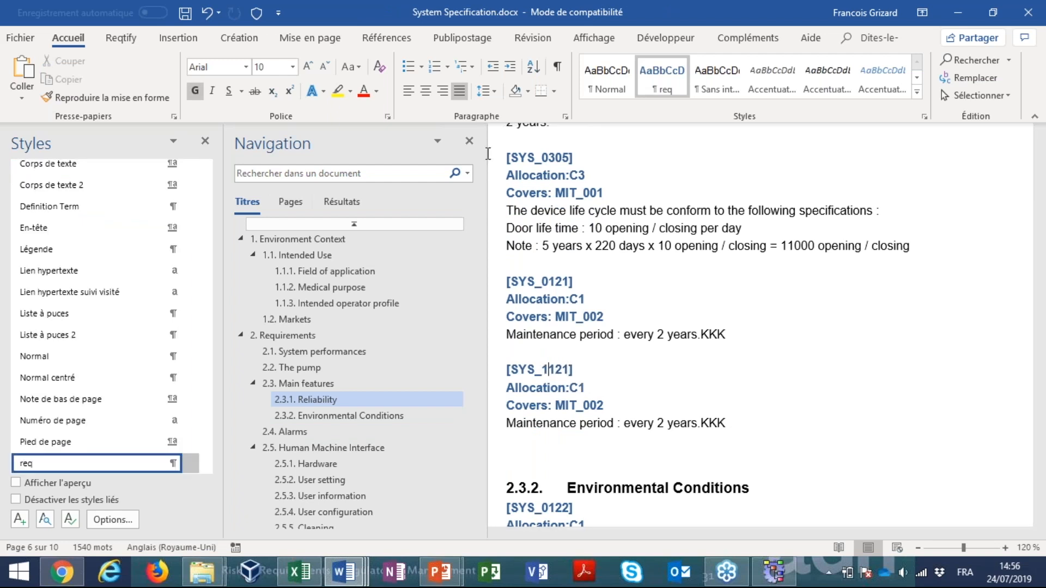
key("ctrl+s")
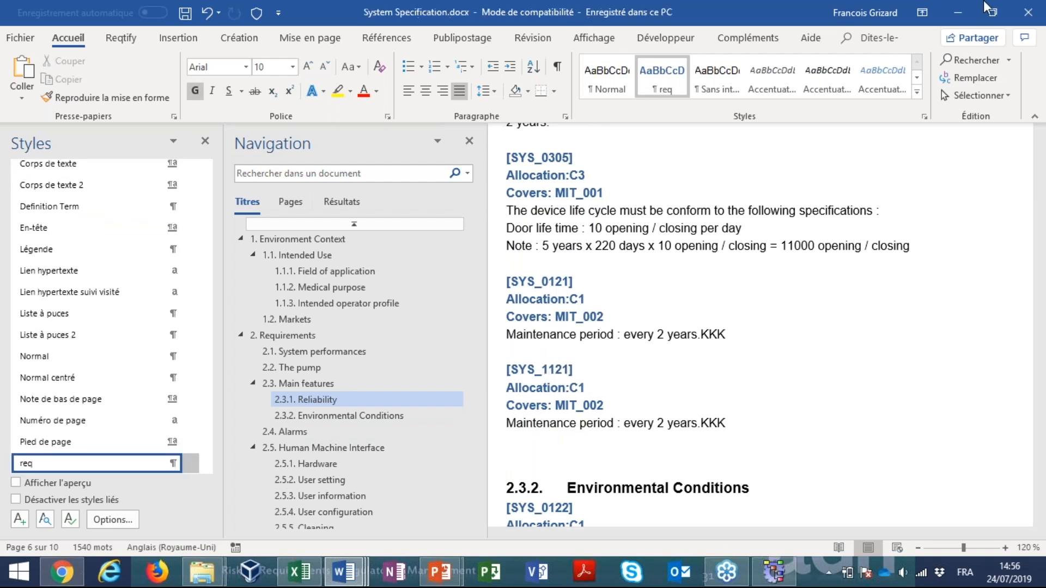
left_click(1032, 17)
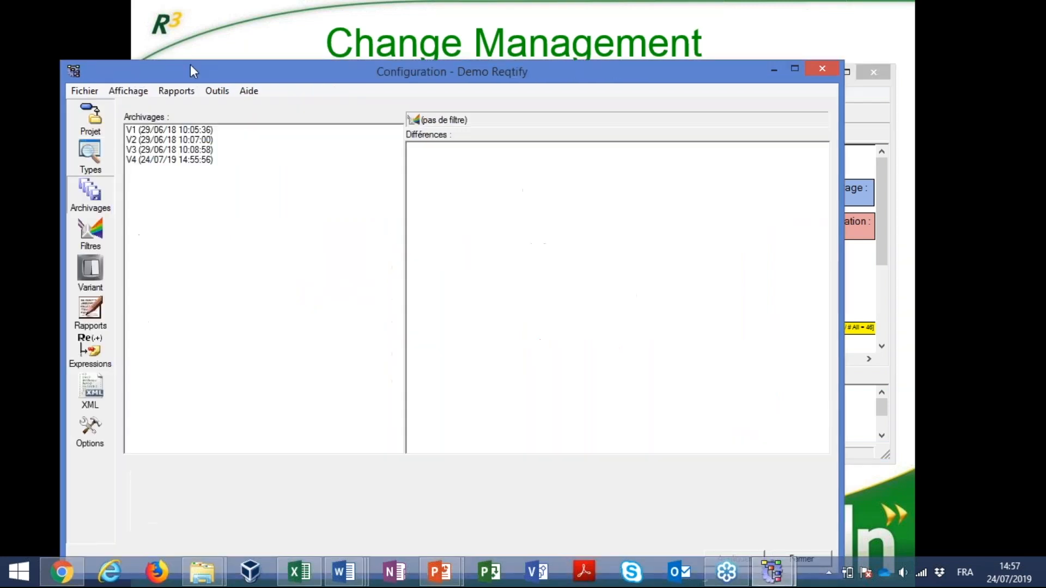
Compare the project with archive V4 in Reqtify, examining System Specification's new and updated requirements and the old and new text of SYS_0119
left_click_drag(190, 65, 188, 17)
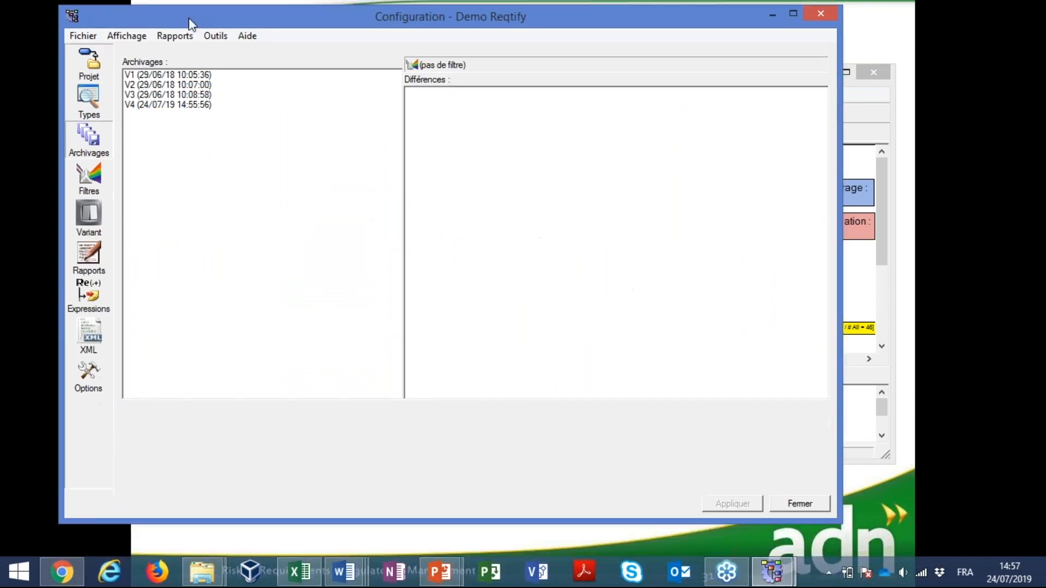
left_click(192, 100)
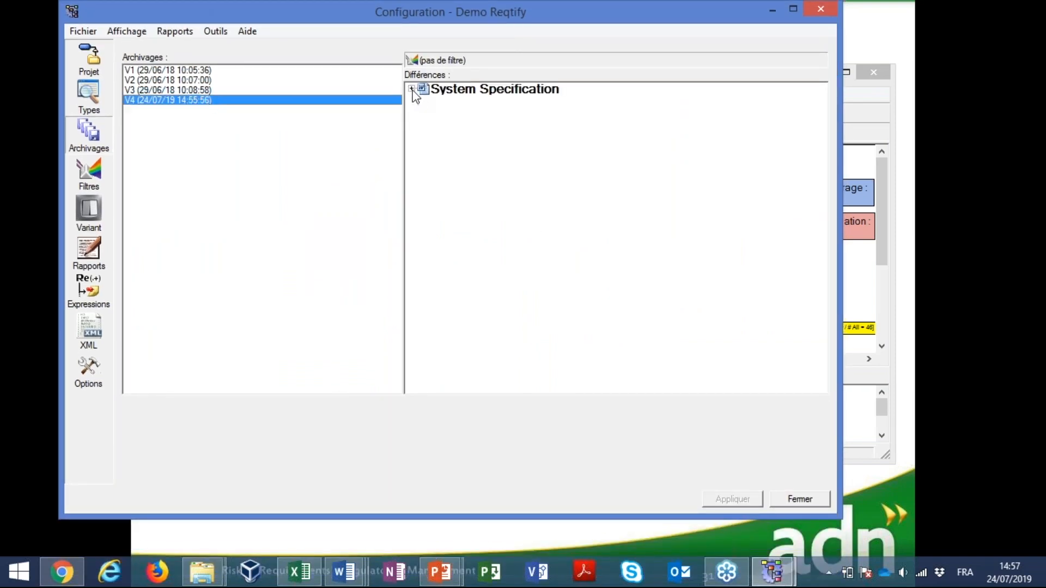
left_click(412, 89)
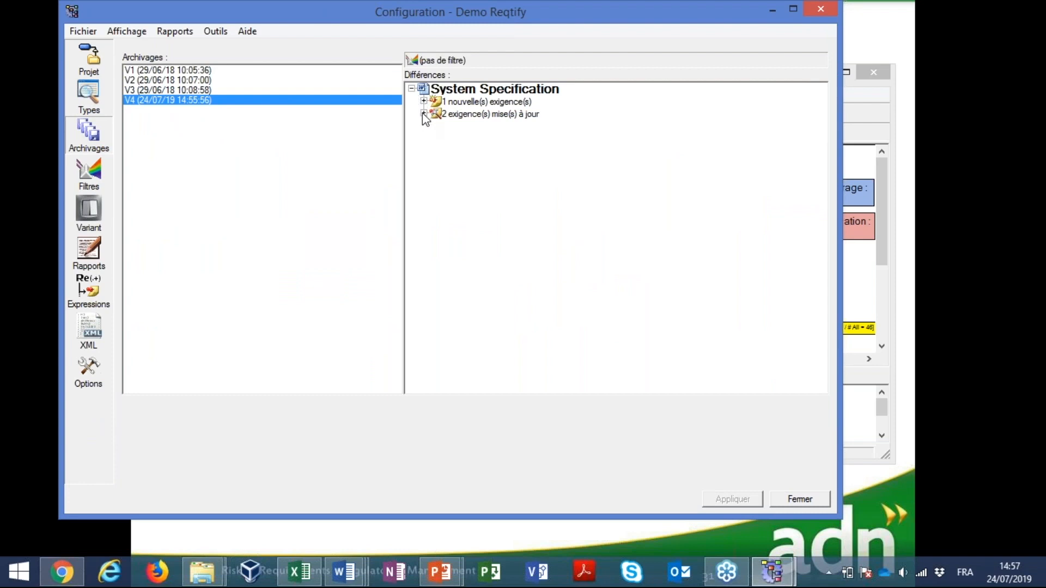
left_click(423, 113)
left_click(423, 101)
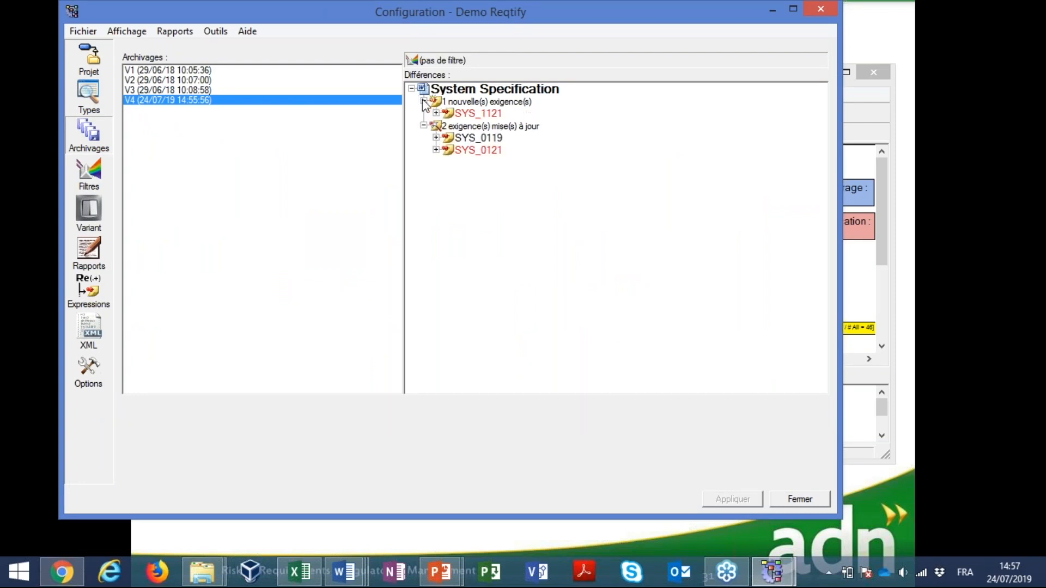
left_click(436, 137)
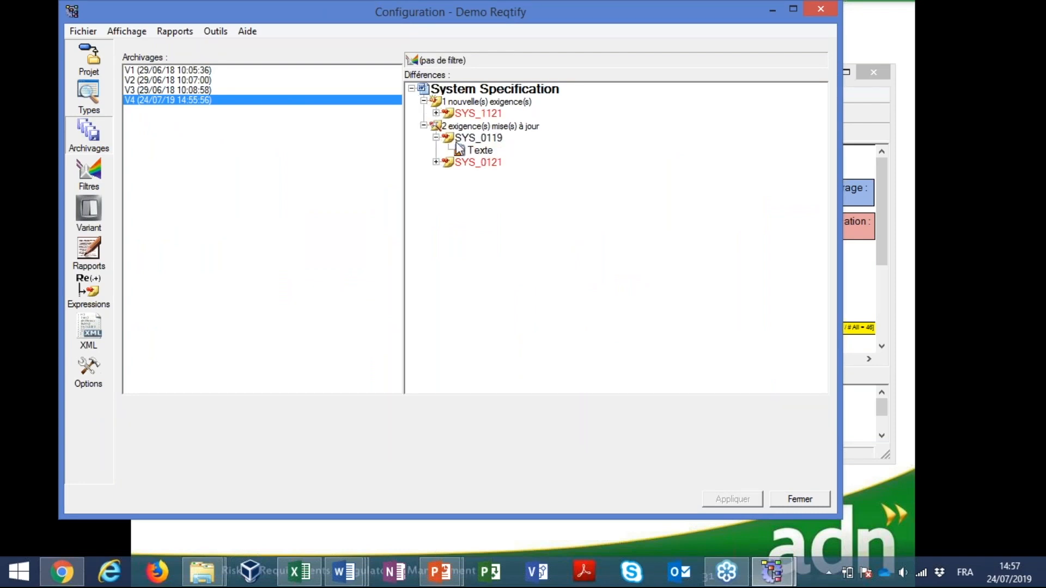
left_click(480, 151)
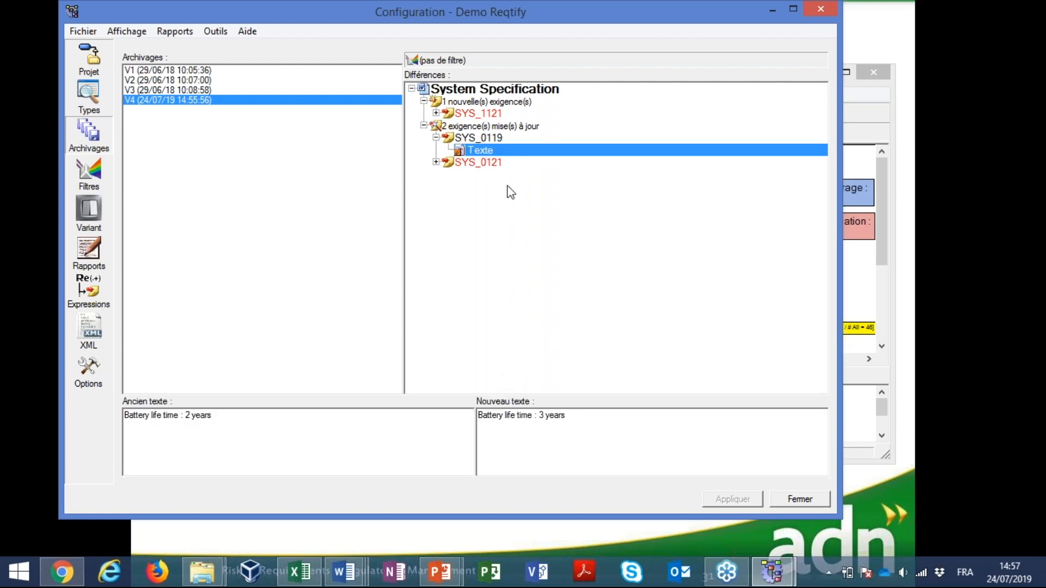
Show the text comparison for the archive differences and inspect the marked text changes of SYS_0119 and SYS_0121
left_click(435, 162)
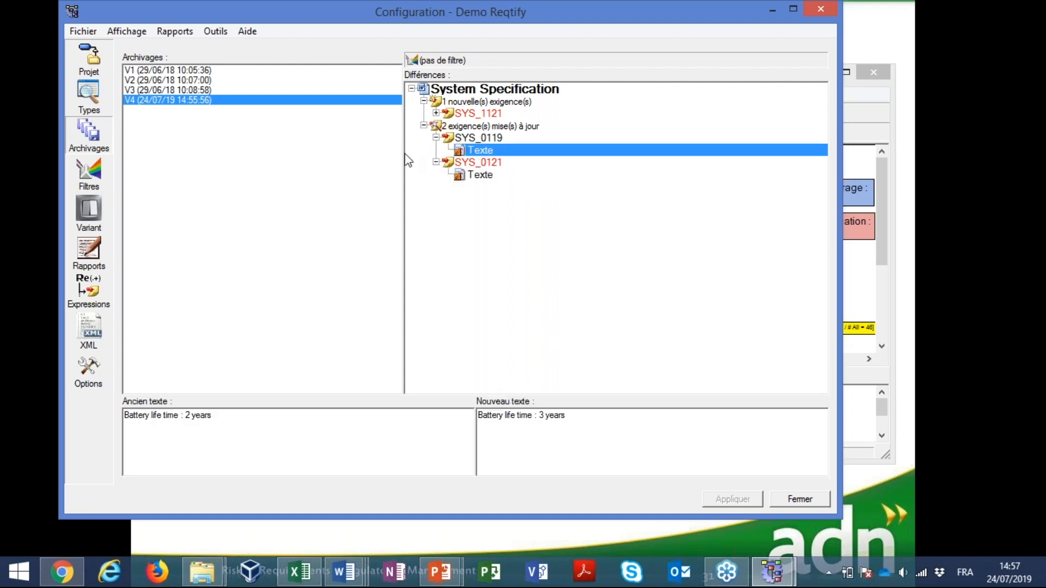
left_click(126, 31)
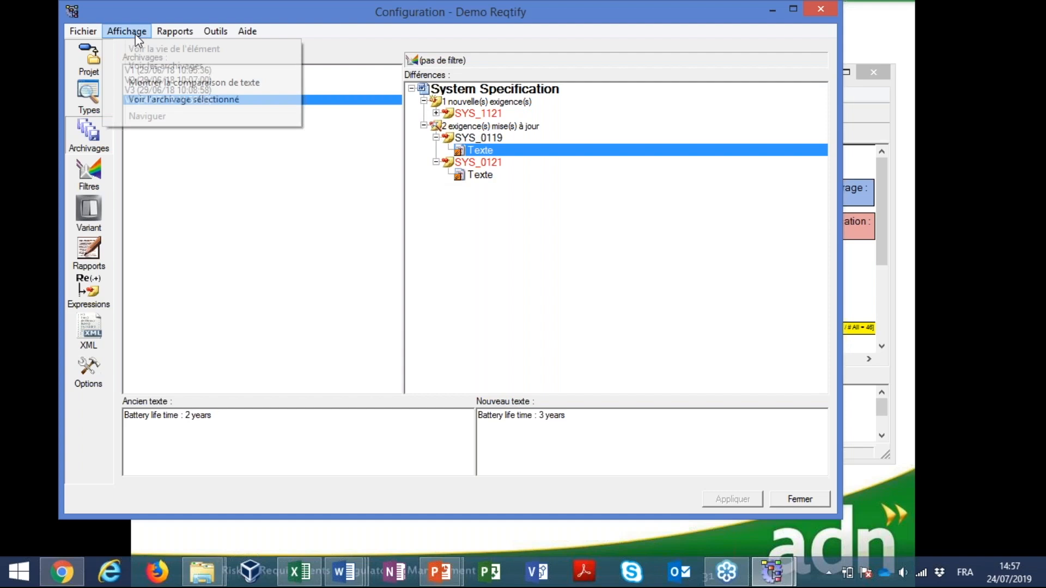
left_click(175, 84)
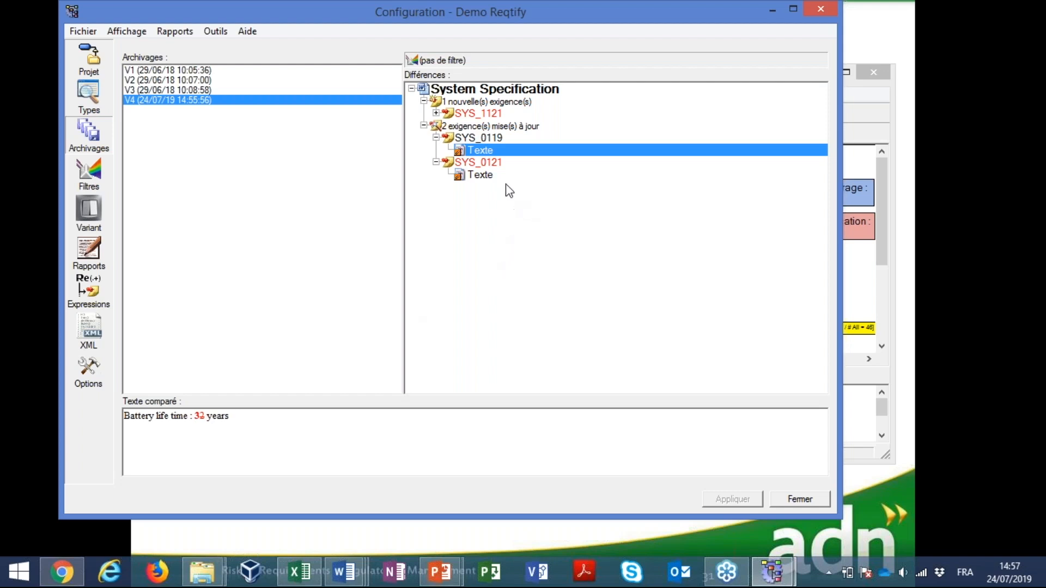
left_click(493, 176)
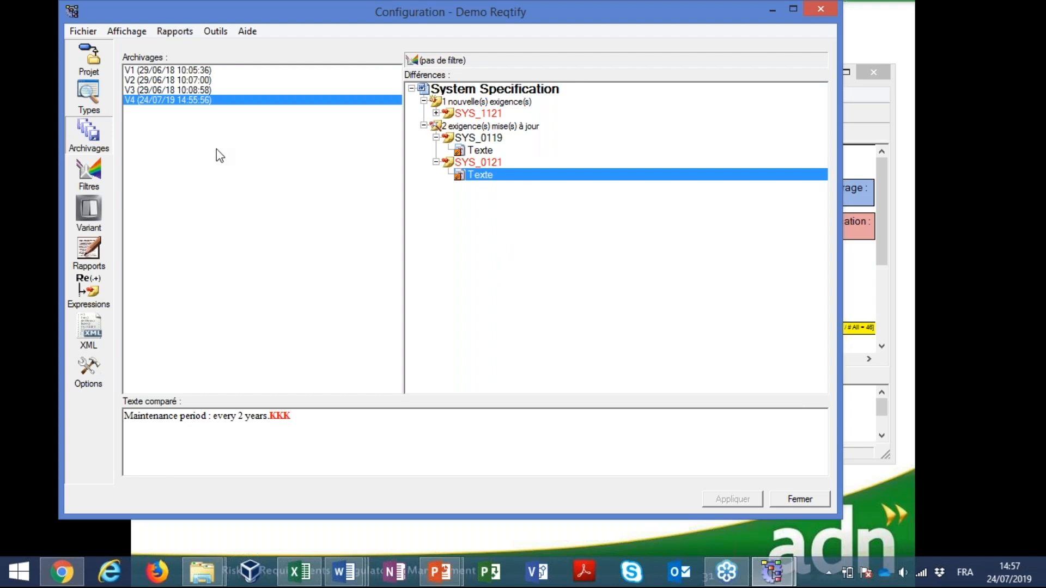
Generate the "Comparaison d'archives avec Impact" report comparing the current project with archive V3
left_click(151, 90)
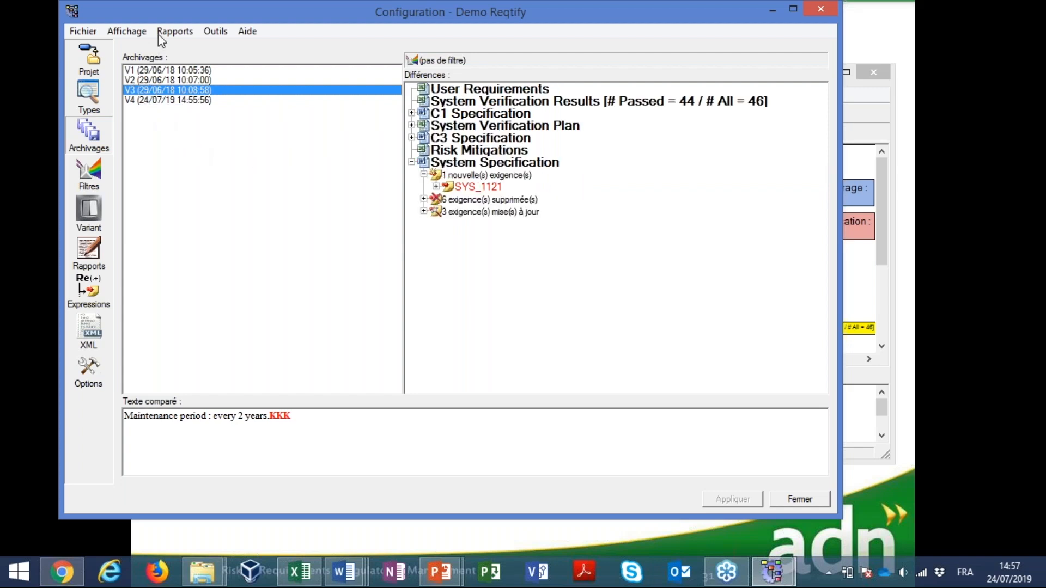
left_click(175, 33)
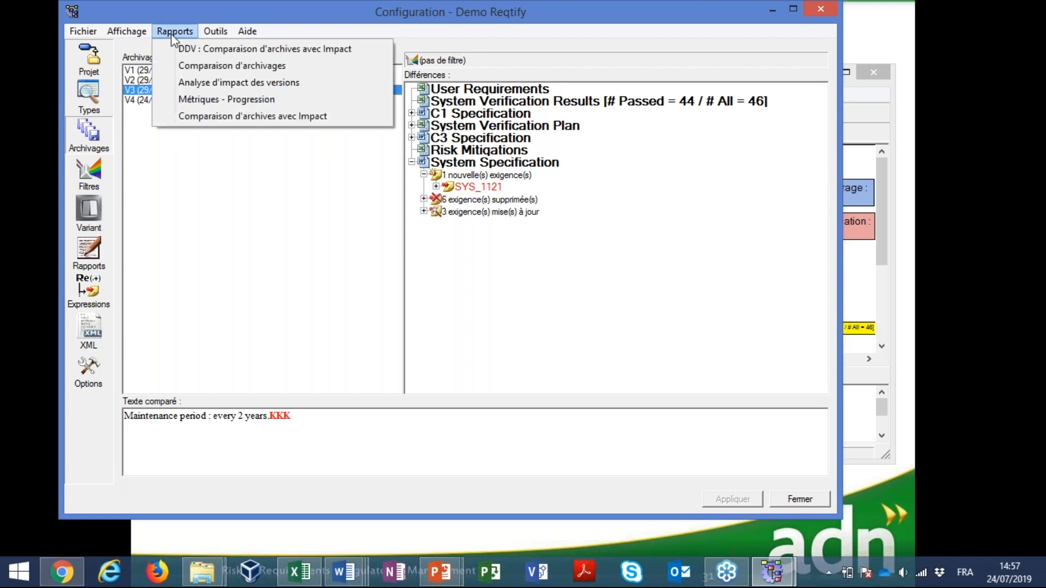
left_click(209, 117)
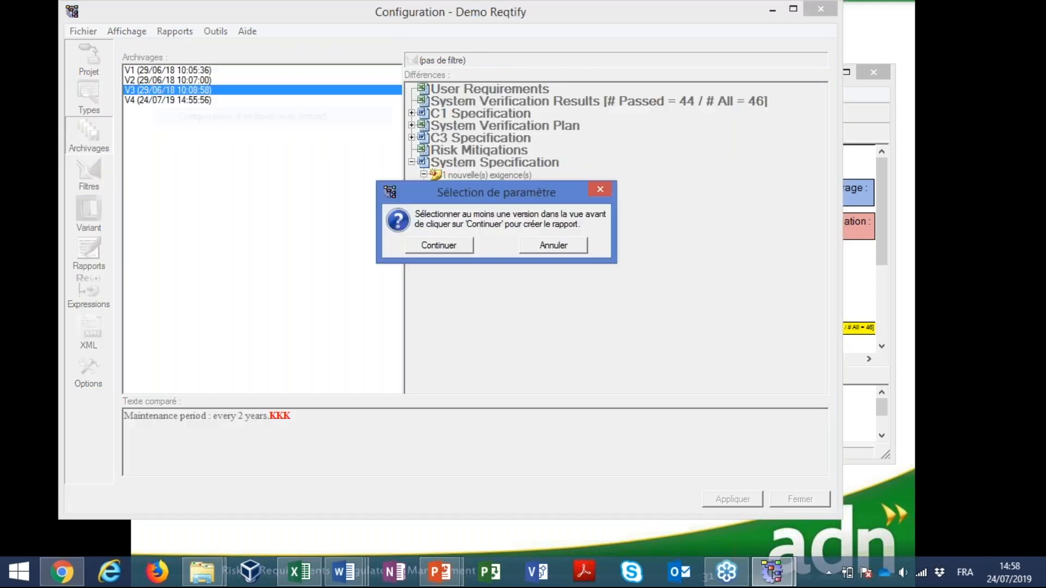
left_click(436, 246)
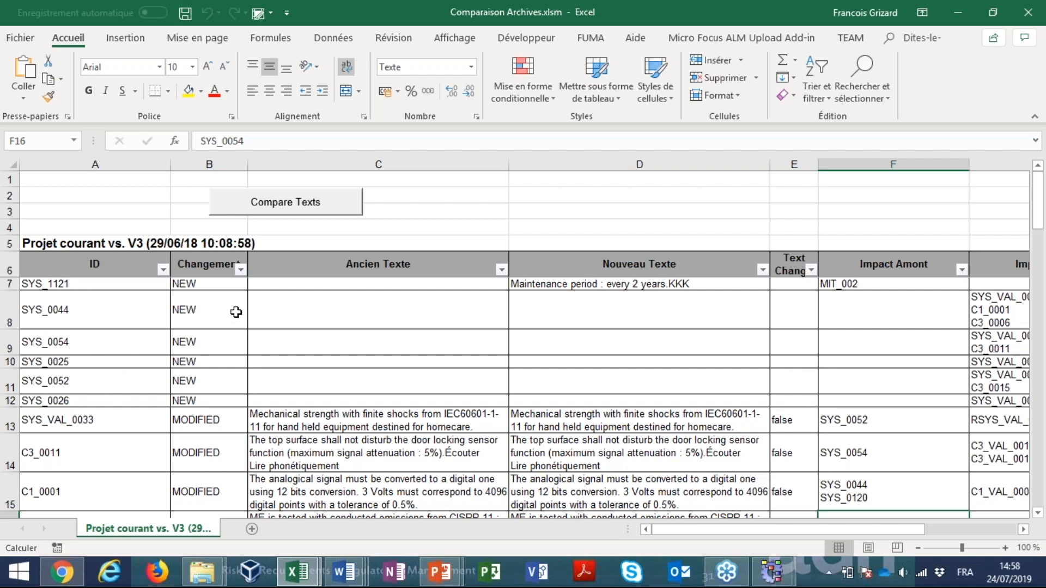
Review the NEW and MODIFIED requirements in the Changement column of the Comparaison Archives workbook
left_click(206, 297)
left_click(221, 451)
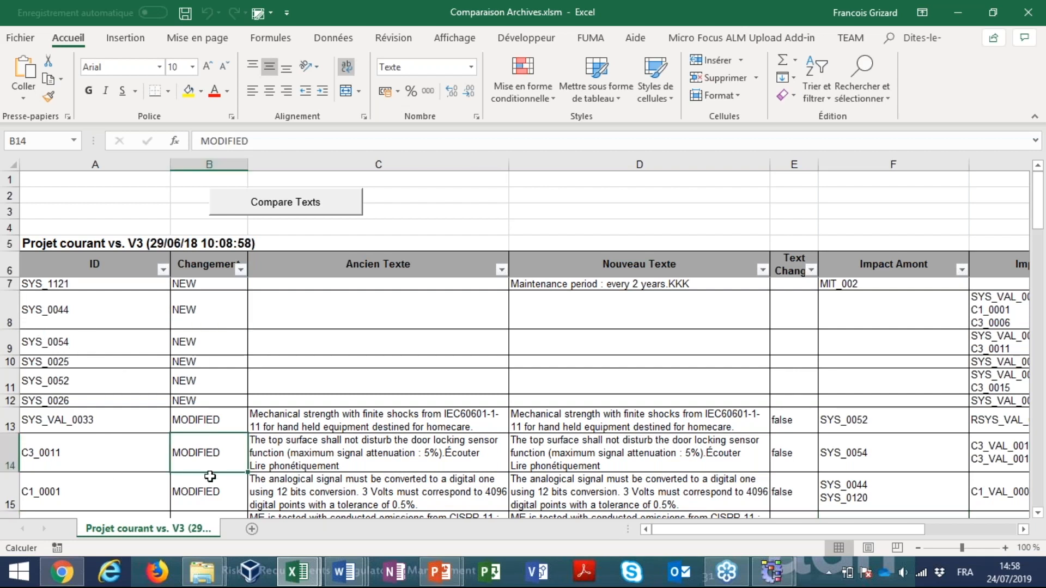
scroll(203, 474, "down", 1)
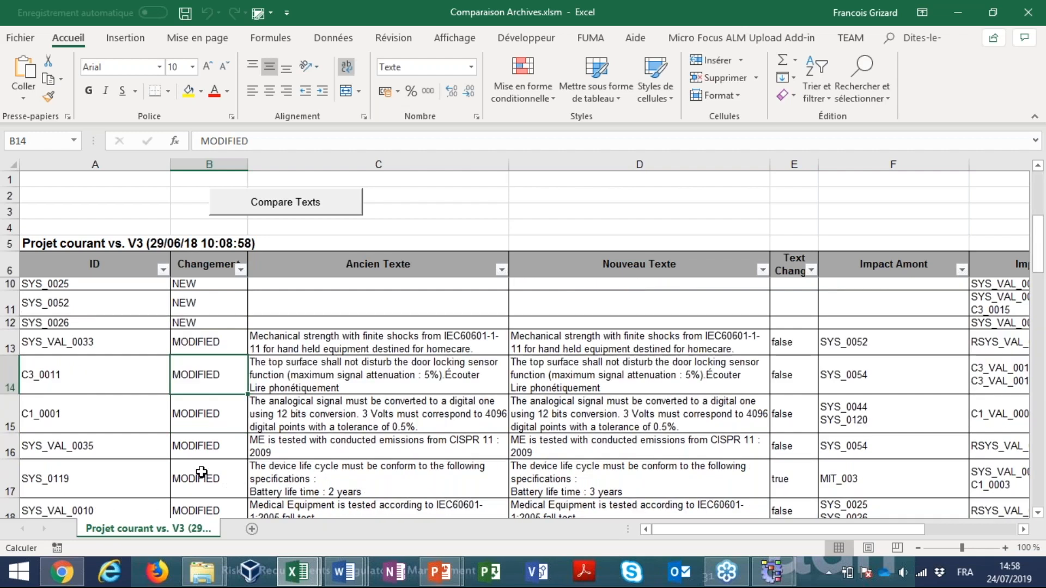
scroll(202, 472, "down", 3)
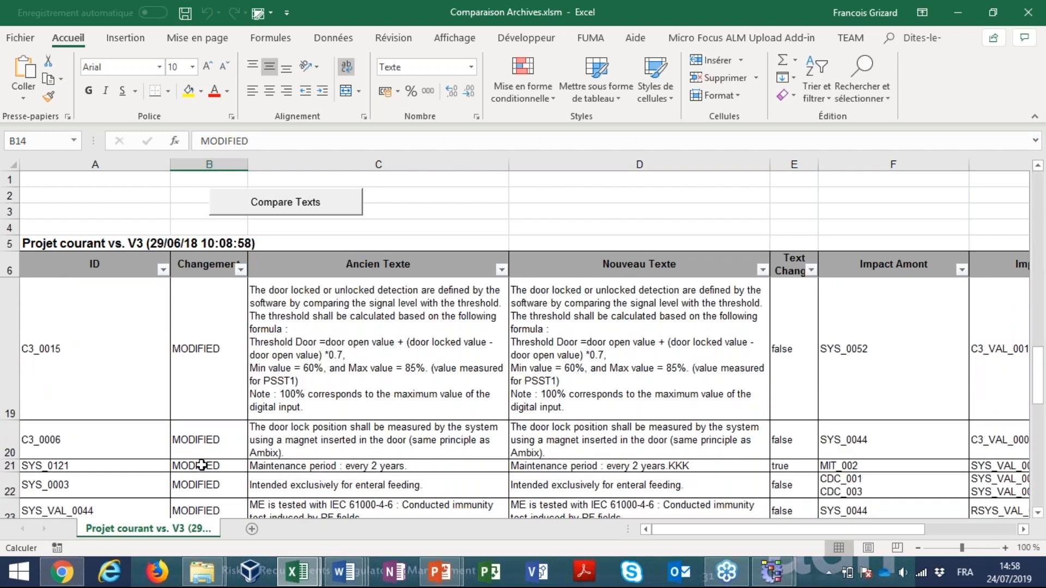
scroll(208, 471, "down", 1)
scroll(208, 471, "up", 5)
Run Compare Texts on the comparison sheet and examine the old and new text of SYS_0119
left_click(327, 419)
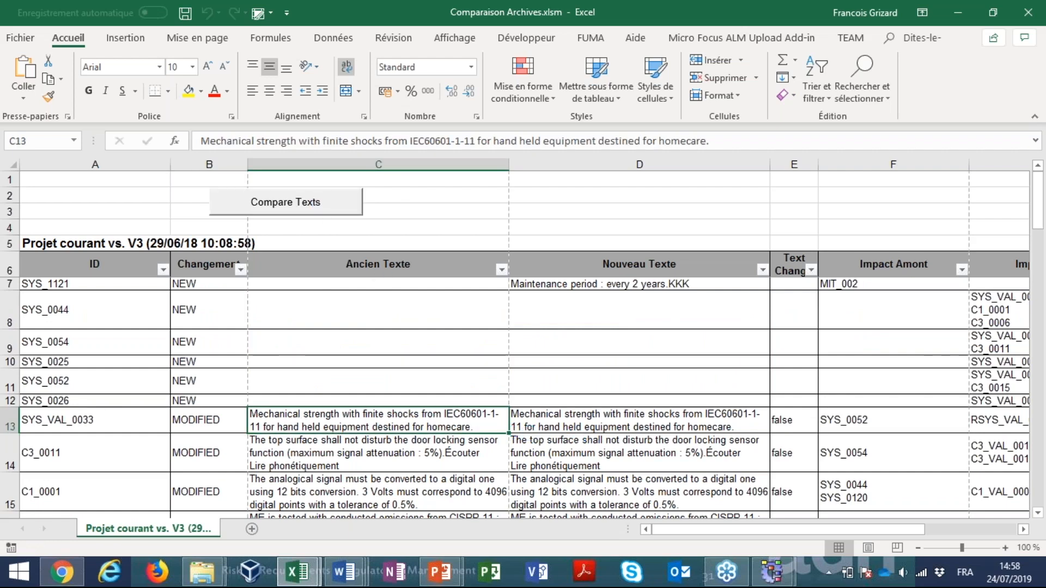
scroll(393, 326, "down", 3)
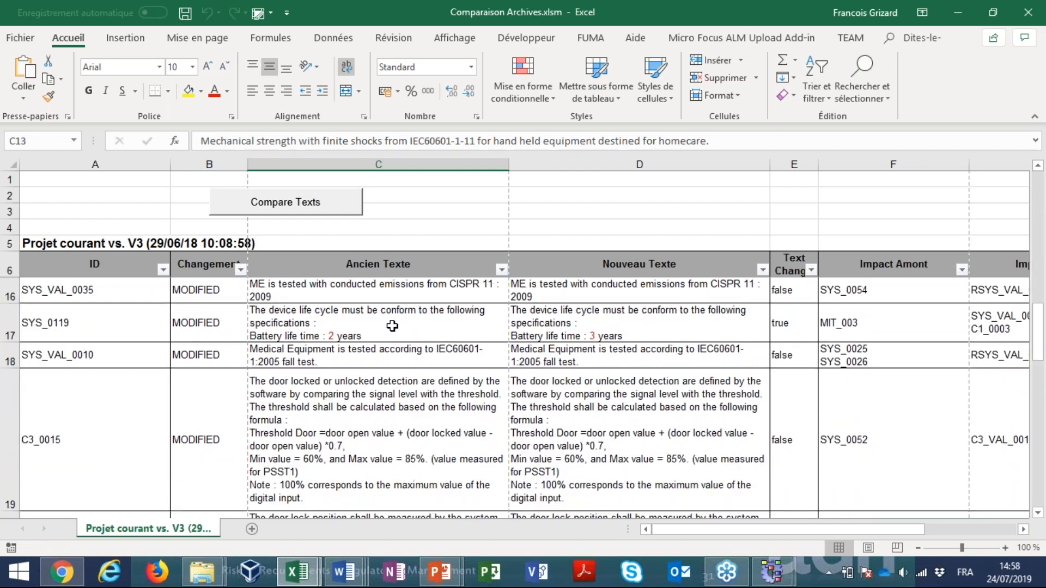
left_click(393, 326)
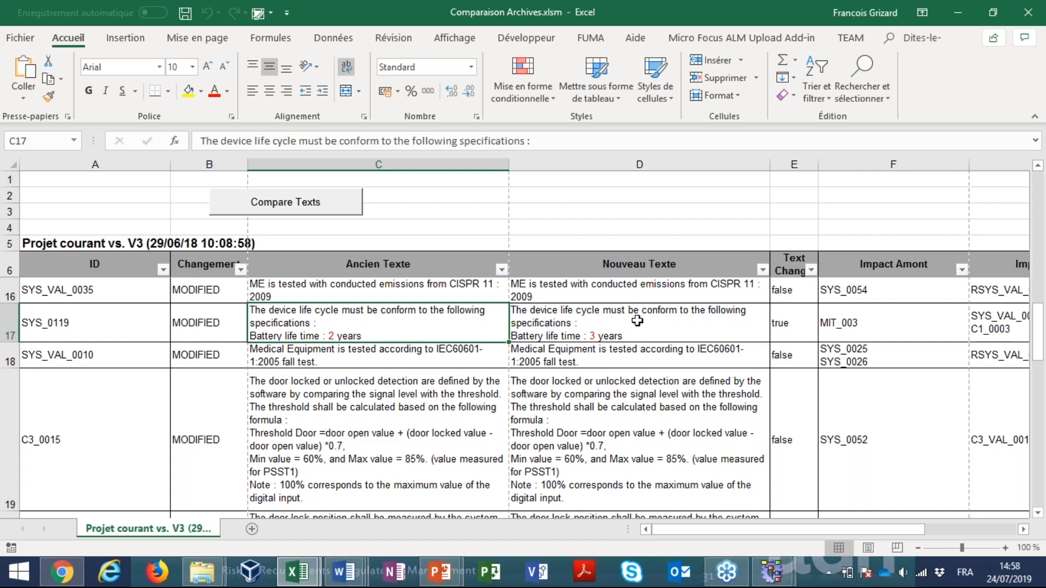
Inspect the upstream and downstream impact of the SYS_0119 change in the Impact Amont and Impact Aval columns
left_click_drag(699, 528, 744, 525)
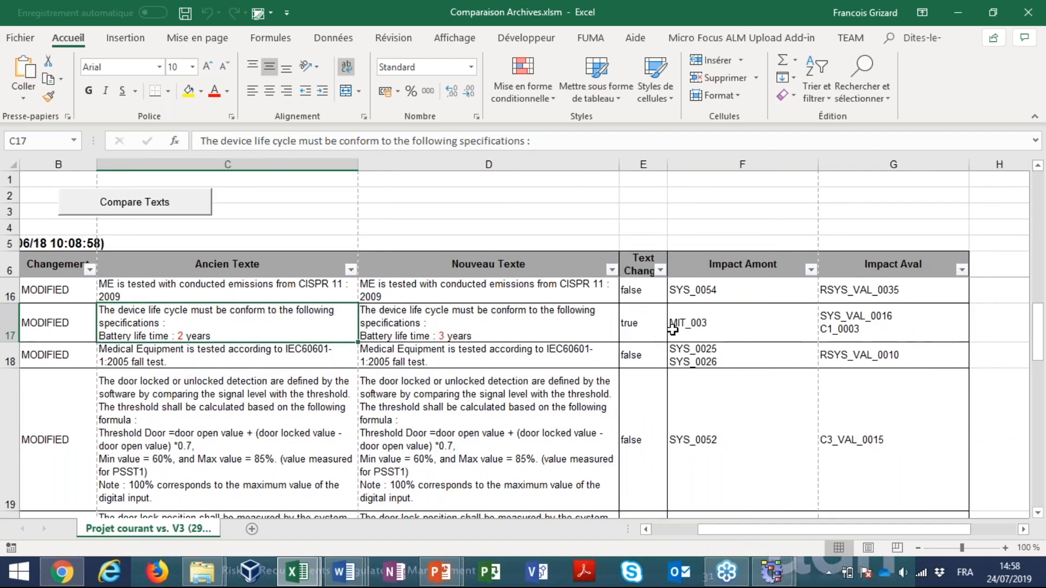
left_click(710, 326)
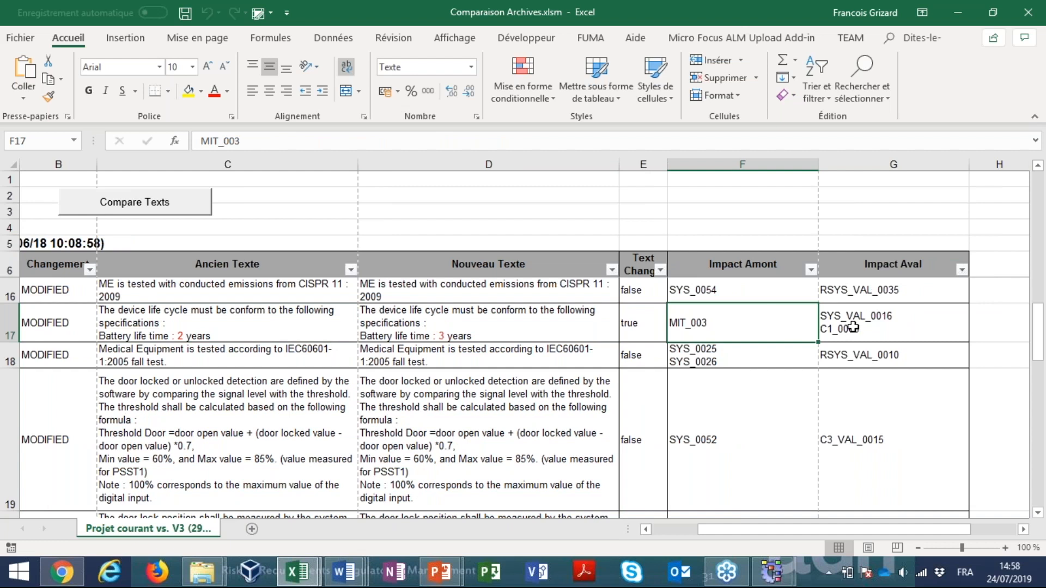
left_click(902, 326)
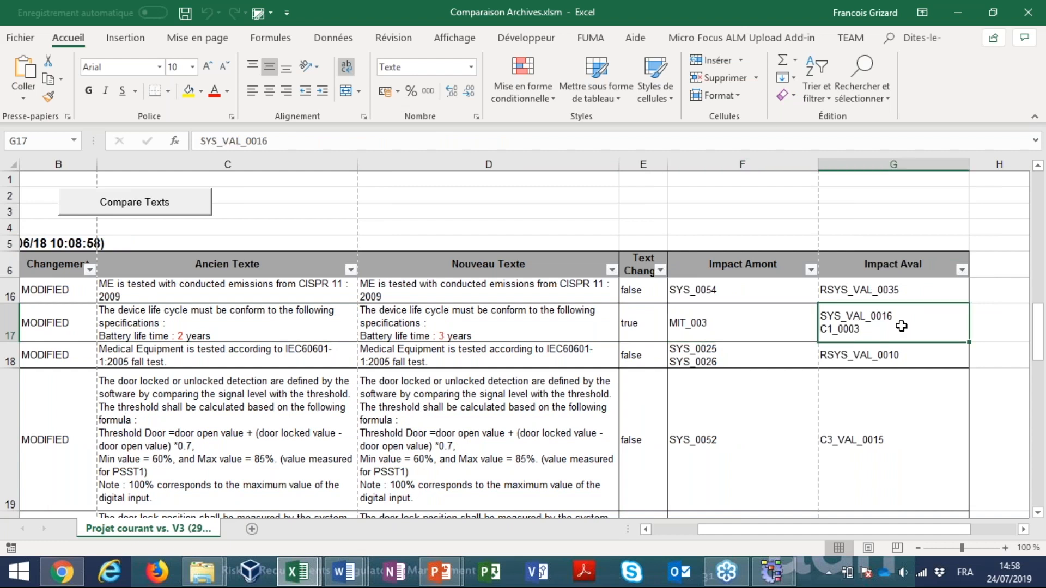
Close the Comparaison Archives and SR Coverage workbooks and return to the Demo Reqtify archive configuration
left_click(714, 317)
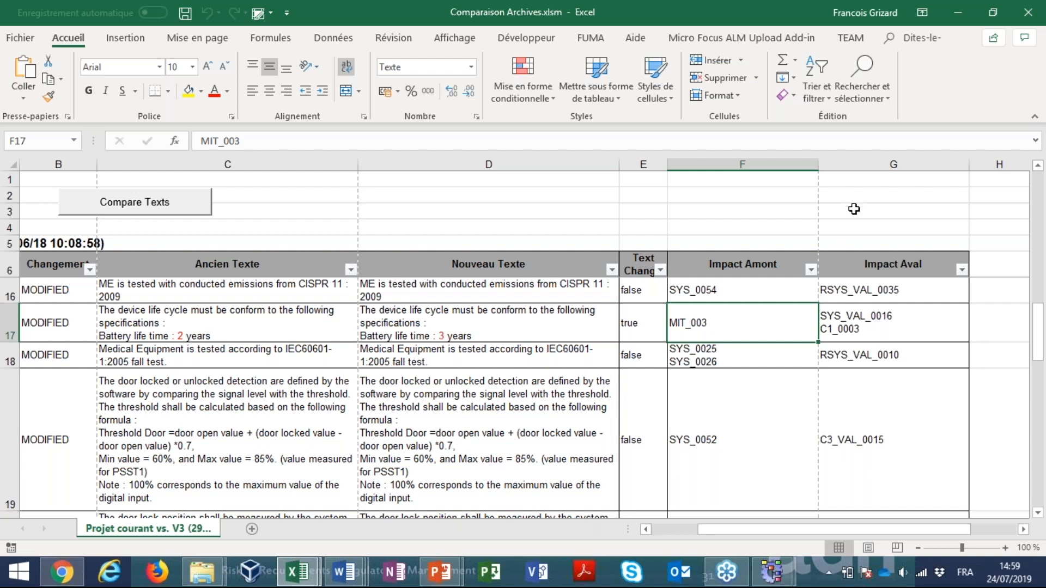
left_click(1031, 17)
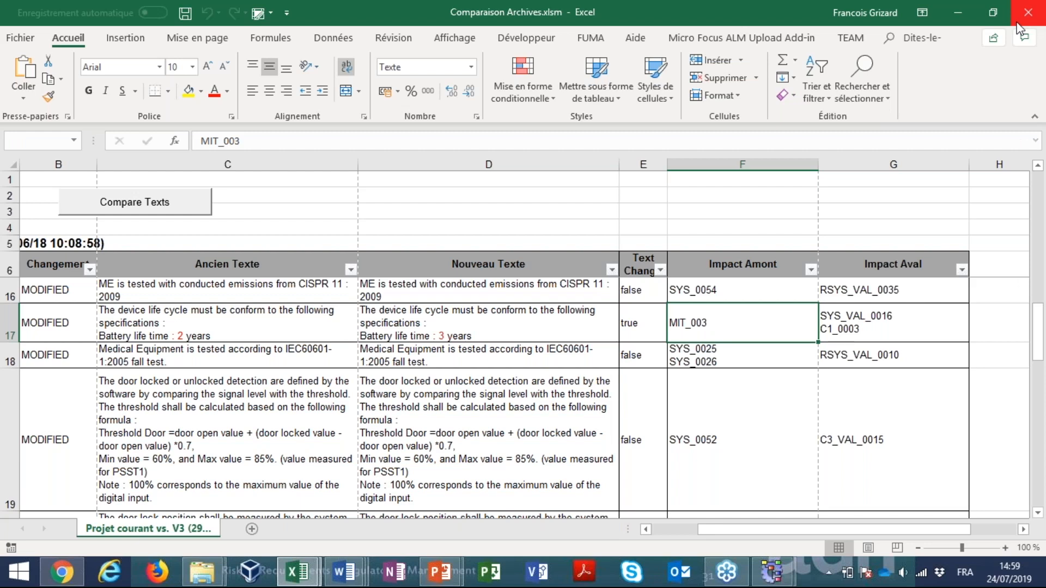
left_click(514, 303)
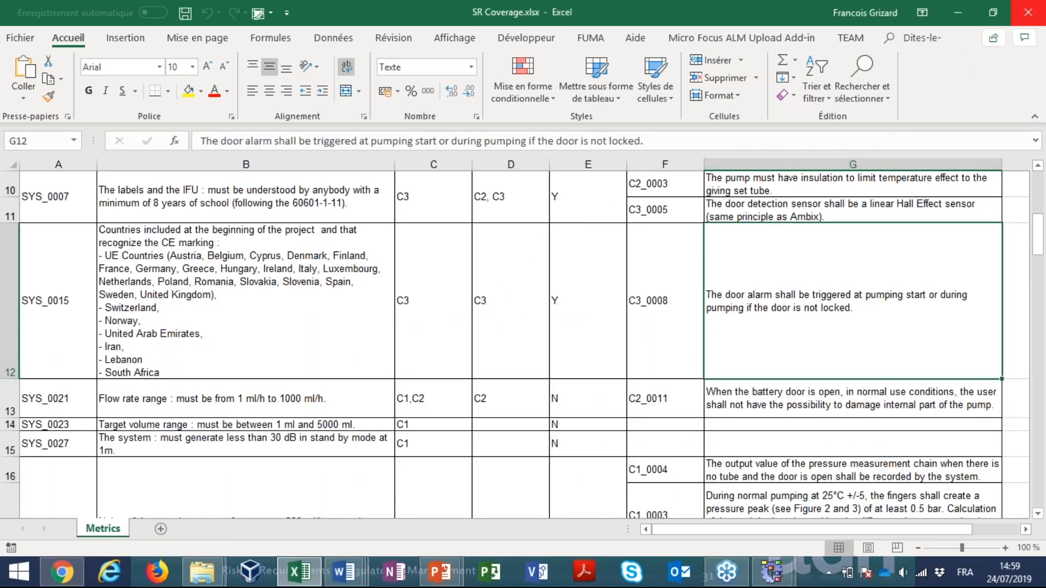
left_click(1029, 12)
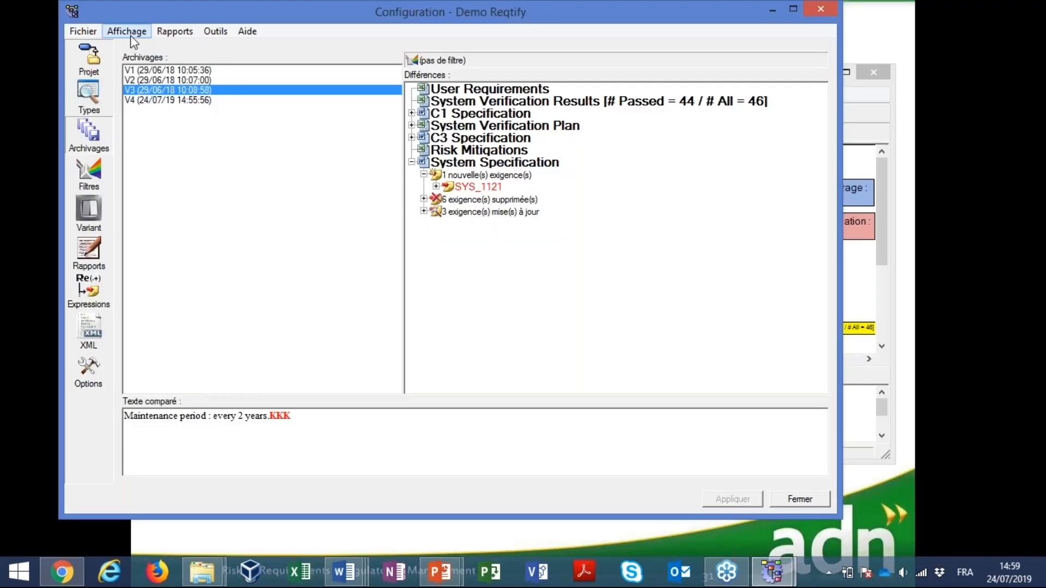
Generate the "Métriques - Progression" report for archives V1 to V4
left_click(169, 32)
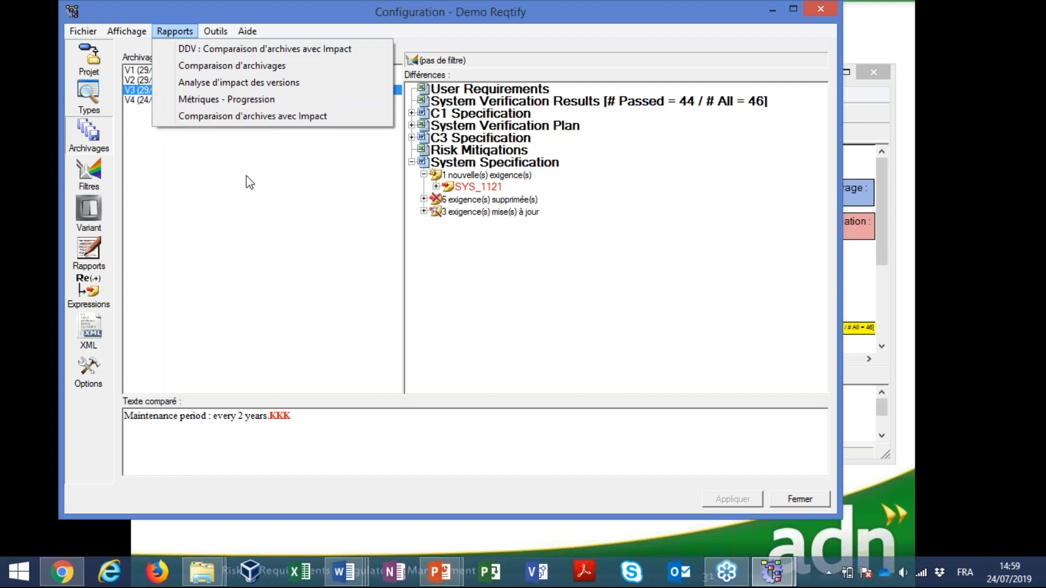
left_click(243, 194)
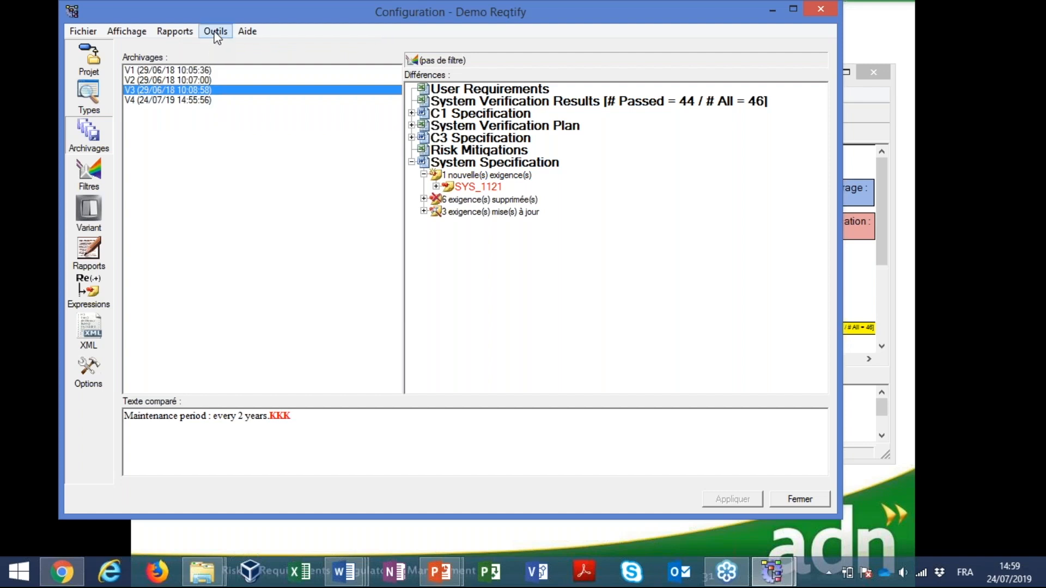
left_click(203, 70)
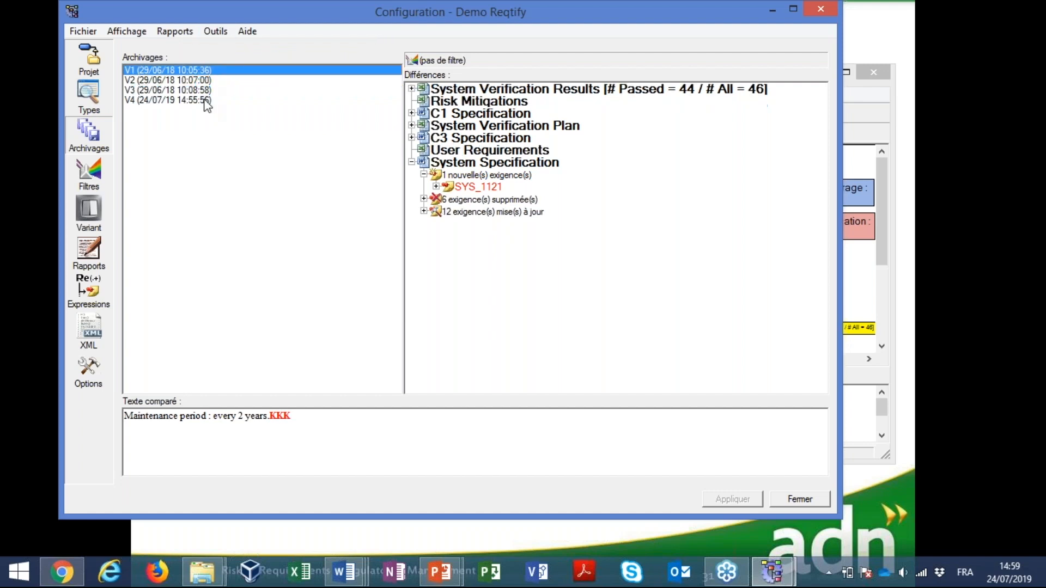
left_click(204, 100, "shift")
left_click(216, 34)
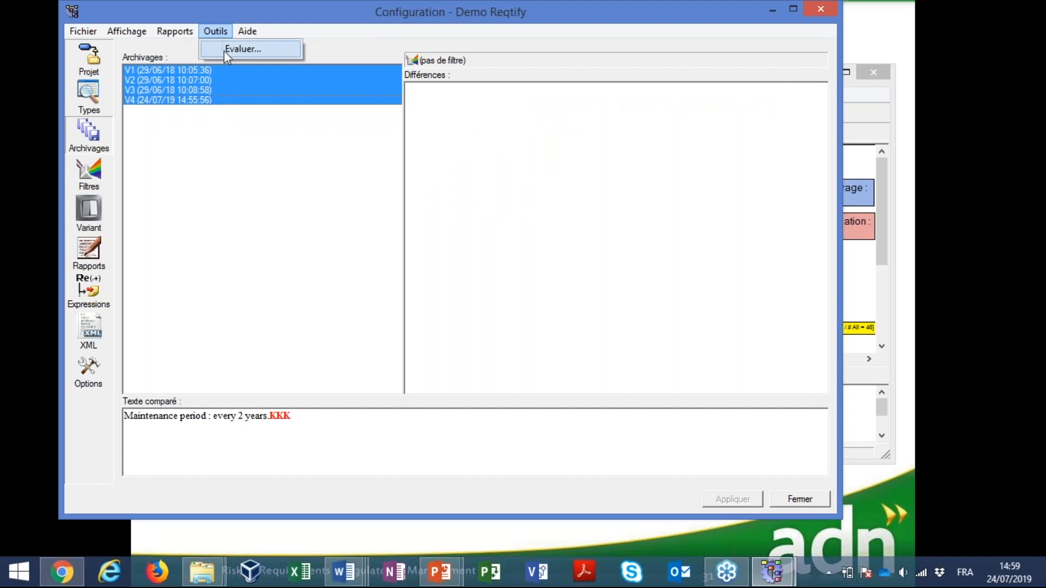
mouse_move(175, 31)
left_click(201, 99)
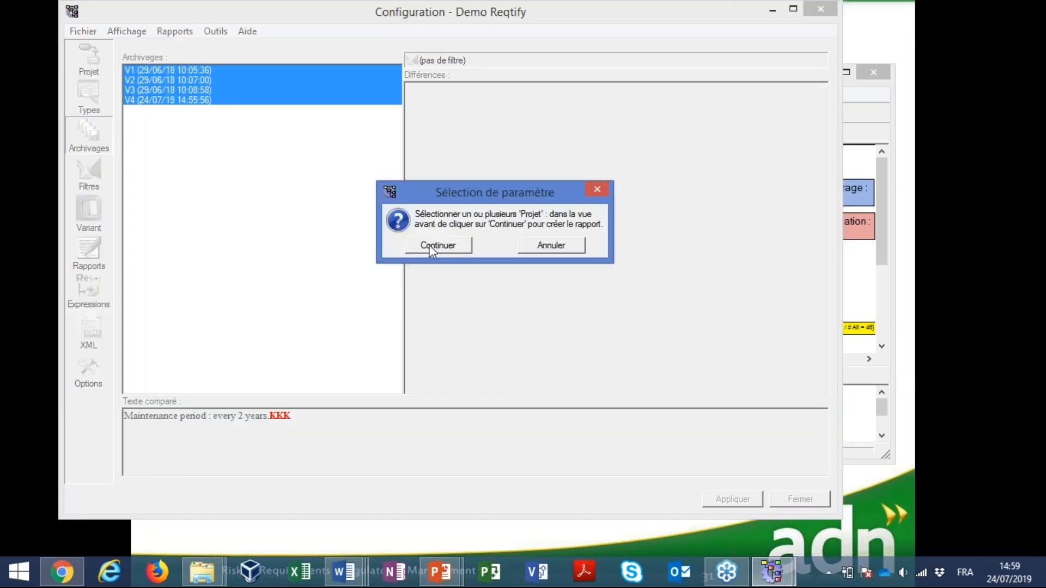
left_click(429, 244)
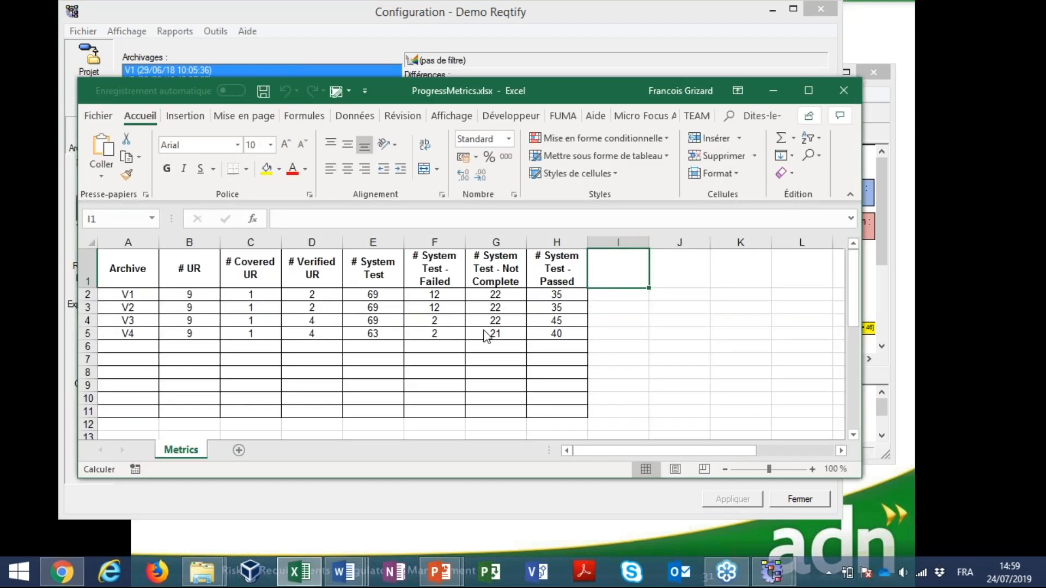
Maximize the ProgressMetrics workbook and review its UR, Covered UR, Verified UR and System Test columns for each archive
double_click(487, 91)
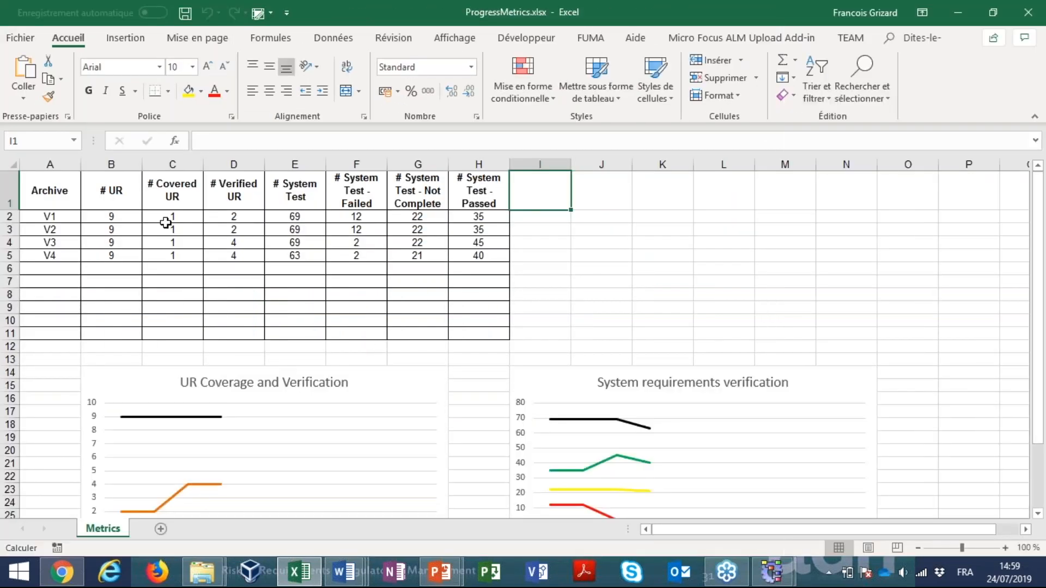
left_click(110, 193)
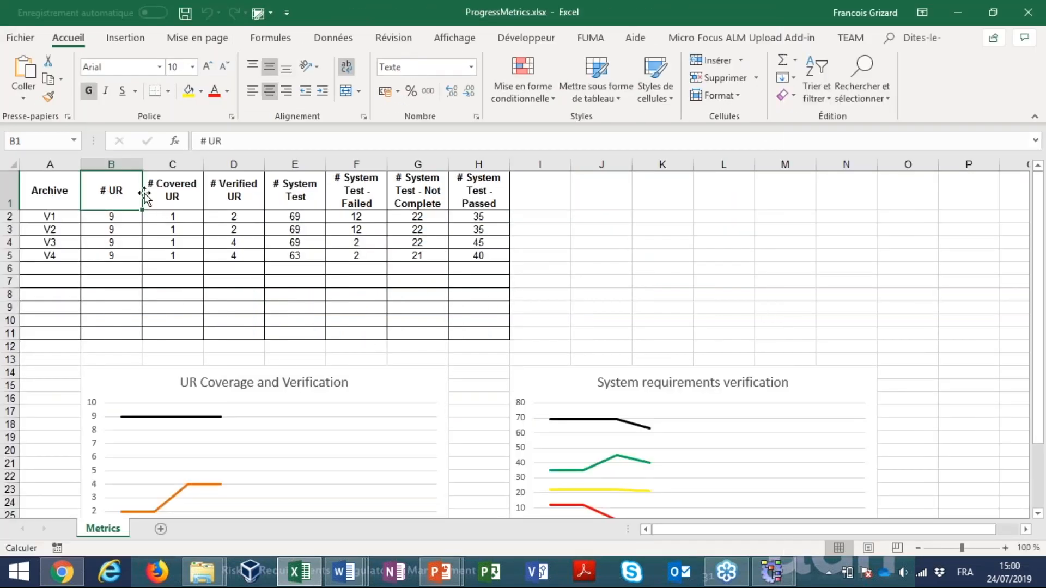
left_click(183, 194)
left_click(231, 195)
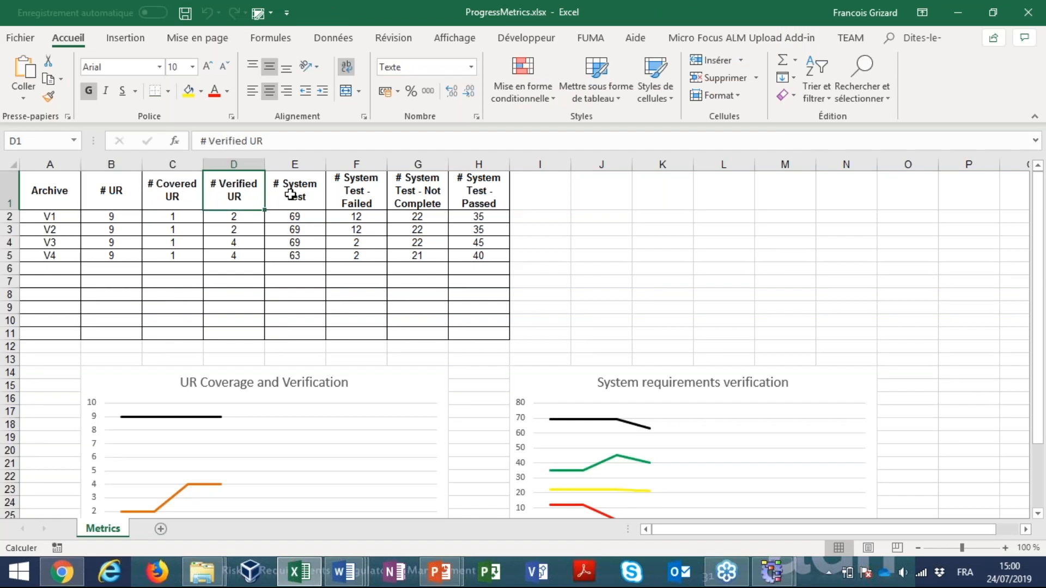
left_click(291, 195)
left_click(358, 199)
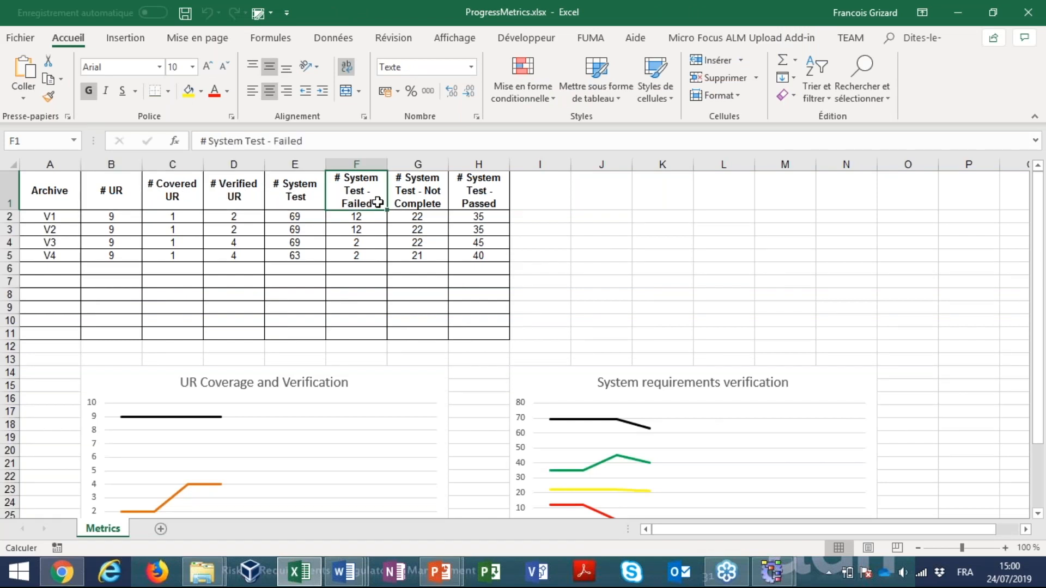
left_click(478, 199)
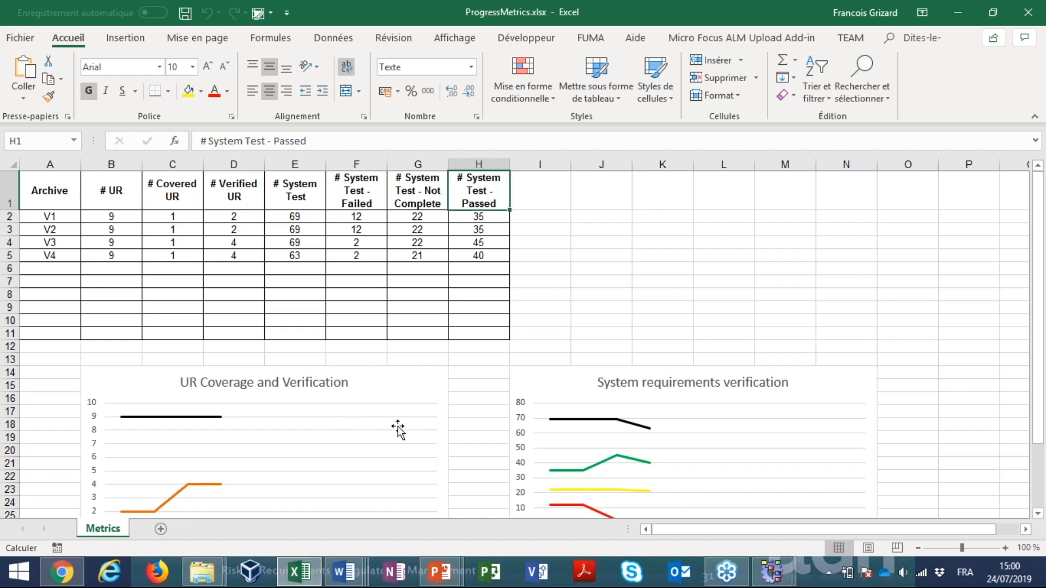
Examine the "UR Coverage and Verification" and "System requirements verification" charts against the archive metrics table
left_click(330, 455)
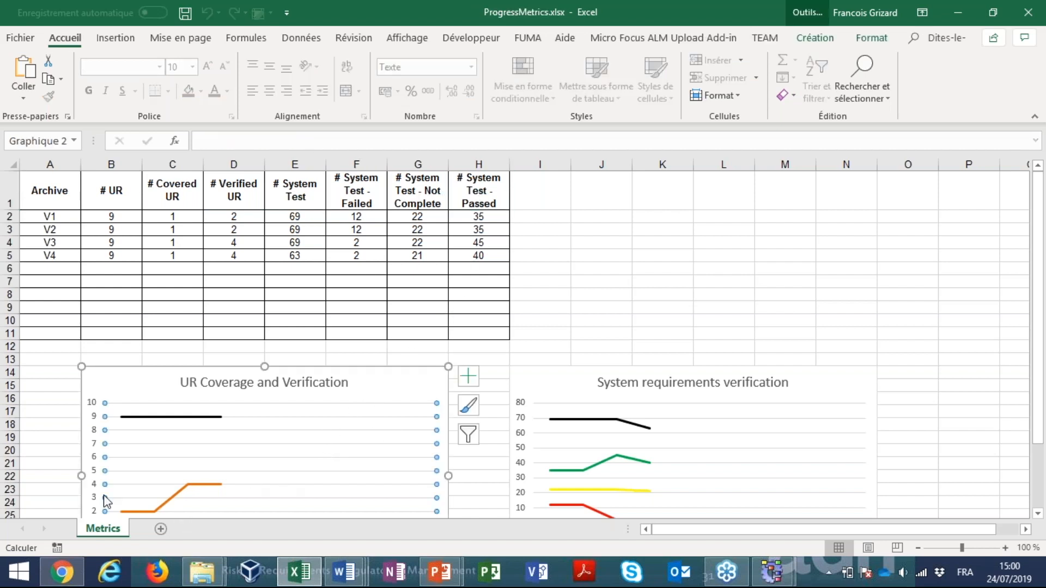
left_click_drag(1037, 339, 1037, 381)
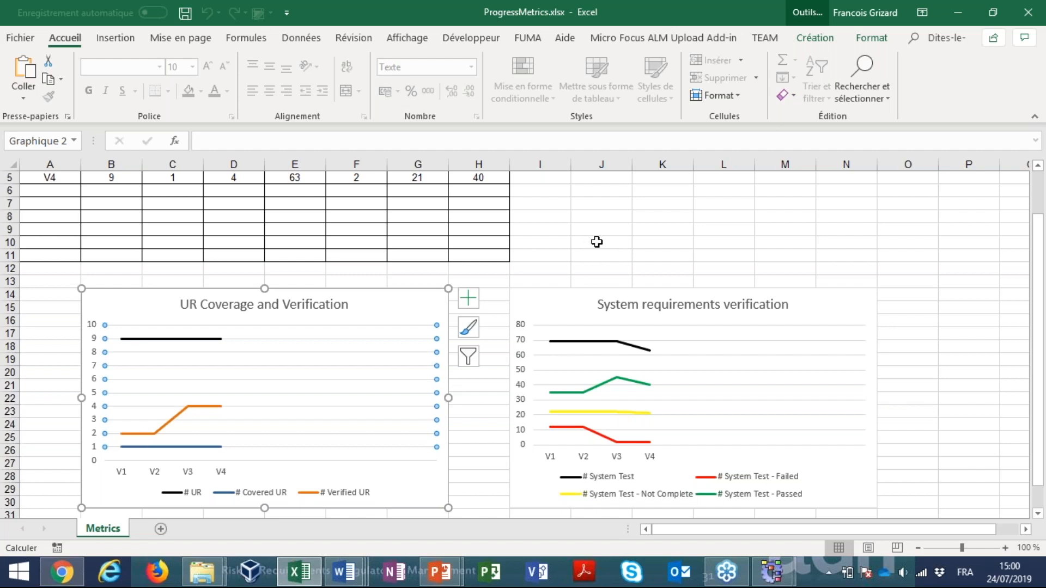
scroll(598, 240, "up", 2)
left_click_drag(119, 220, 482, 256)
left_click(614, 259)
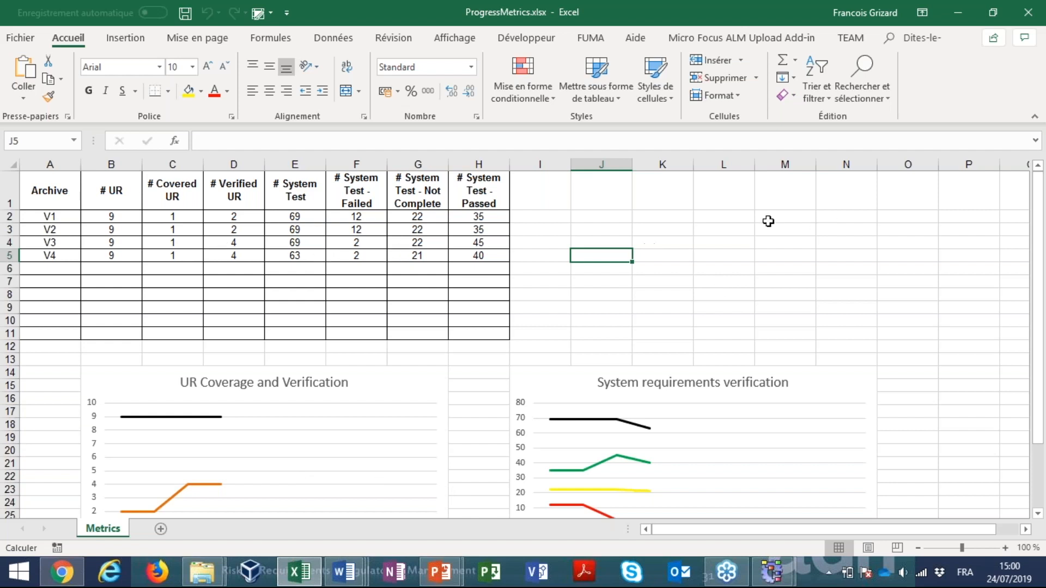
Close the ProgressMetrics workbook and the Configuration window, and maximize the Demo Reqtify project dashboard
left_click(1028, 17)
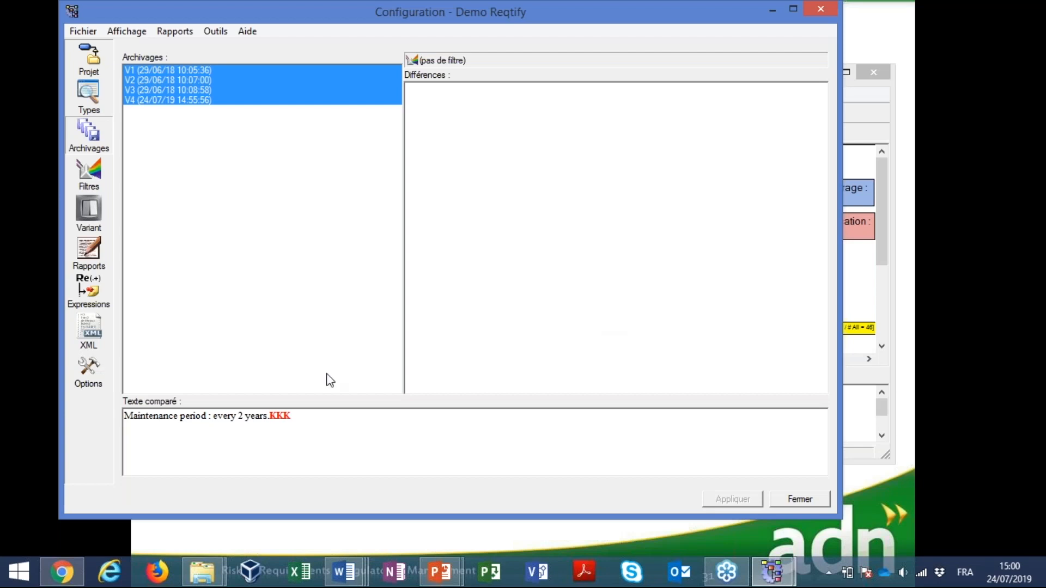
left_click(825, 12)
mouse_move(542, 76)
left_mouse_down()
mouse_move(535, 89)
mouse_move(548, 88)
left_mouse_up()
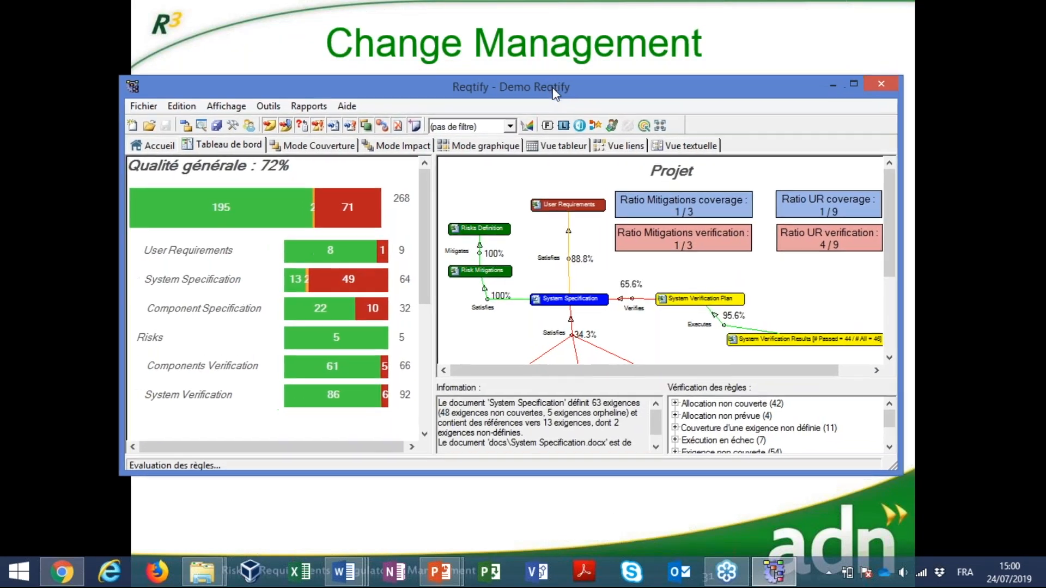
double_click(499, 92)
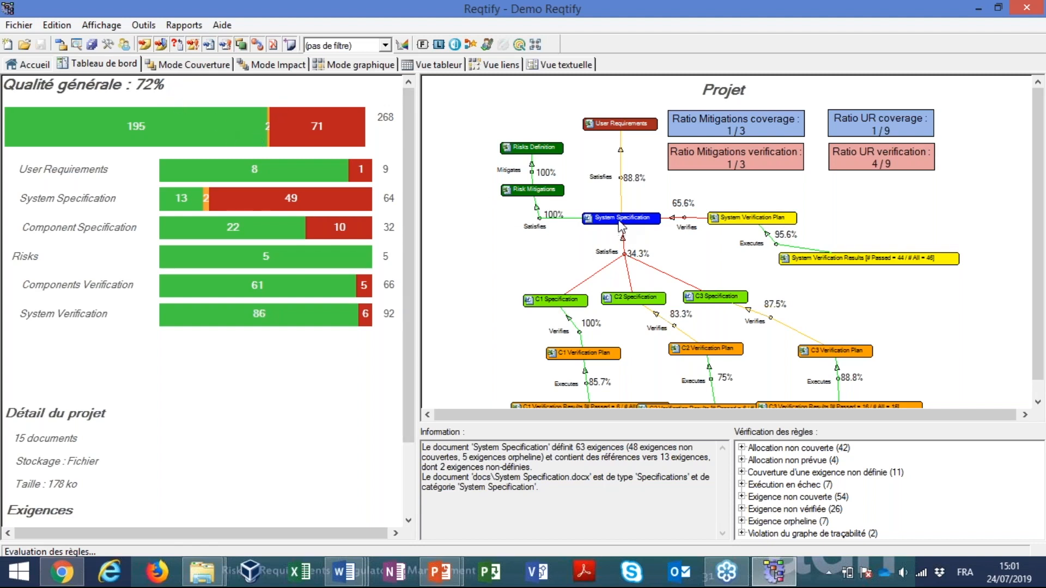
Expand System Specification in coverage mode and inspect requirement SYS_0001 and its Result attribute
left_click(191, 65)
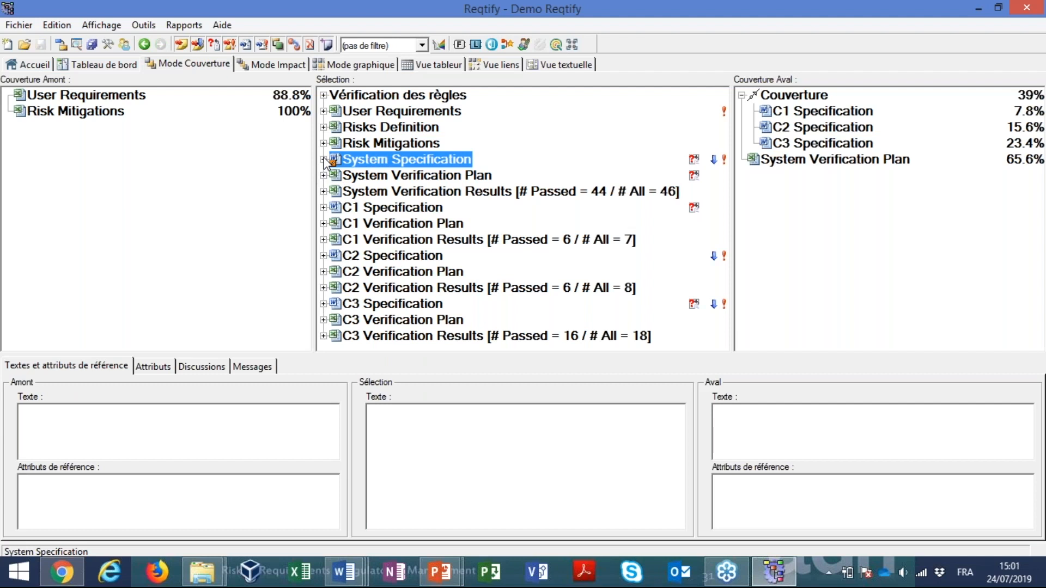
left_click(324, 159)
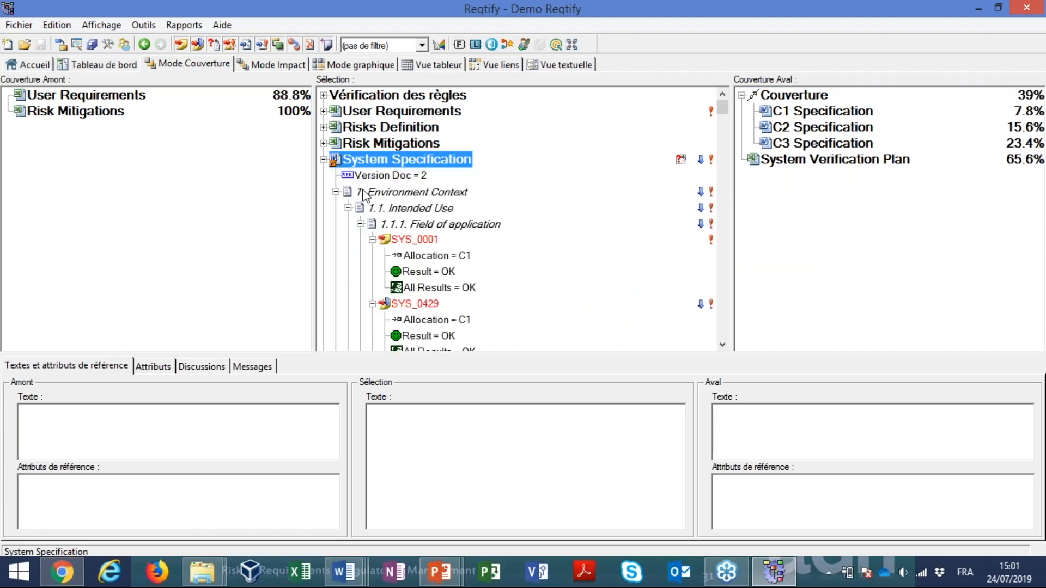
left_click(432, 250)
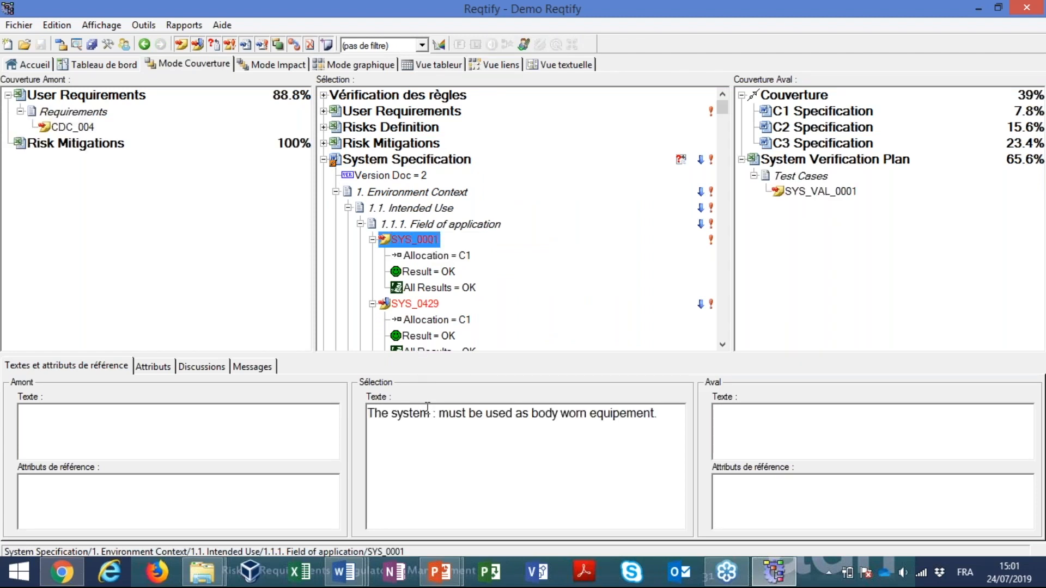
left_click(425, 274)
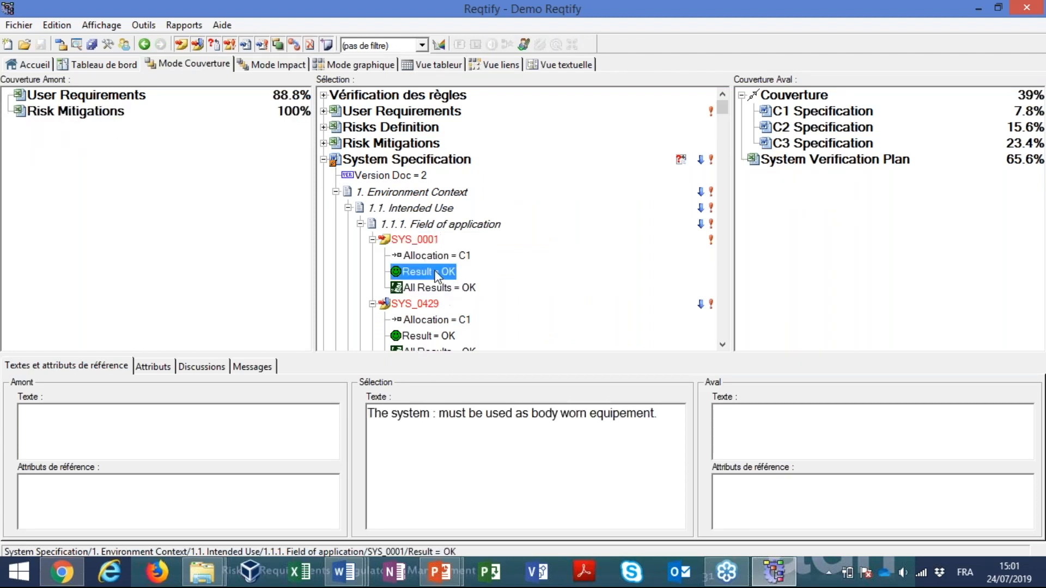
Open SYS_0001 in its source Word document, examine its Allocation, Covers and text lines, and return to Reqtify
double_click(422, 243)
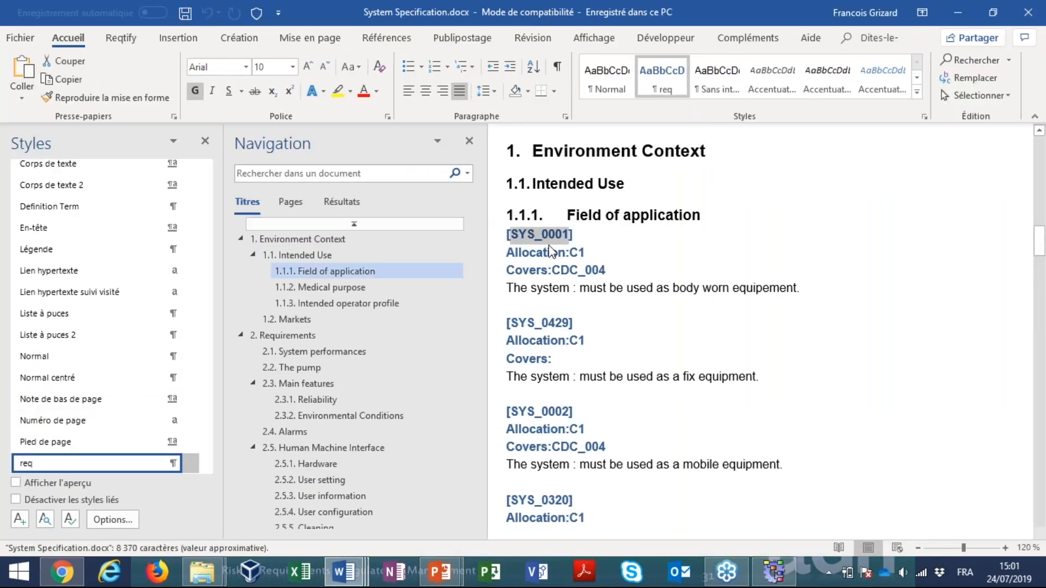
double_click(552, 252)
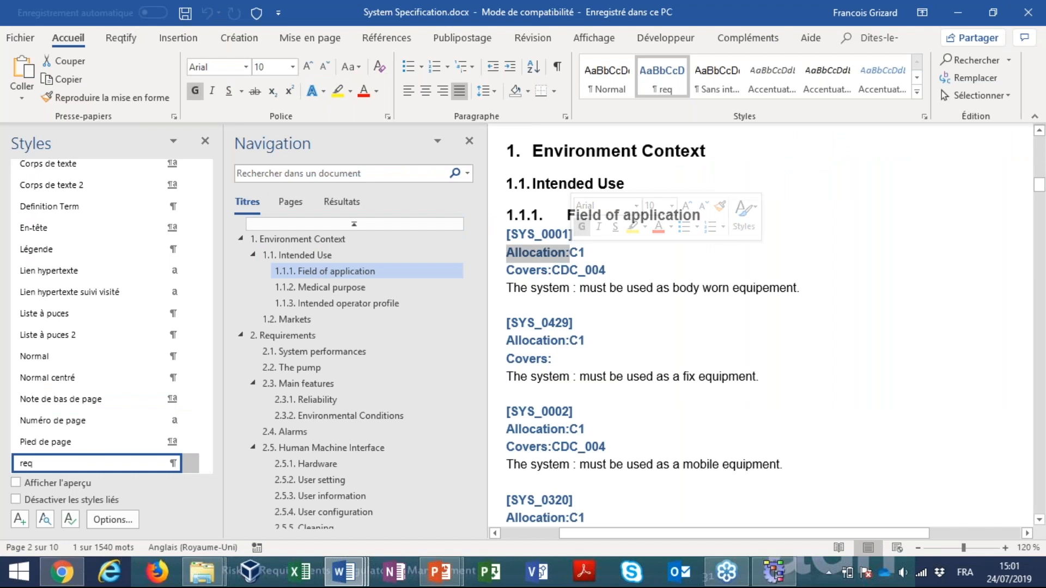
left_click(535, 270)
left_click(543, 289)
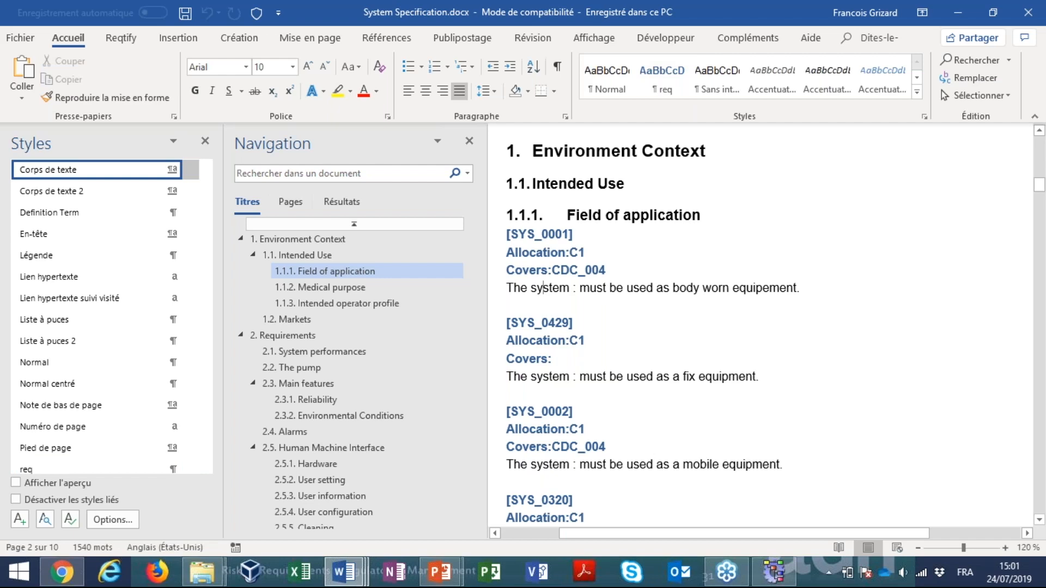
key("alt+Tab")
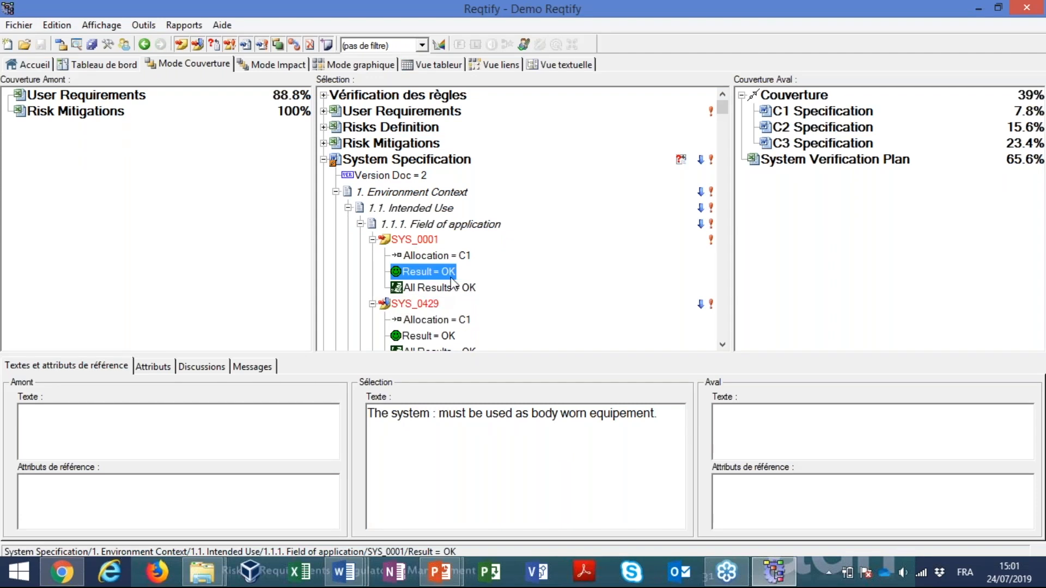
Locate SYS_0003 among the System Specification requirements in the spreadsheet view and show it in coverage mode
left_click(425, 243)
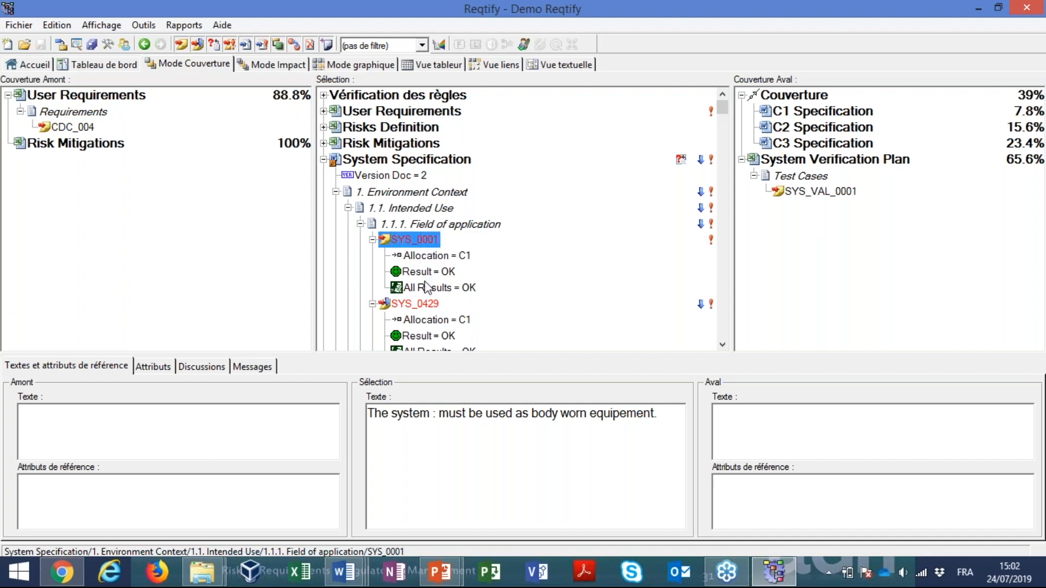
left_click(426, 66)
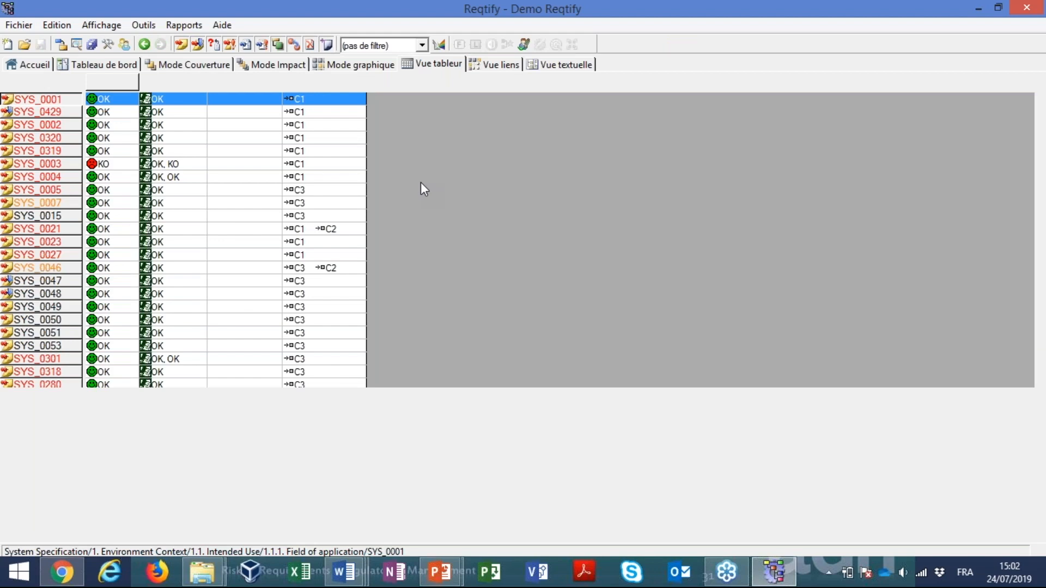
left_click(41, 168)
left_click(175, 67)
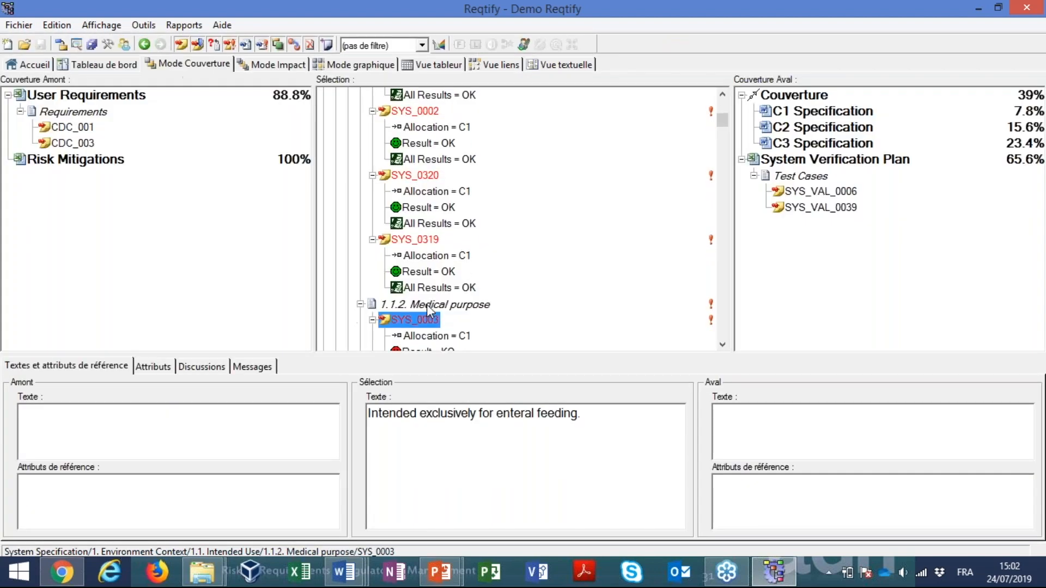
Compare the Result attributes of test cases SYS_VAL_0006 and SYS_VAL_0039 with the Result and All Results of SYS_0003
left_click(827, 194)
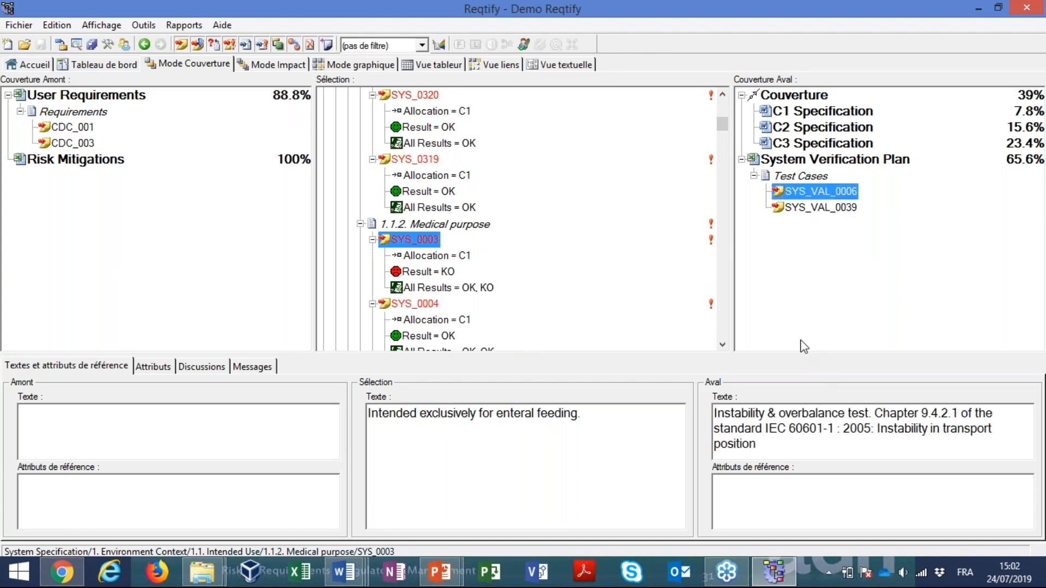
left_click(163, 368)
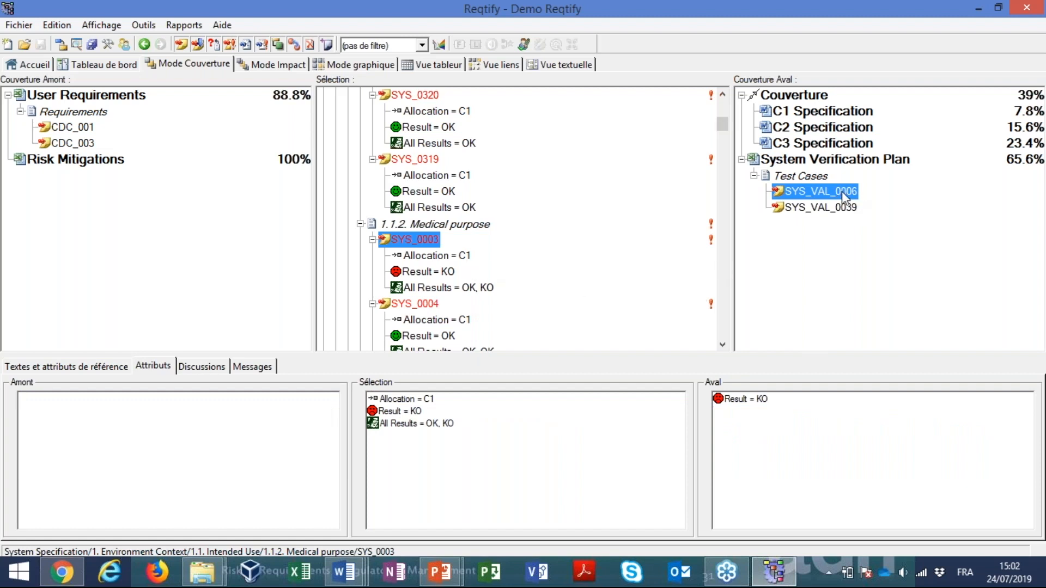
left_click(854, 207)
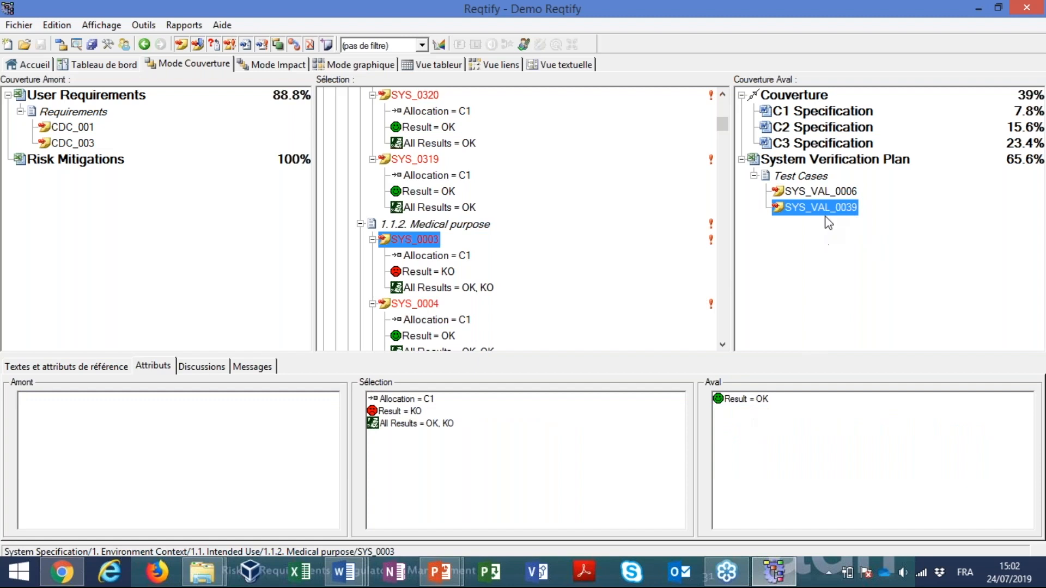
left_click(834, 192)
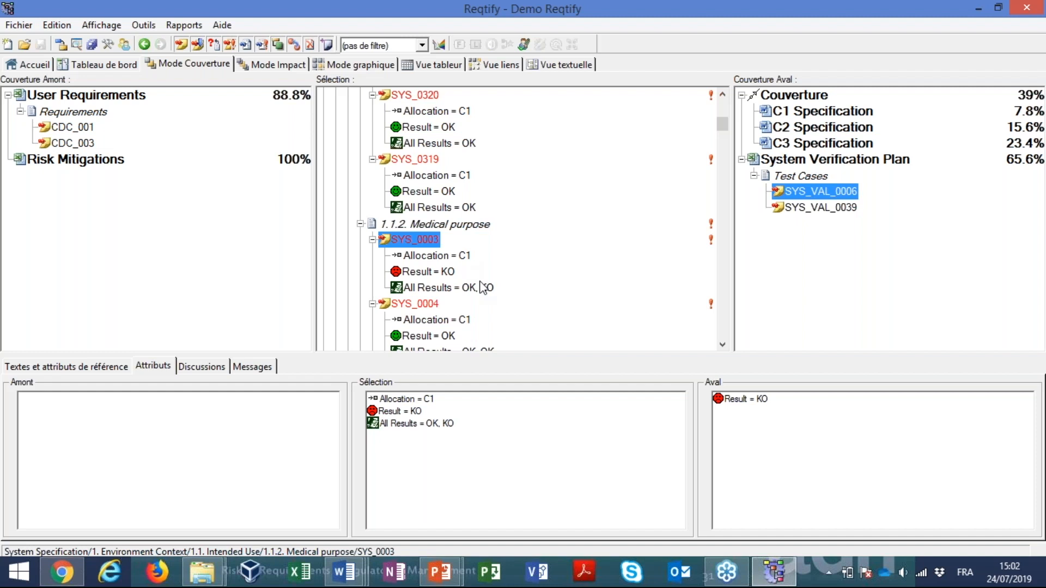
left_click(429, 270)
left_click(469, 287)
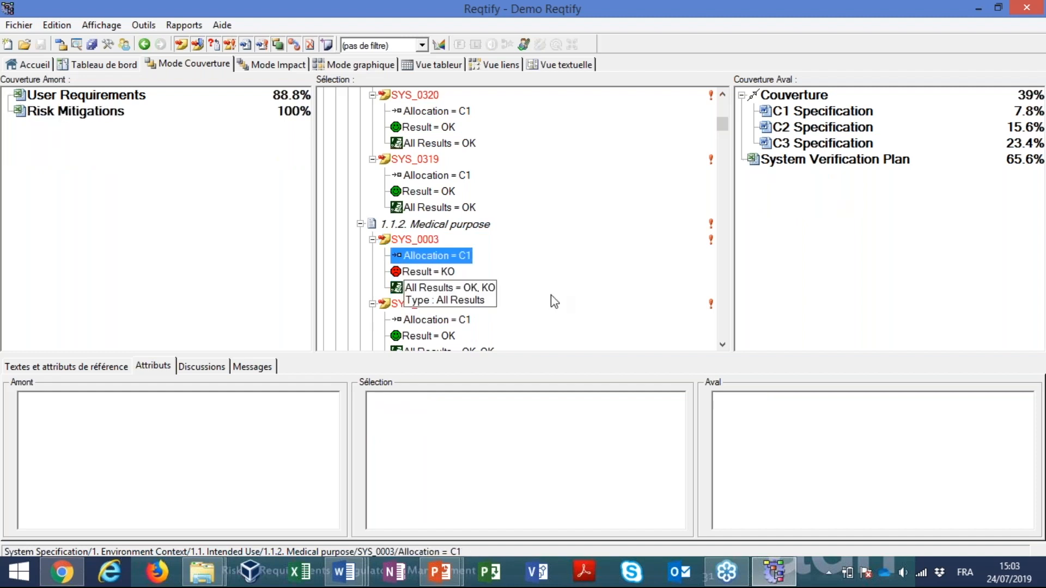